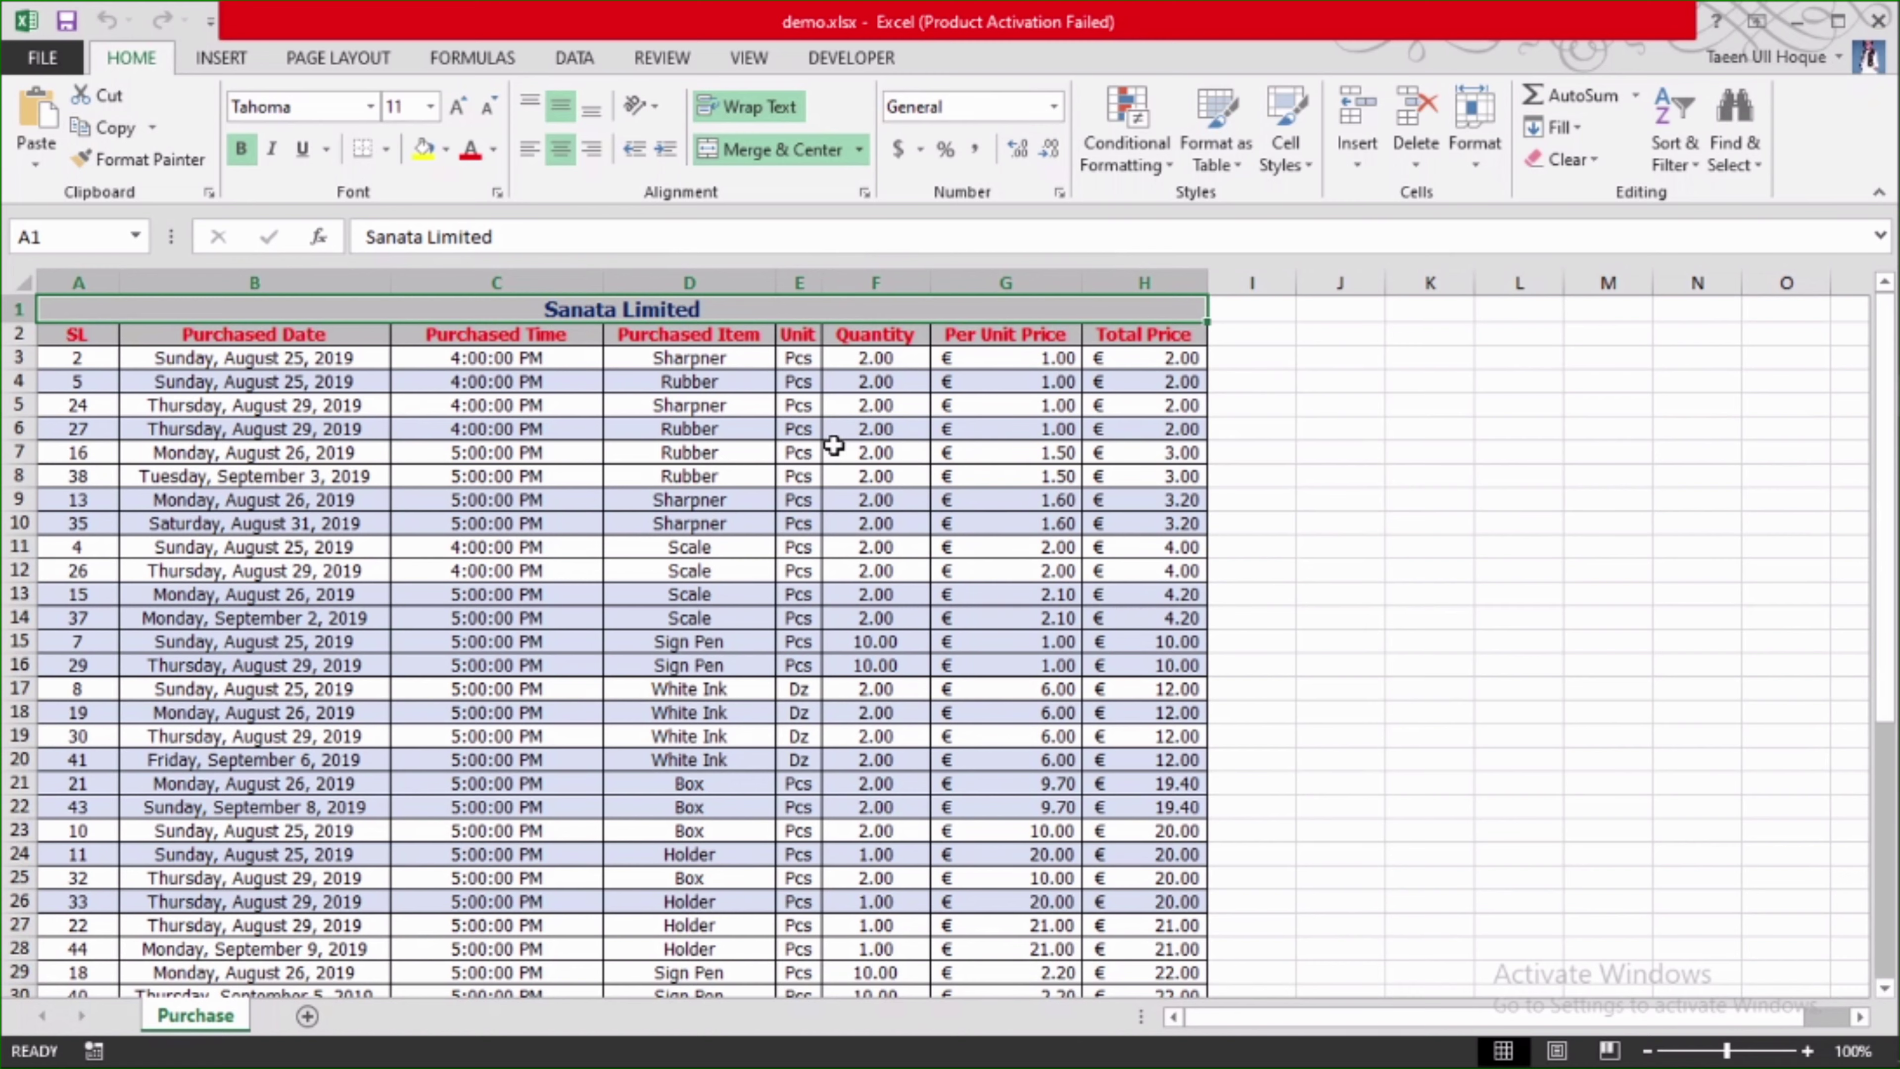
- Scroll through the purchase table and open, then dismiss, the Find & Select options
scroll(823, 385, down, 2)
scroll(775, 568, up, 2)
scroll(782, 494, down, 1)
scroll(774, 599, down, 1)
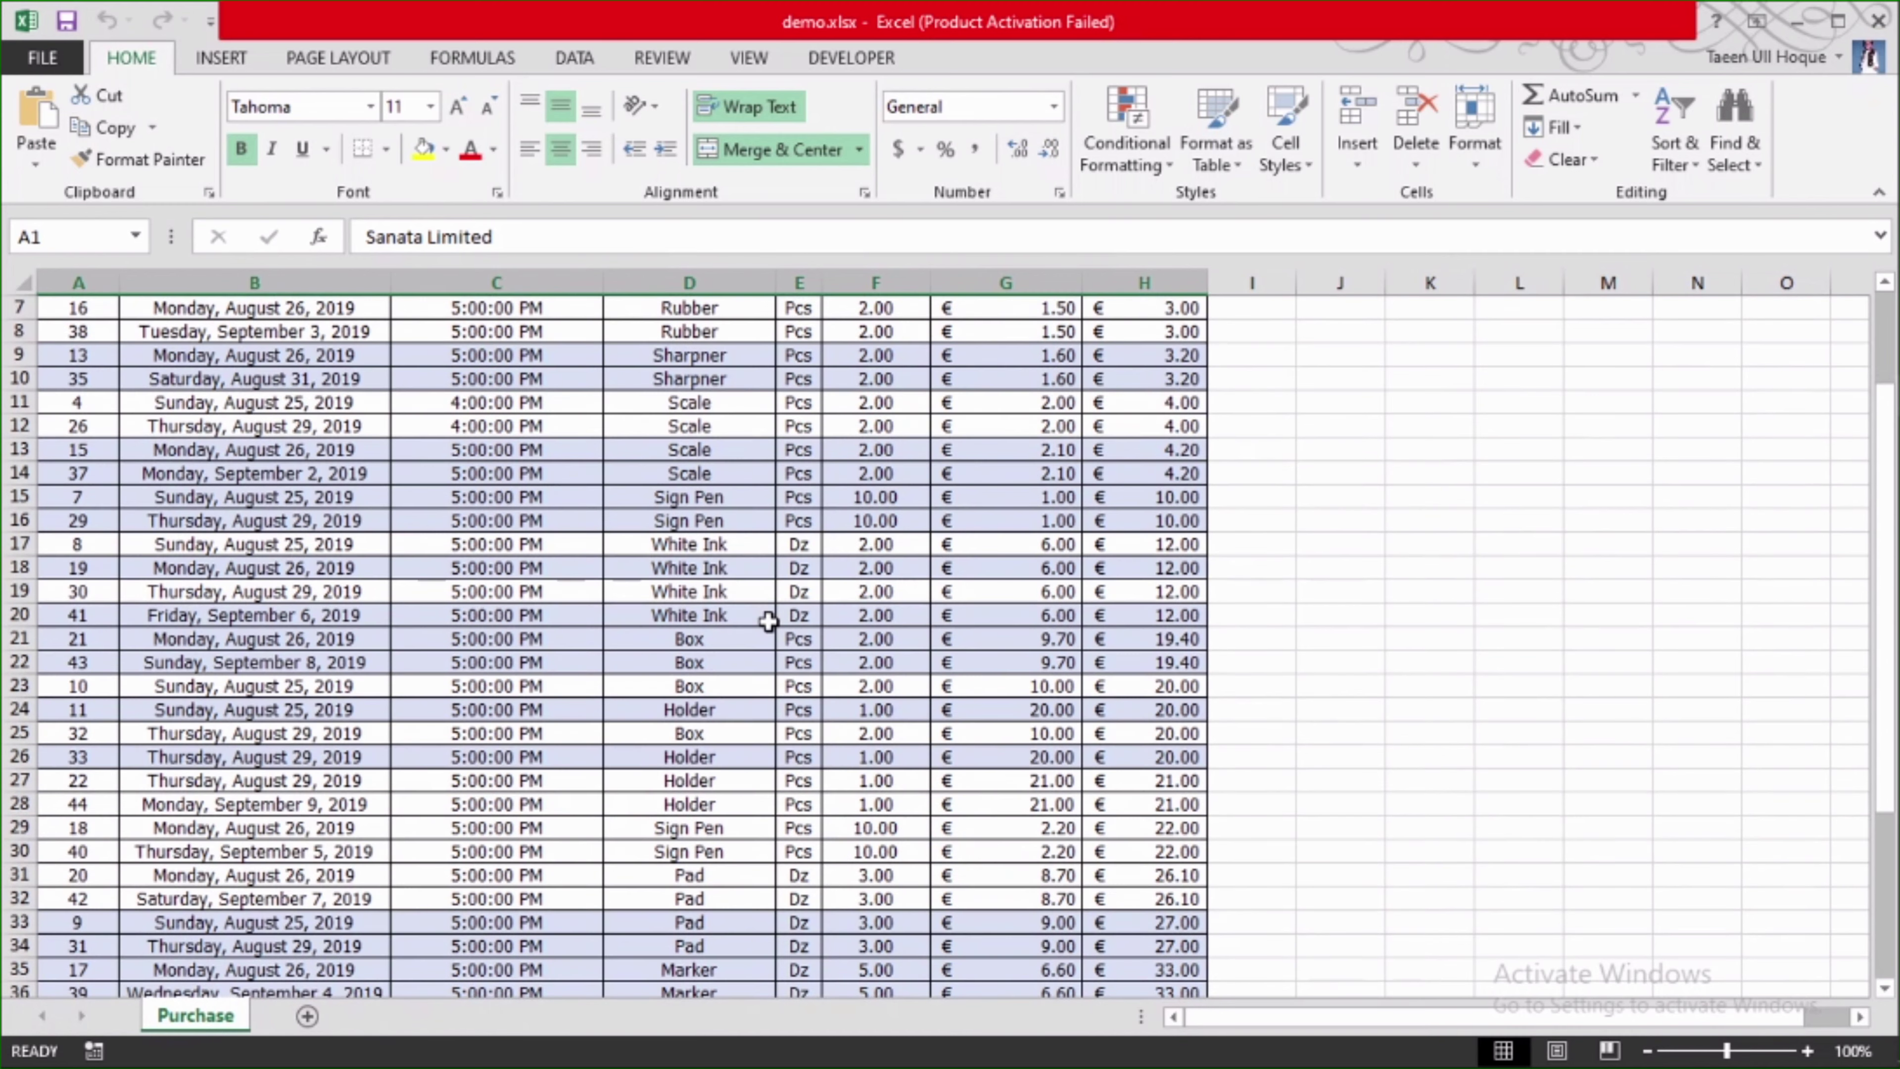
scroll(768, 621, up, 2)
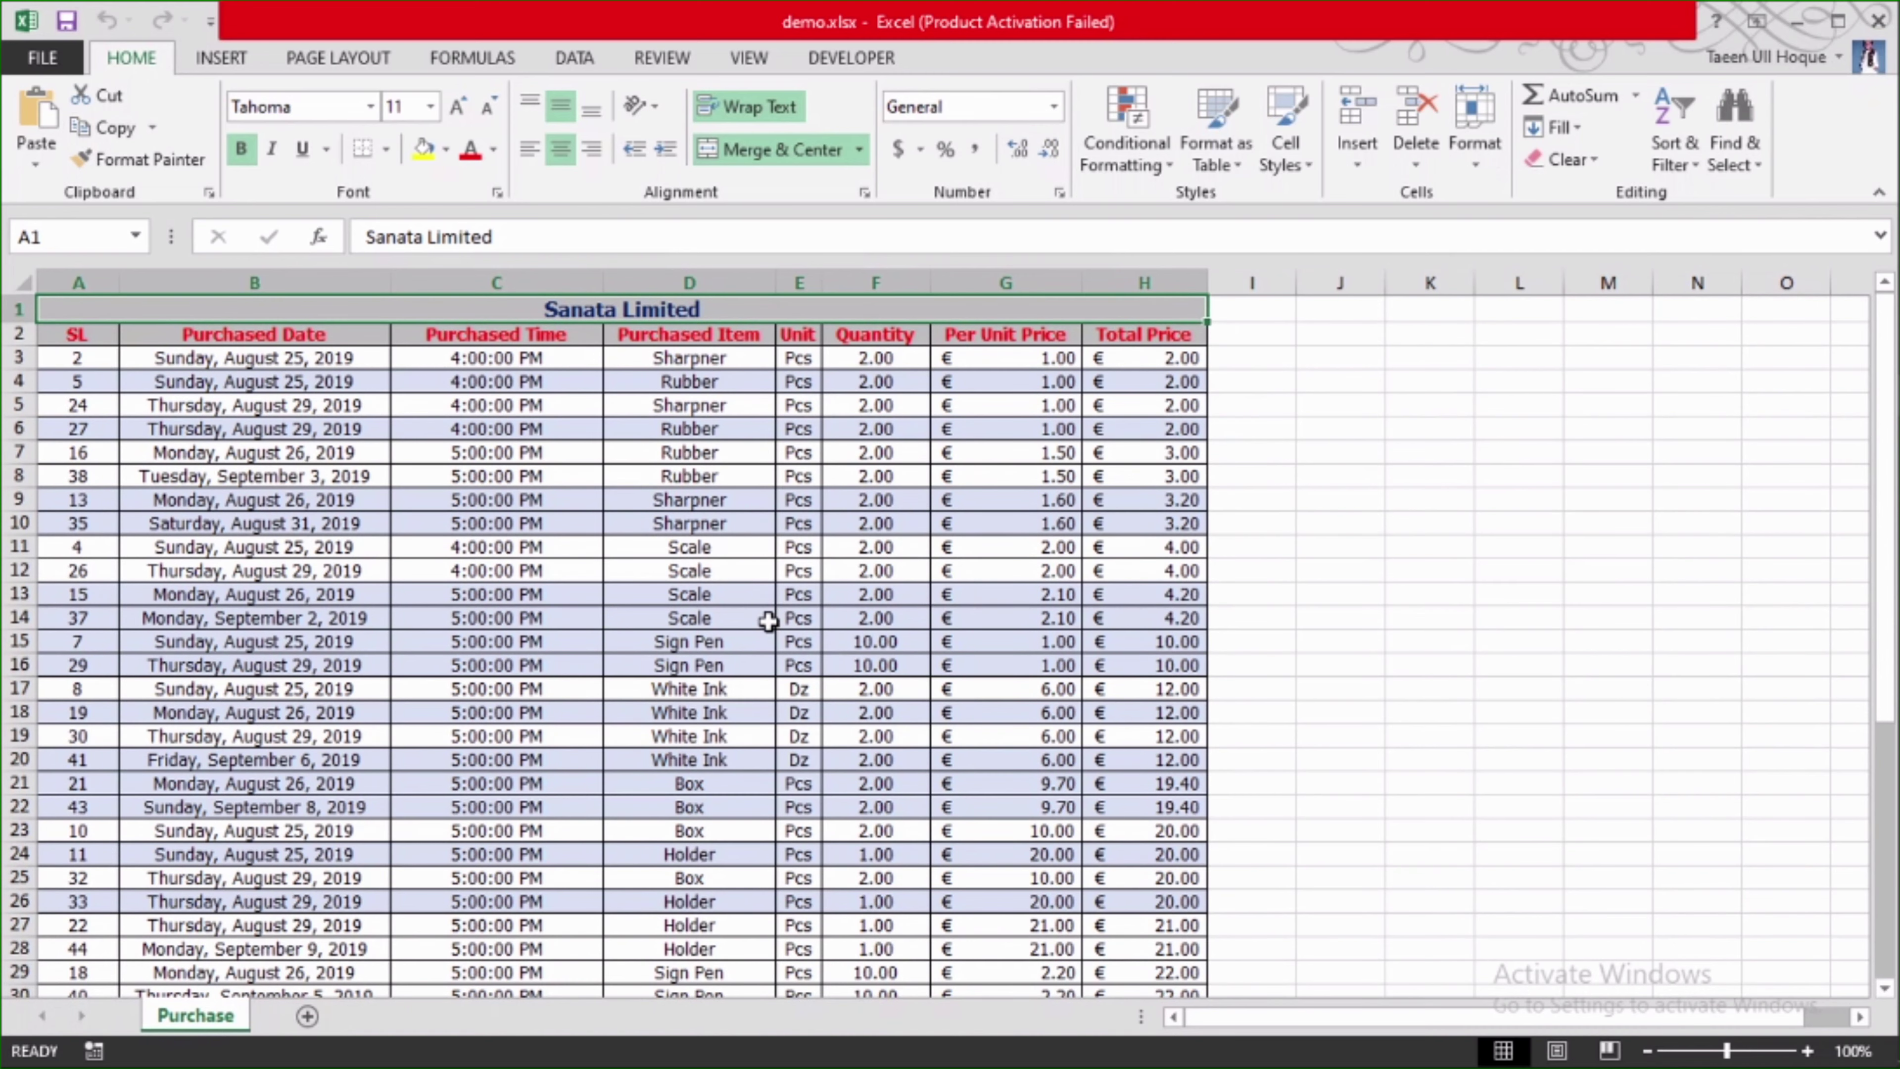
scroll(769, 621, down, 3)
scroll(678, 492, down, 4)
scroll(666, 474, up, 5)
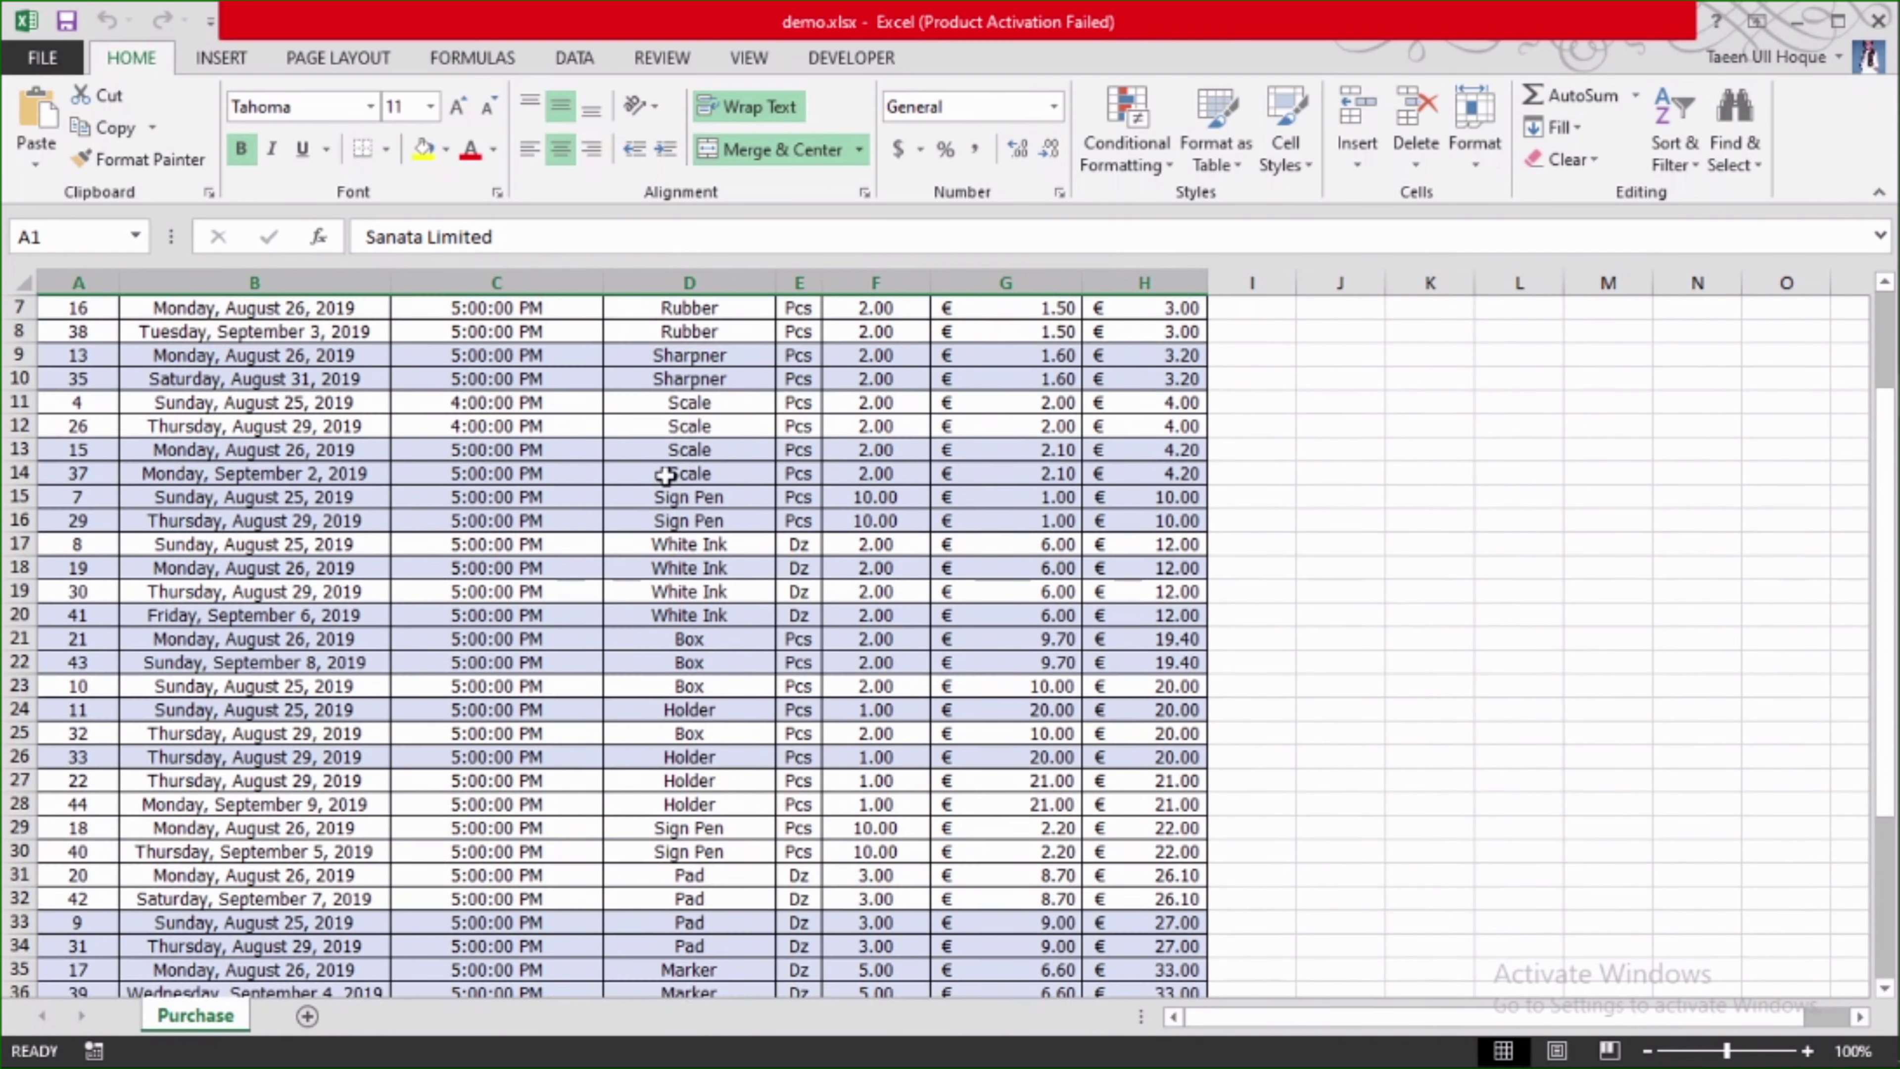
scroll(666, 475, up, 2)
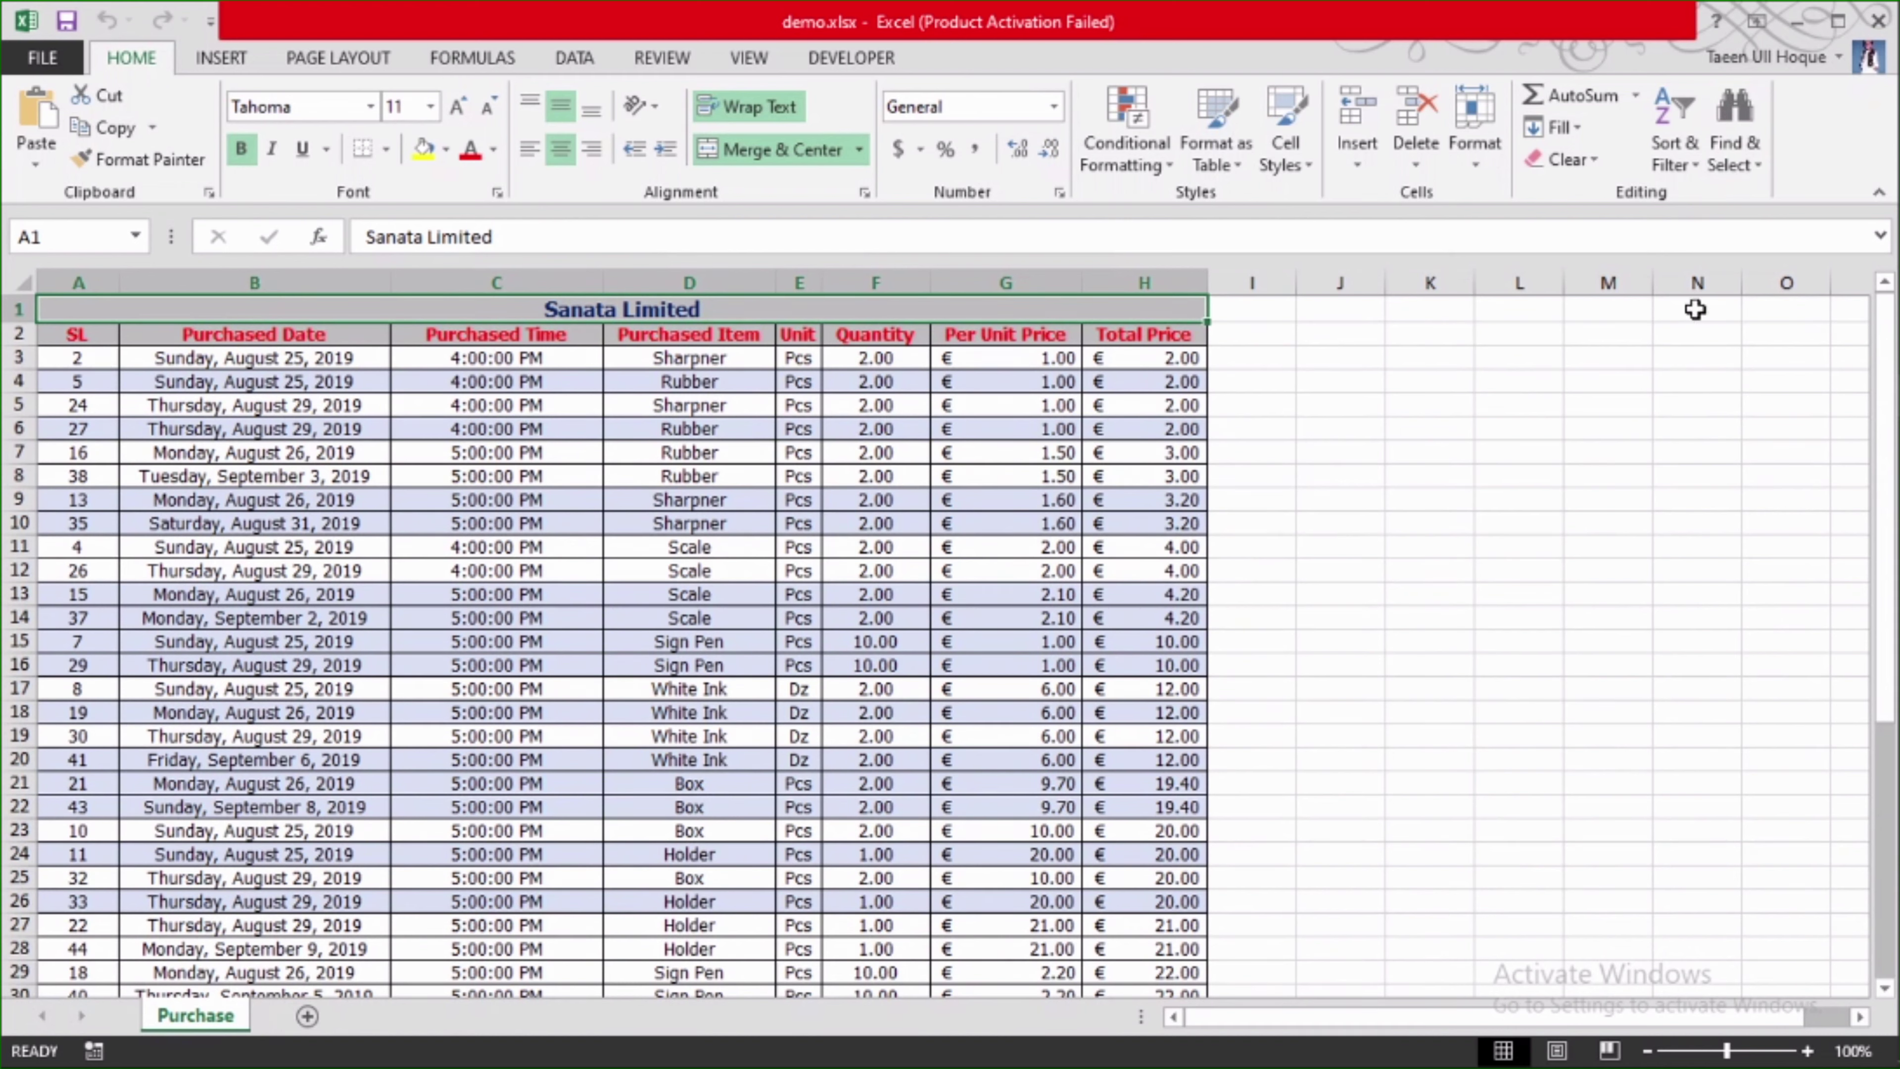
click(1739, 168)
click(1451, 468)
scroll(1341, 509, down, 2)
scroll(1048, 490, up, 2)
scroll(892, 595, down, 1)
scroll(600, 499, up, 1)
scroll(744, 546, down, 3)
scroll(771, 565, up, 3)
scroll(823, 598, down, 2)
scroll(712, 615, up, 2)
scroll(1251, 555, down, 1)
scroll(1251, 555, up, 1)
- Click empty cells beside the table, including K5 and I2, and scroll the sheet
click(1255, 429)
click(989, 408)
click(1440, 400)
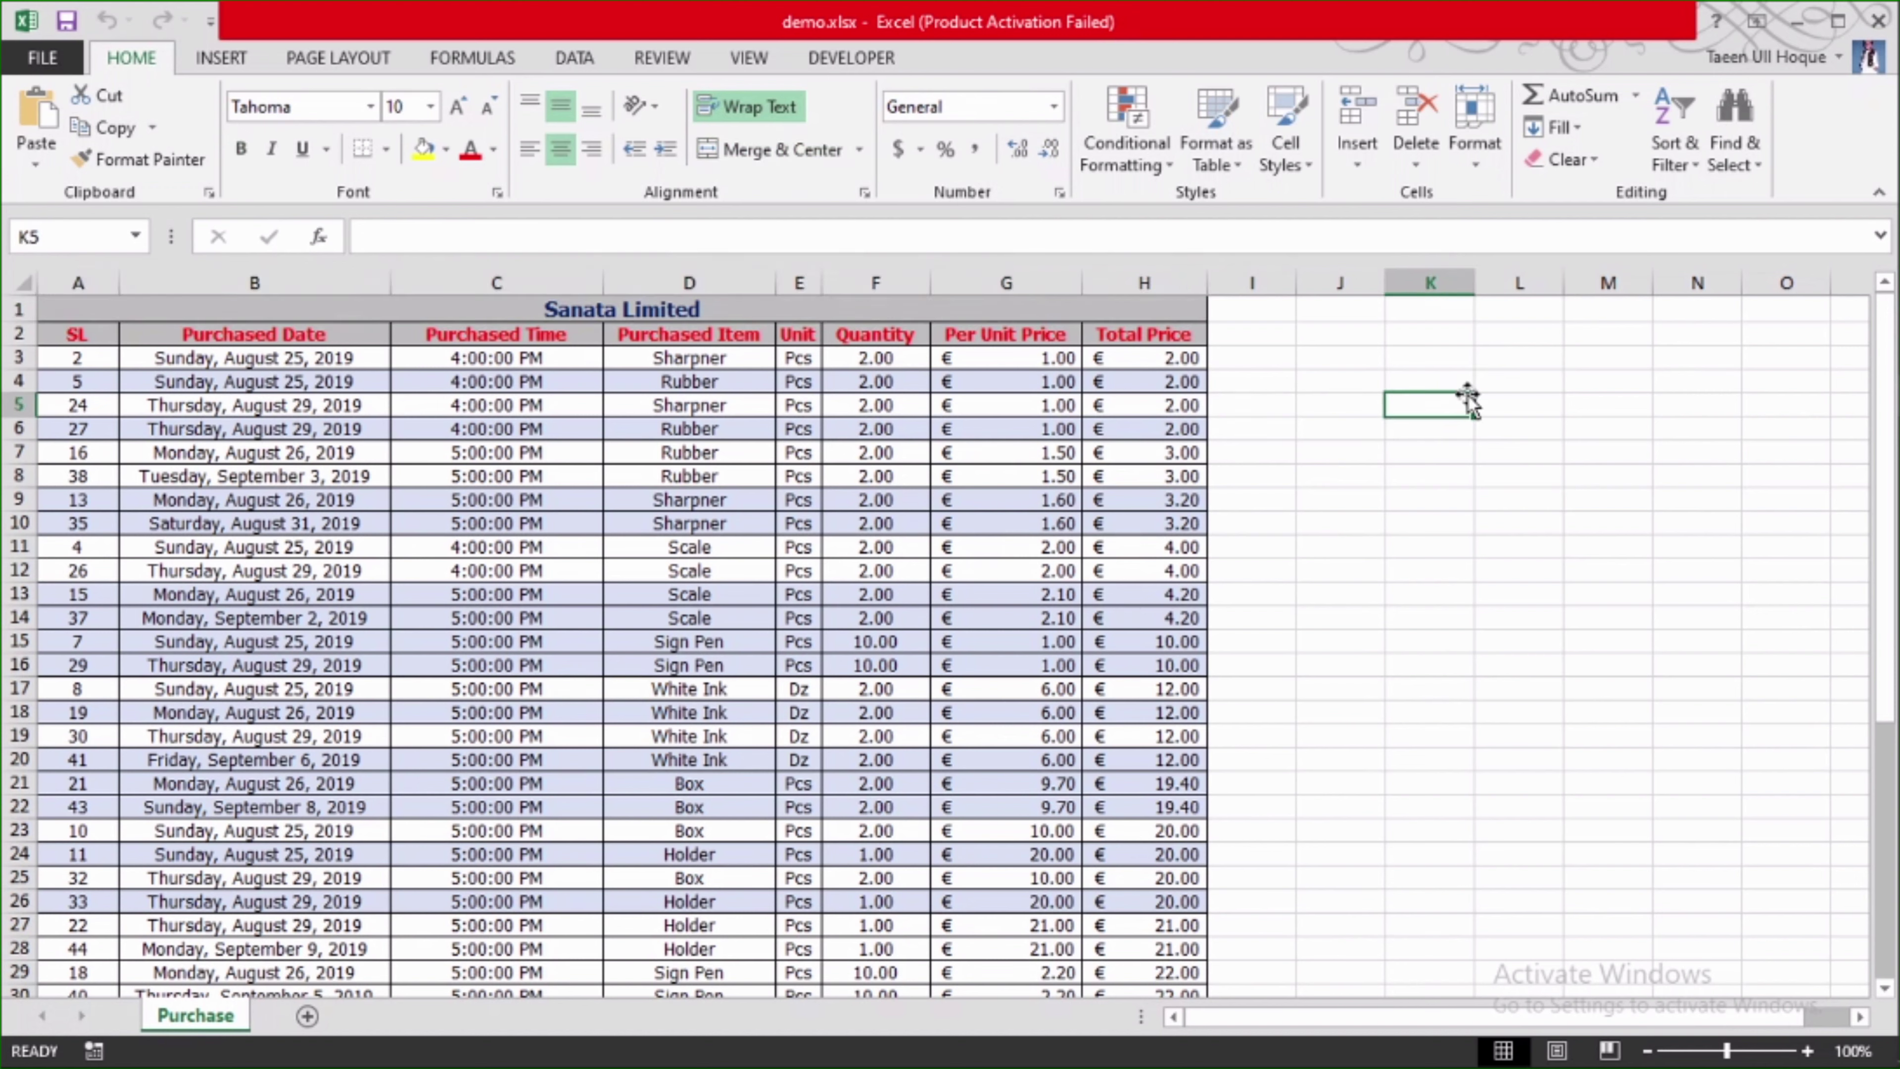
click(1251, 337)
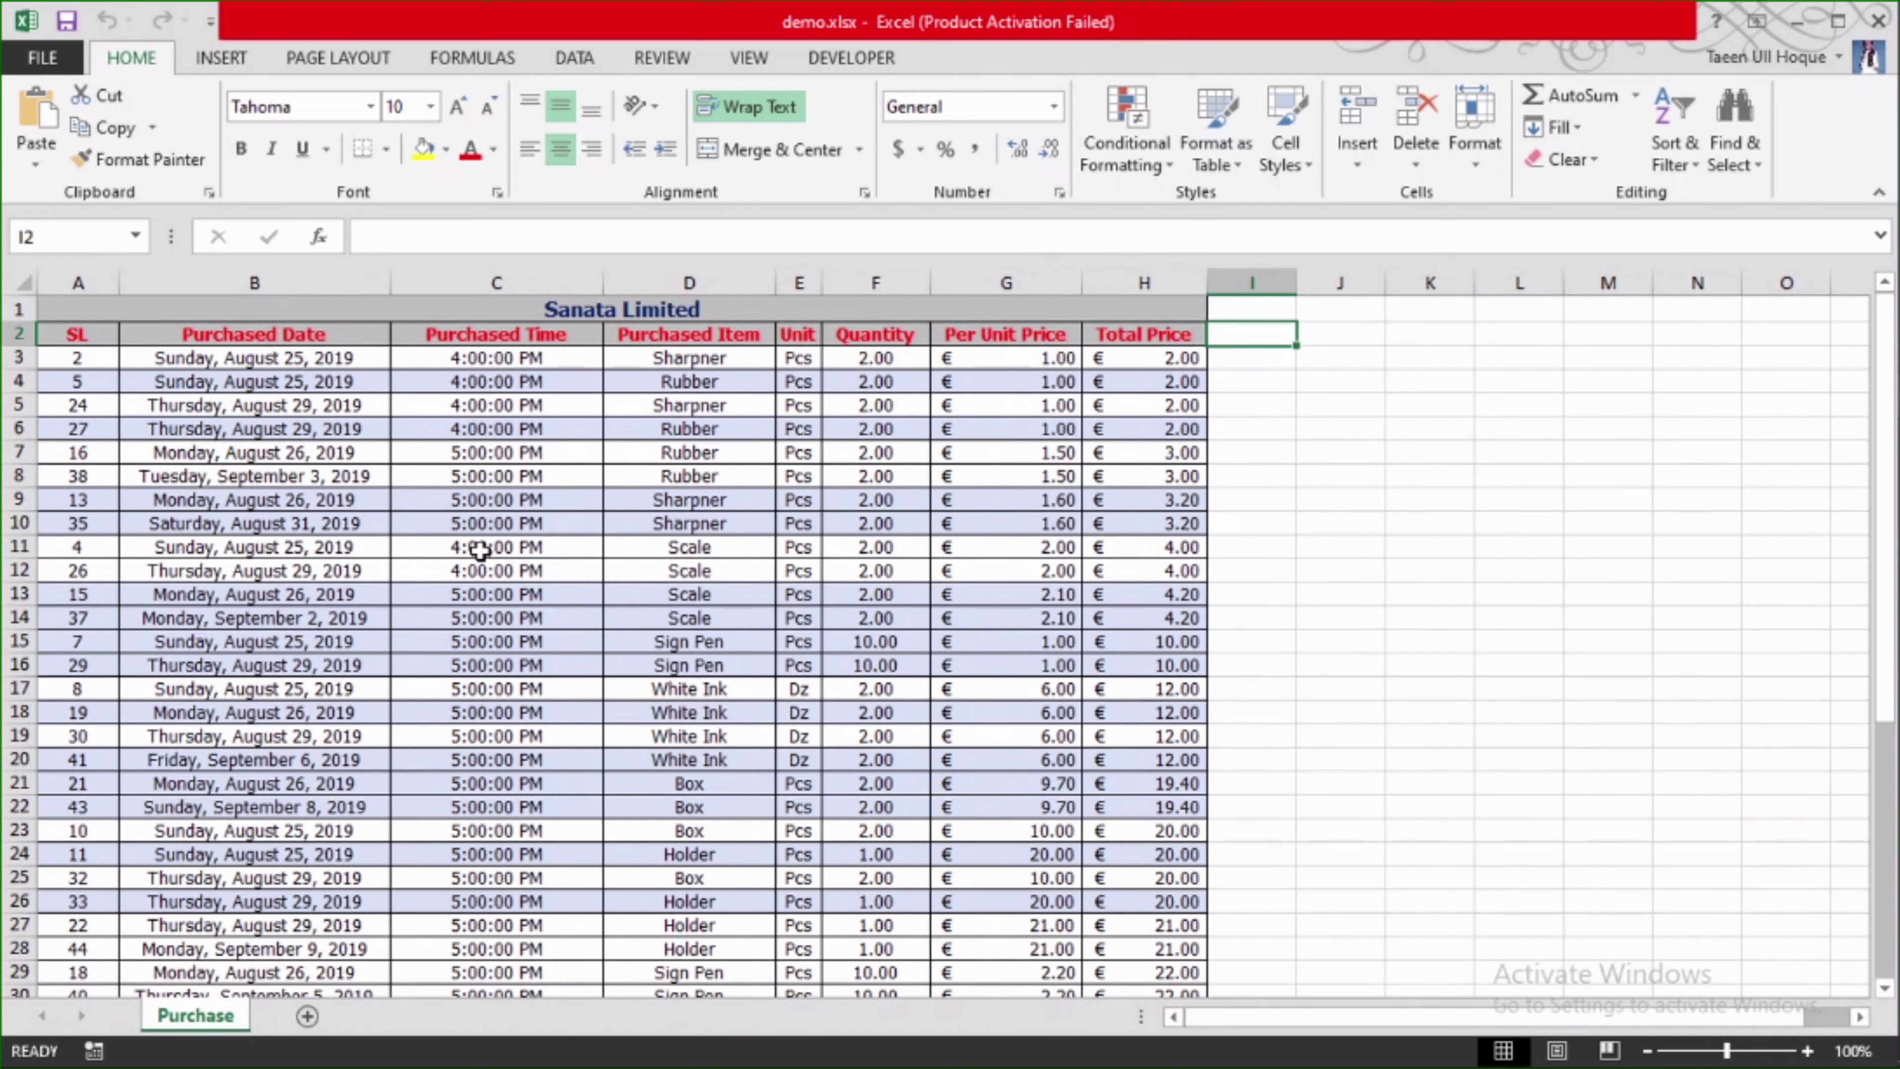
scroll(1171, 389, down, 1)
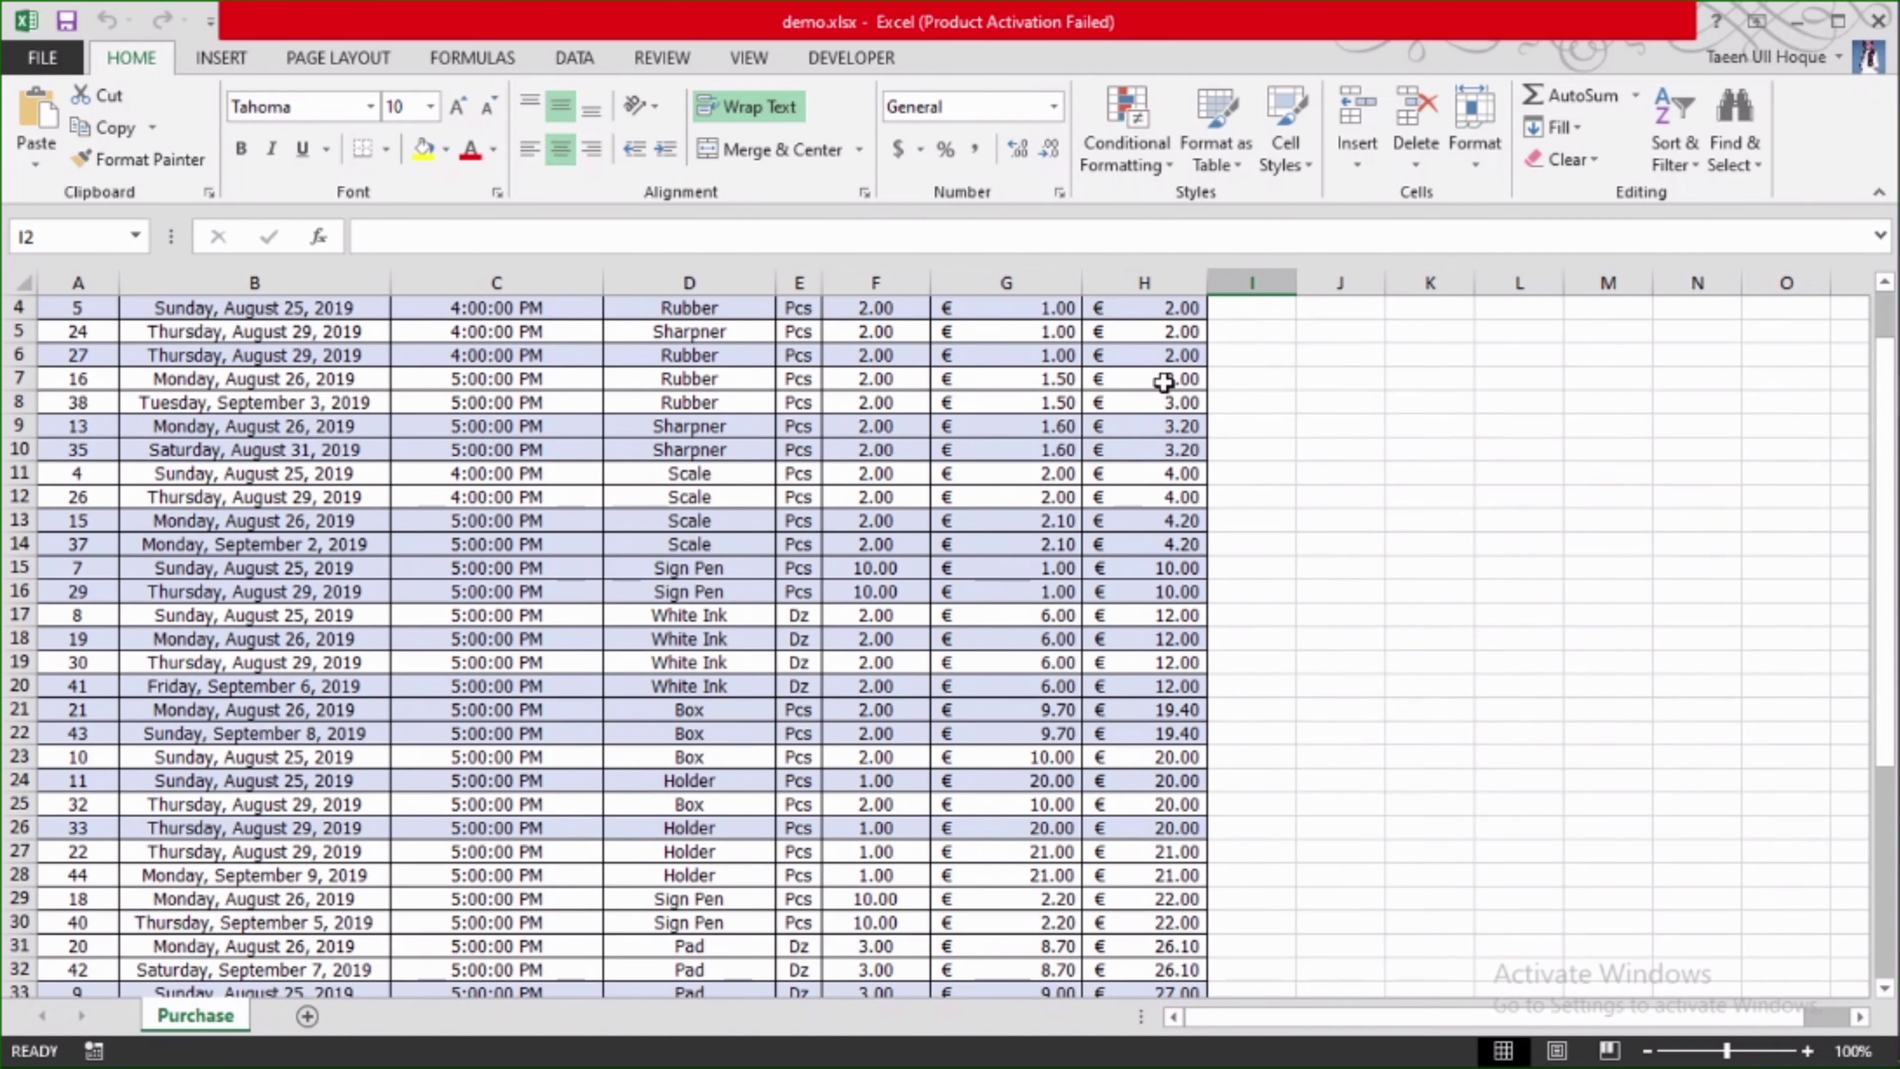
scroll(1155, 610, down, 2)
scroll(1154, 610, down, 3)
scroll(1156, 613, down, 2)
scroll(1156, 614, up, 4)
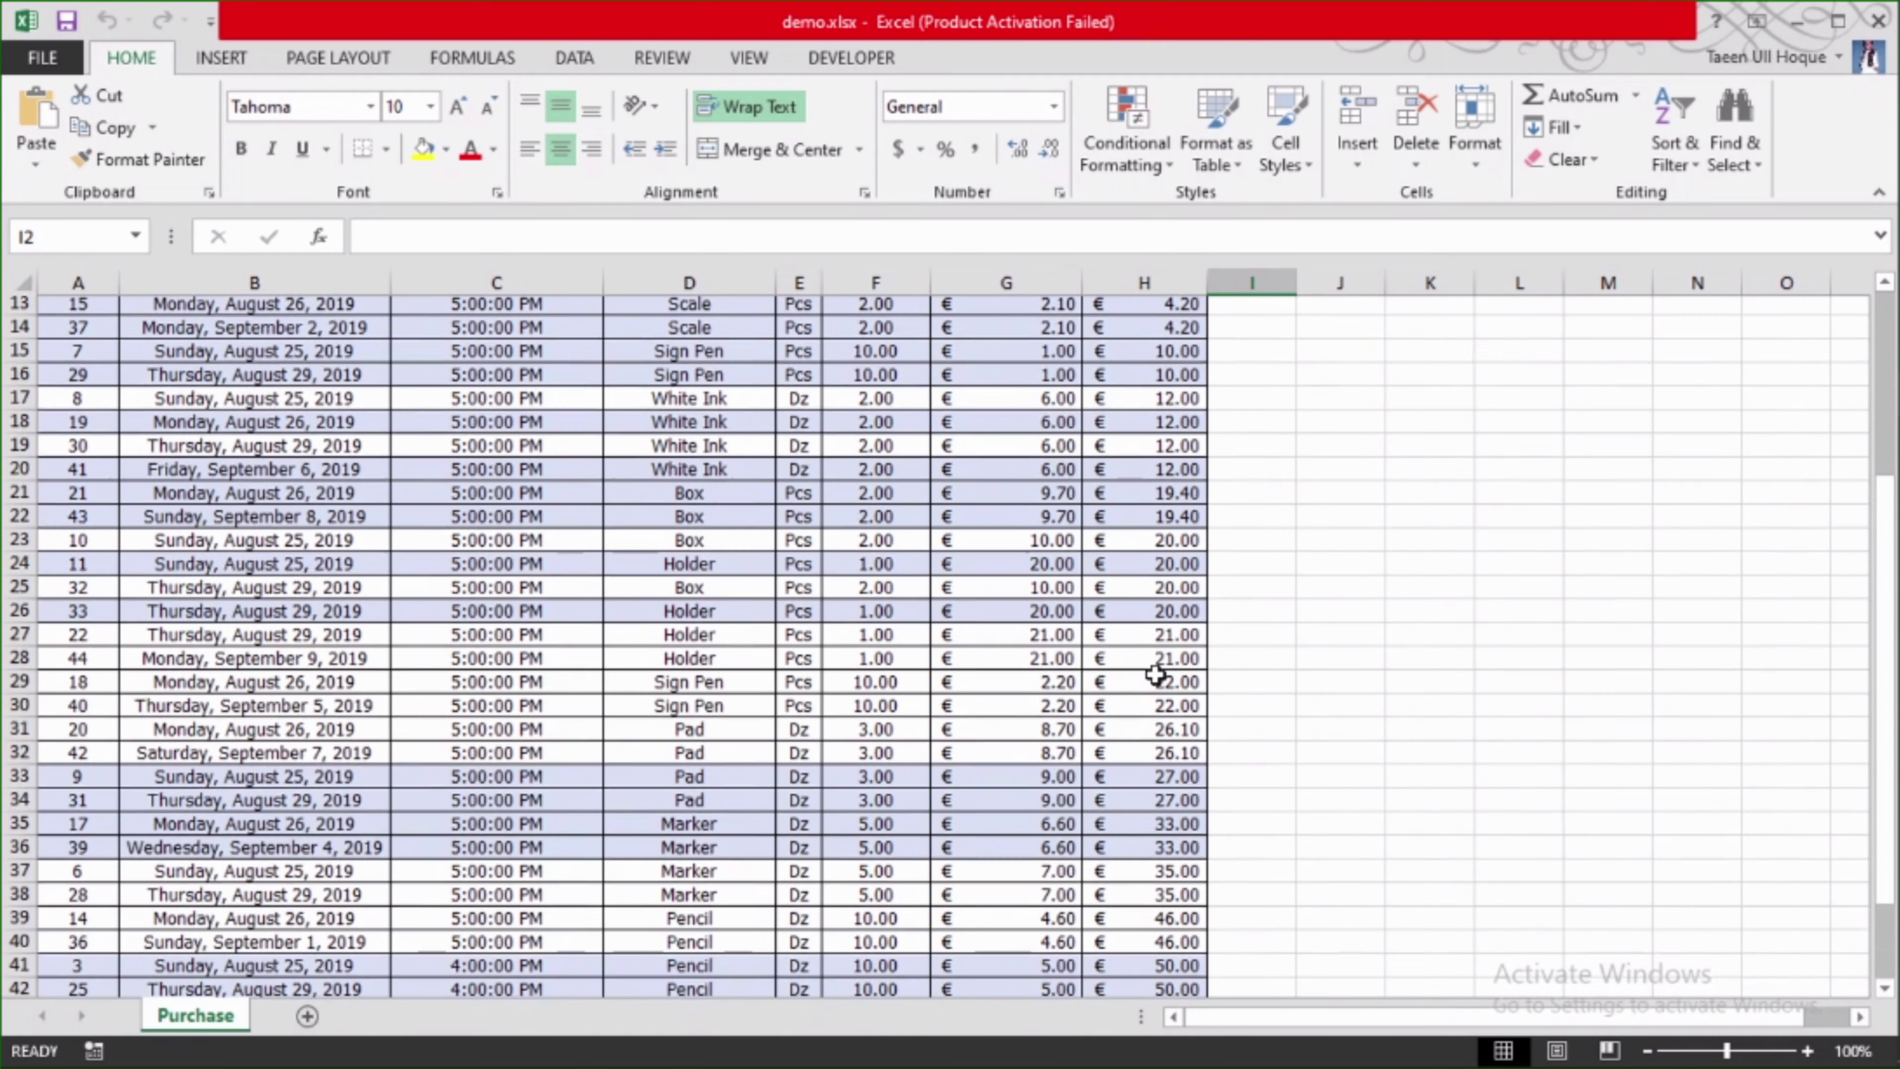
scroll(1152, 600, up, 4)
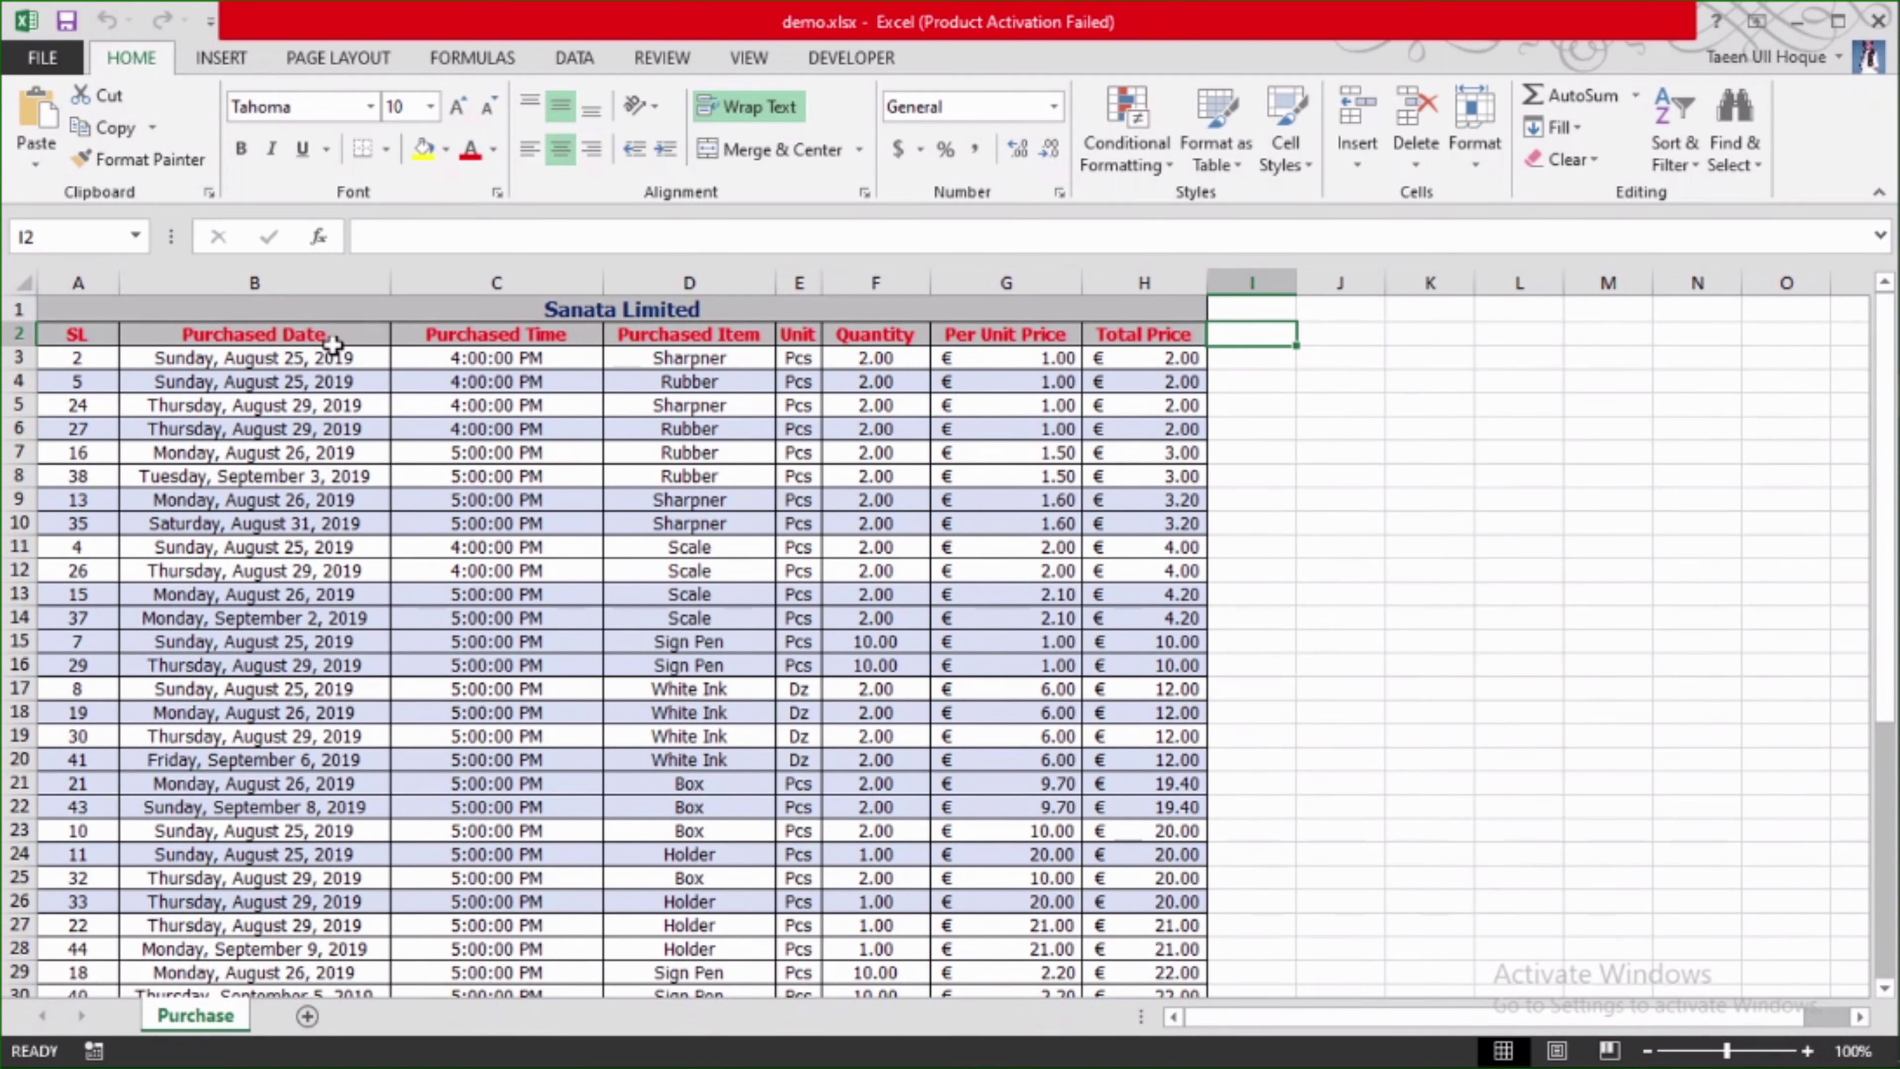
scroll(217, 374, down, 1)
scroll(224, 352, up, 1)
scroll(318, 420, down, 1)
scroll(310, 644, down, 2)
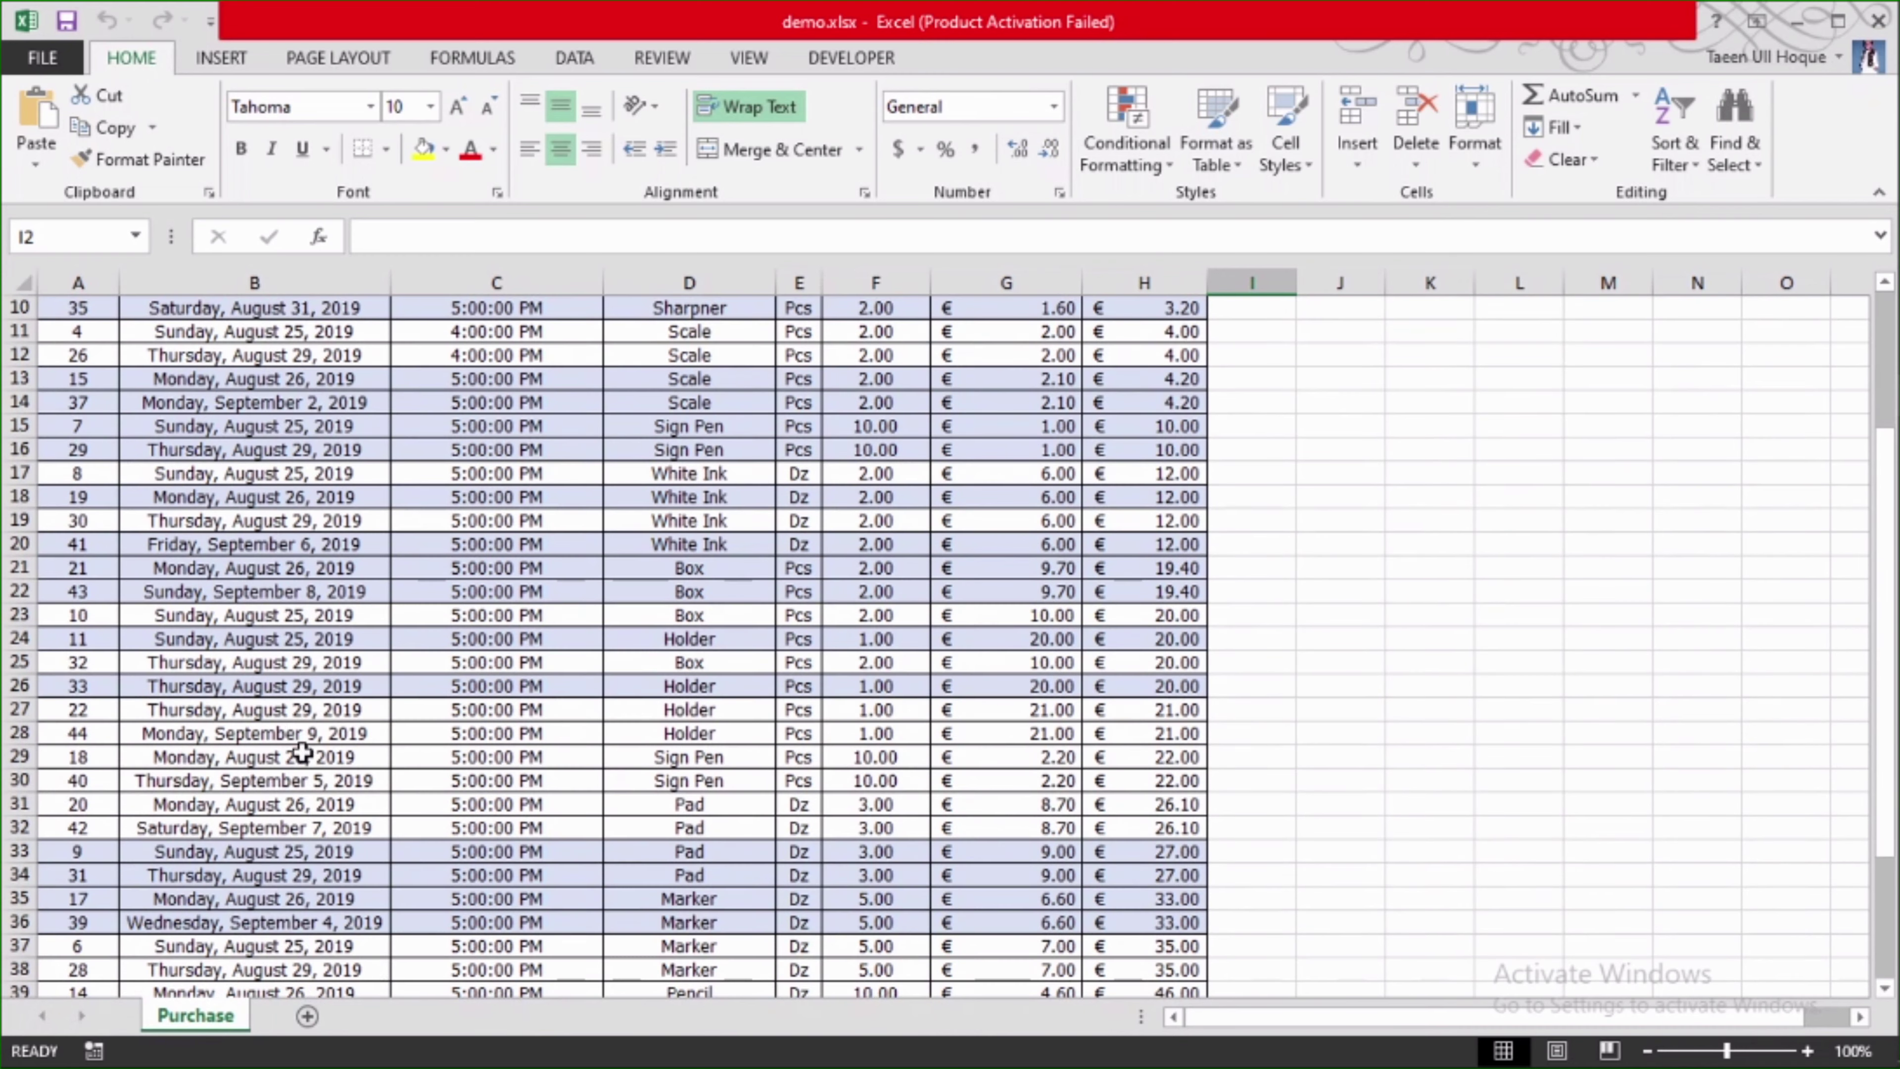
scroll(303, 779, down, 4)
scroll(301, 808, up, 7)
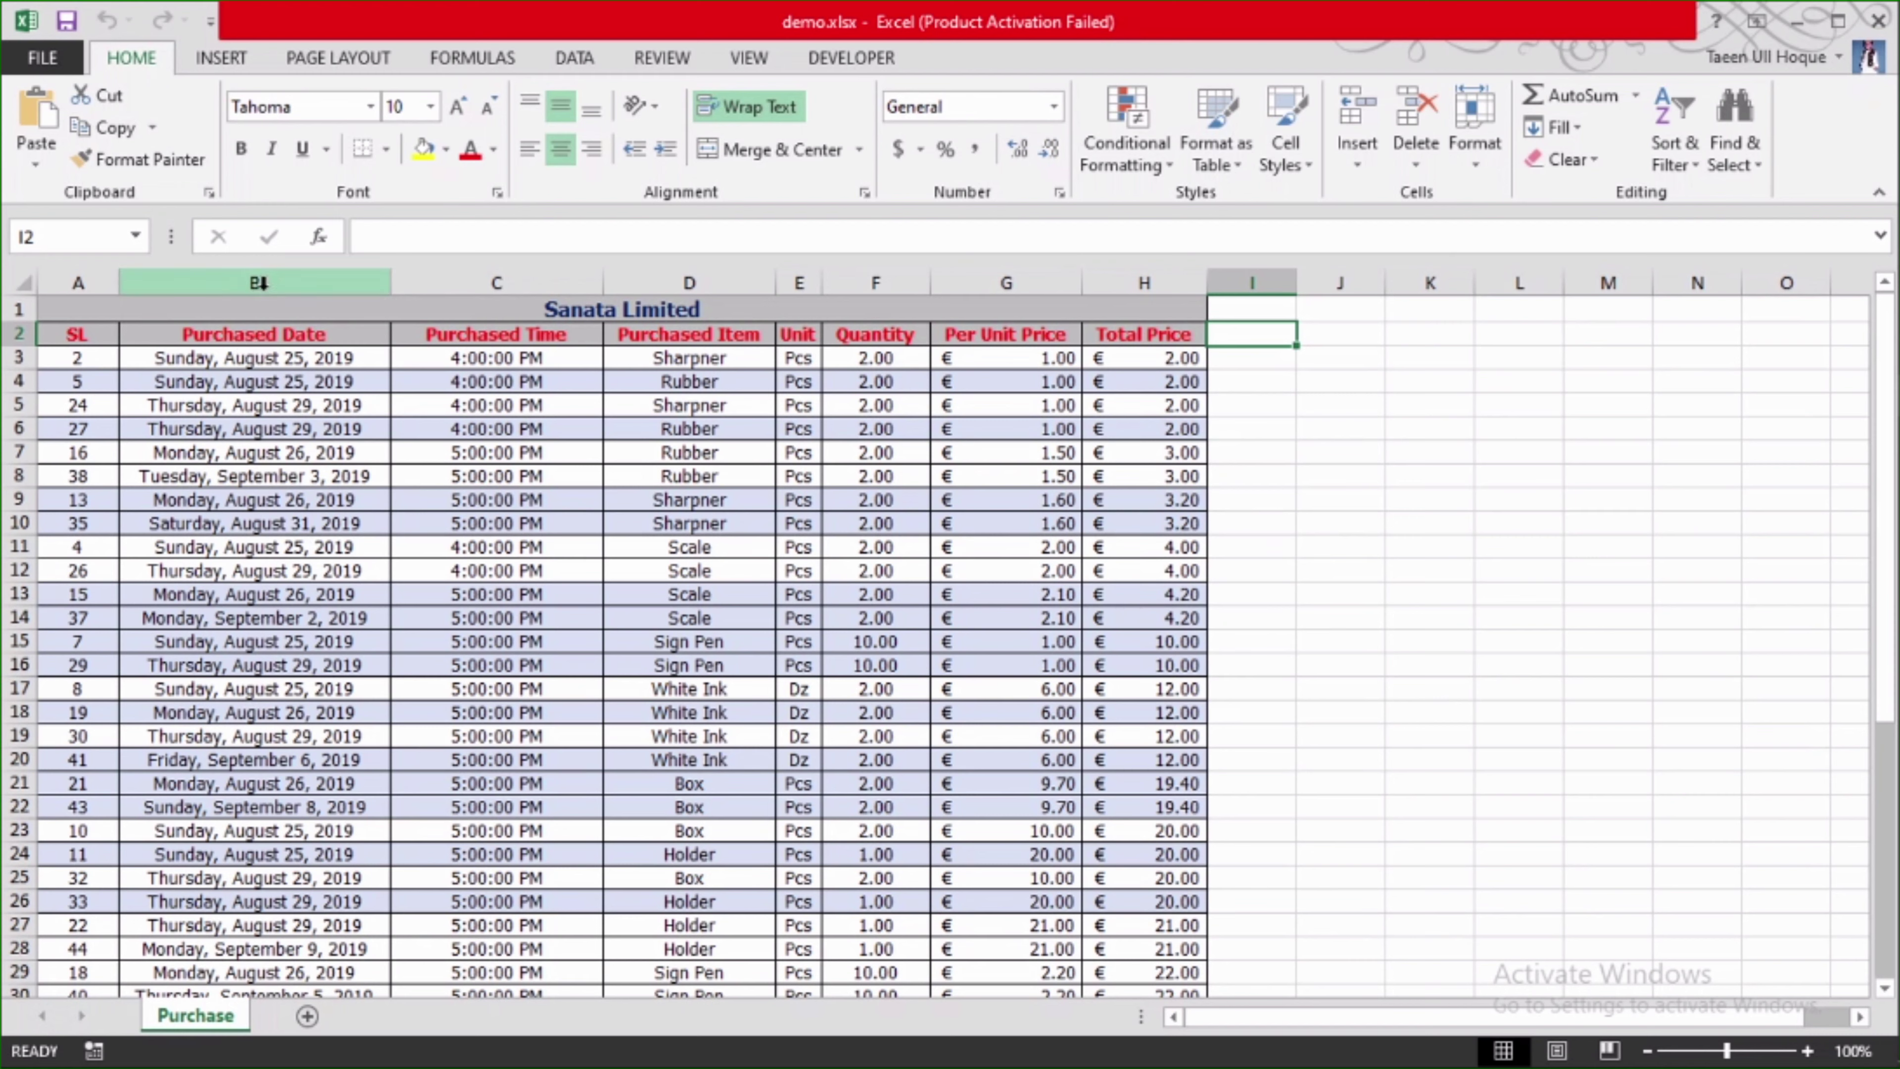
- Select cell B13, then the whole column B, and undo the stray change
click(284, 592)
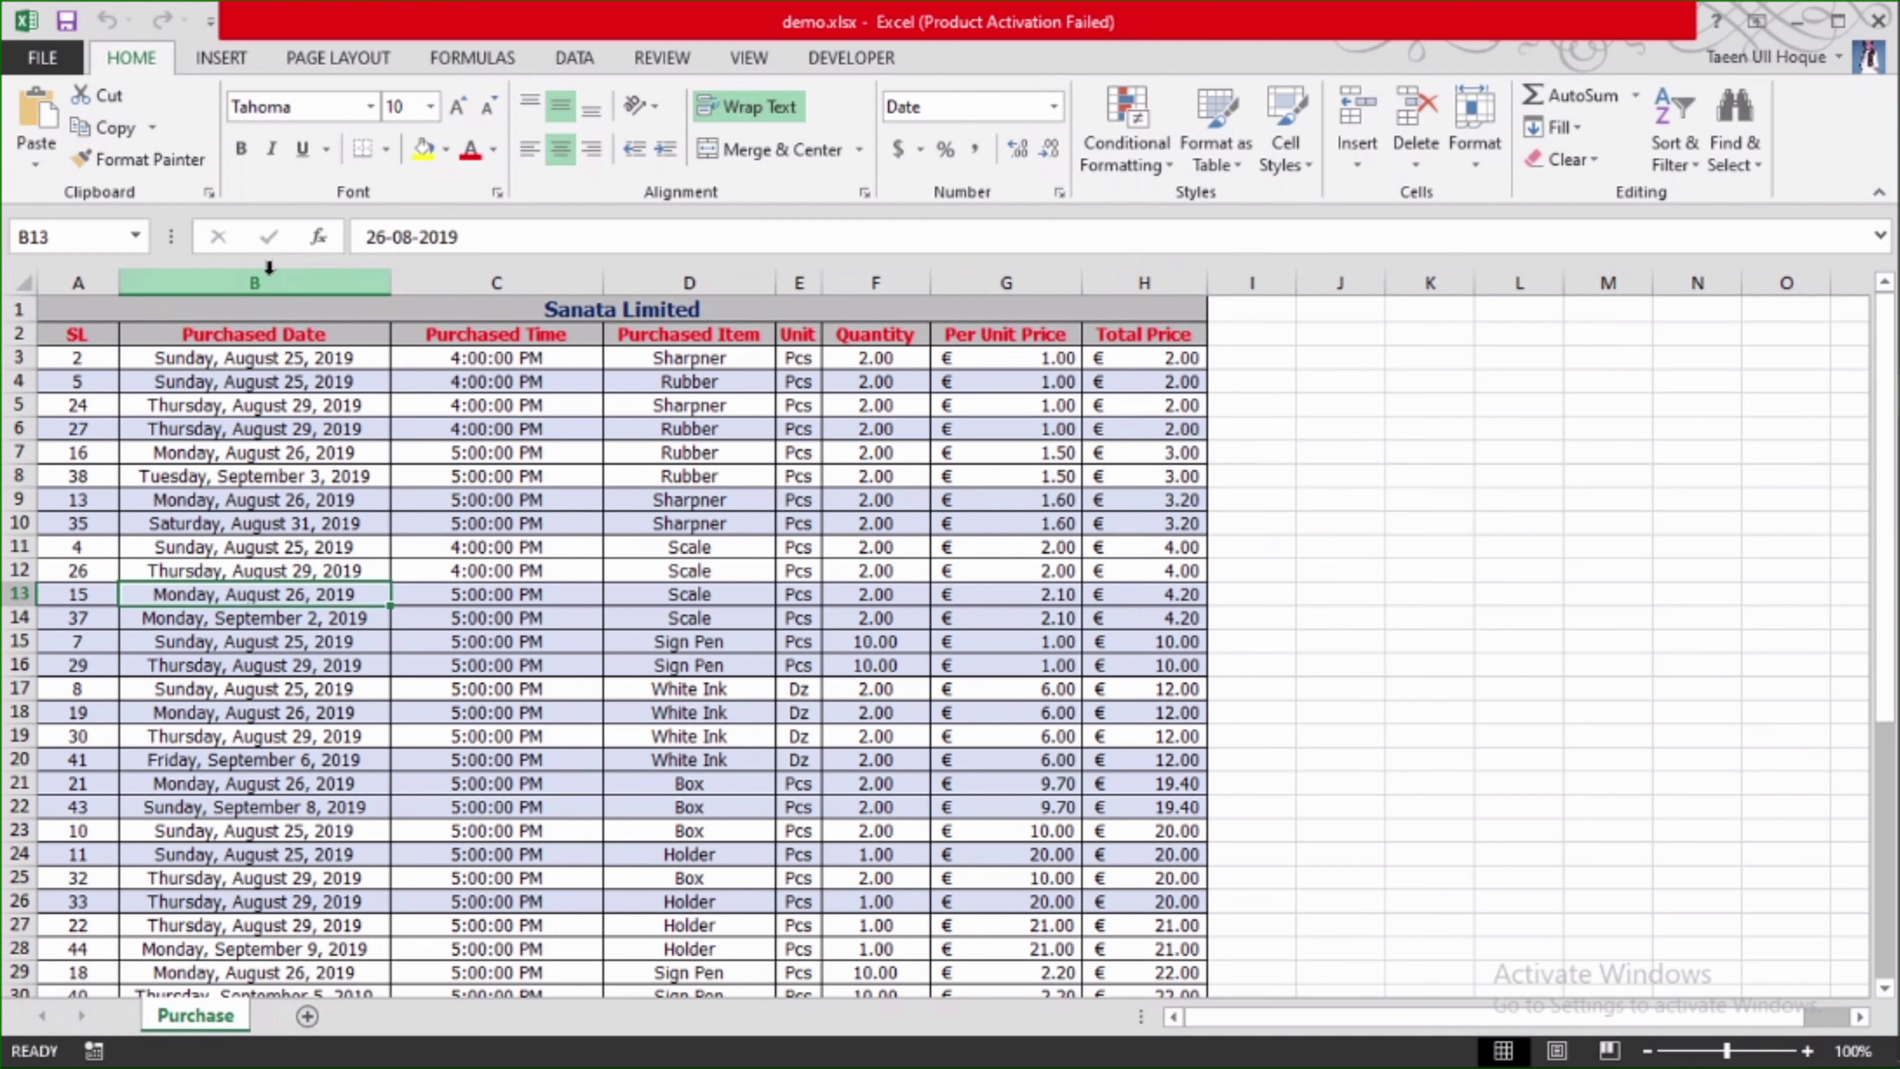
click(270, 270)
key(ctrl+z)
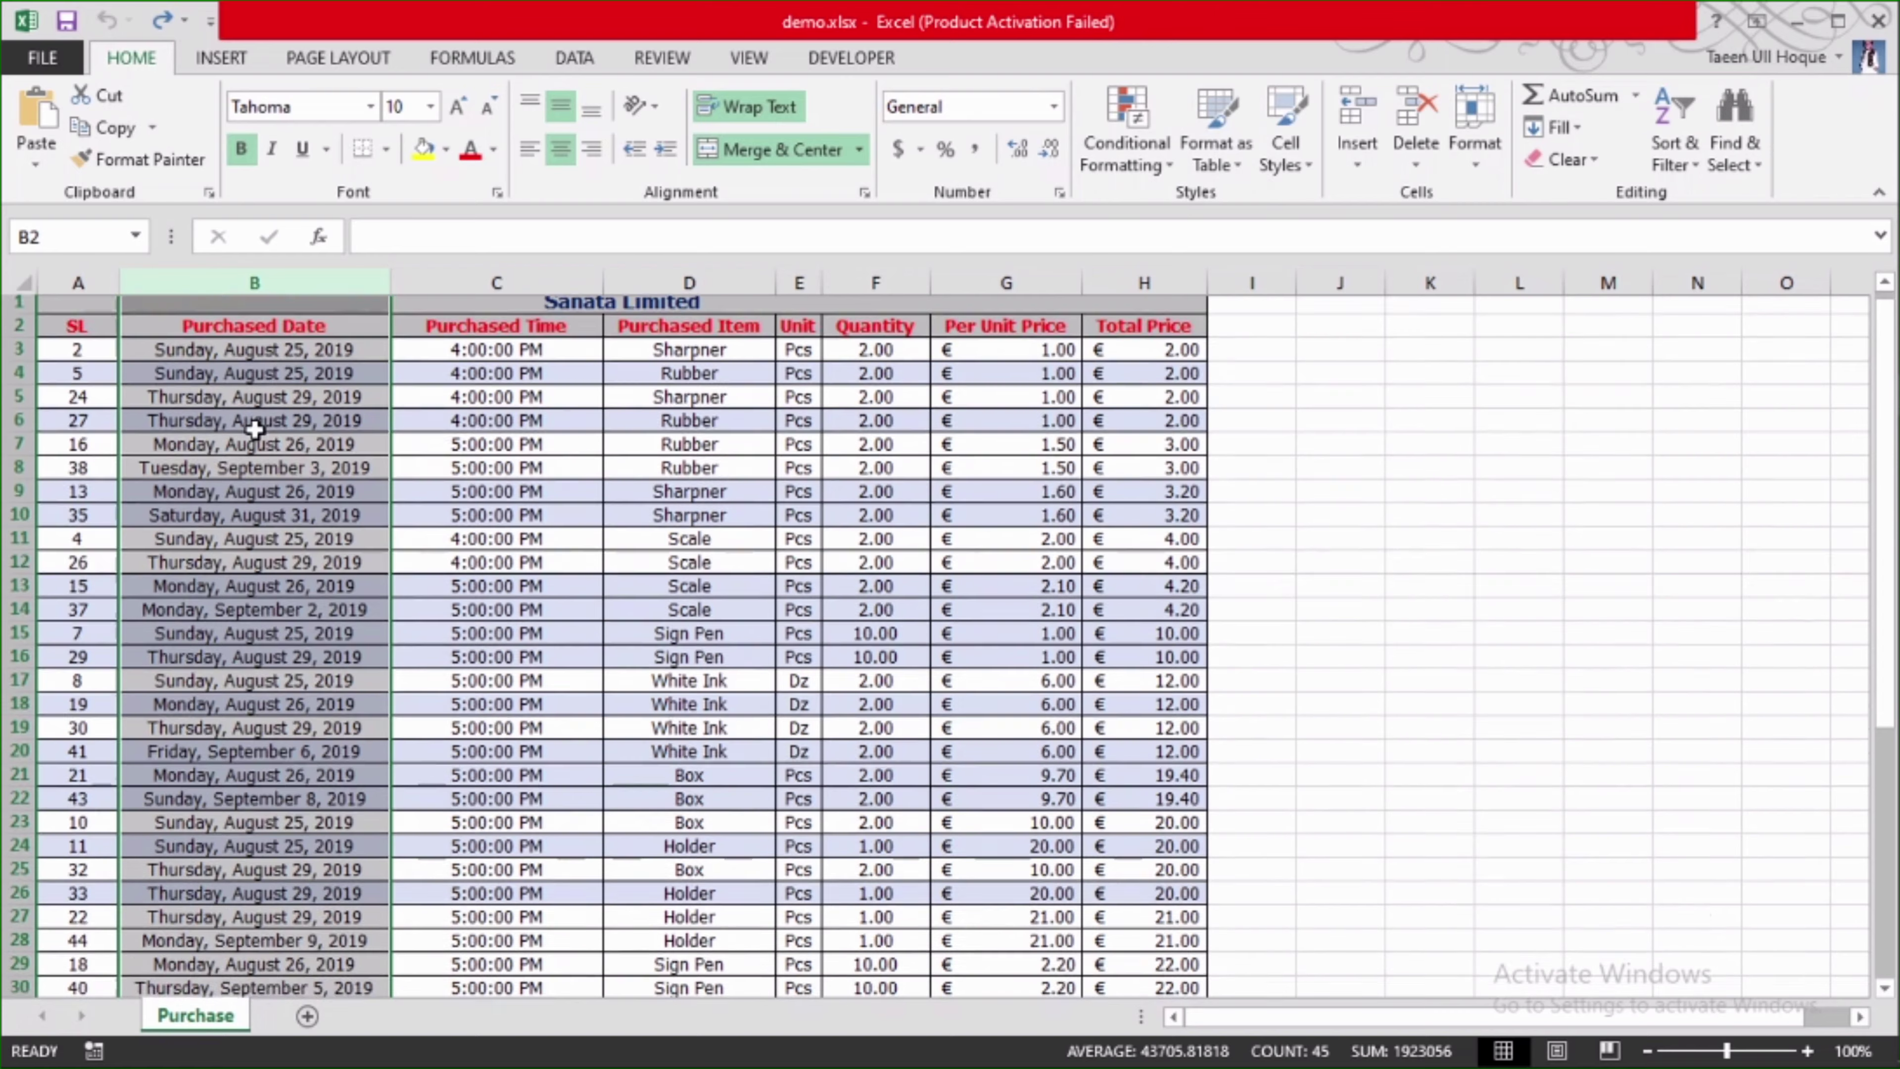
scroll(273, 397, down, 2)
scroll(280, 412, up, 2)
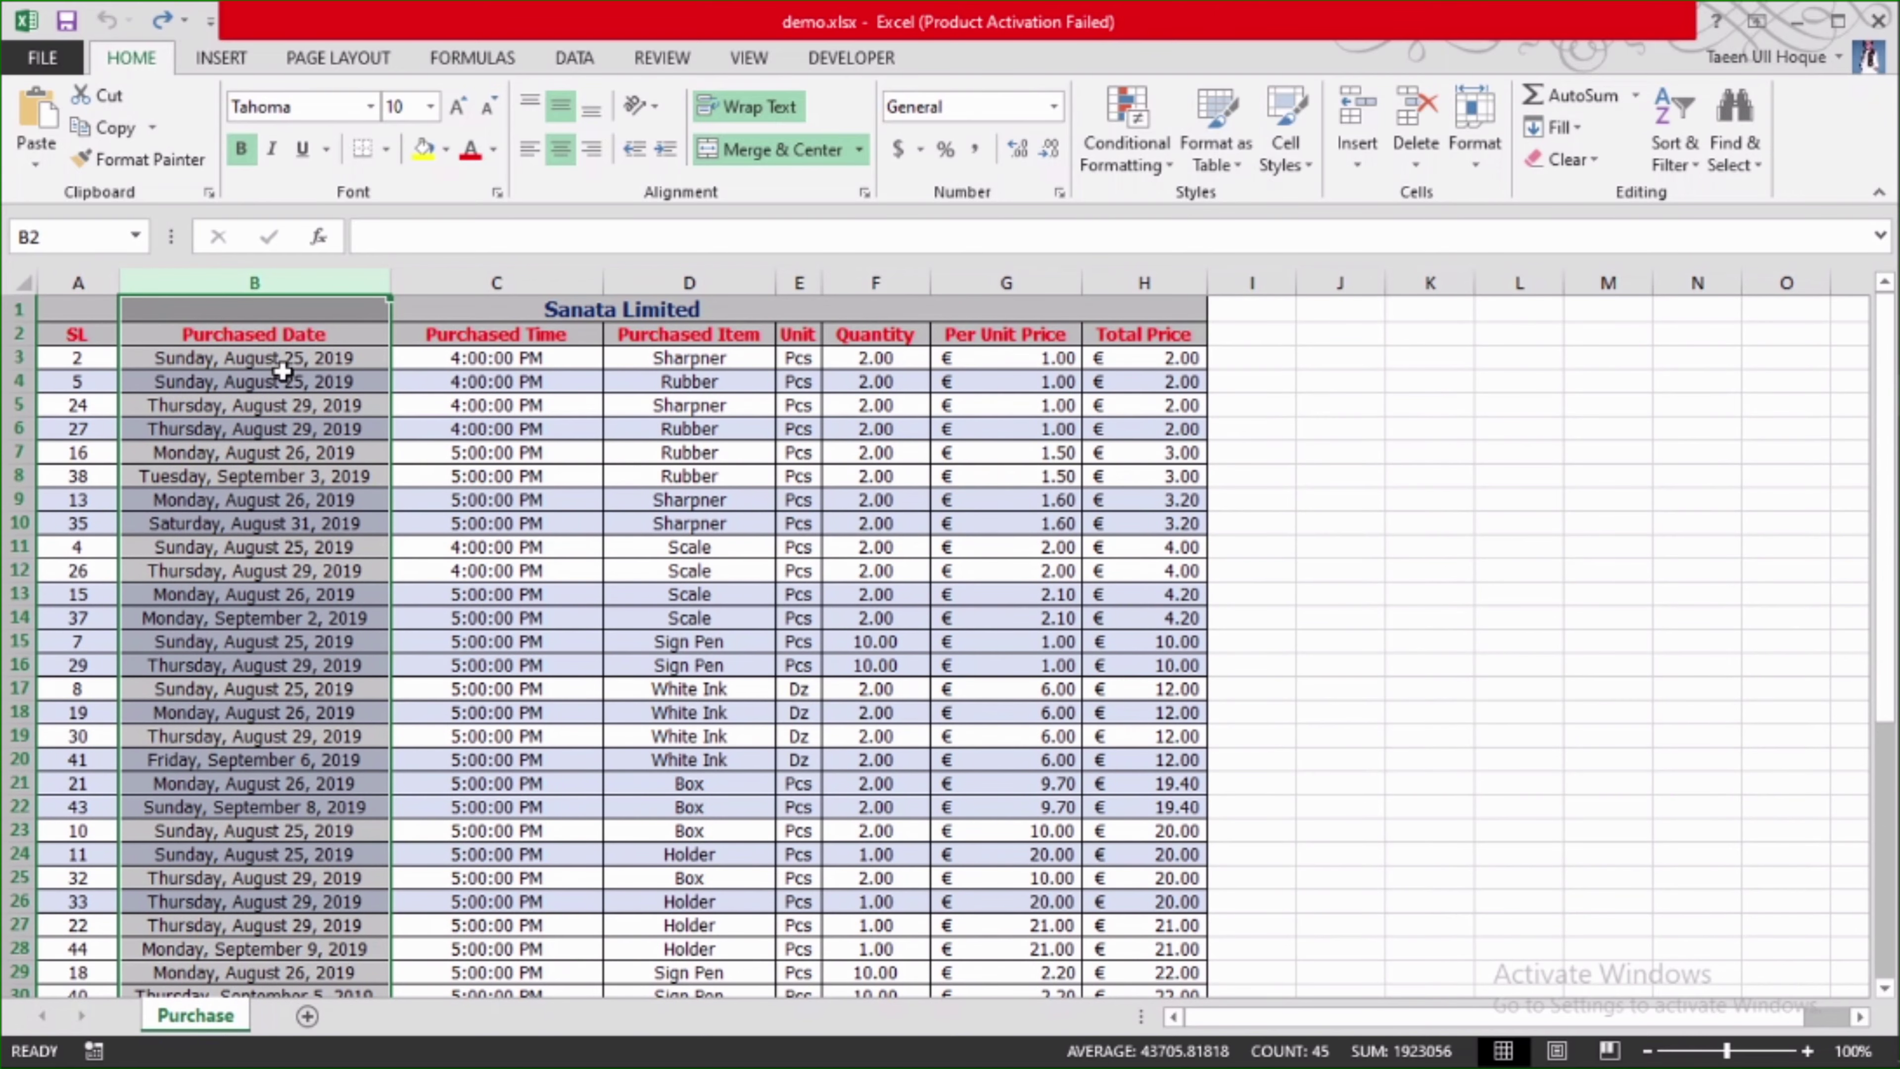
scroll(282, 371, down, 1)
scroll(307, 441, down, 4)
scroll(292, 621, down, 4)
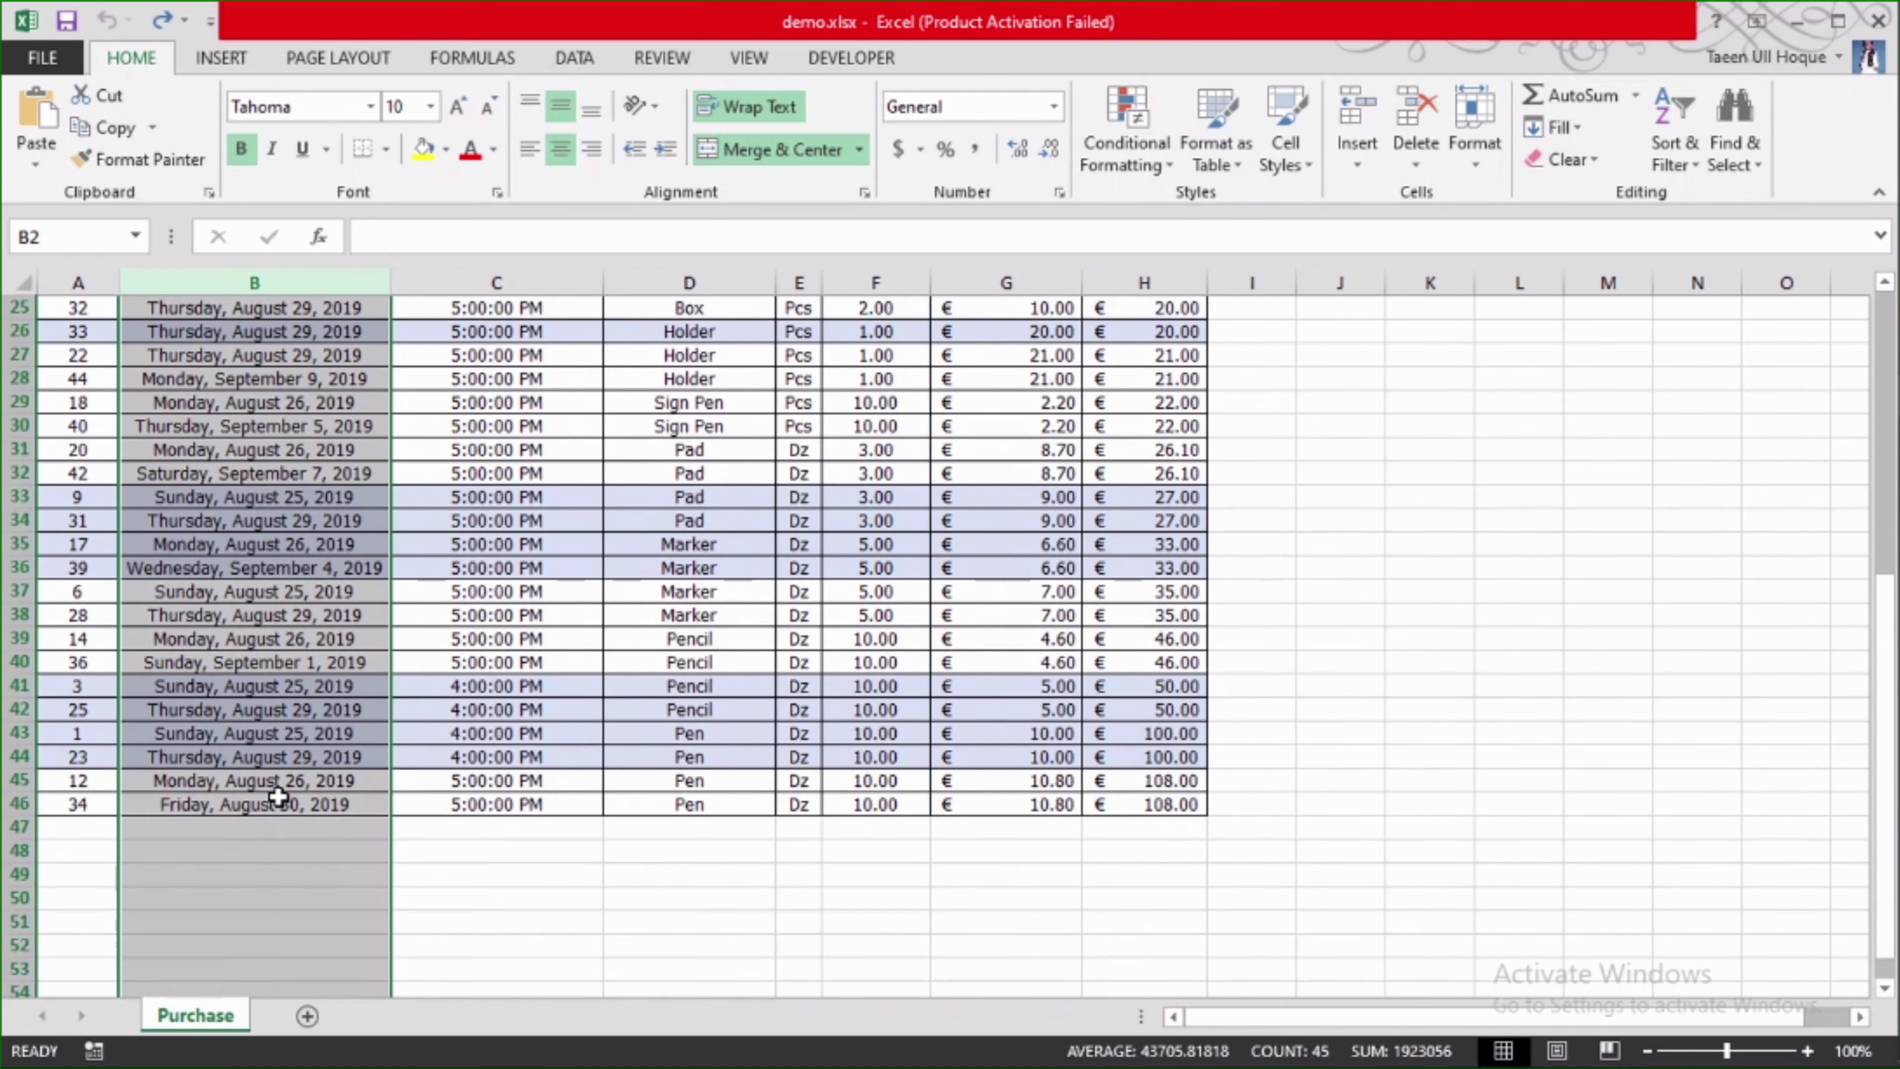
scroll(279, 798, up, 4)
scroll(271, 464, up, 4)
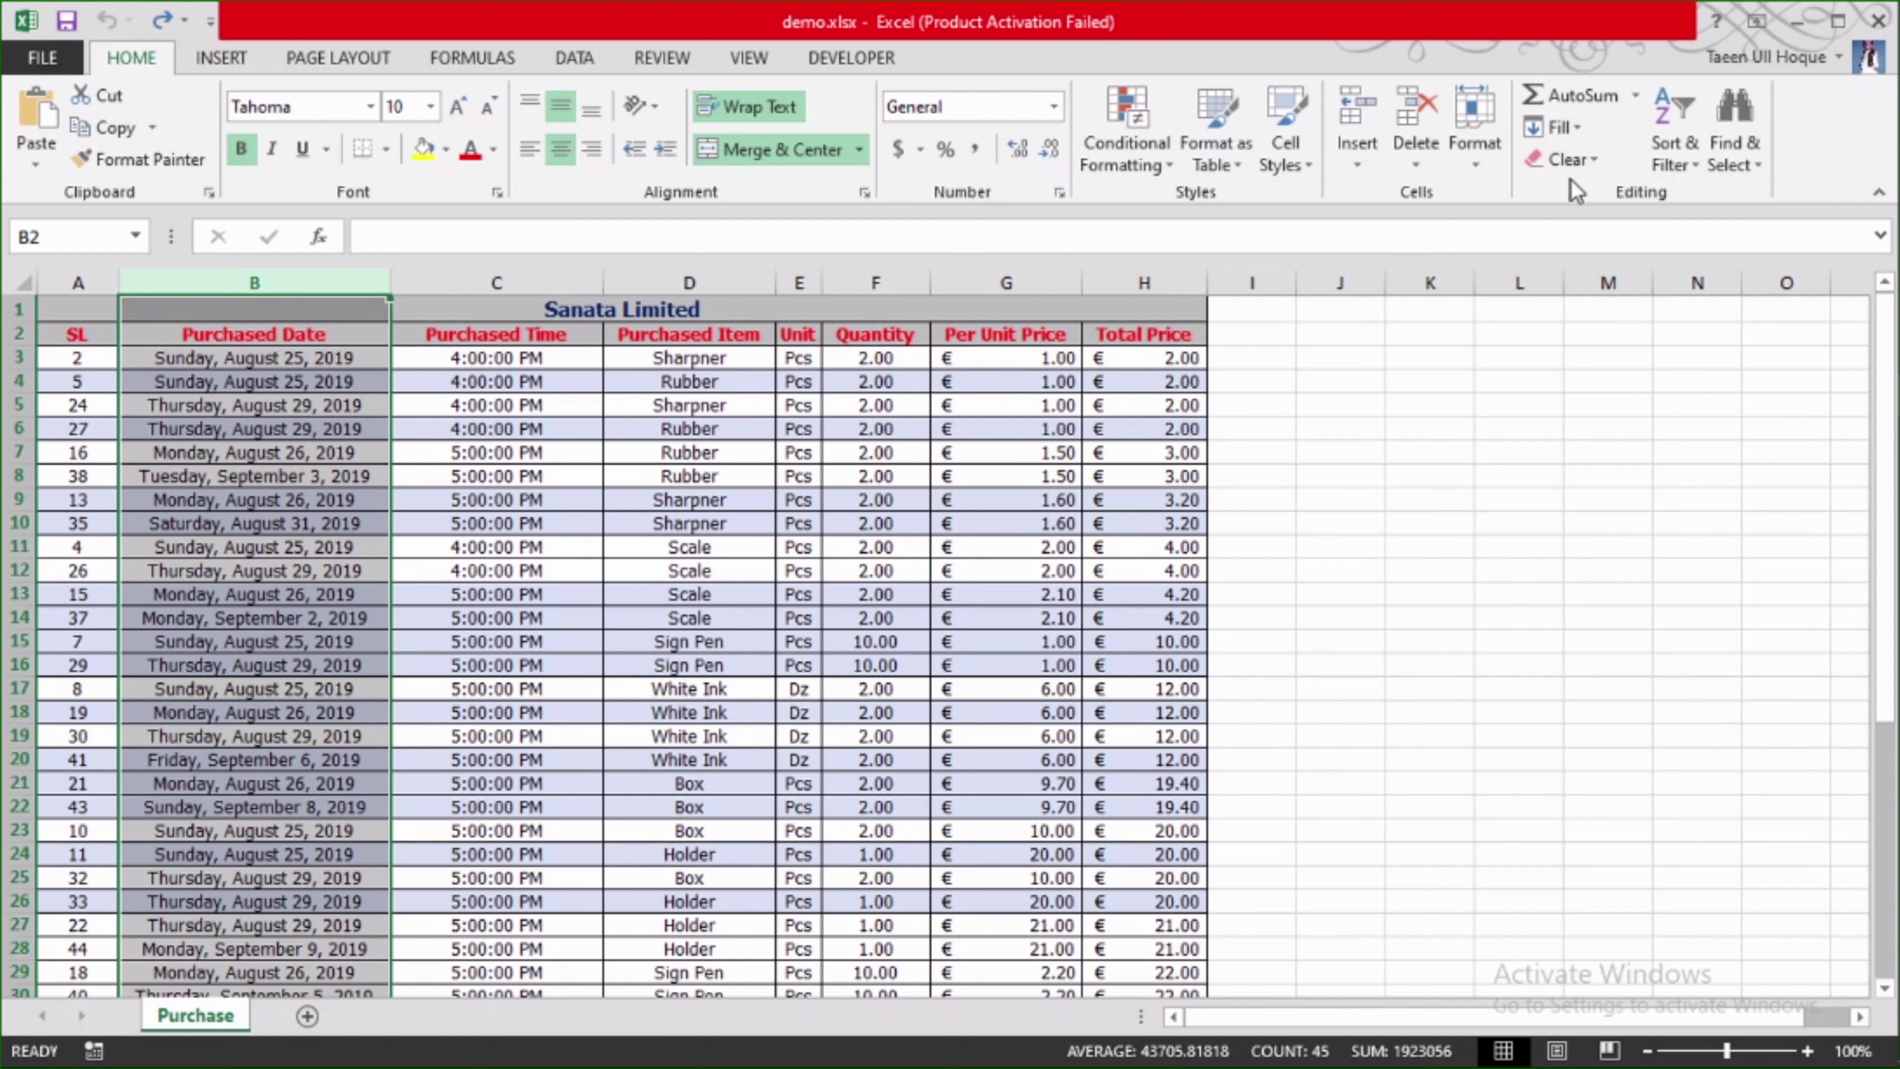
- Sort Purchased Date oldest to newest, expanding the selection so whole rows move together
click(1673, 163)
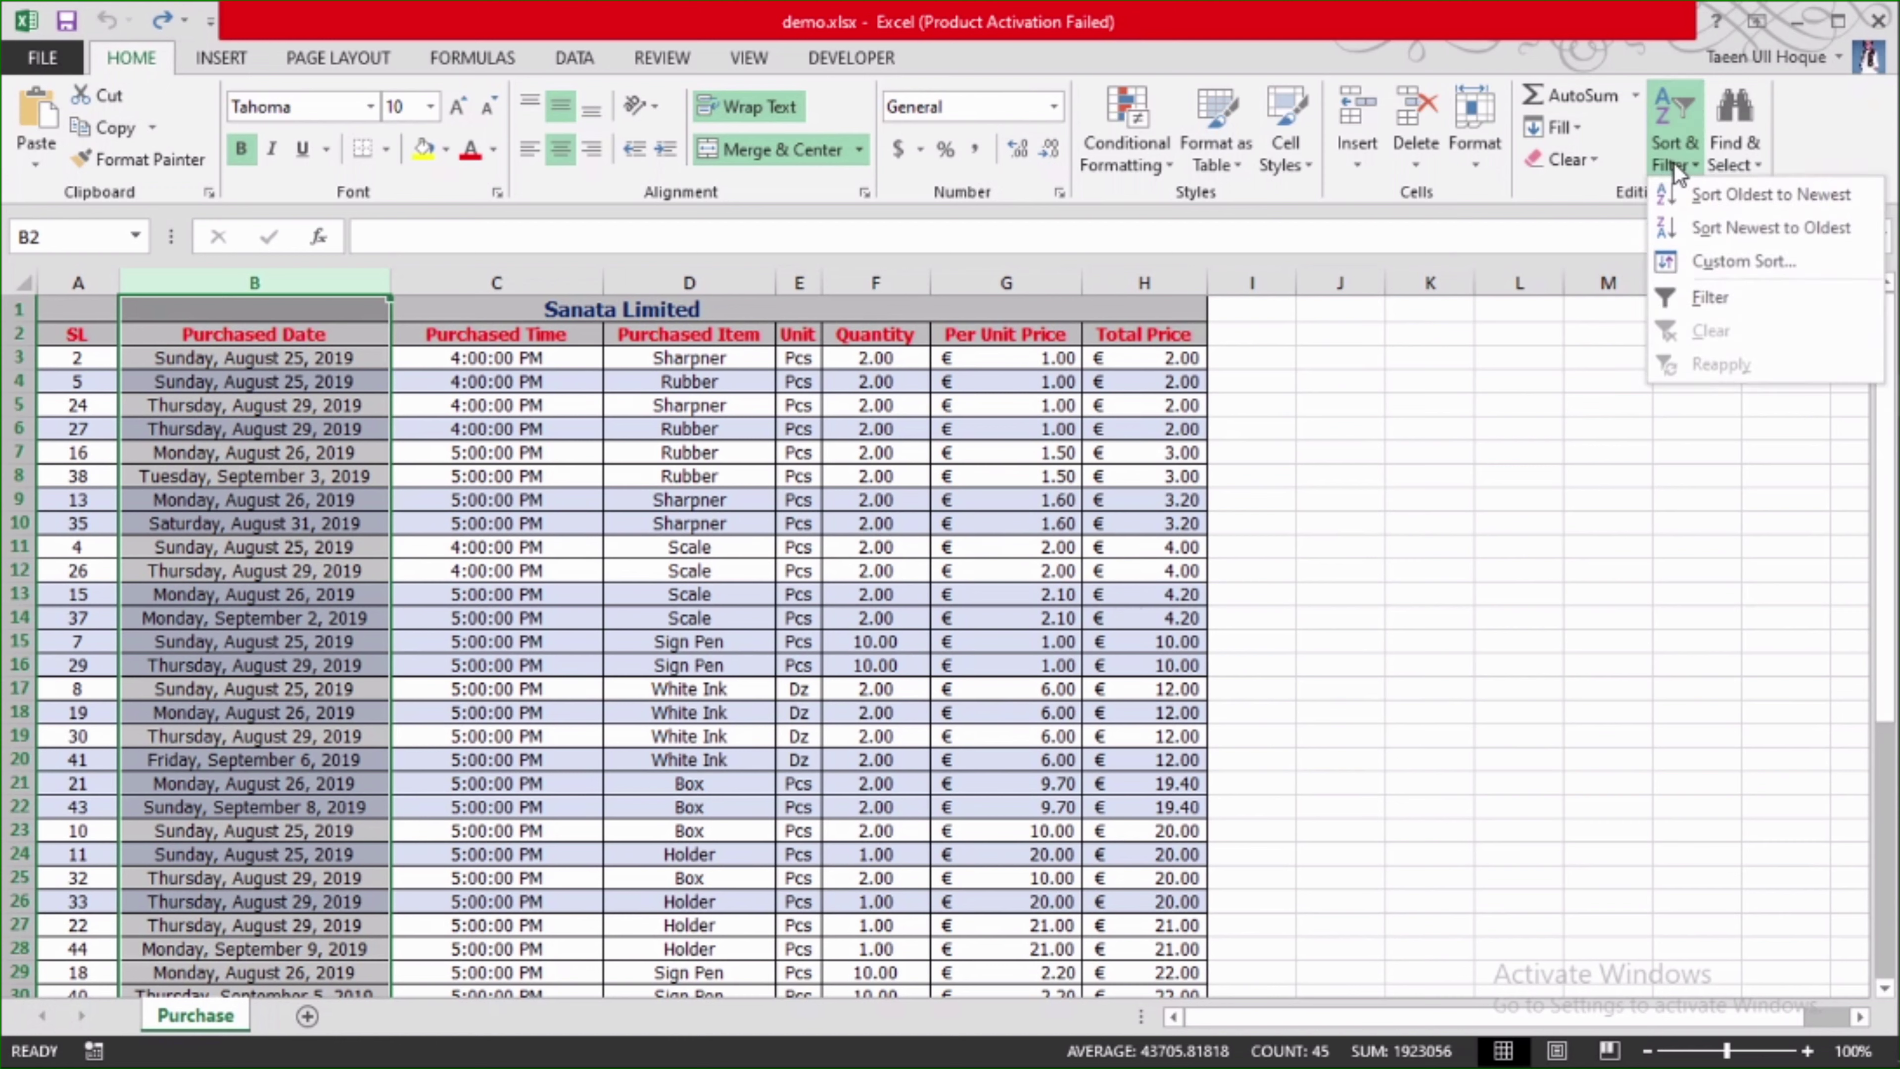
click(1803, 196)
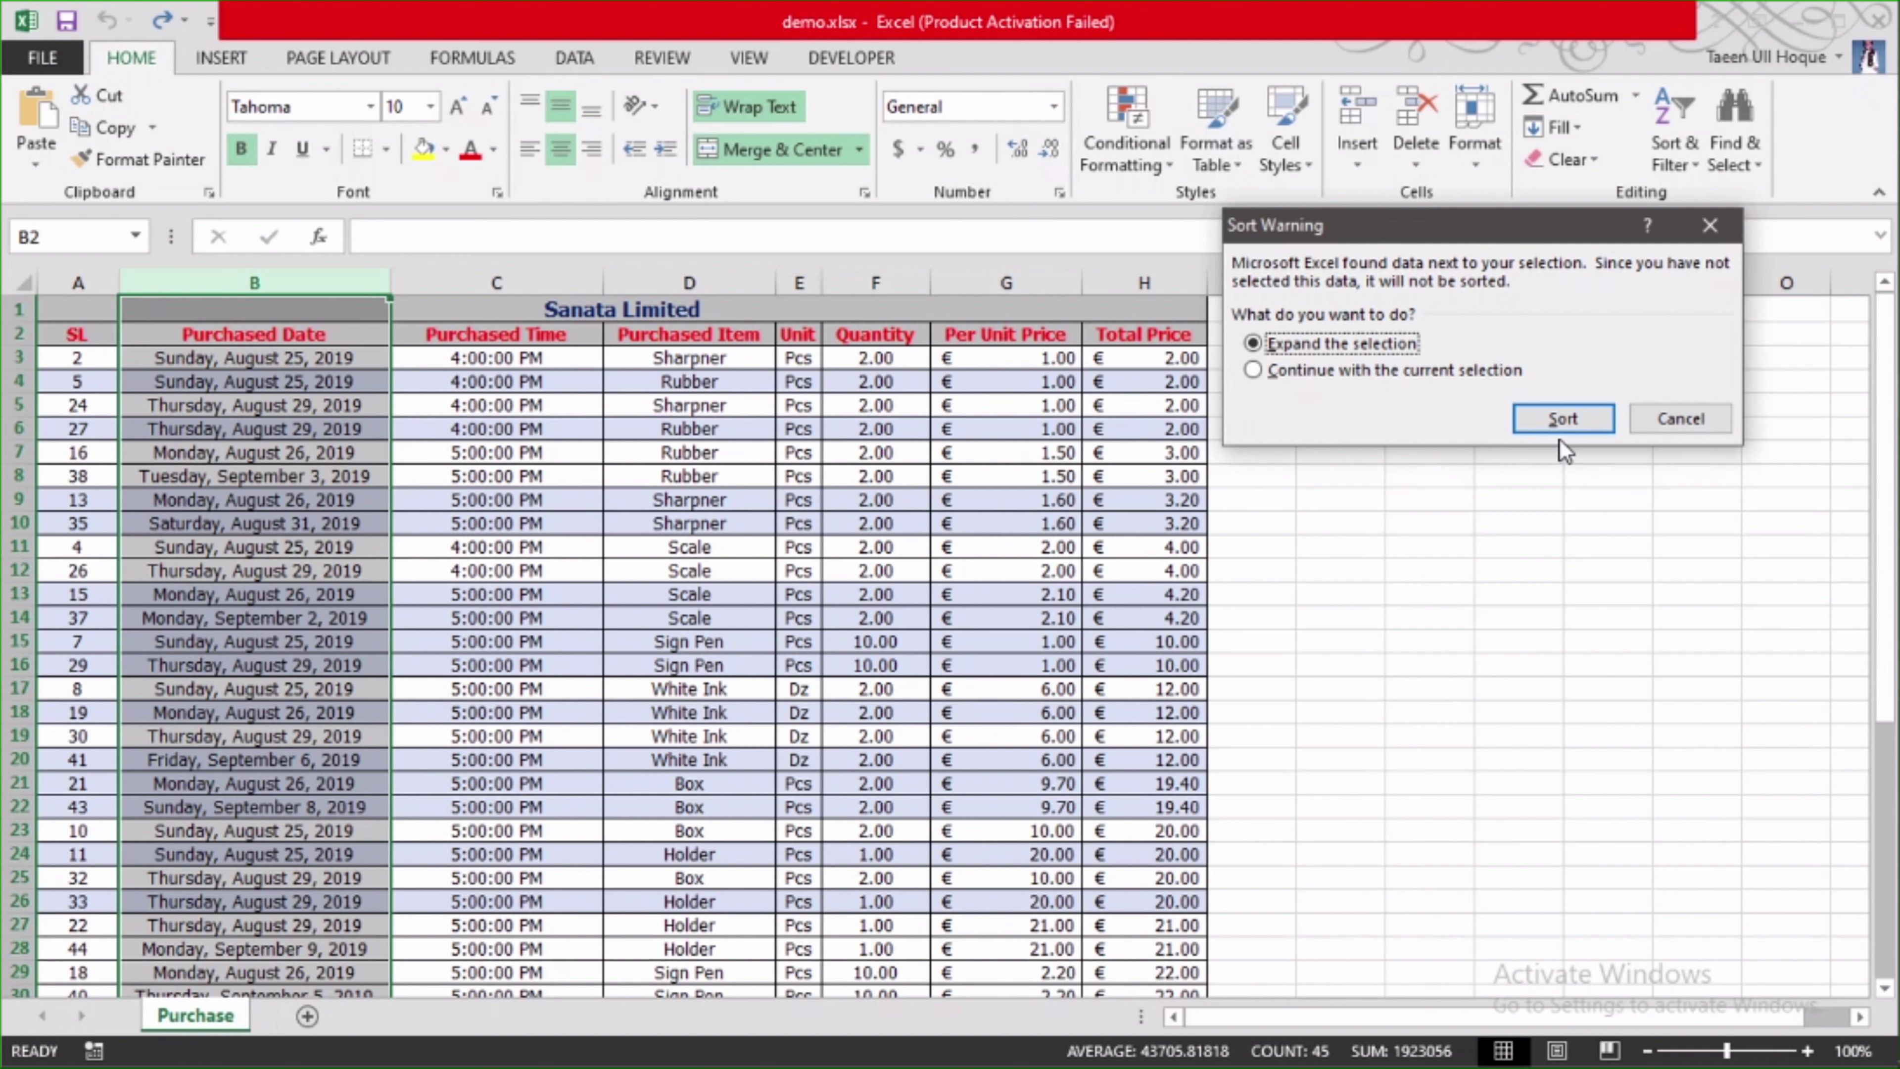
click(1561, 419)
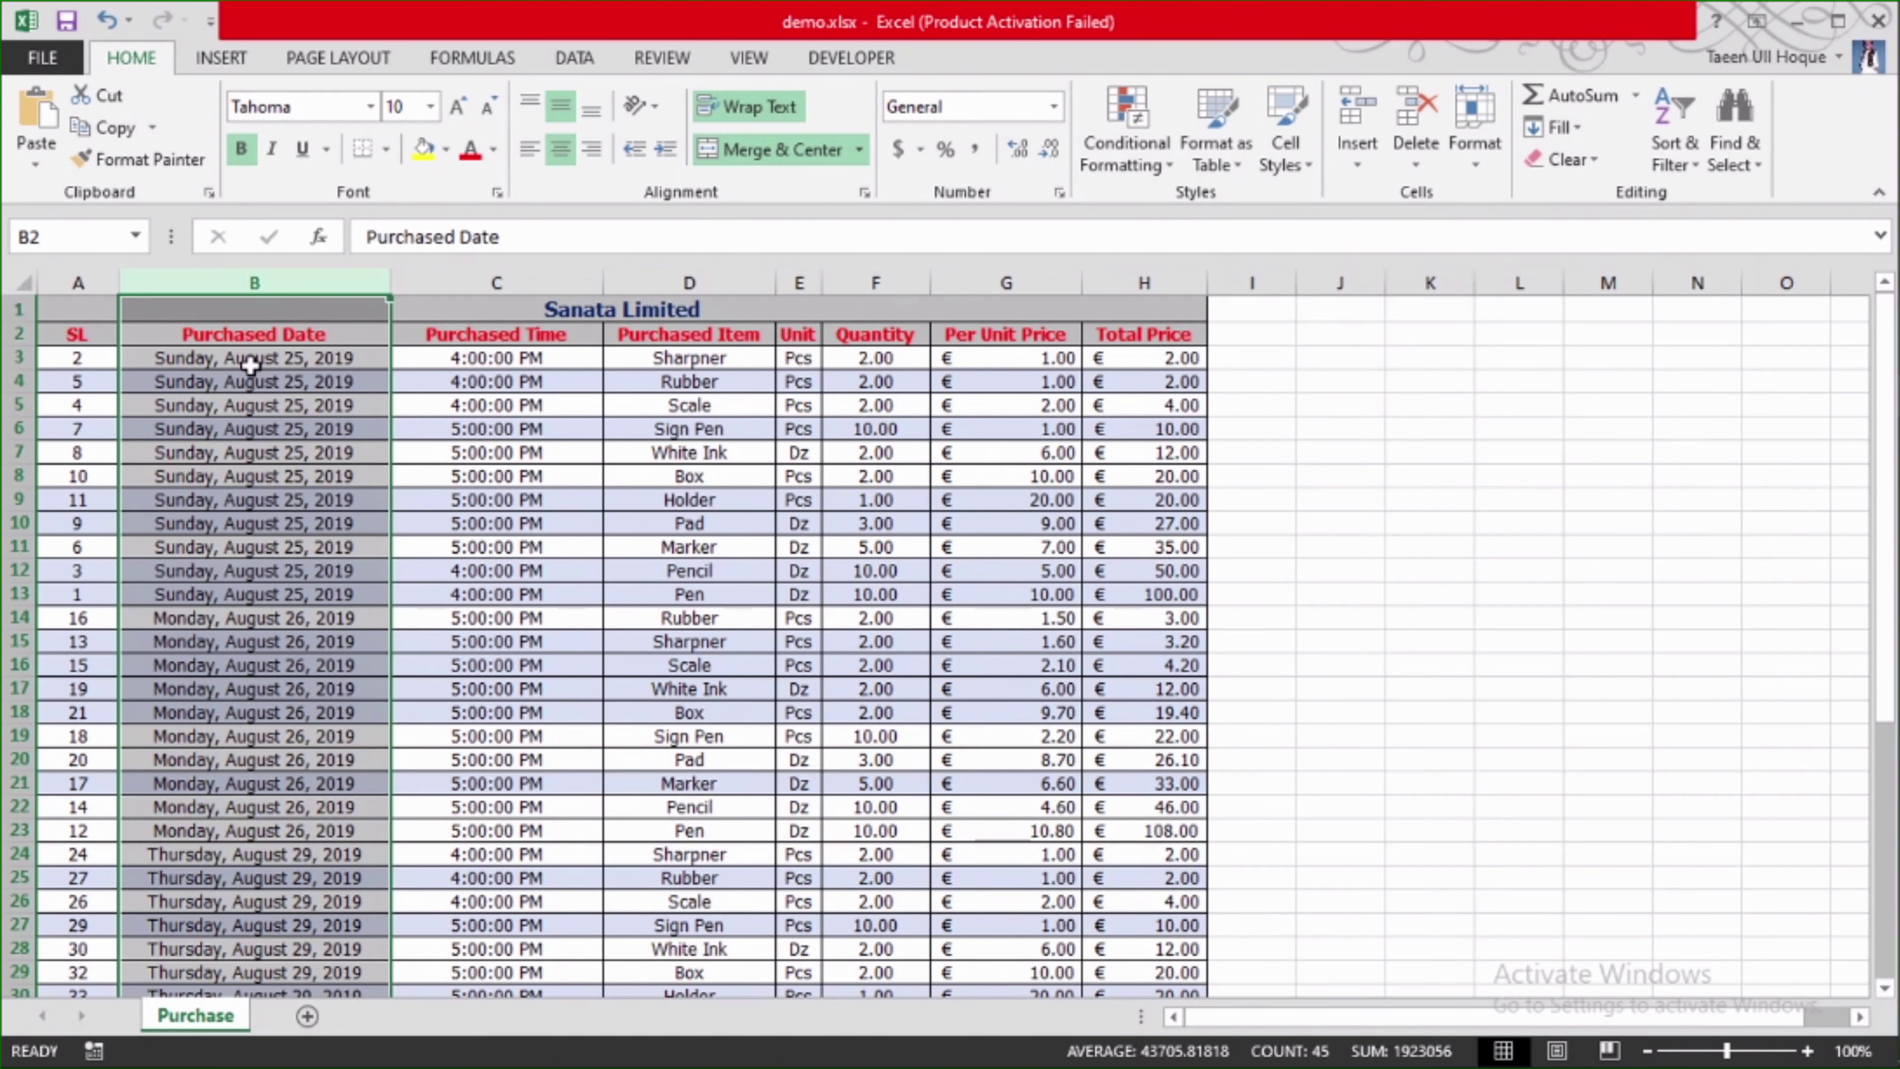
scroll(276, 433, down, 2)
scroll(292, 509, down, 2)
scroll(306, 582, down, 2)
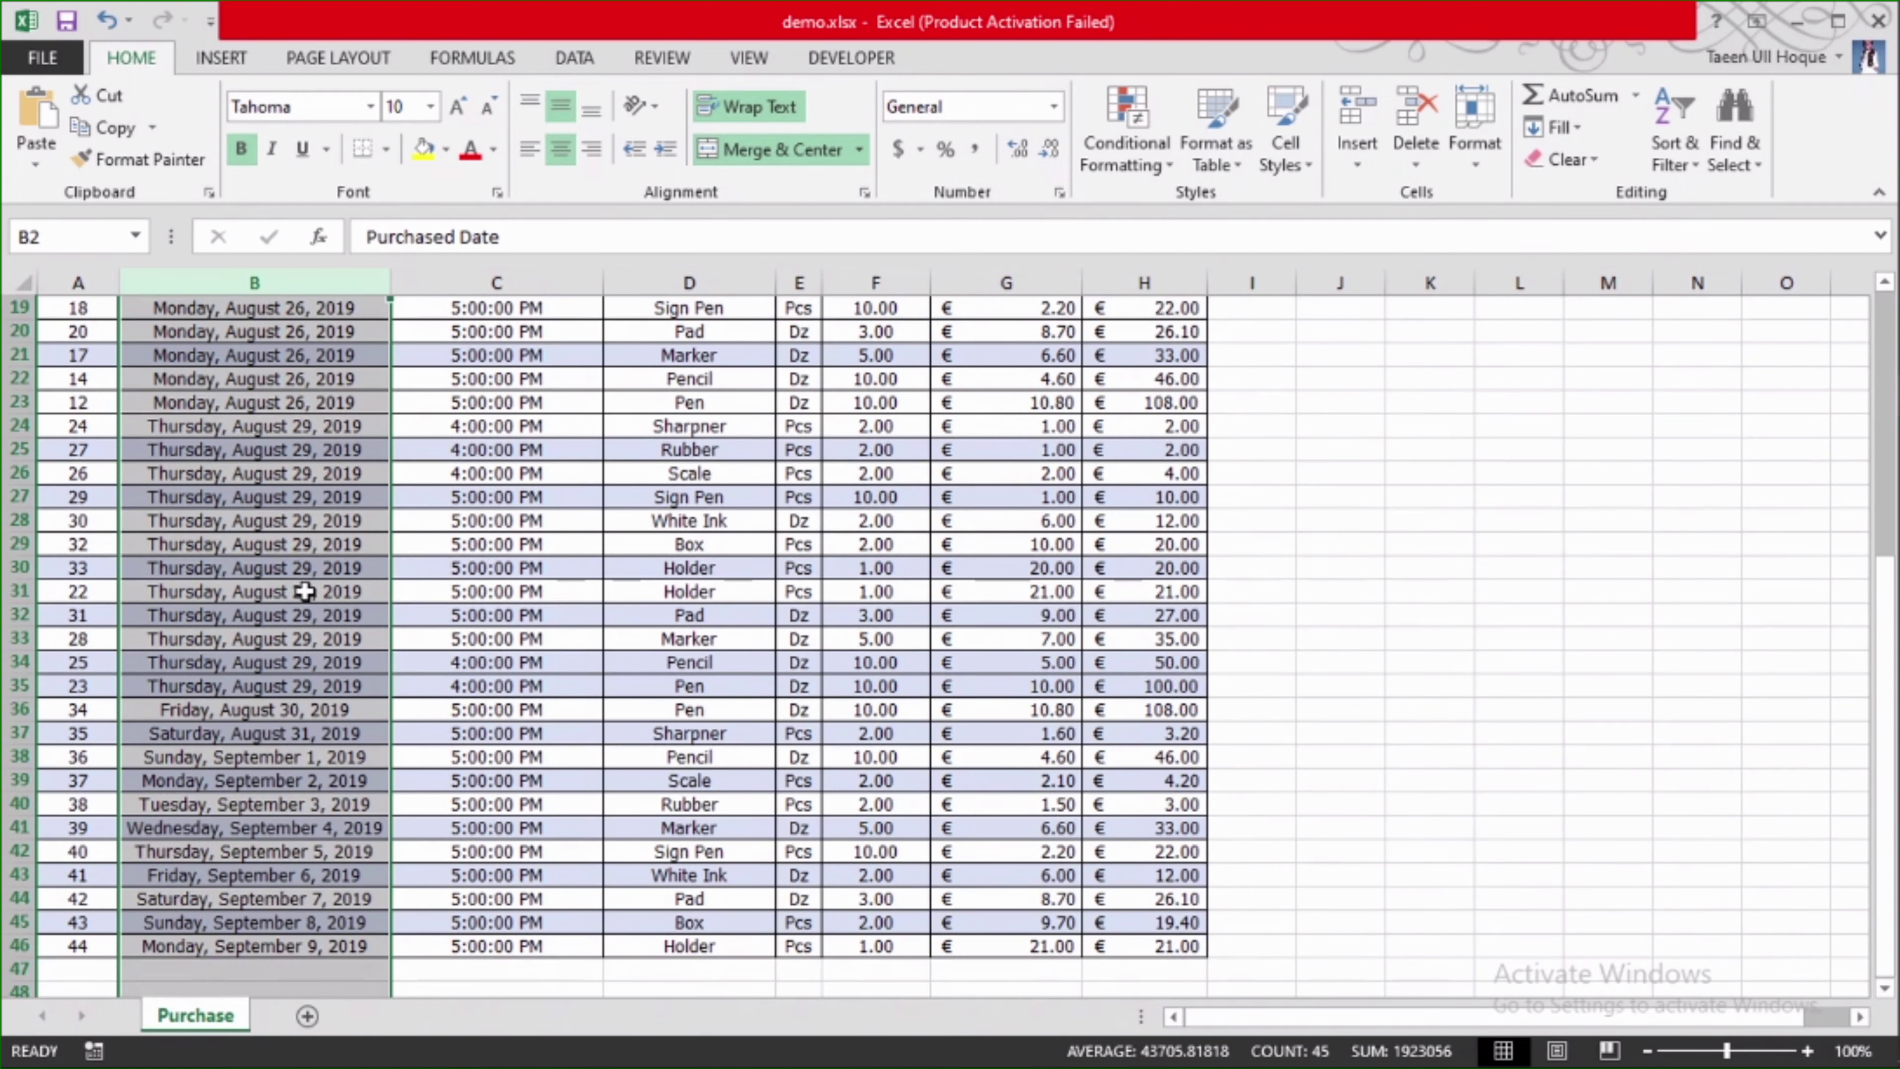
scroll(306, 628, down, 2)
scroll(299, 696, up, 4)
scroll(276, 576, up, 4)
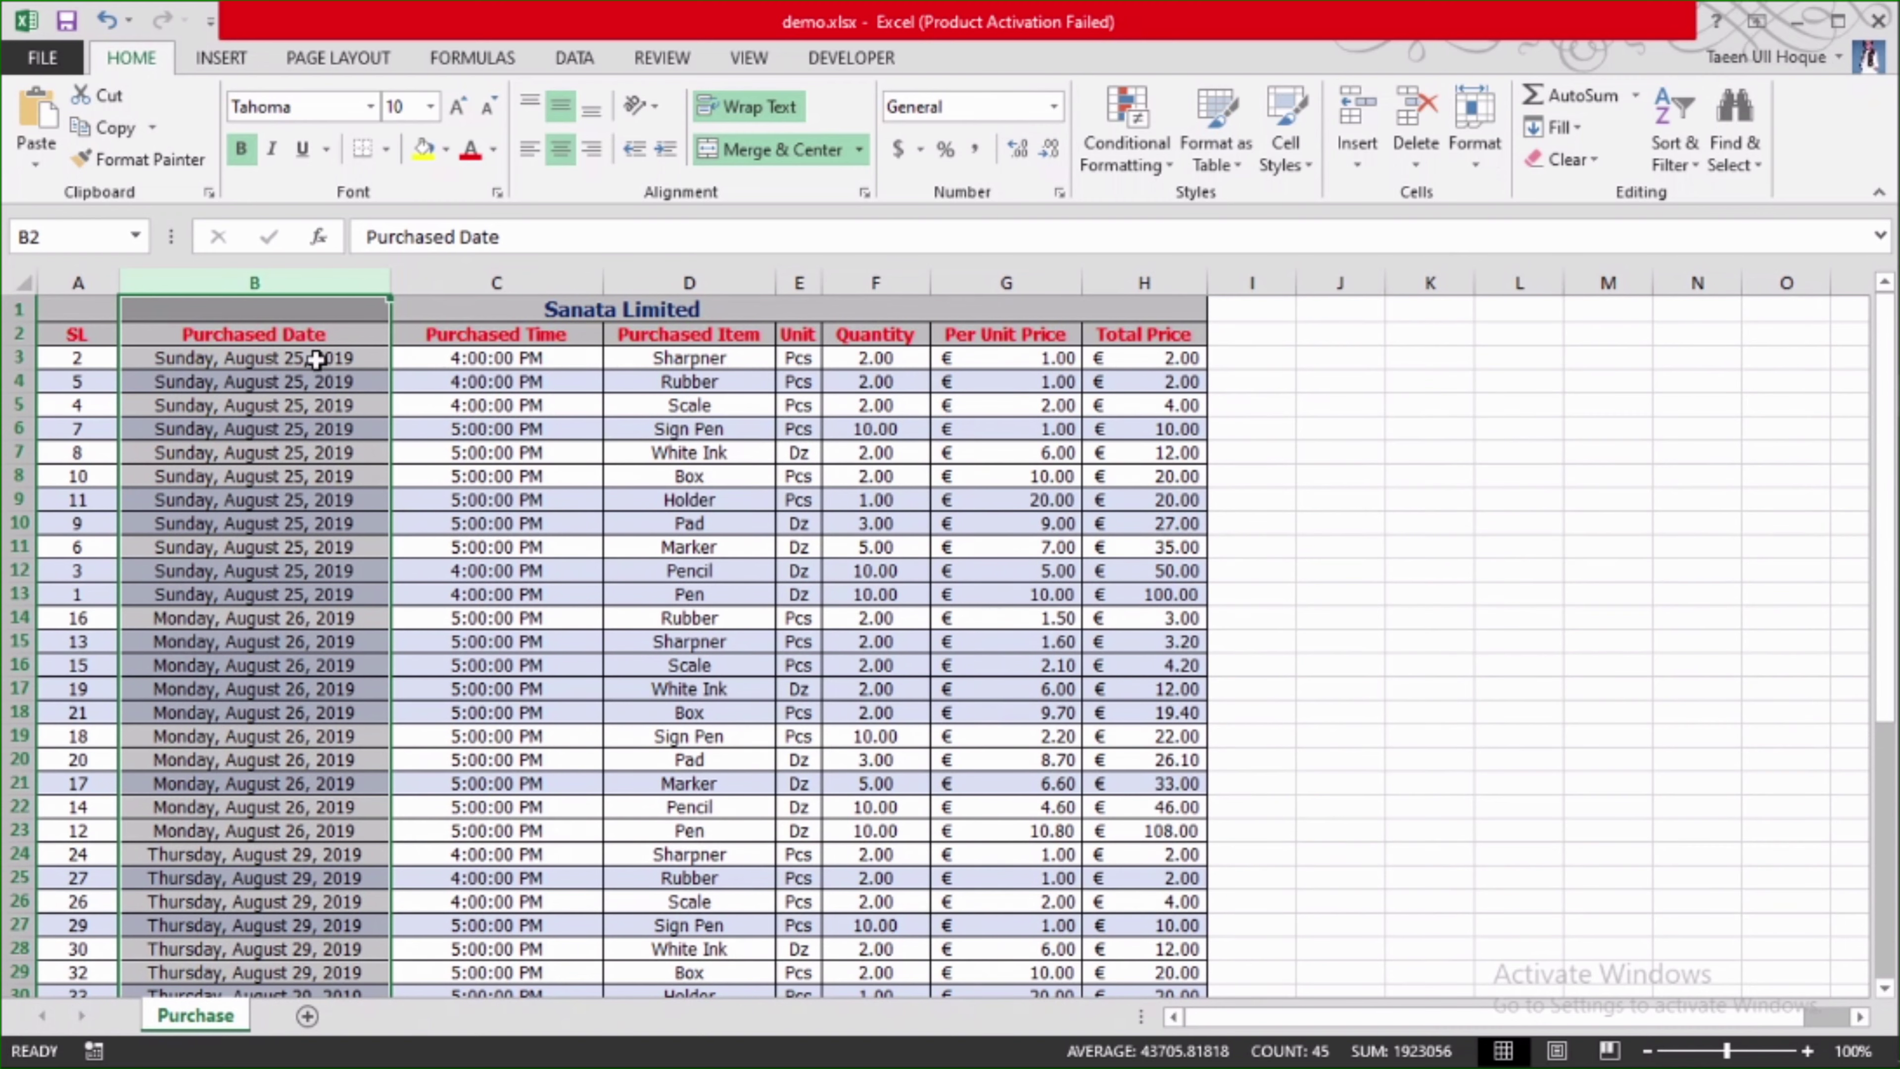
scroll(246, 509, down, 2)
scroll(352, 509, up, 2)
scroll(1059, 479, down, 2)
scroll(547, 573, up, 2)
click(237, 452)
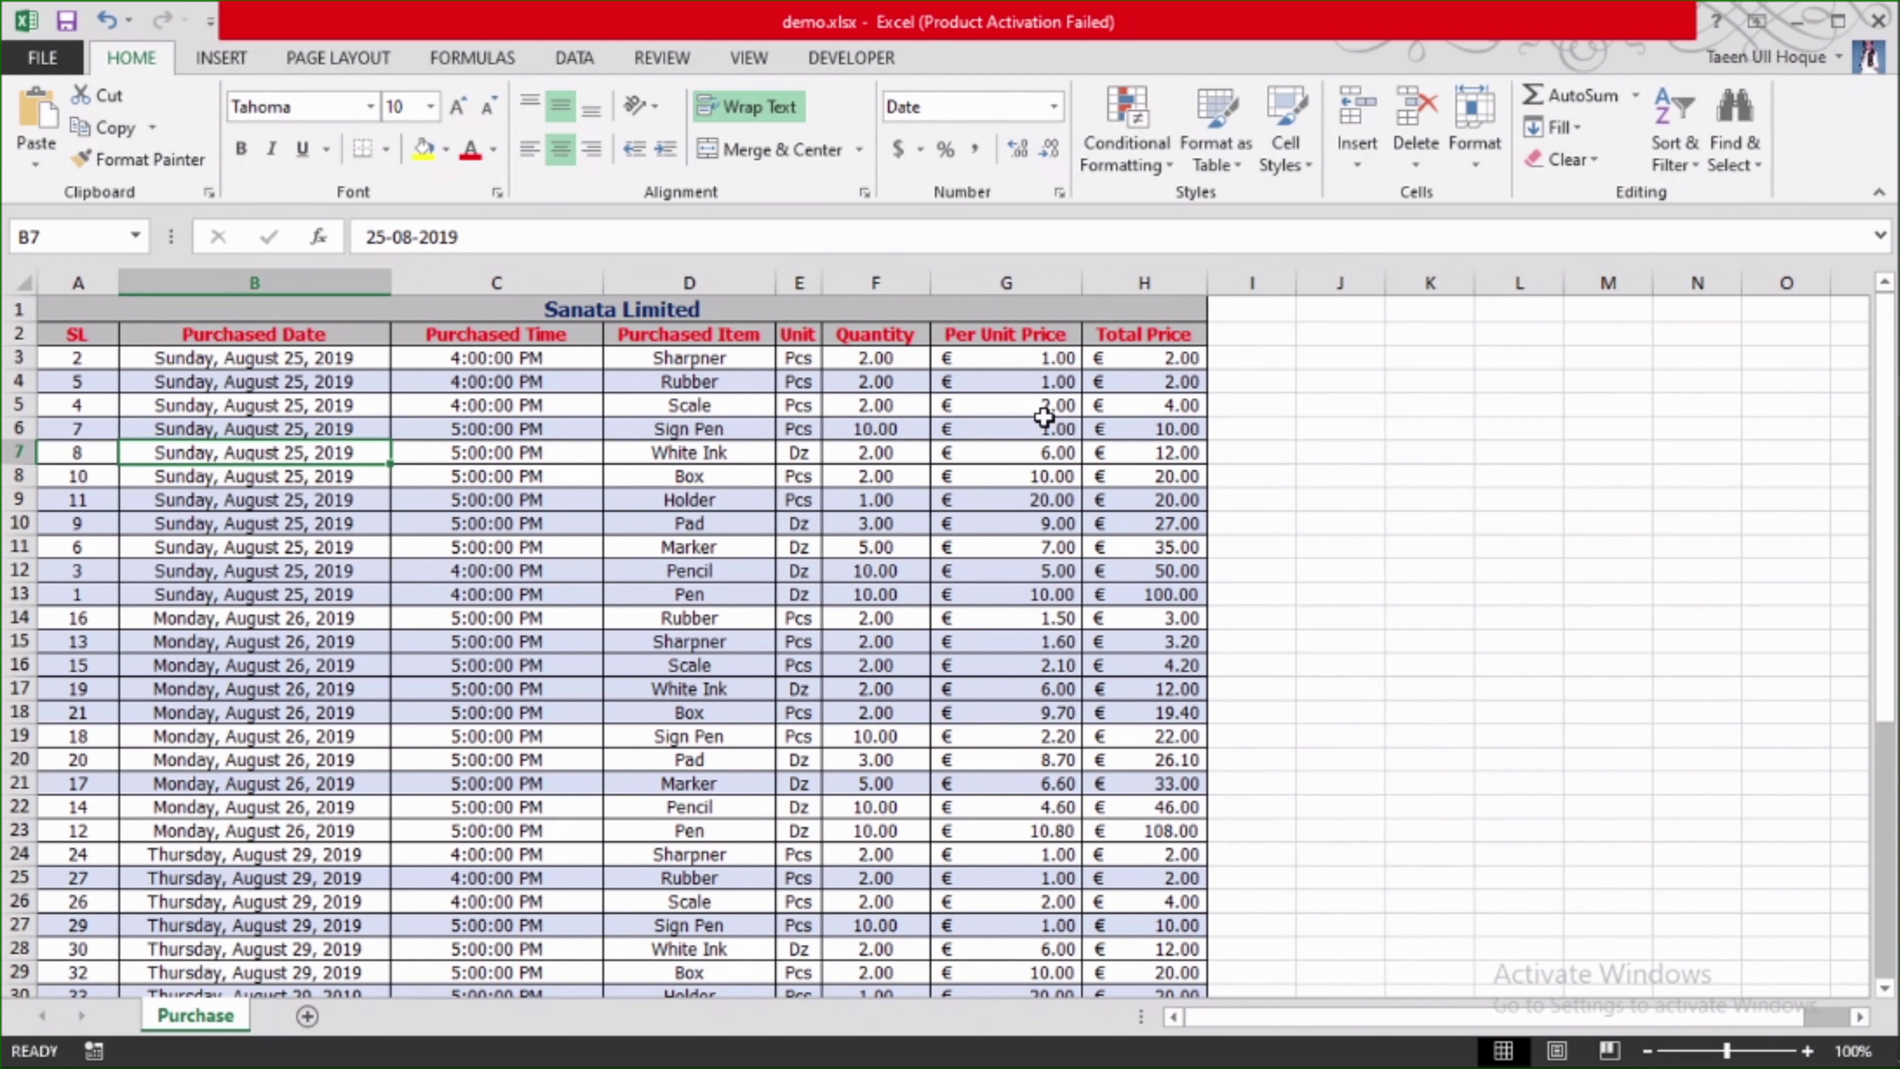
scroll(1044, 417, down, 3)
scroll(944, 537, up, 3)
scroll(266, 429, down, 2)
scroll(239, 527, up, 2)
click(202, 363)
drag(351, 523, 359, 550)
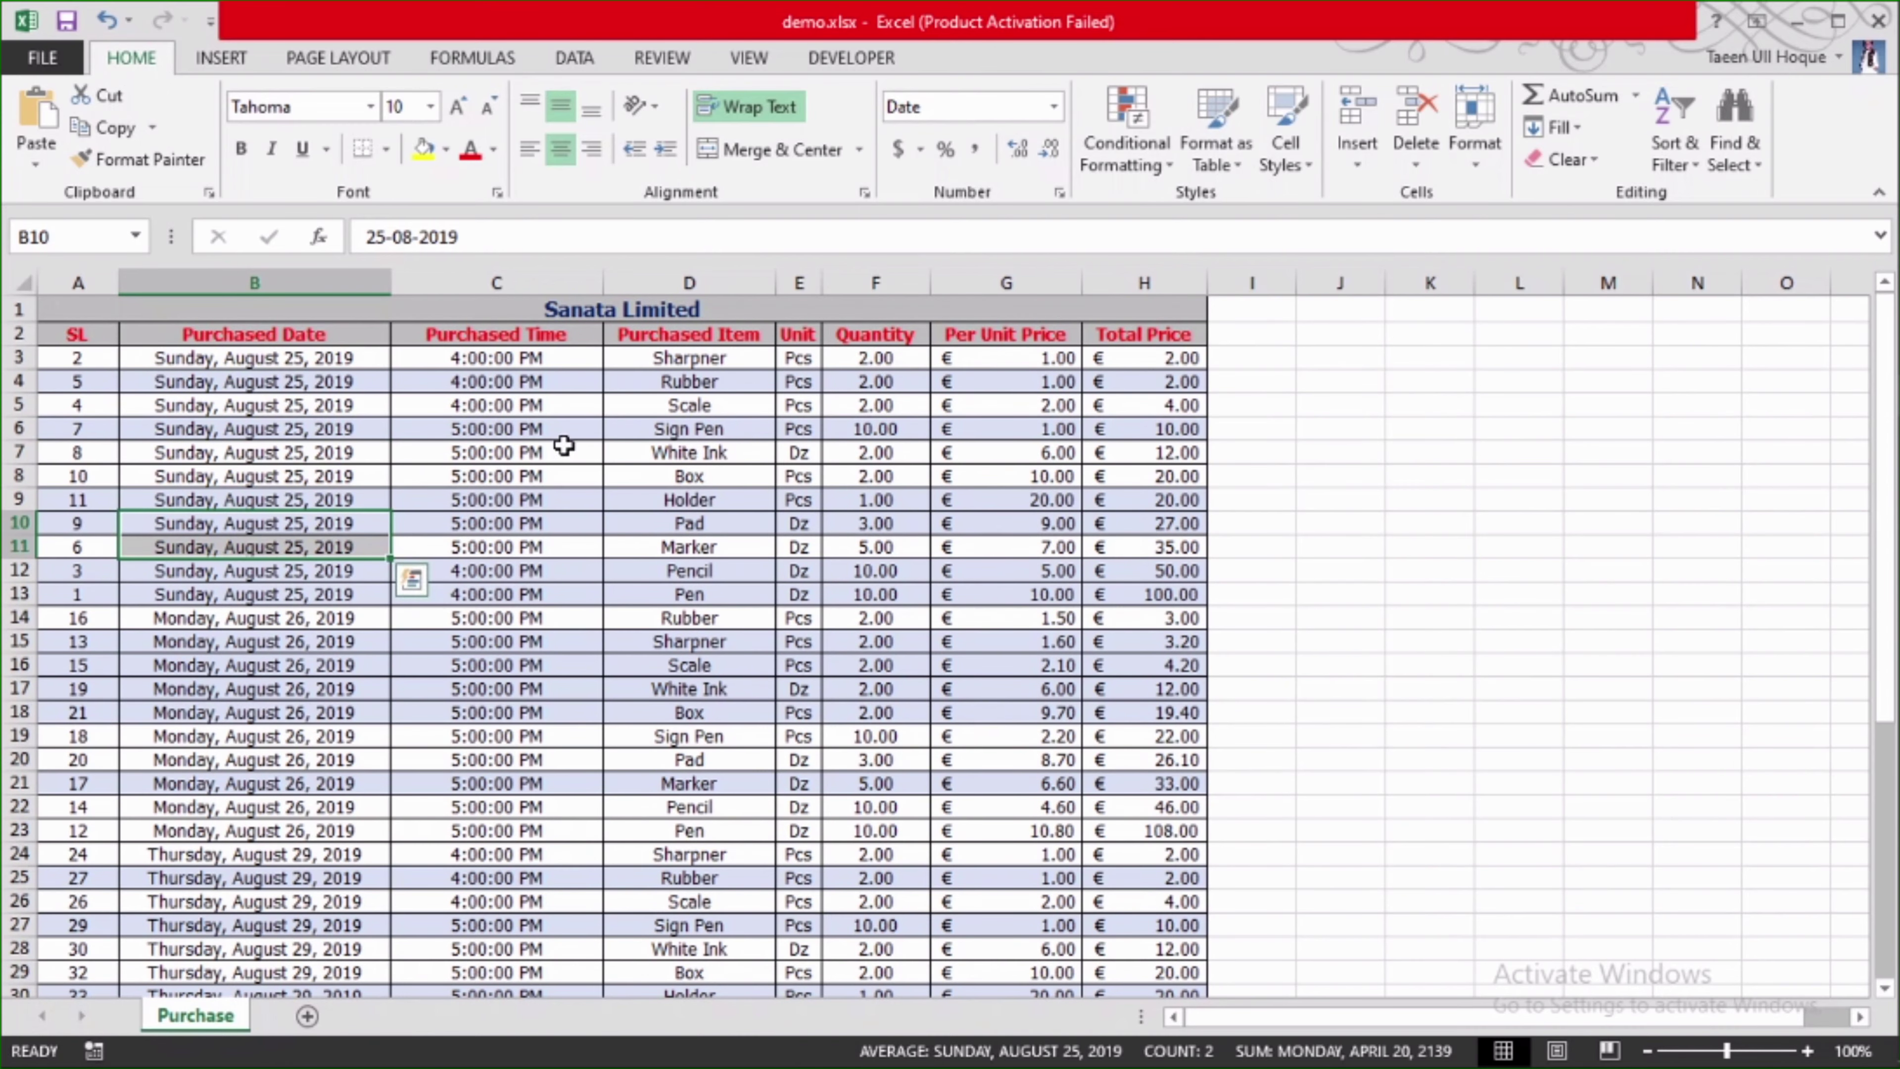
scroll(897, 676, down, 3)
scroll(463, 539, up, 3)
scroll(411, 659, down, 1)
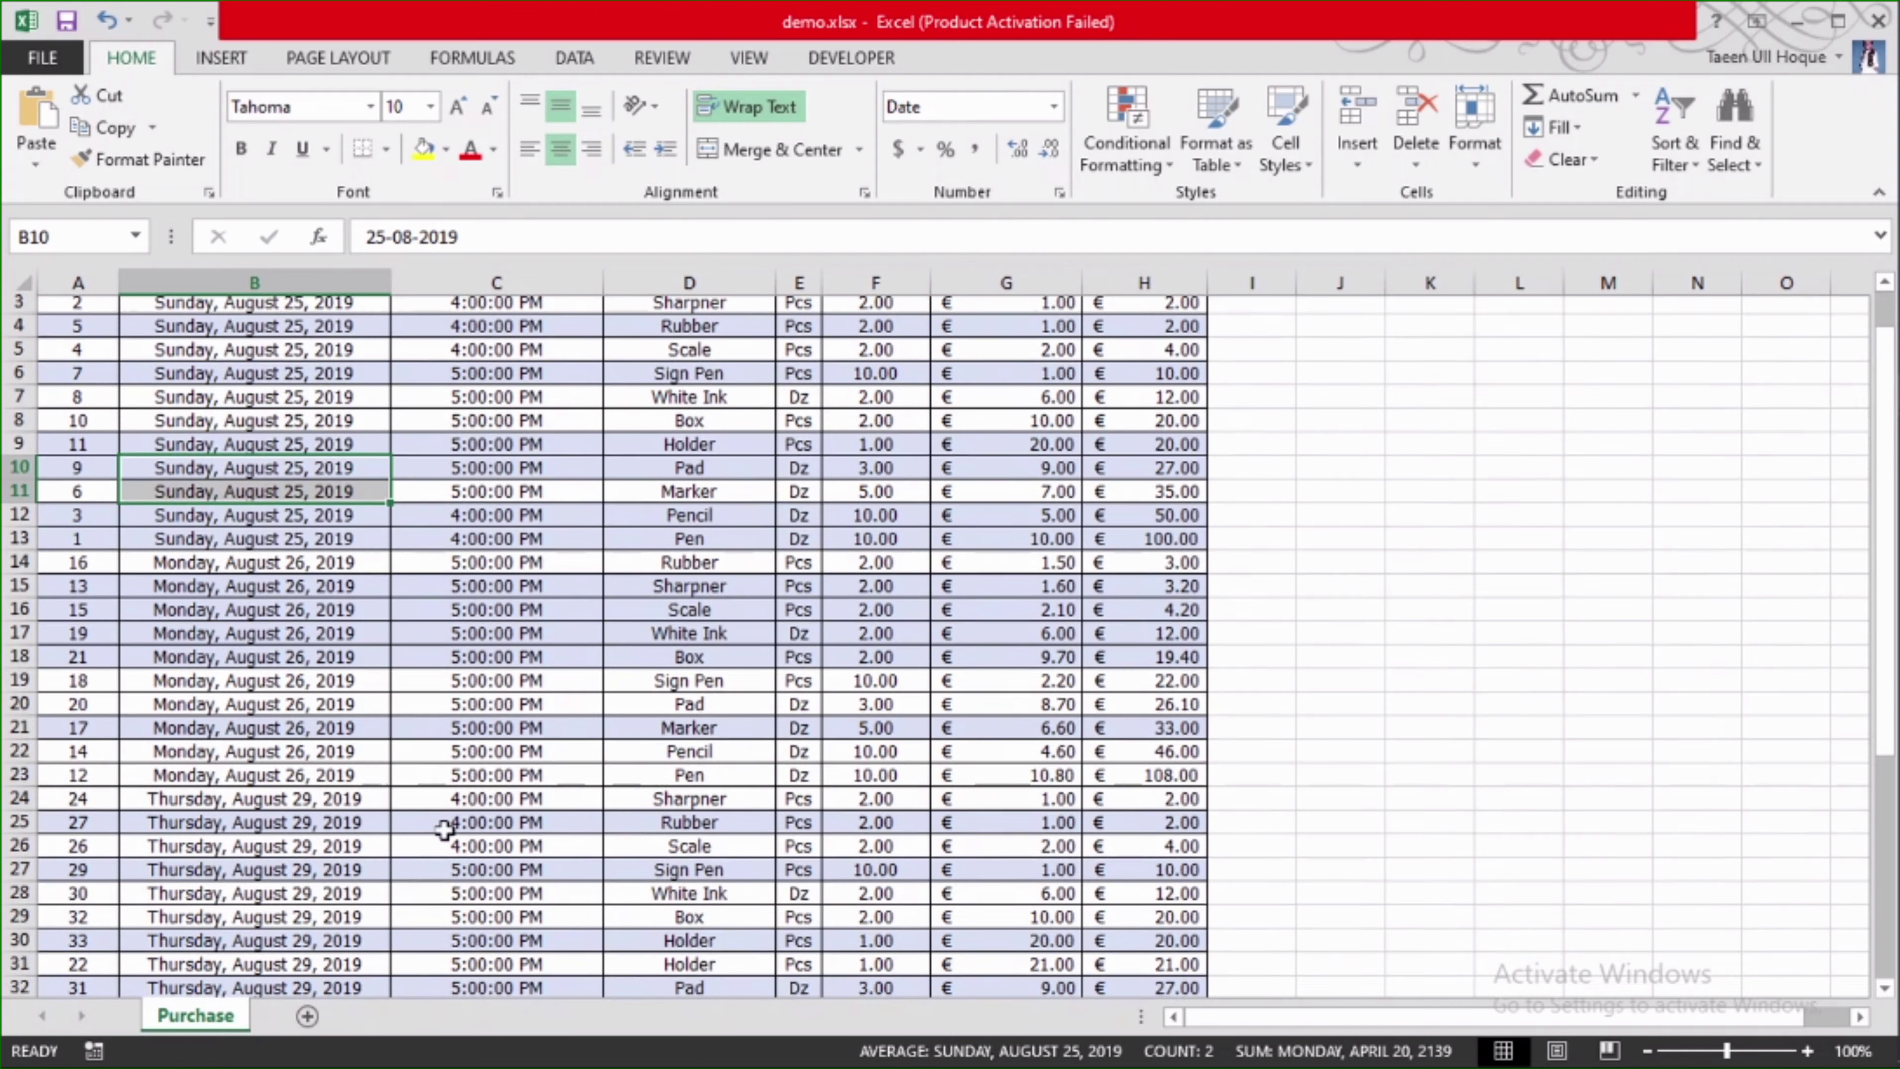
scroll(380, 689, down, 1)
scroll(380, 689, down, 1)
scroll(341, 753, up, 3)
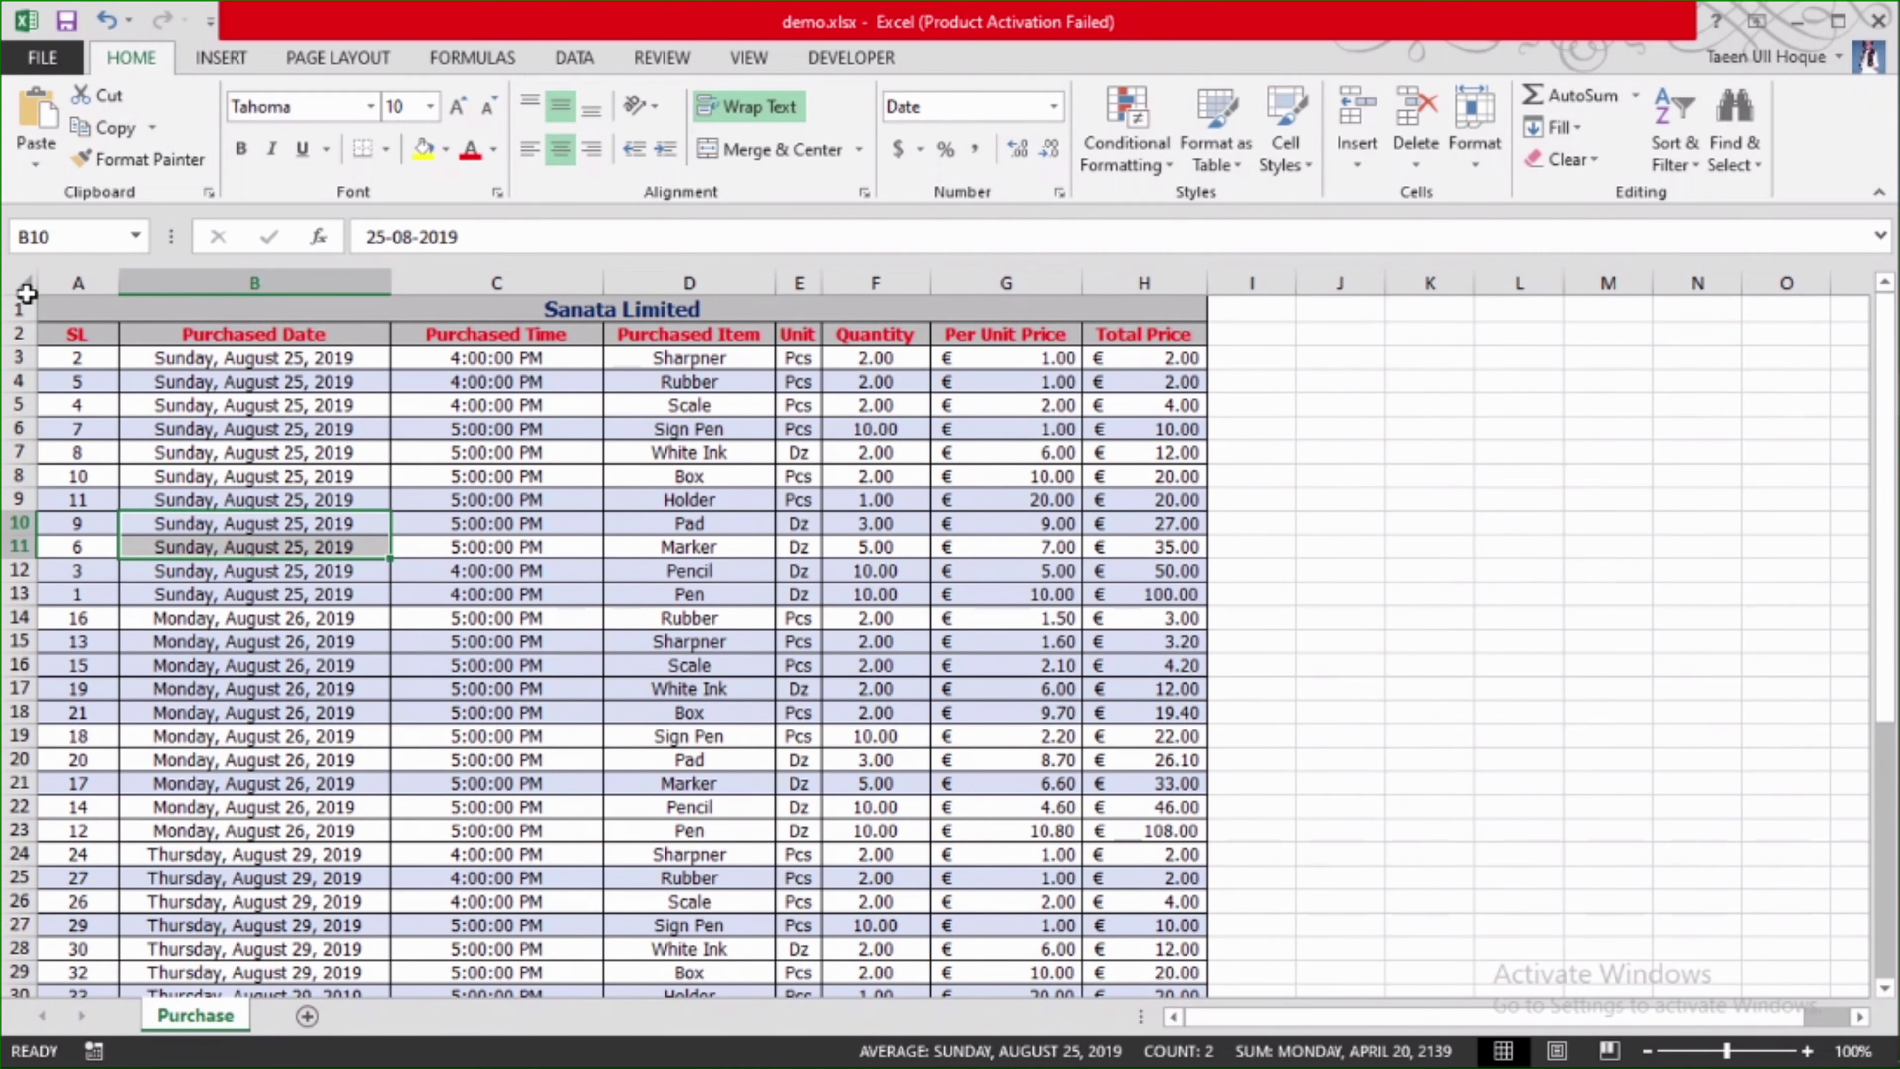
- Select the whole sheet, open and dismiss Find & Select, and click cells B5, B17, B19, B6
click(26, 285)
click(823, 545)
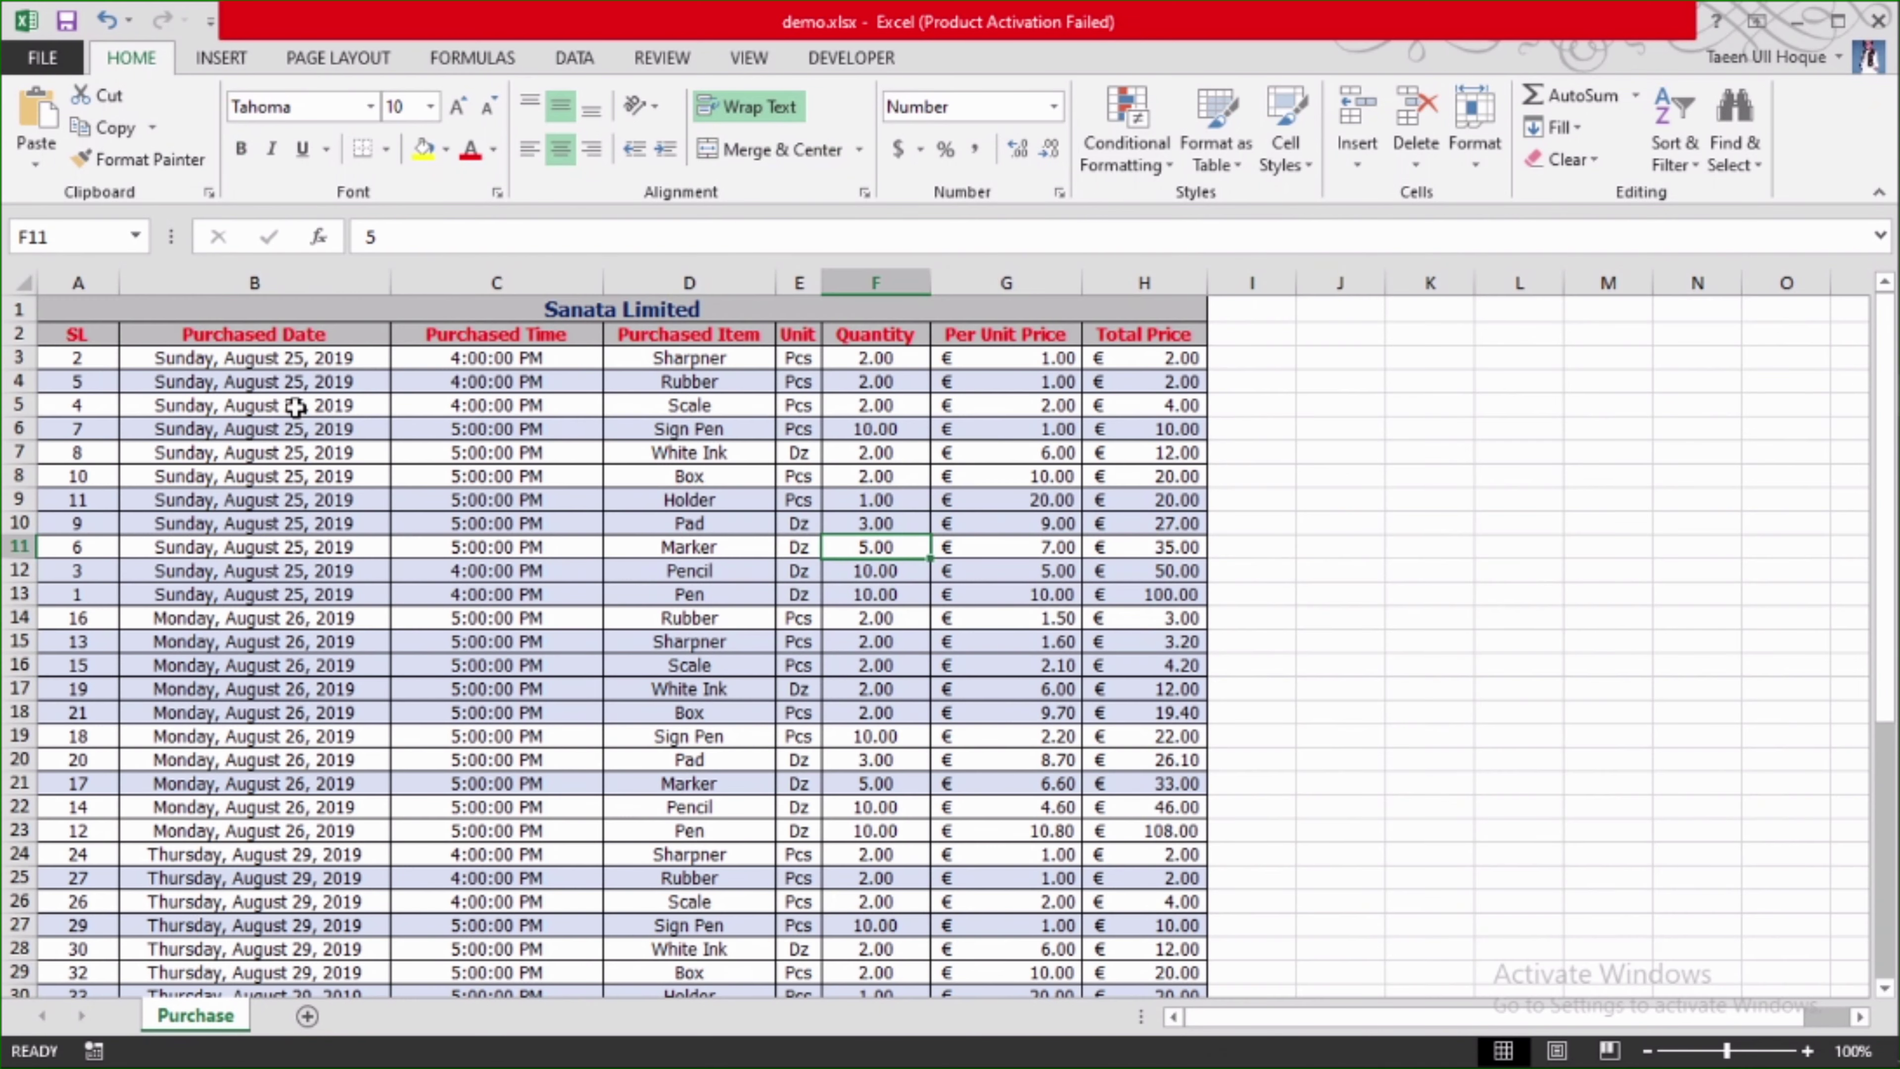
click(295, 408)
click(16, 291)
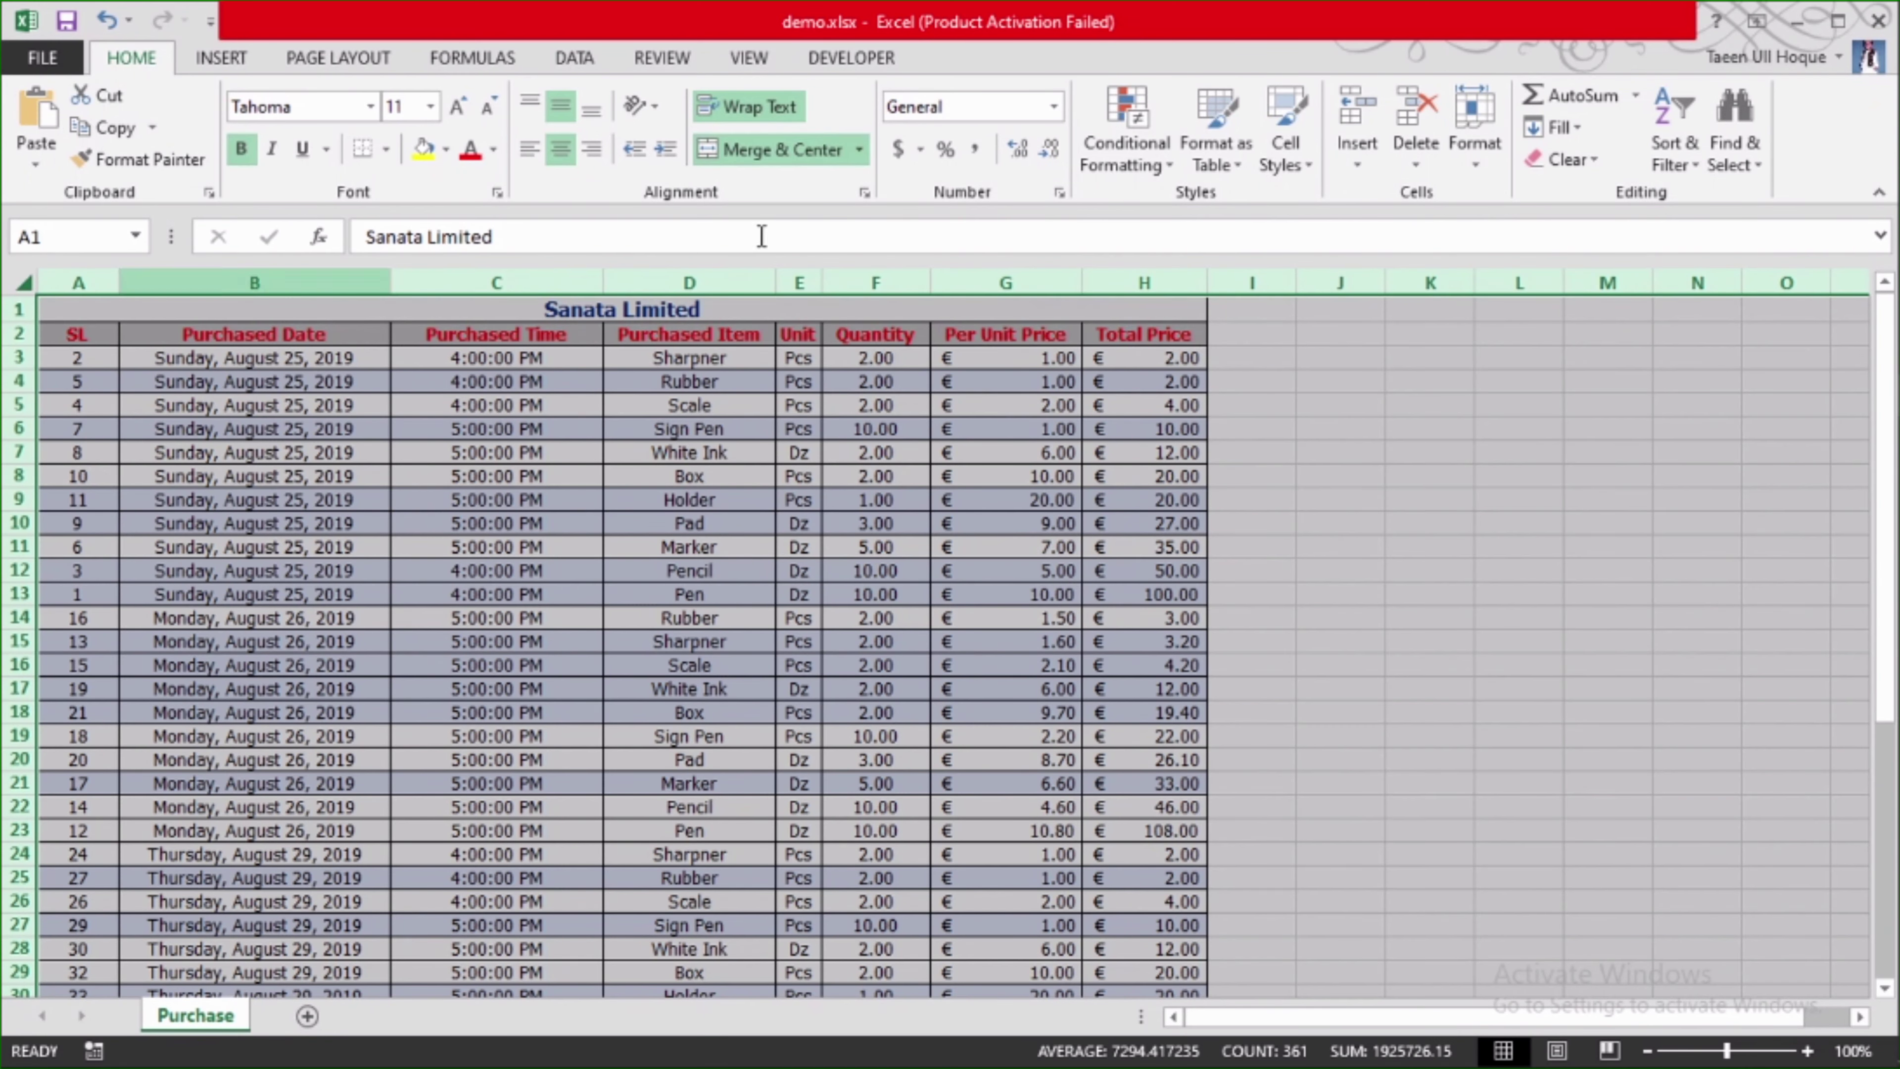
click(1739, 133)
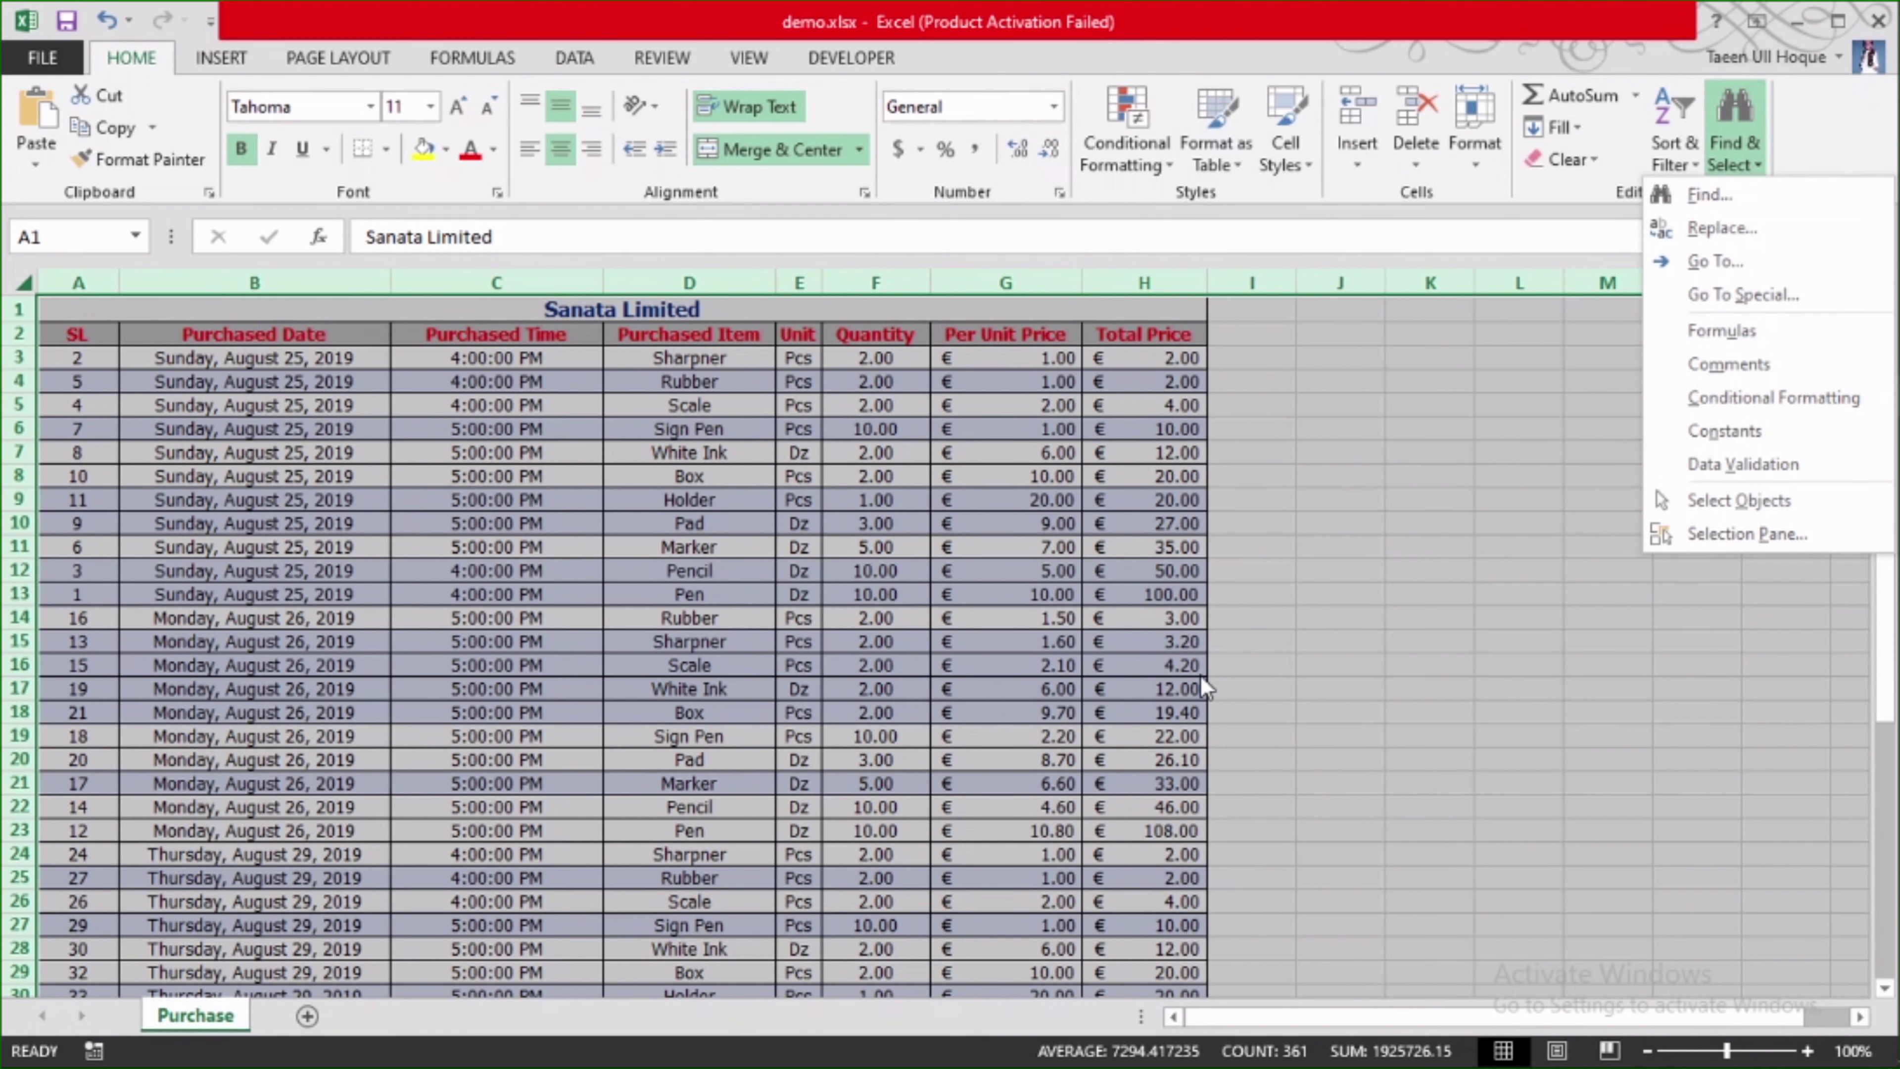
click(1373, 648)
click(951, 577)
click(1421, 526)
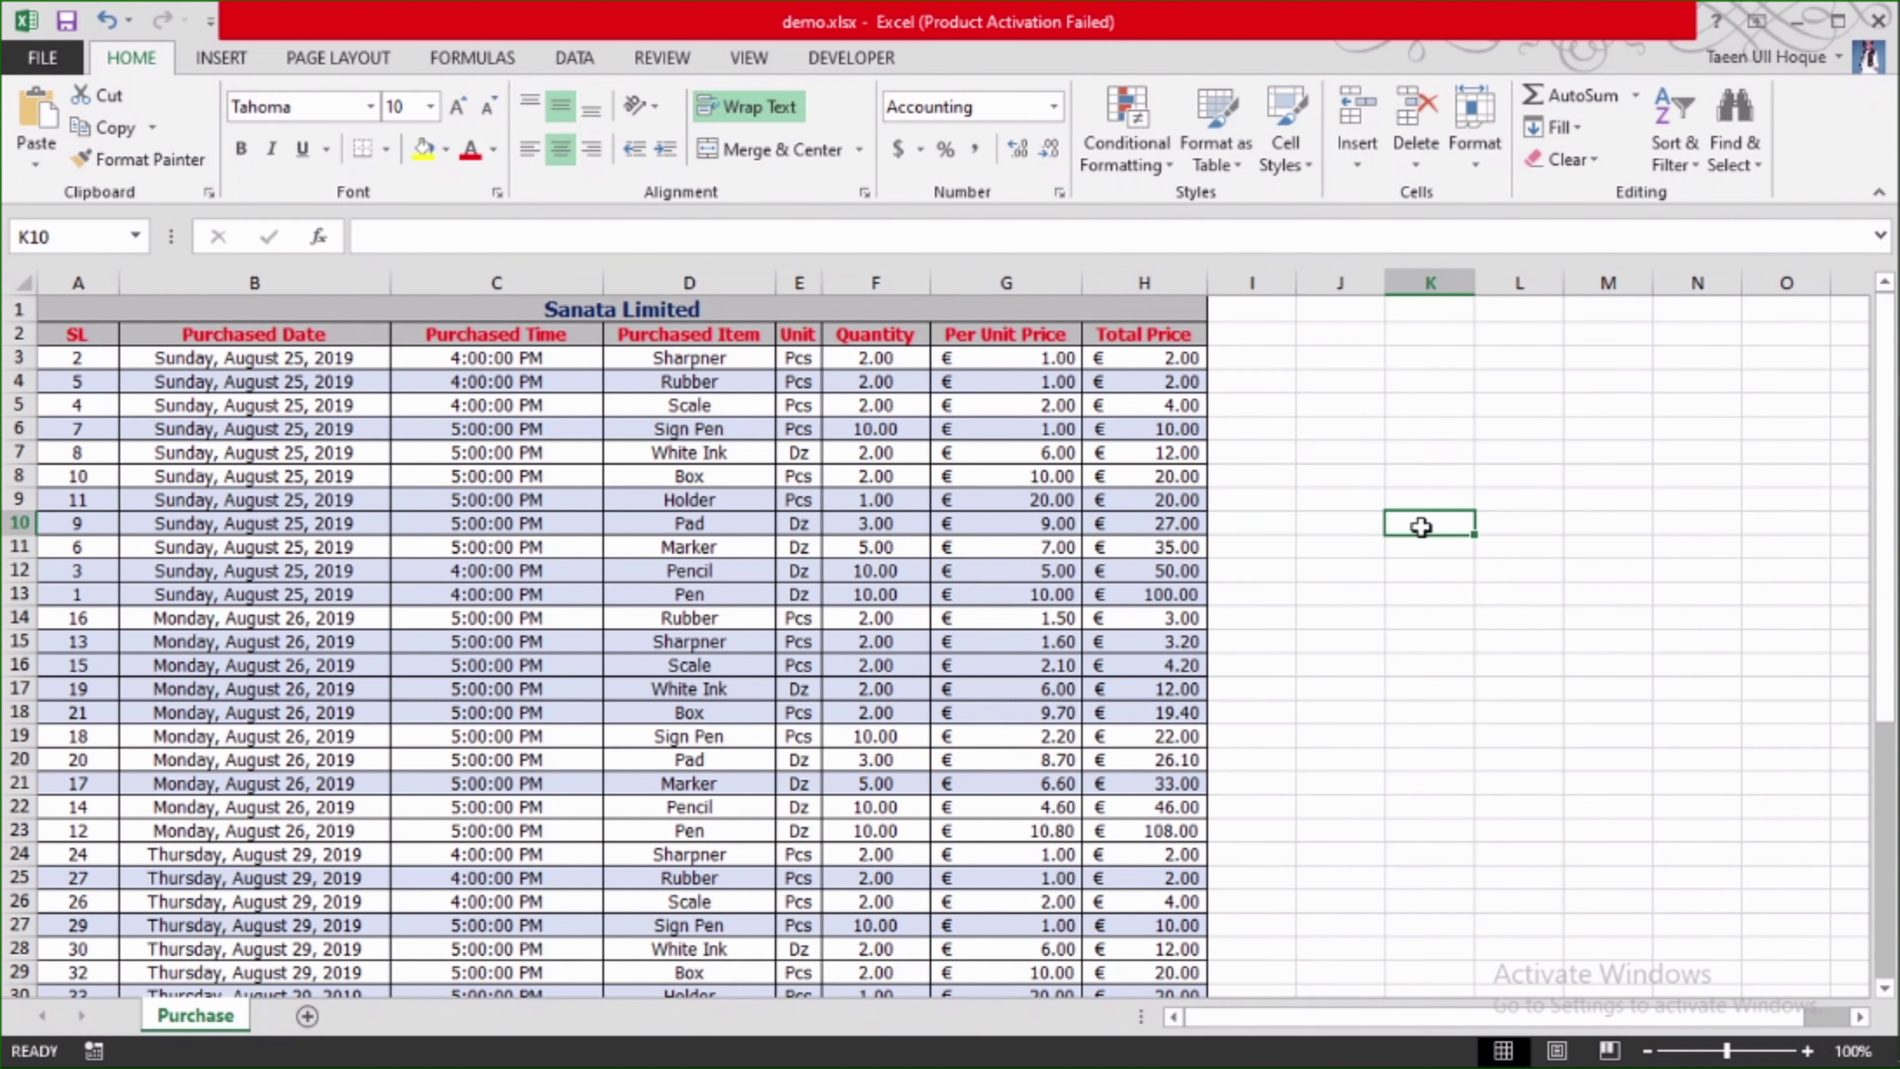
click(226, 522)
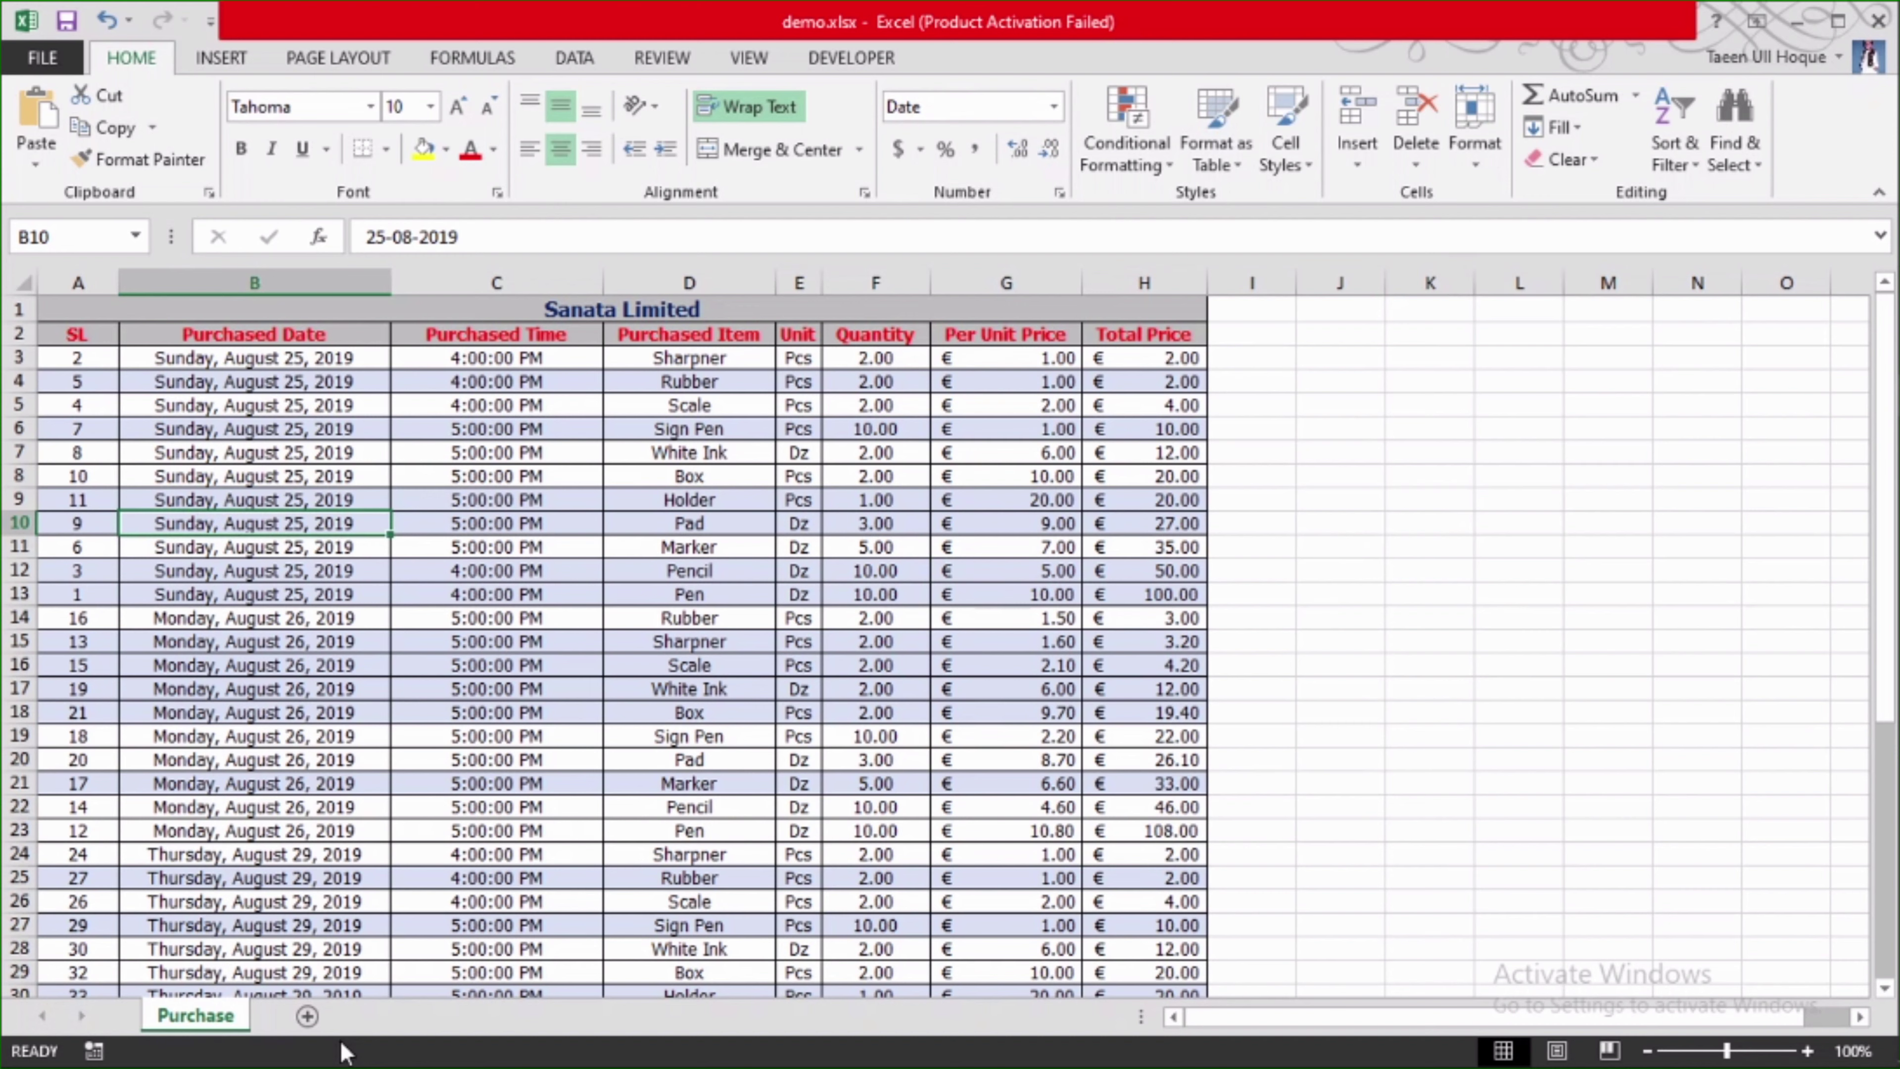
click(89, 617)
click(259, 689)
click(224, 736)
click(157, 428)
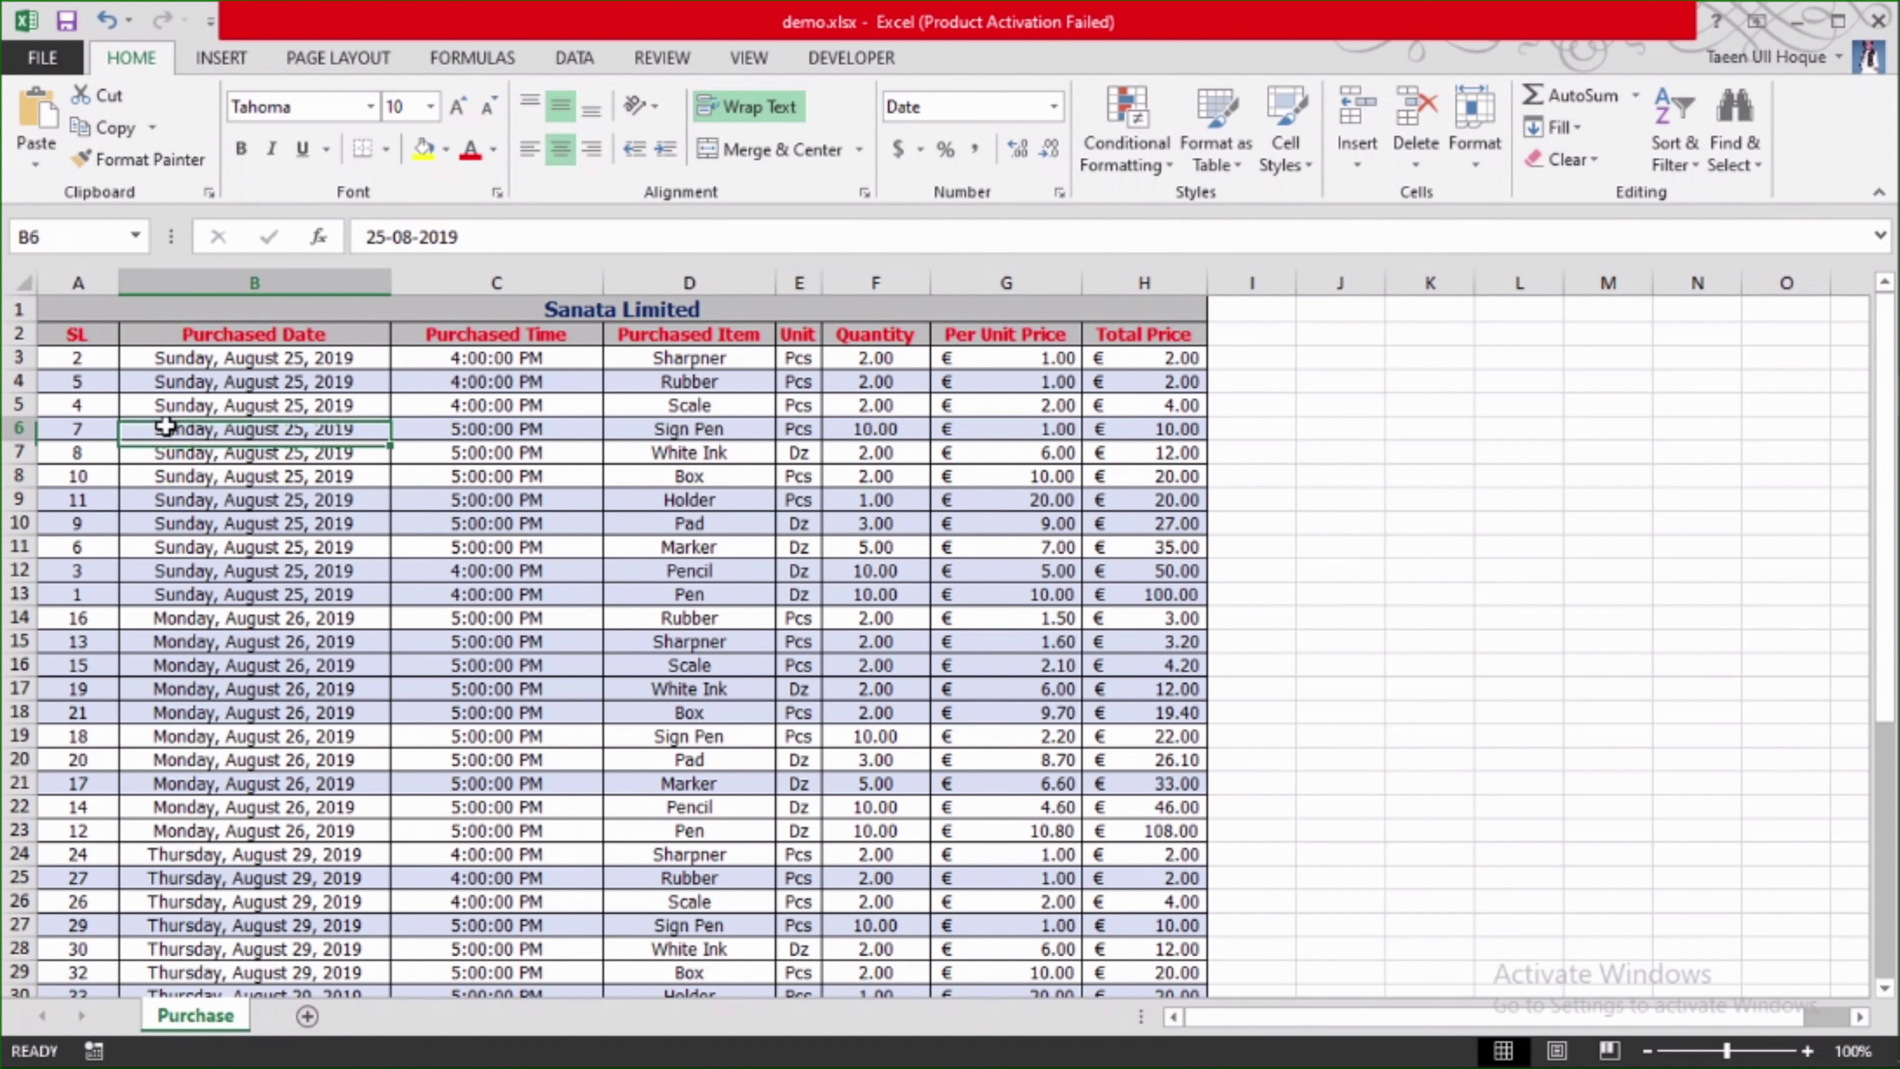
- Select the entire worksheet and give it a White fill colour
click(17, 282)
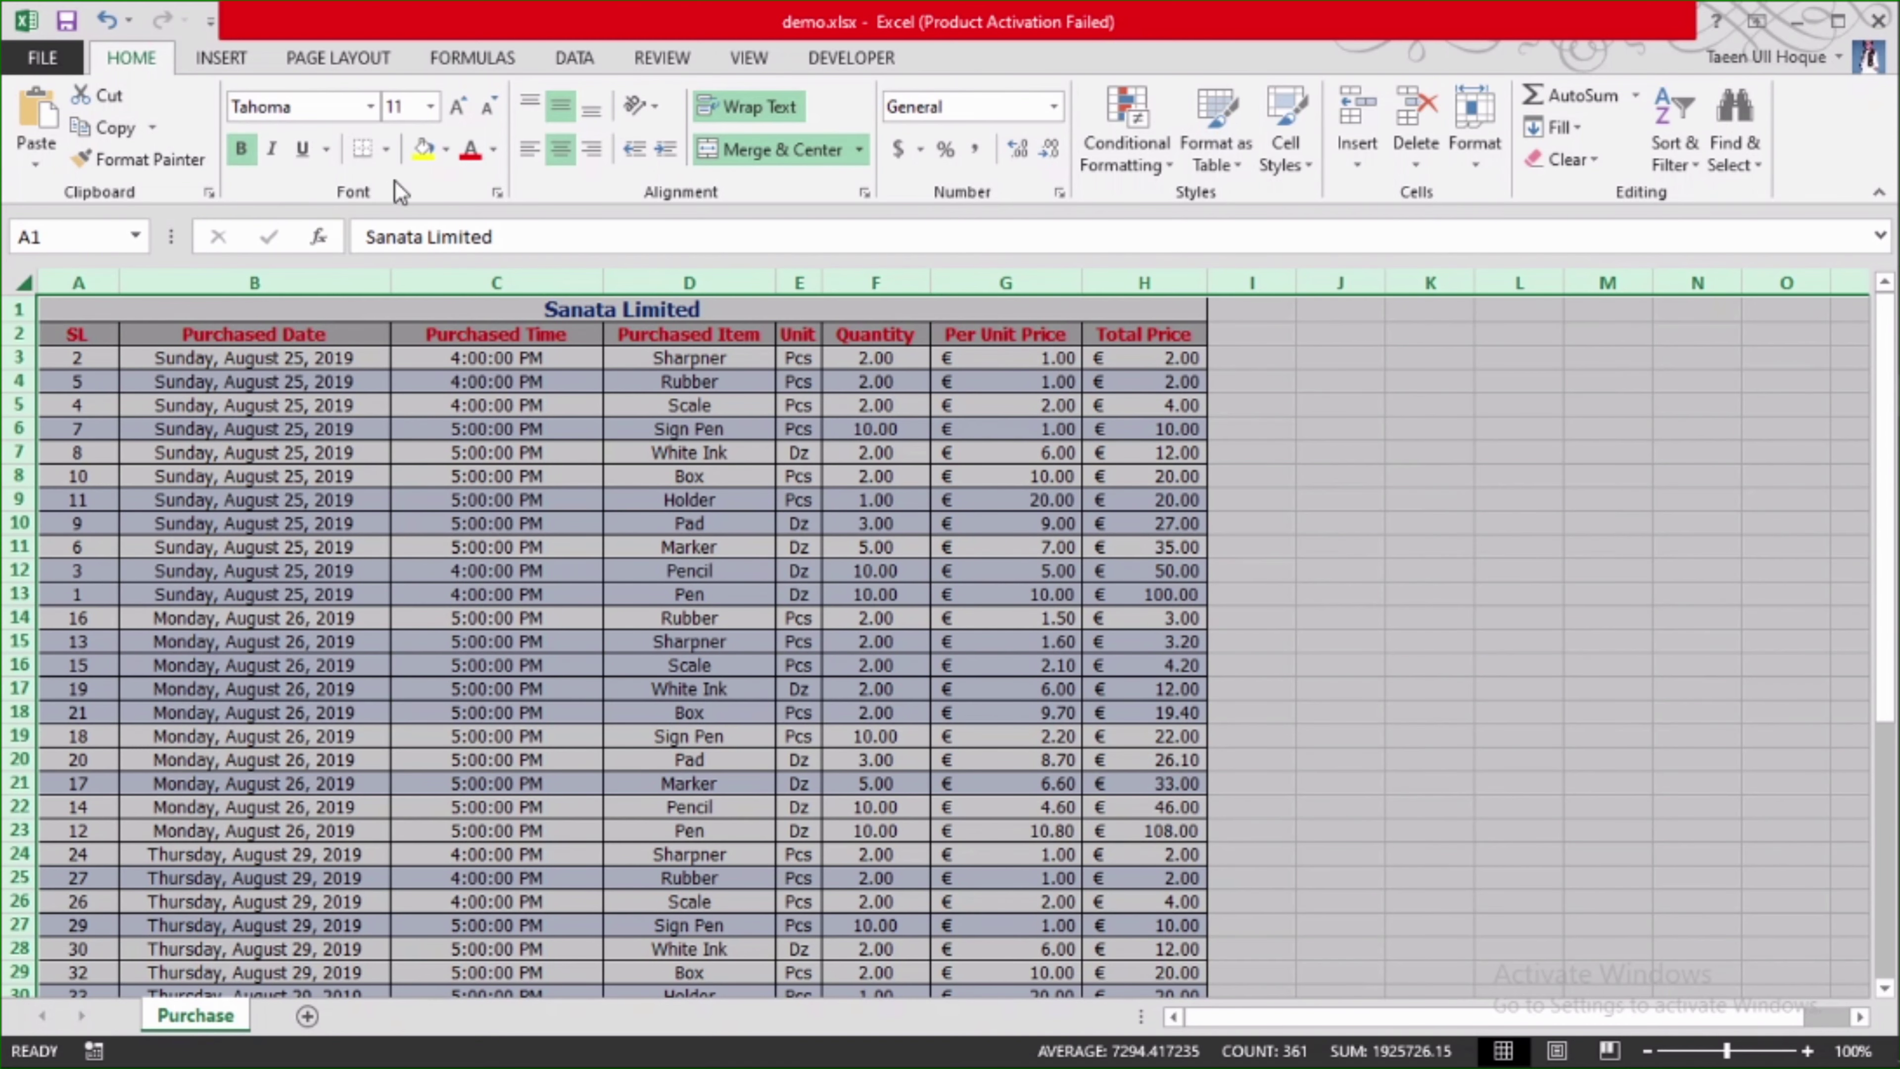
click(48, 383)
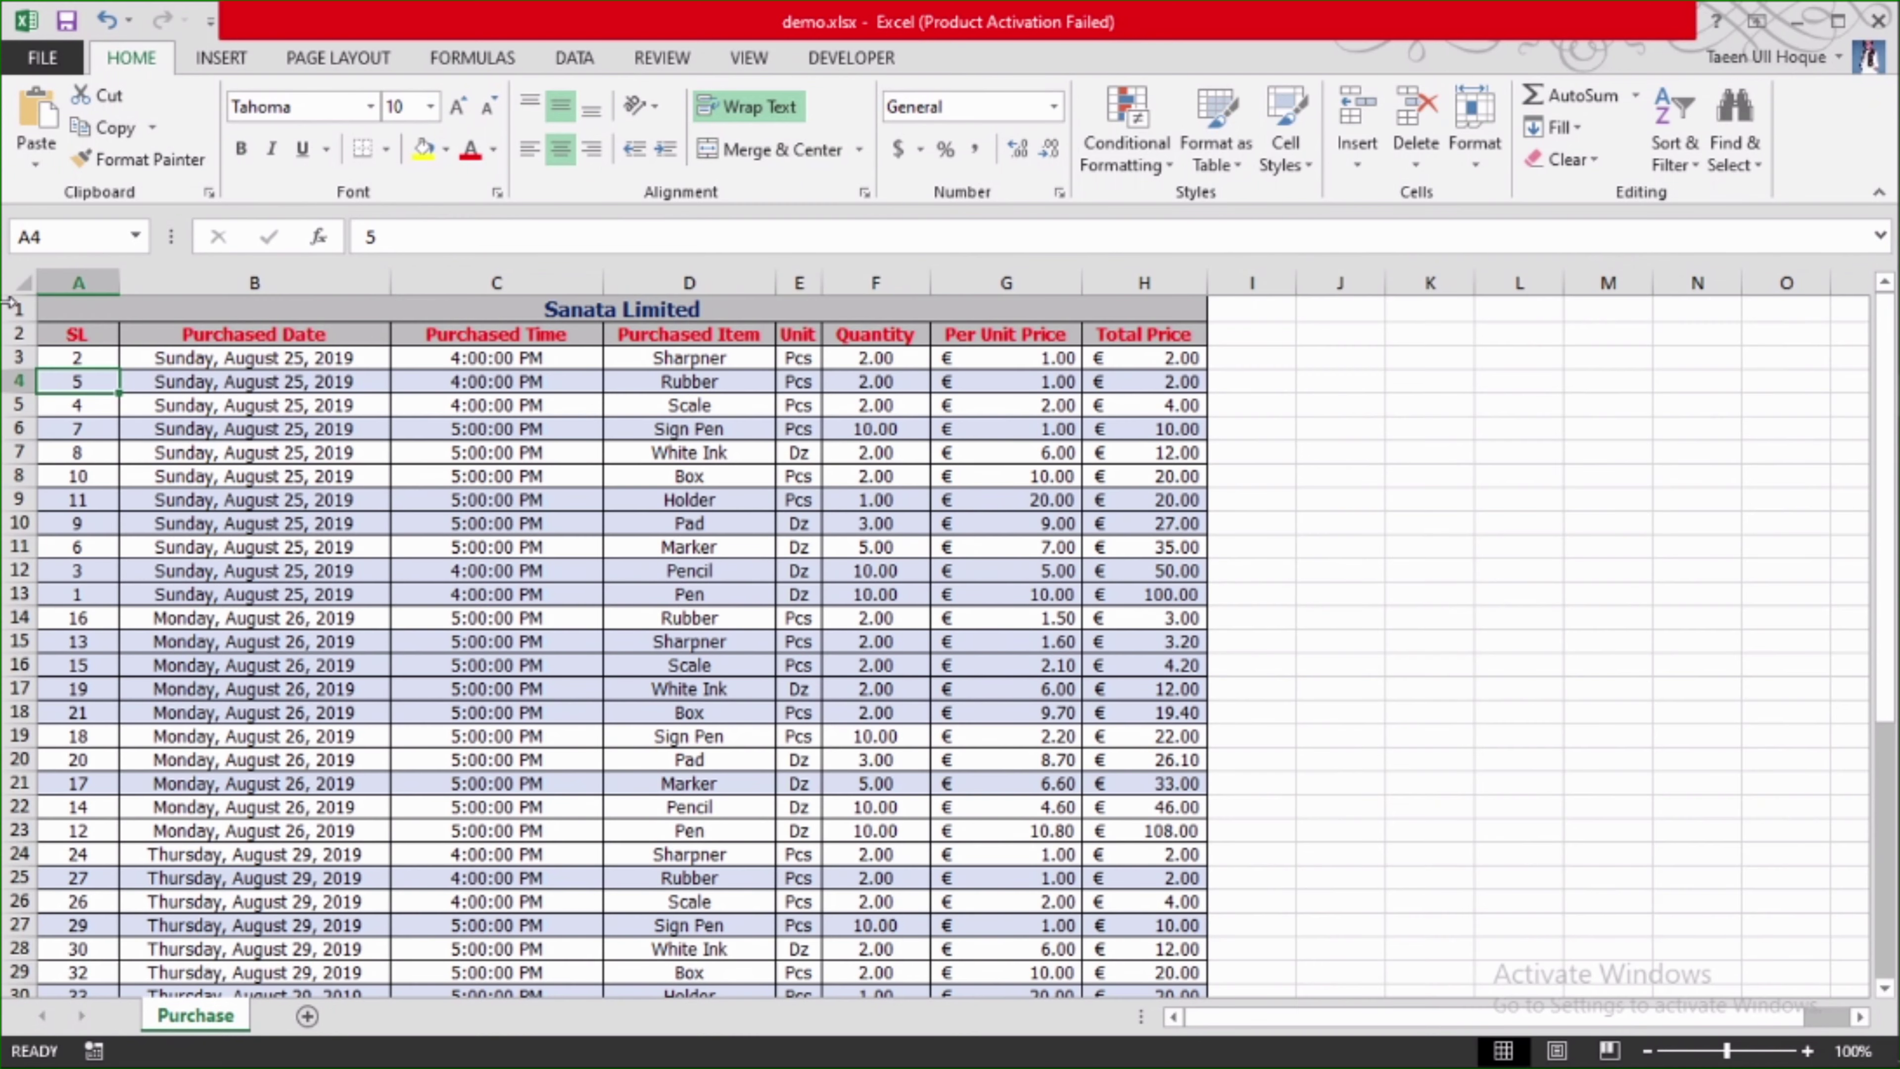
click(10, 284)
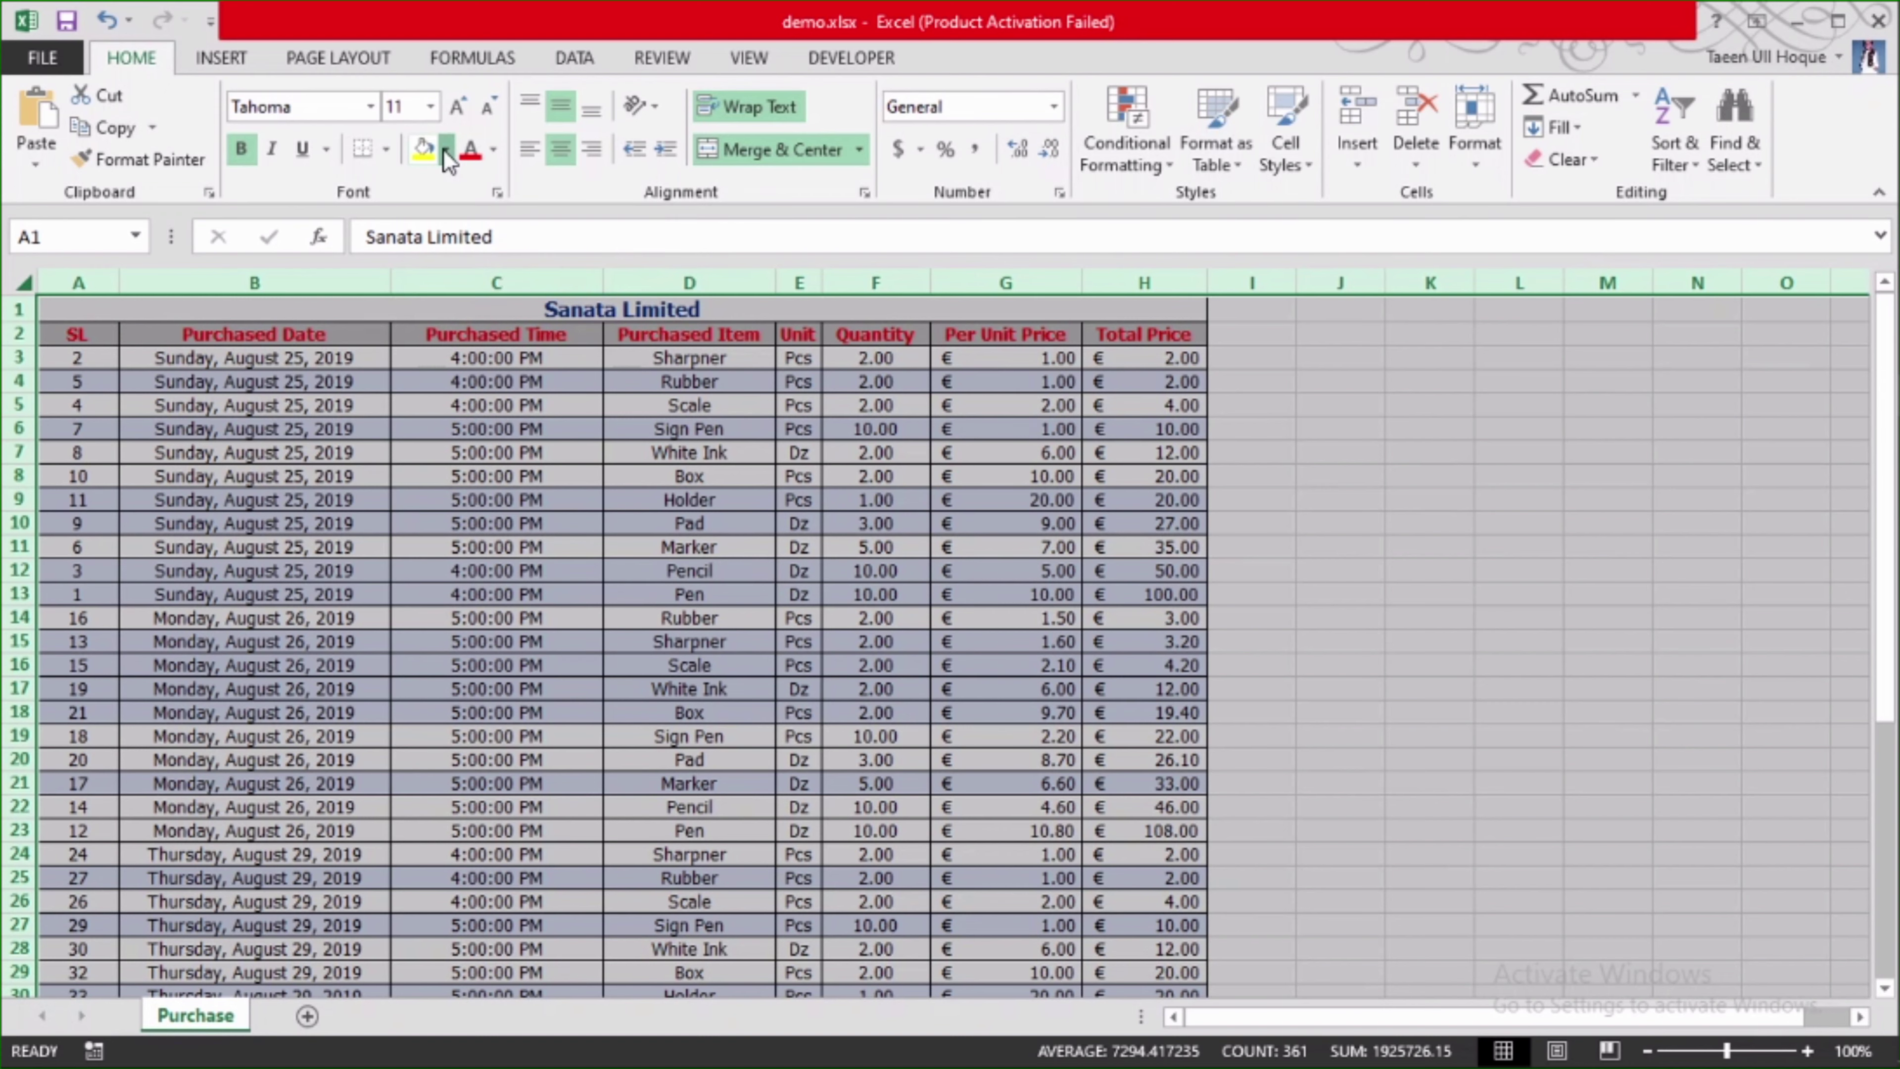
click(445, 150)
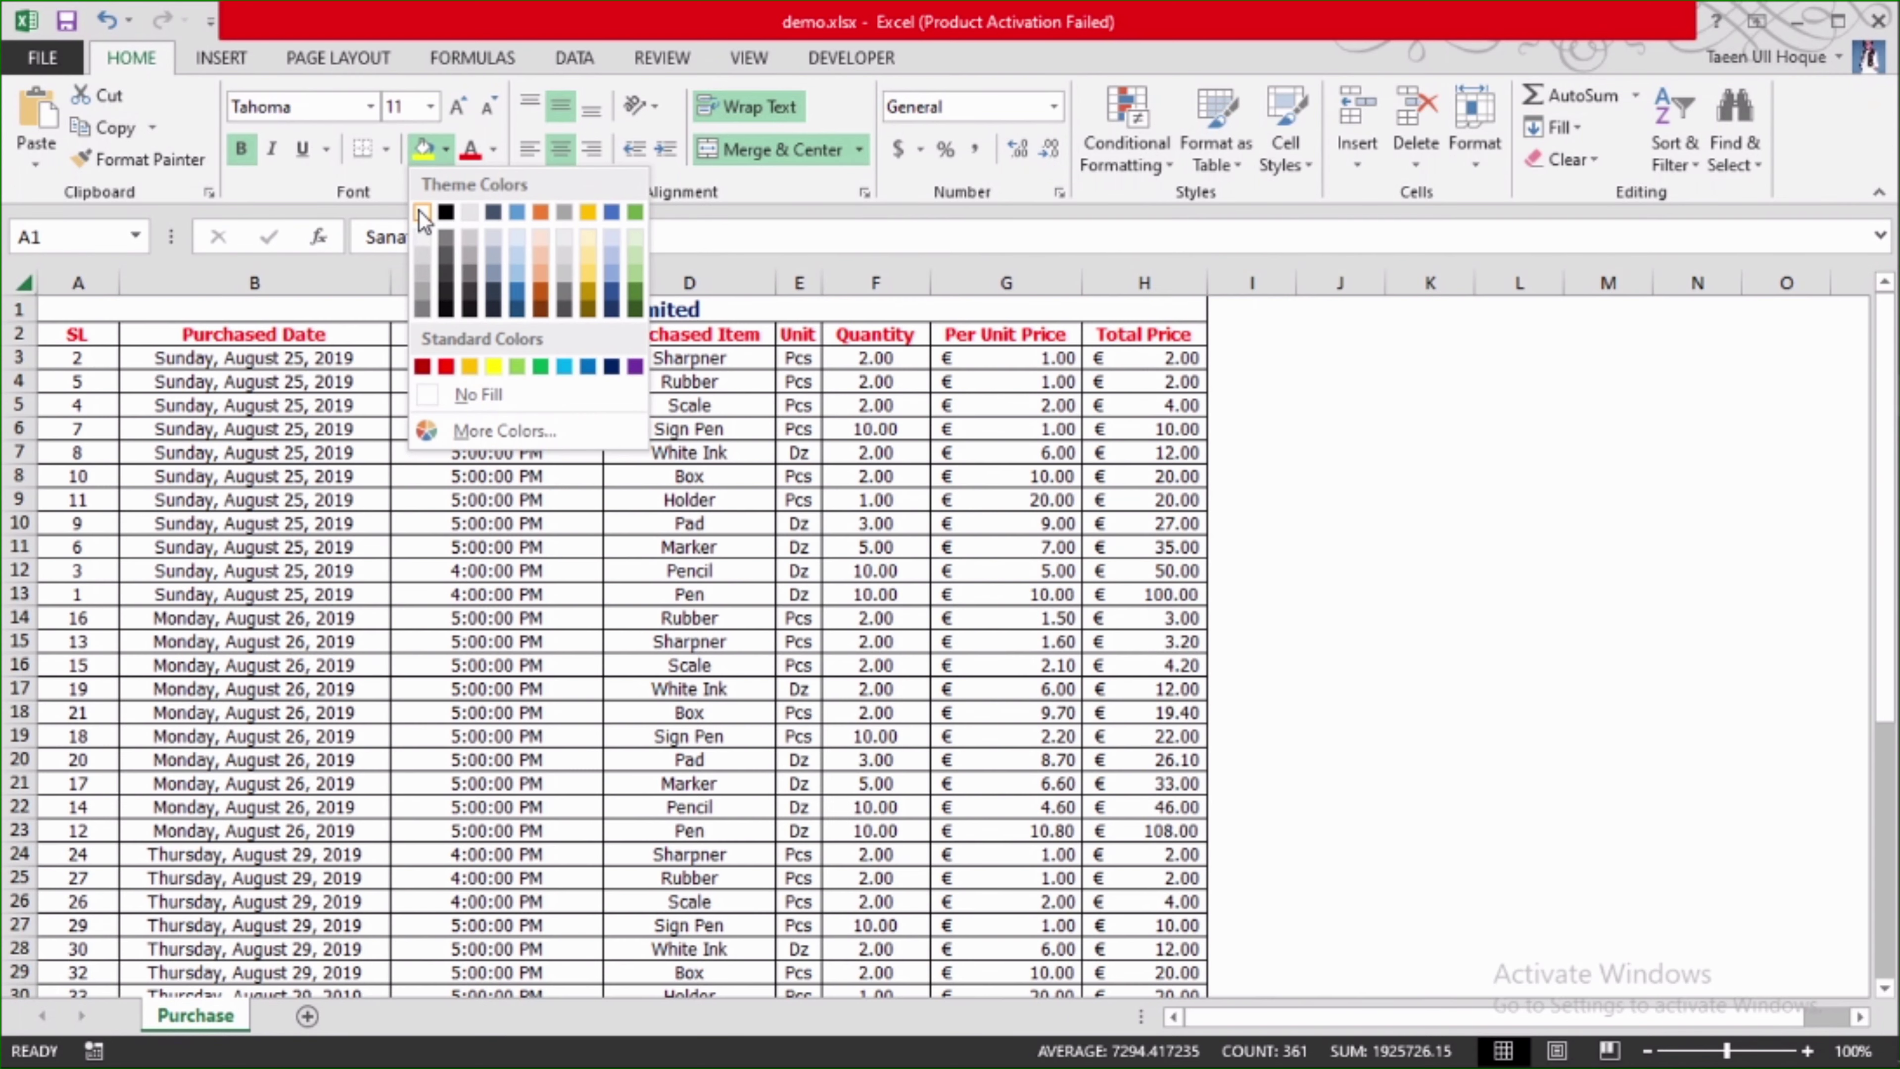
click(424, 215)
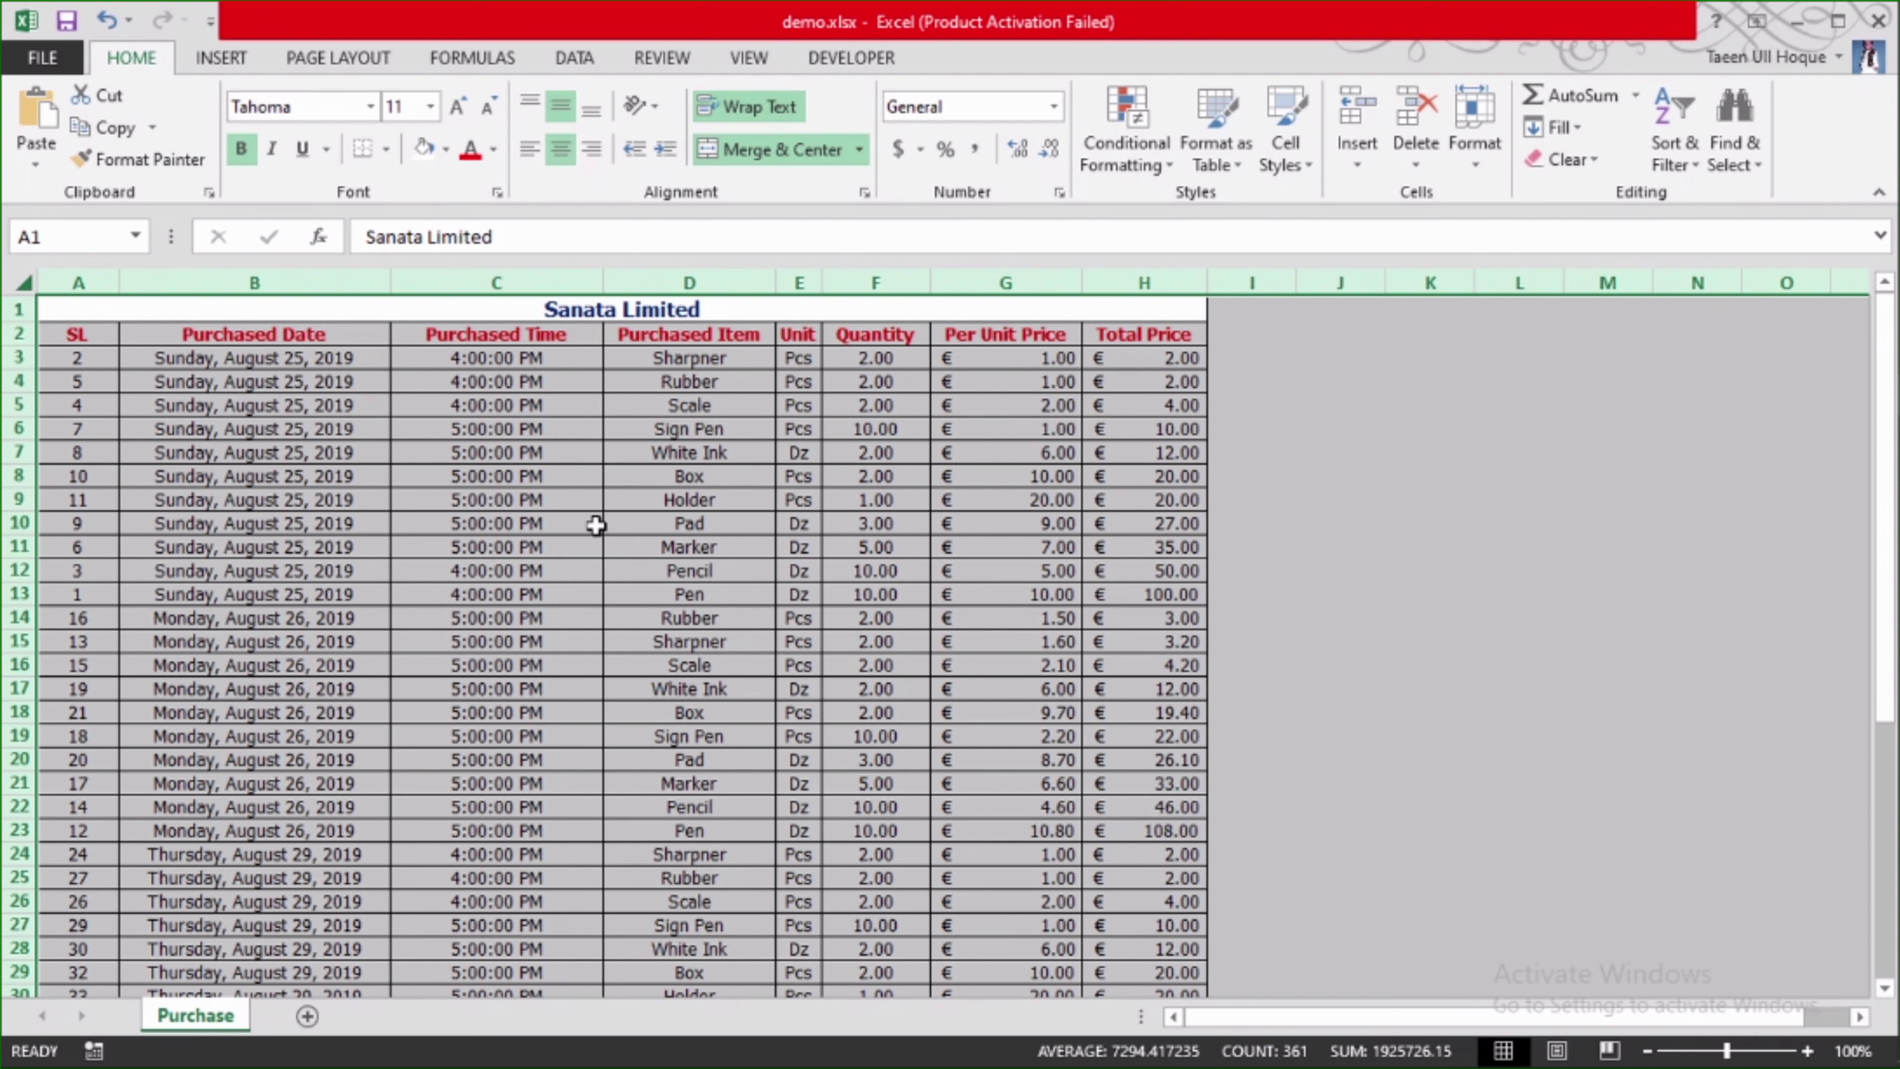
- Deselect the sheet by clicking J13, then select the time in cell C14
click(1340, 596)
scroll(373, 476, down, 4)
scroll(455, 615, up, 4)
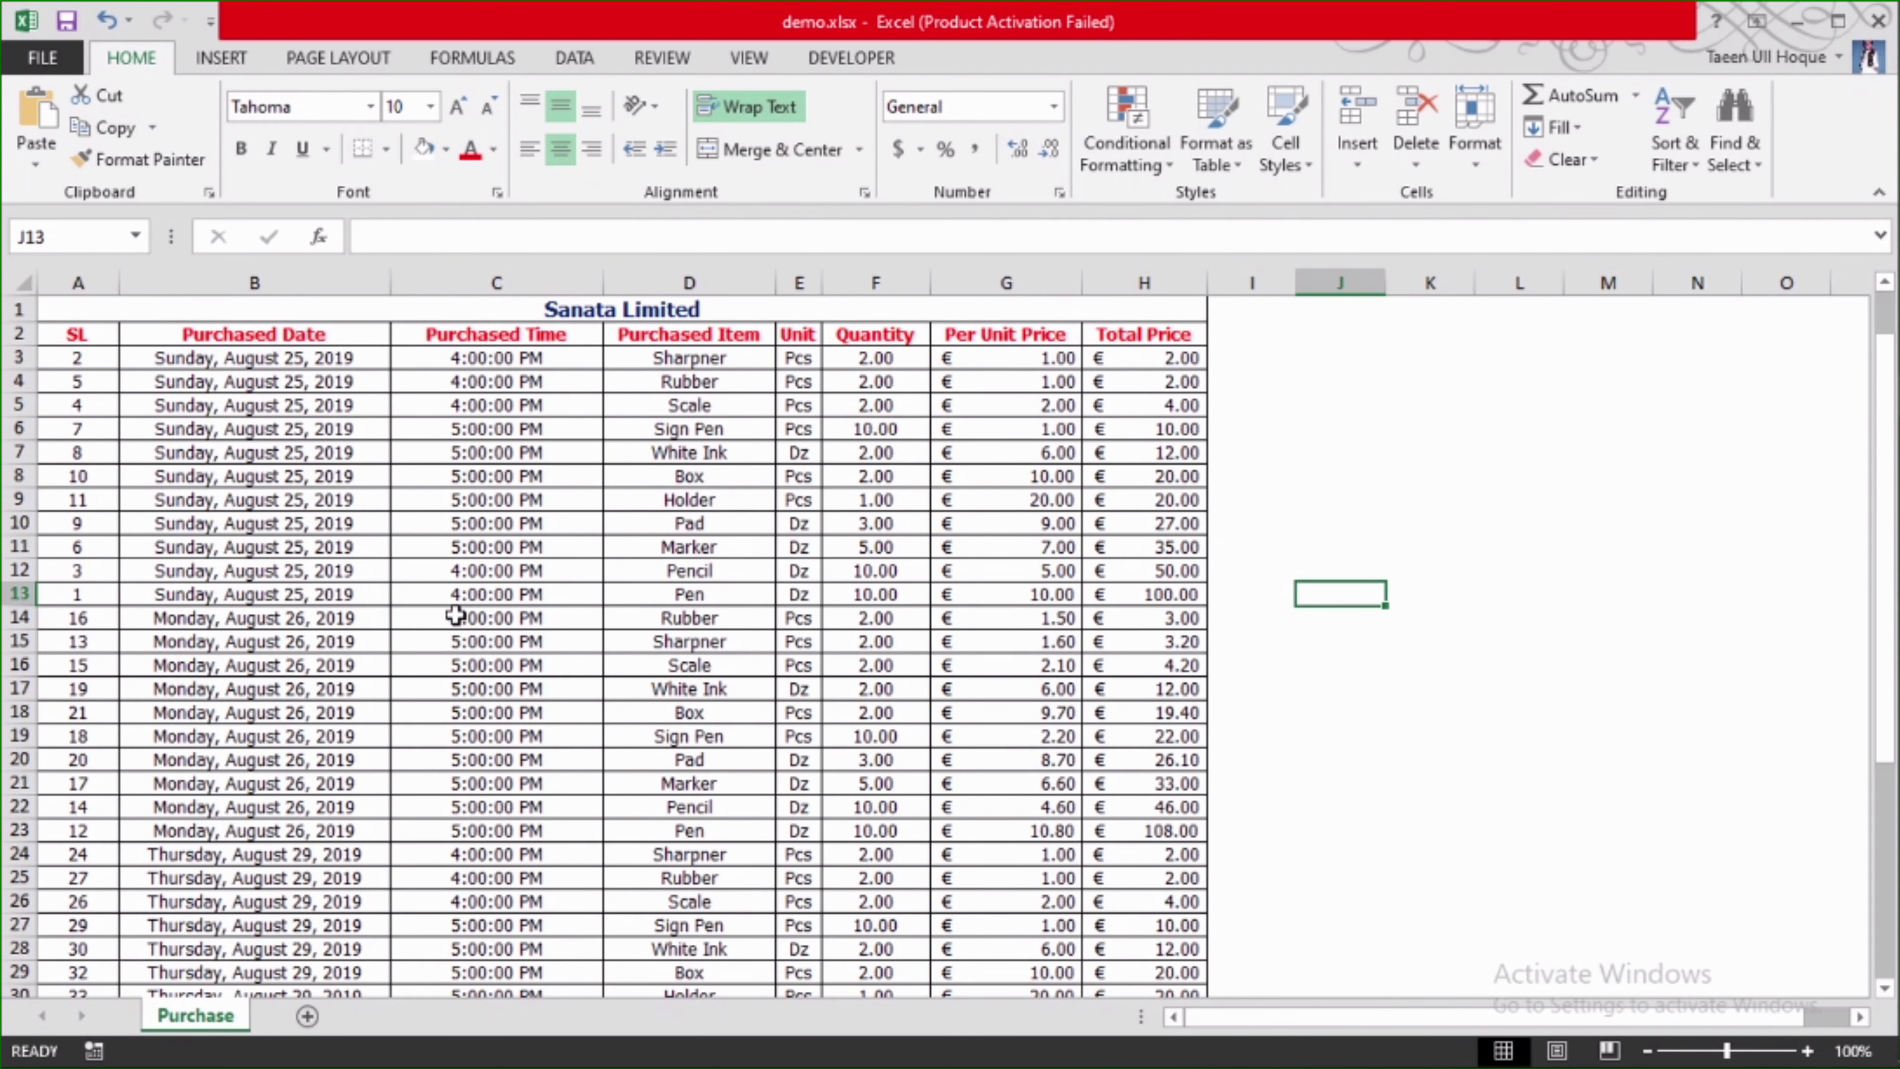
scroll(455, 617, down, 6)
scroll(456, 616, up, 5)
scroll(457, 619, up, 1)
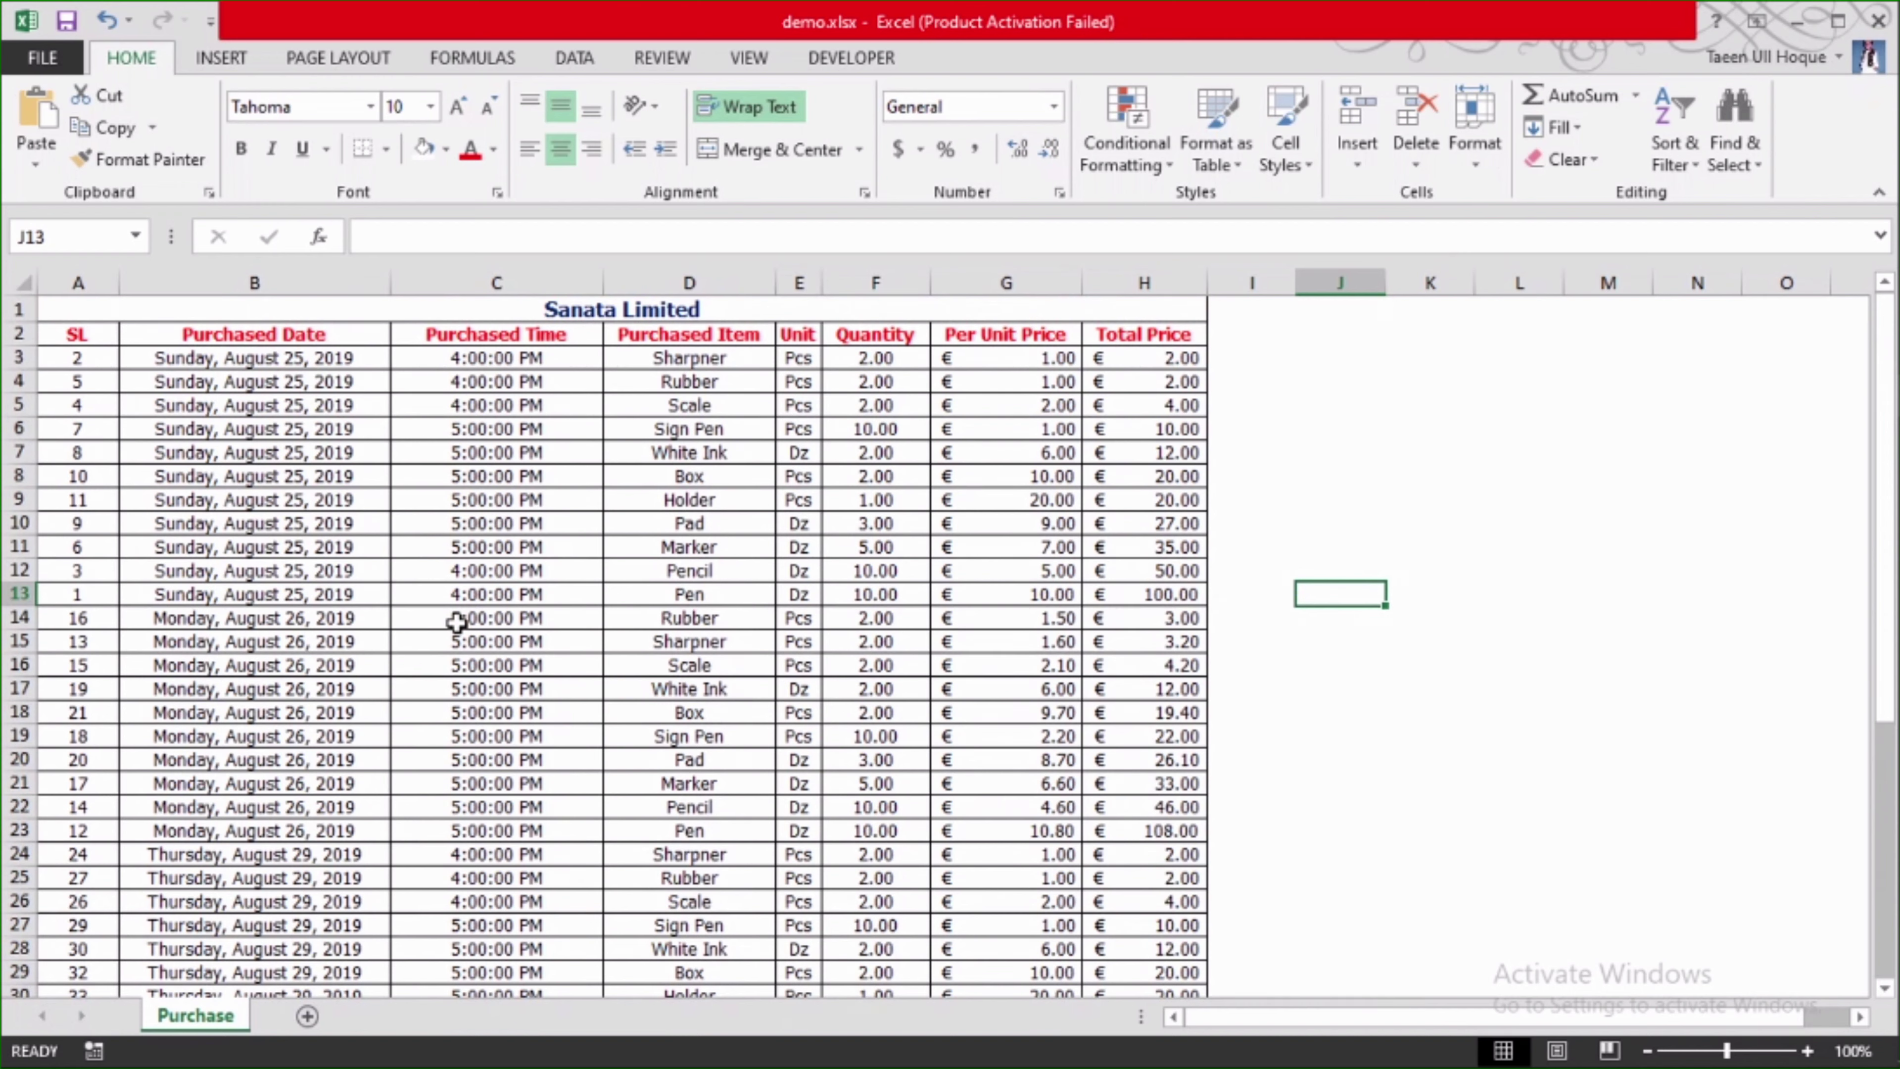
click(457, 622)
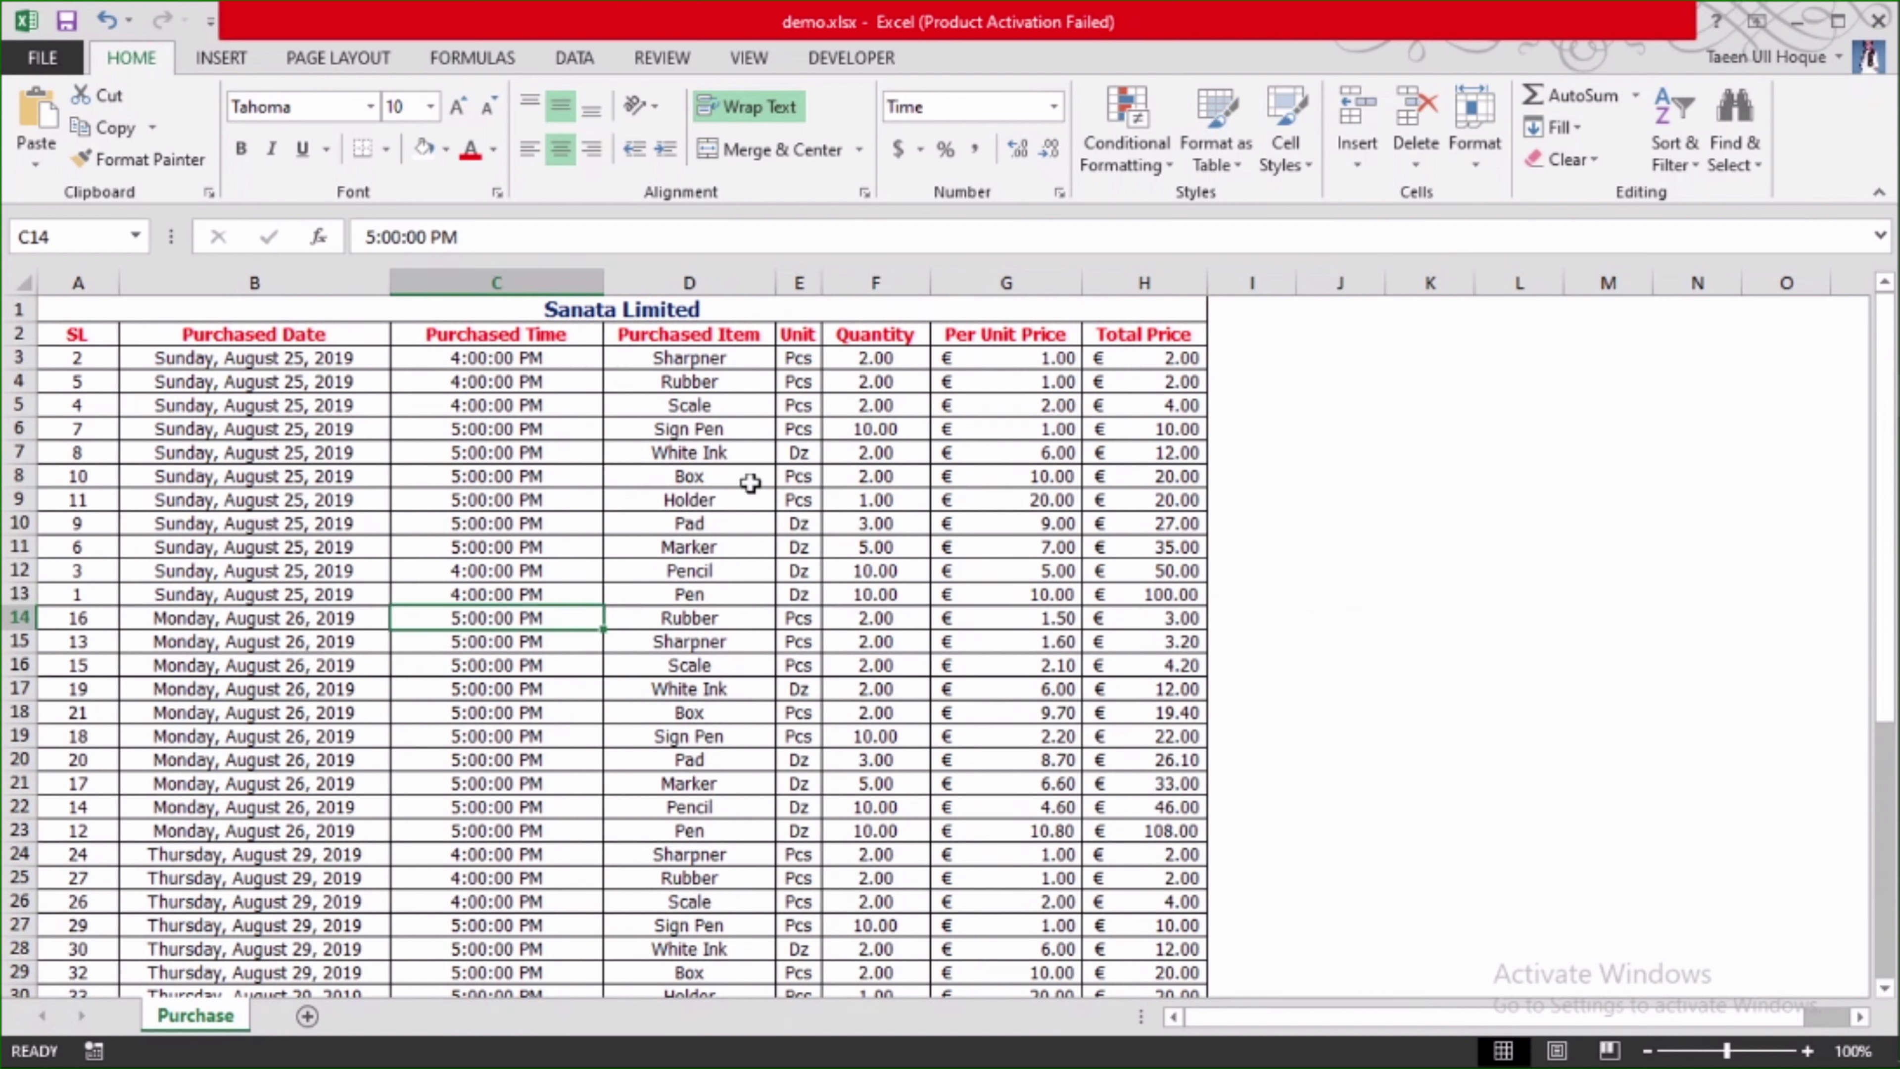
scroll(1074, 532, down, 1)
scroll(1073, 532, down, 2)
scroll(1055, 614, up, 2)
- Click empty cell J6 and open the Find & Select menu
click(1455, 452)
click(1331, 423)
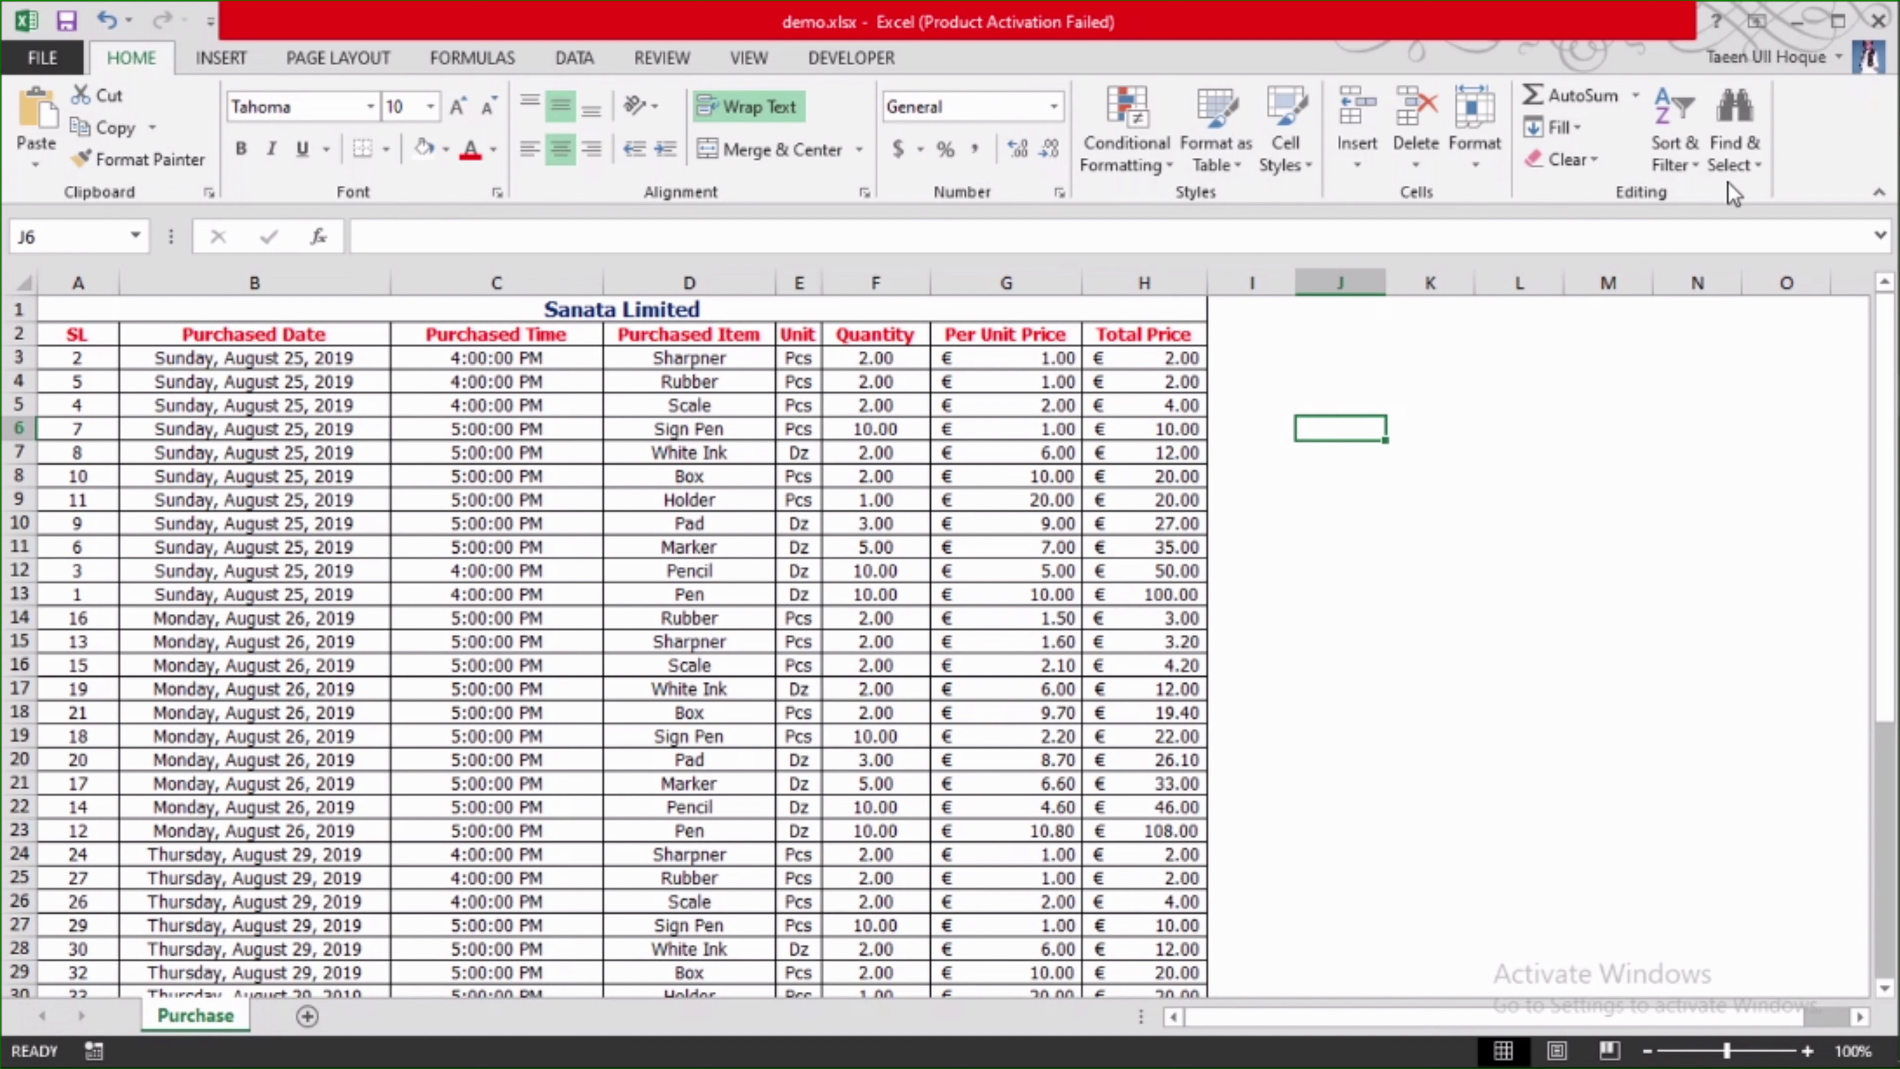
click(1743, 162)
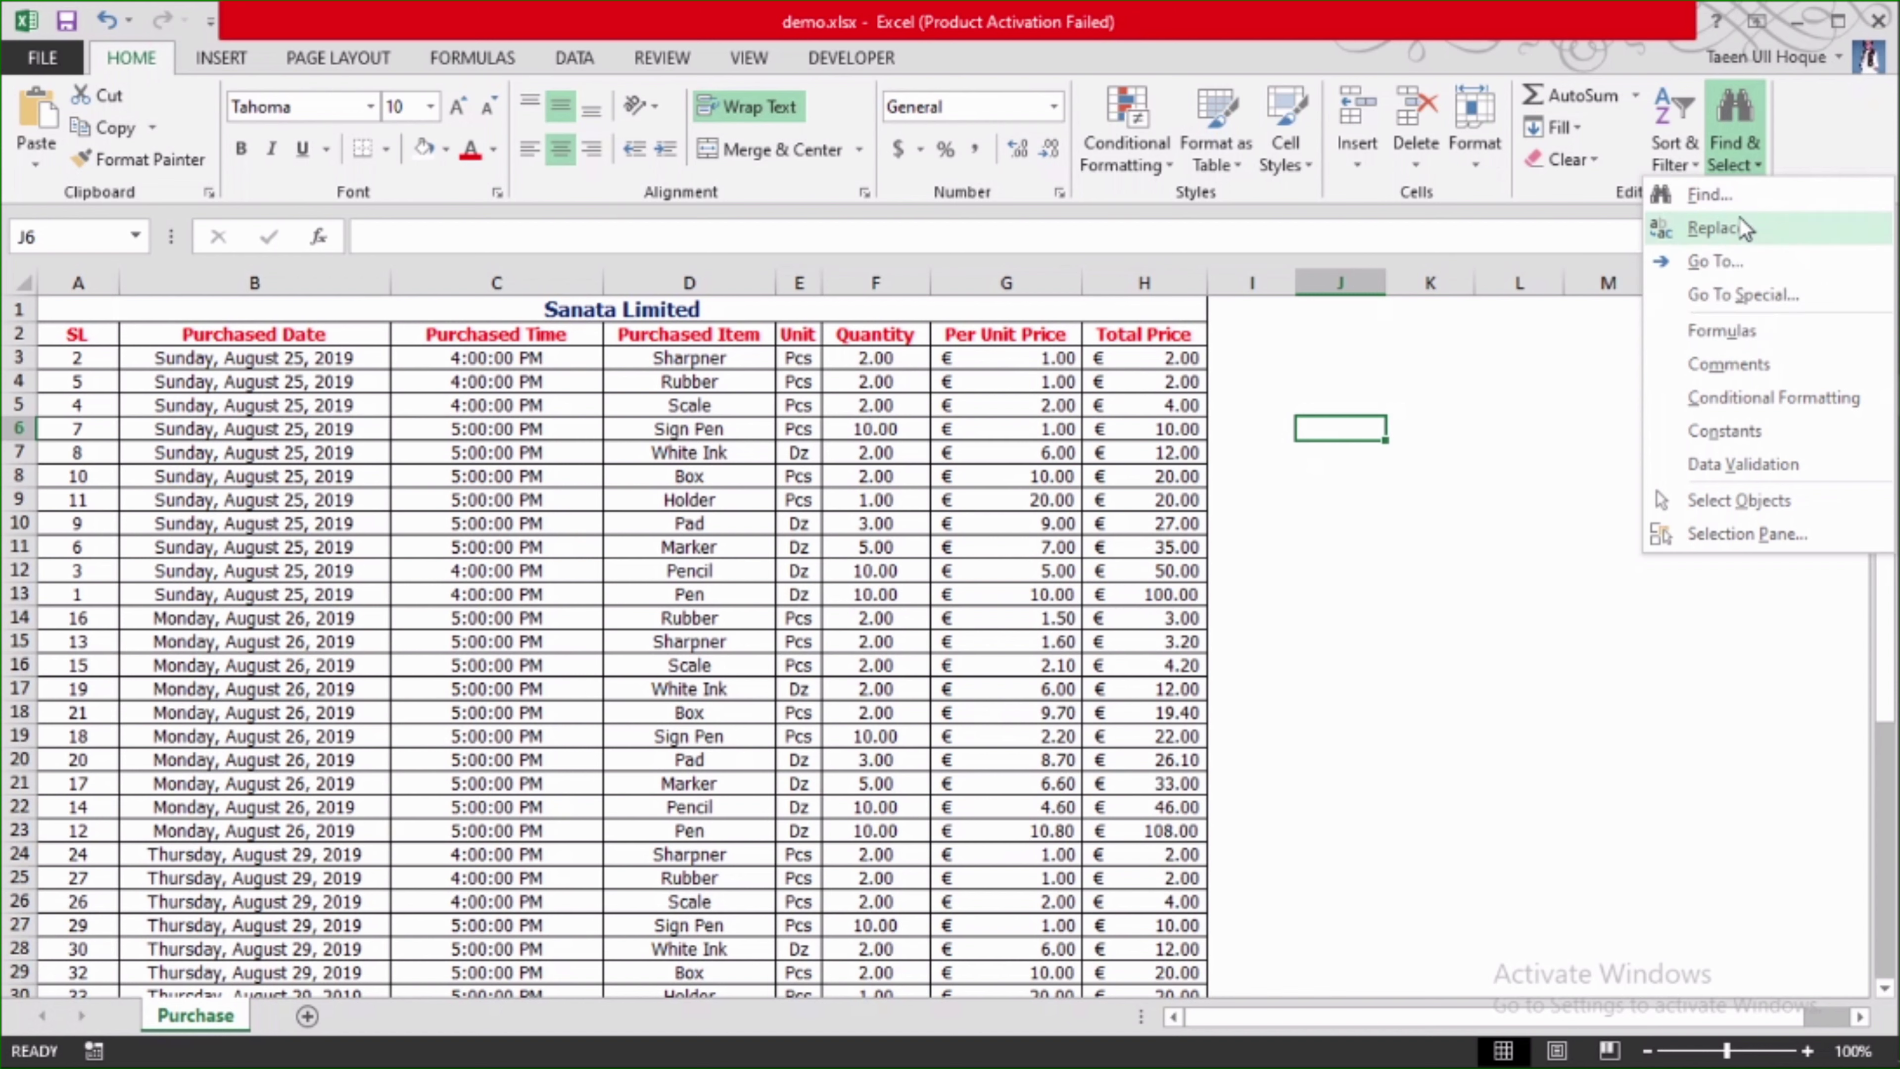
- Choose Find... to open Find and Replace, then click the Sharpner cell D15 and empty K15
click(1740, 206)
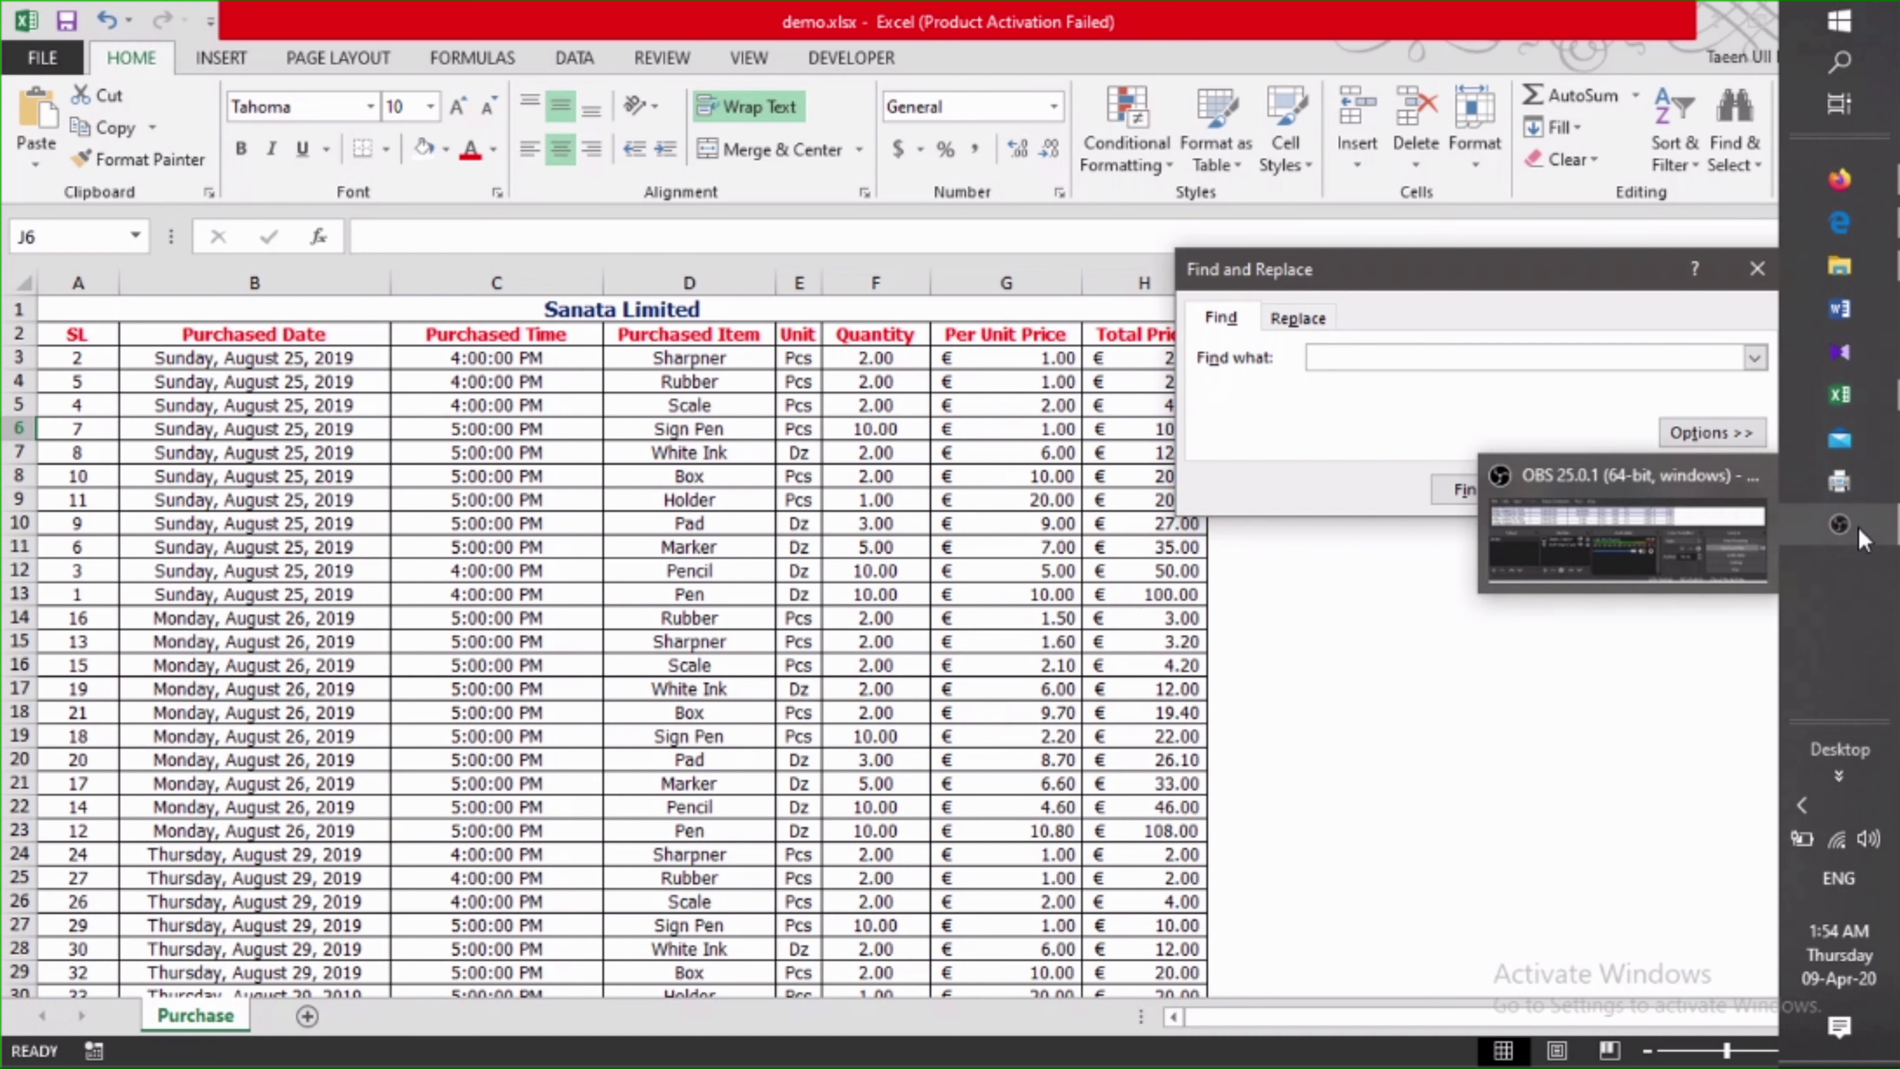
mouse_move(1839, 522)
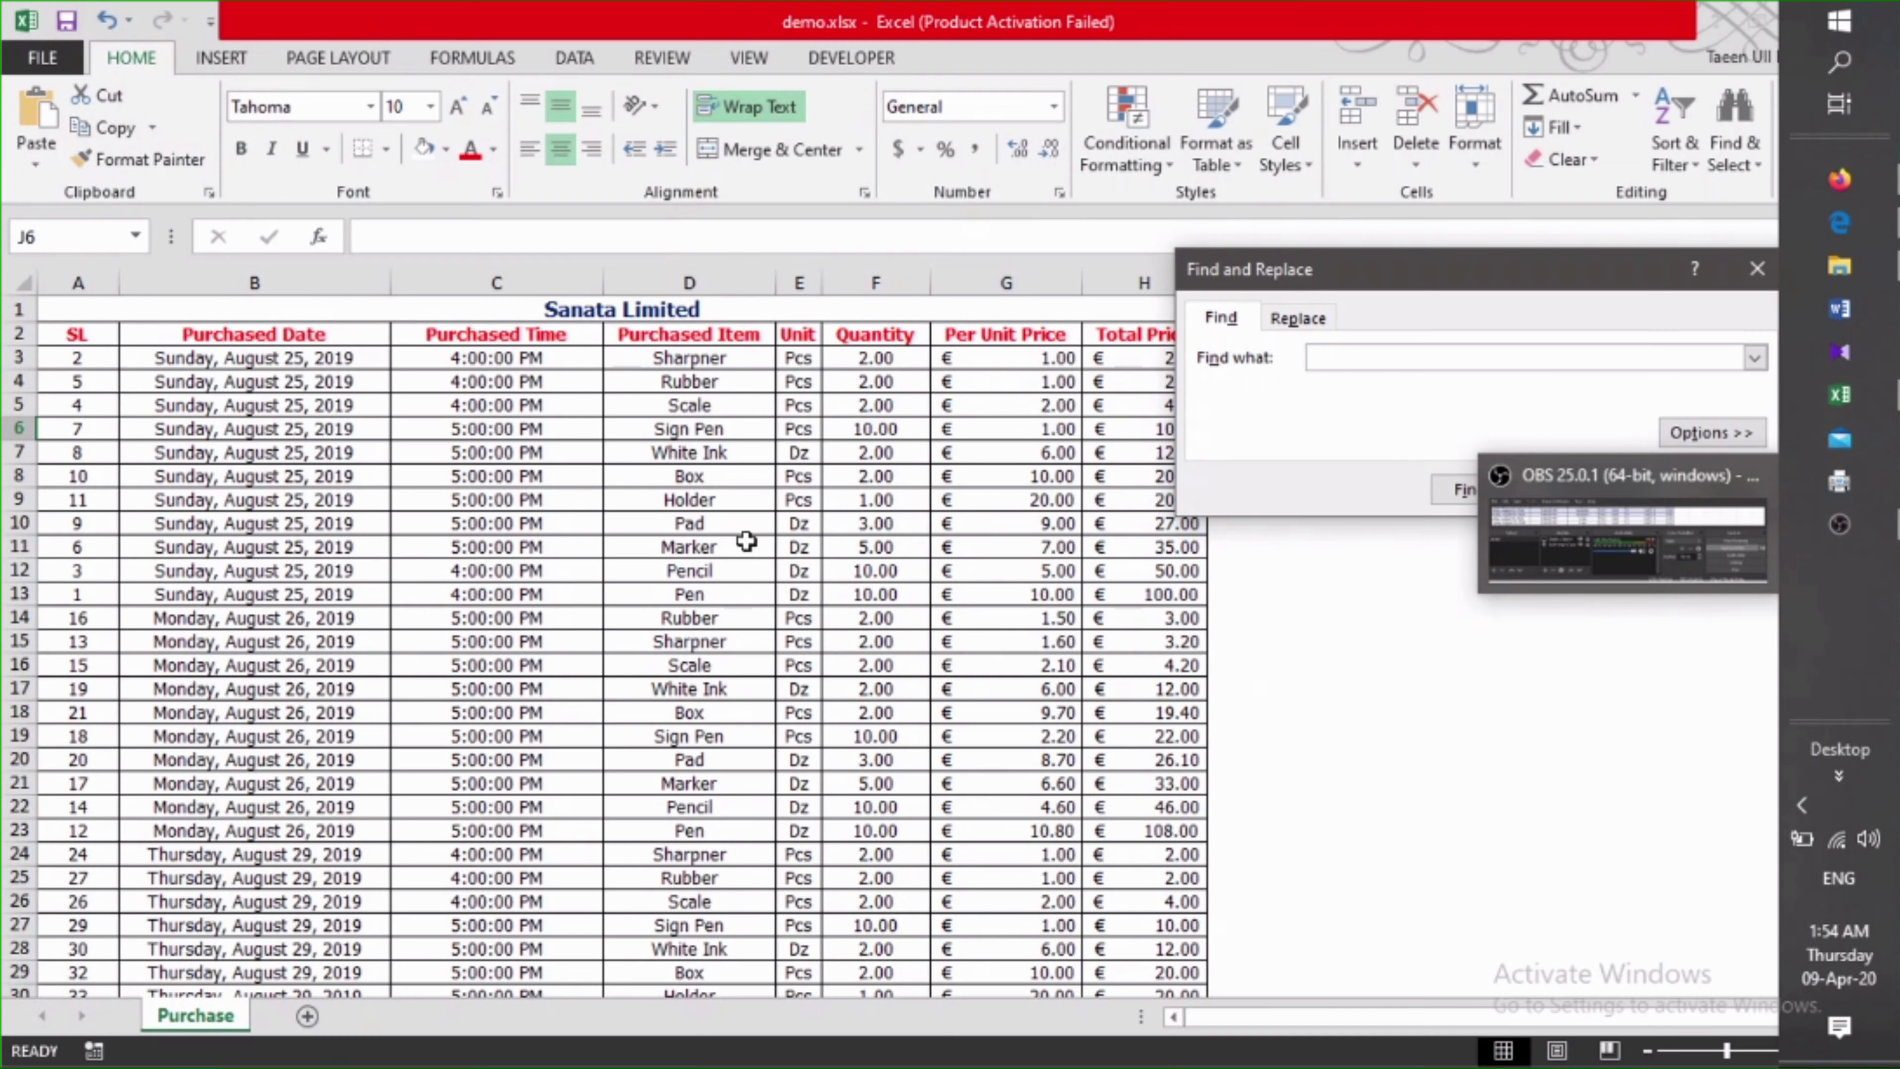
click(1393, 618)
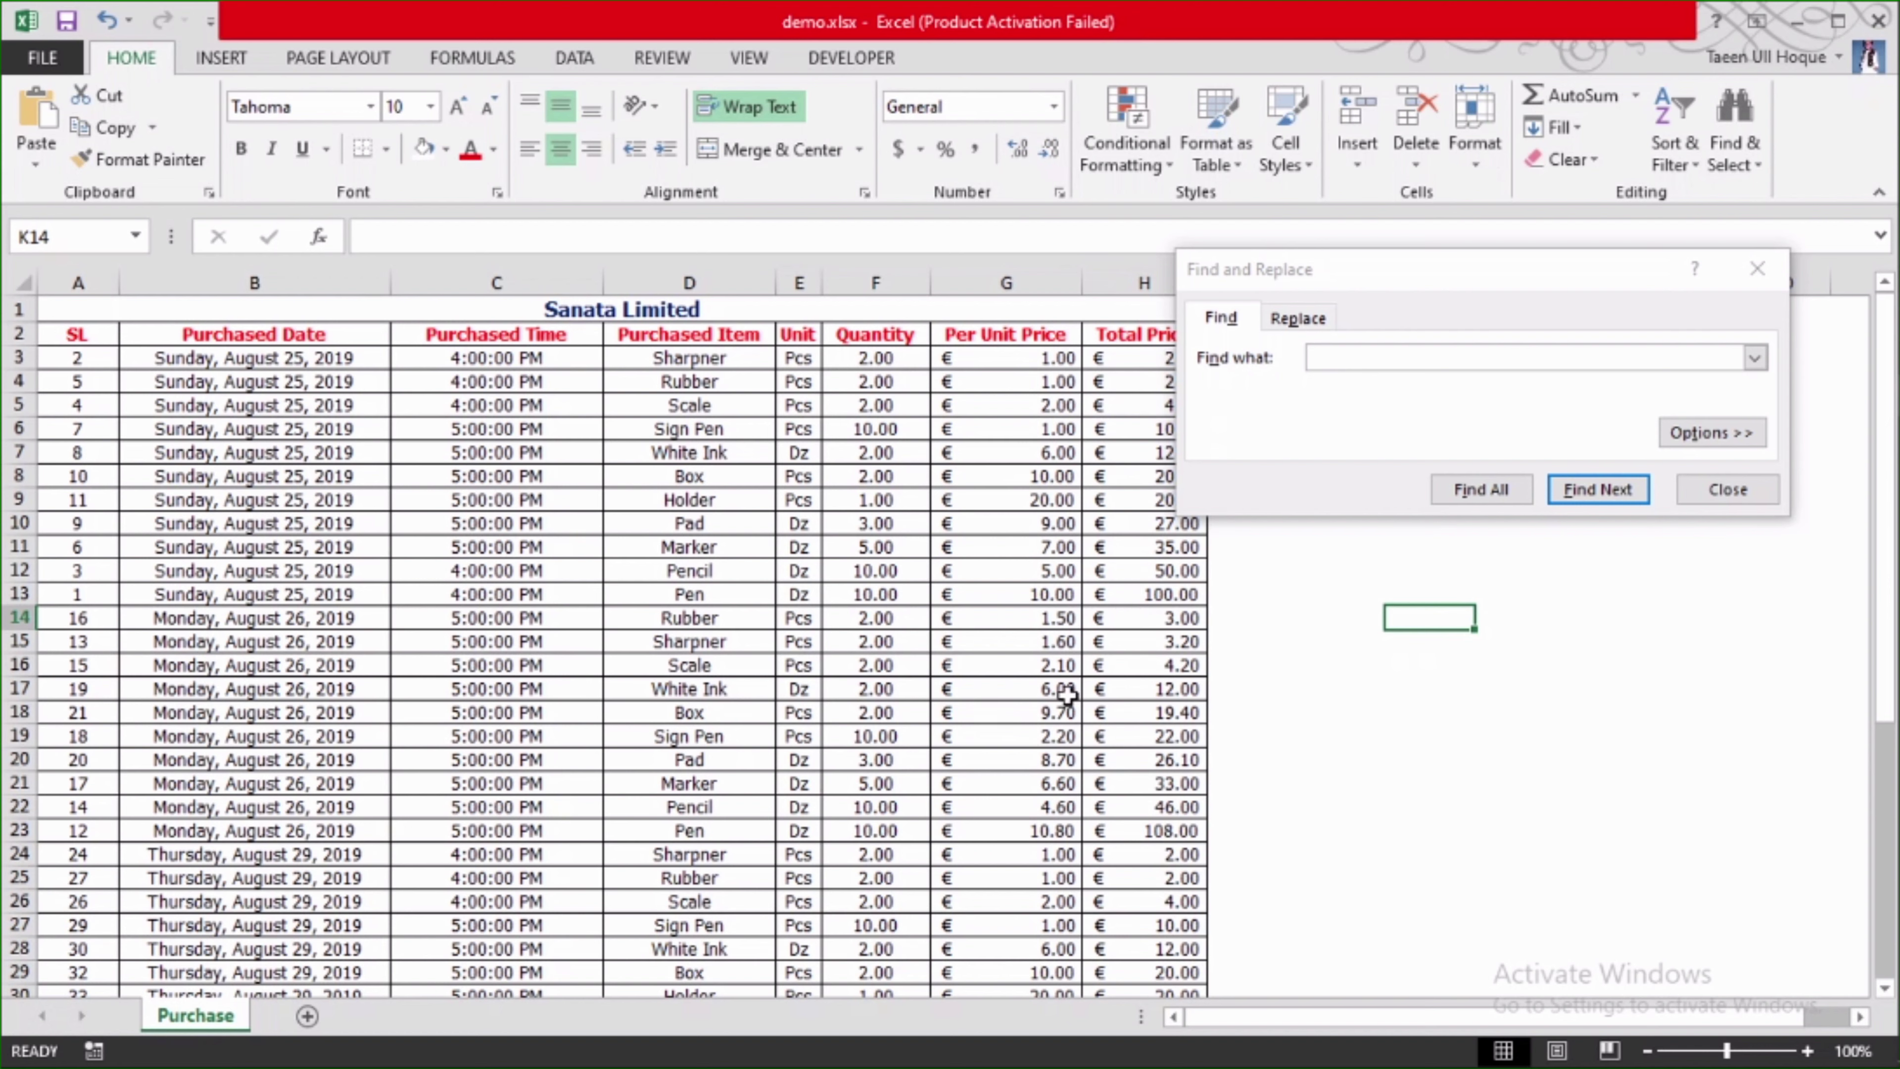
click(1451, 685)
click(658, 641)
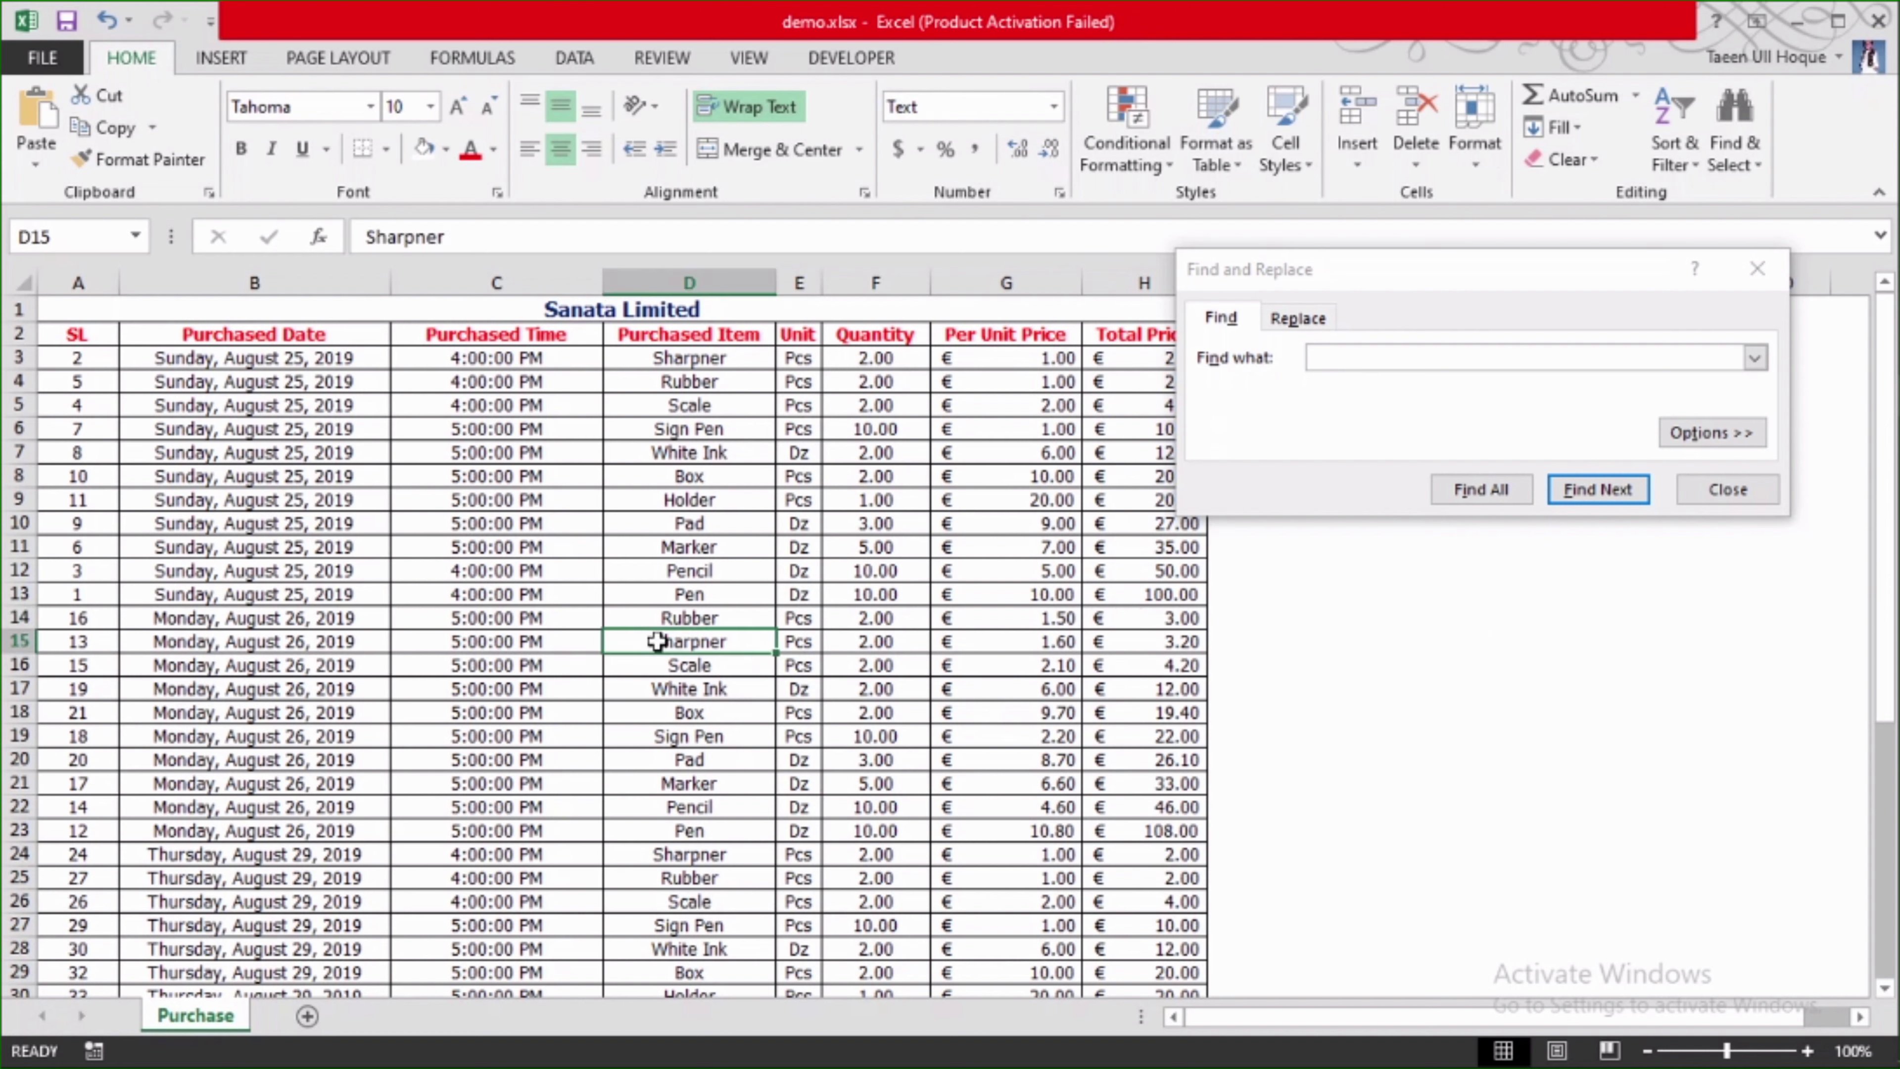
click(1449, 639)
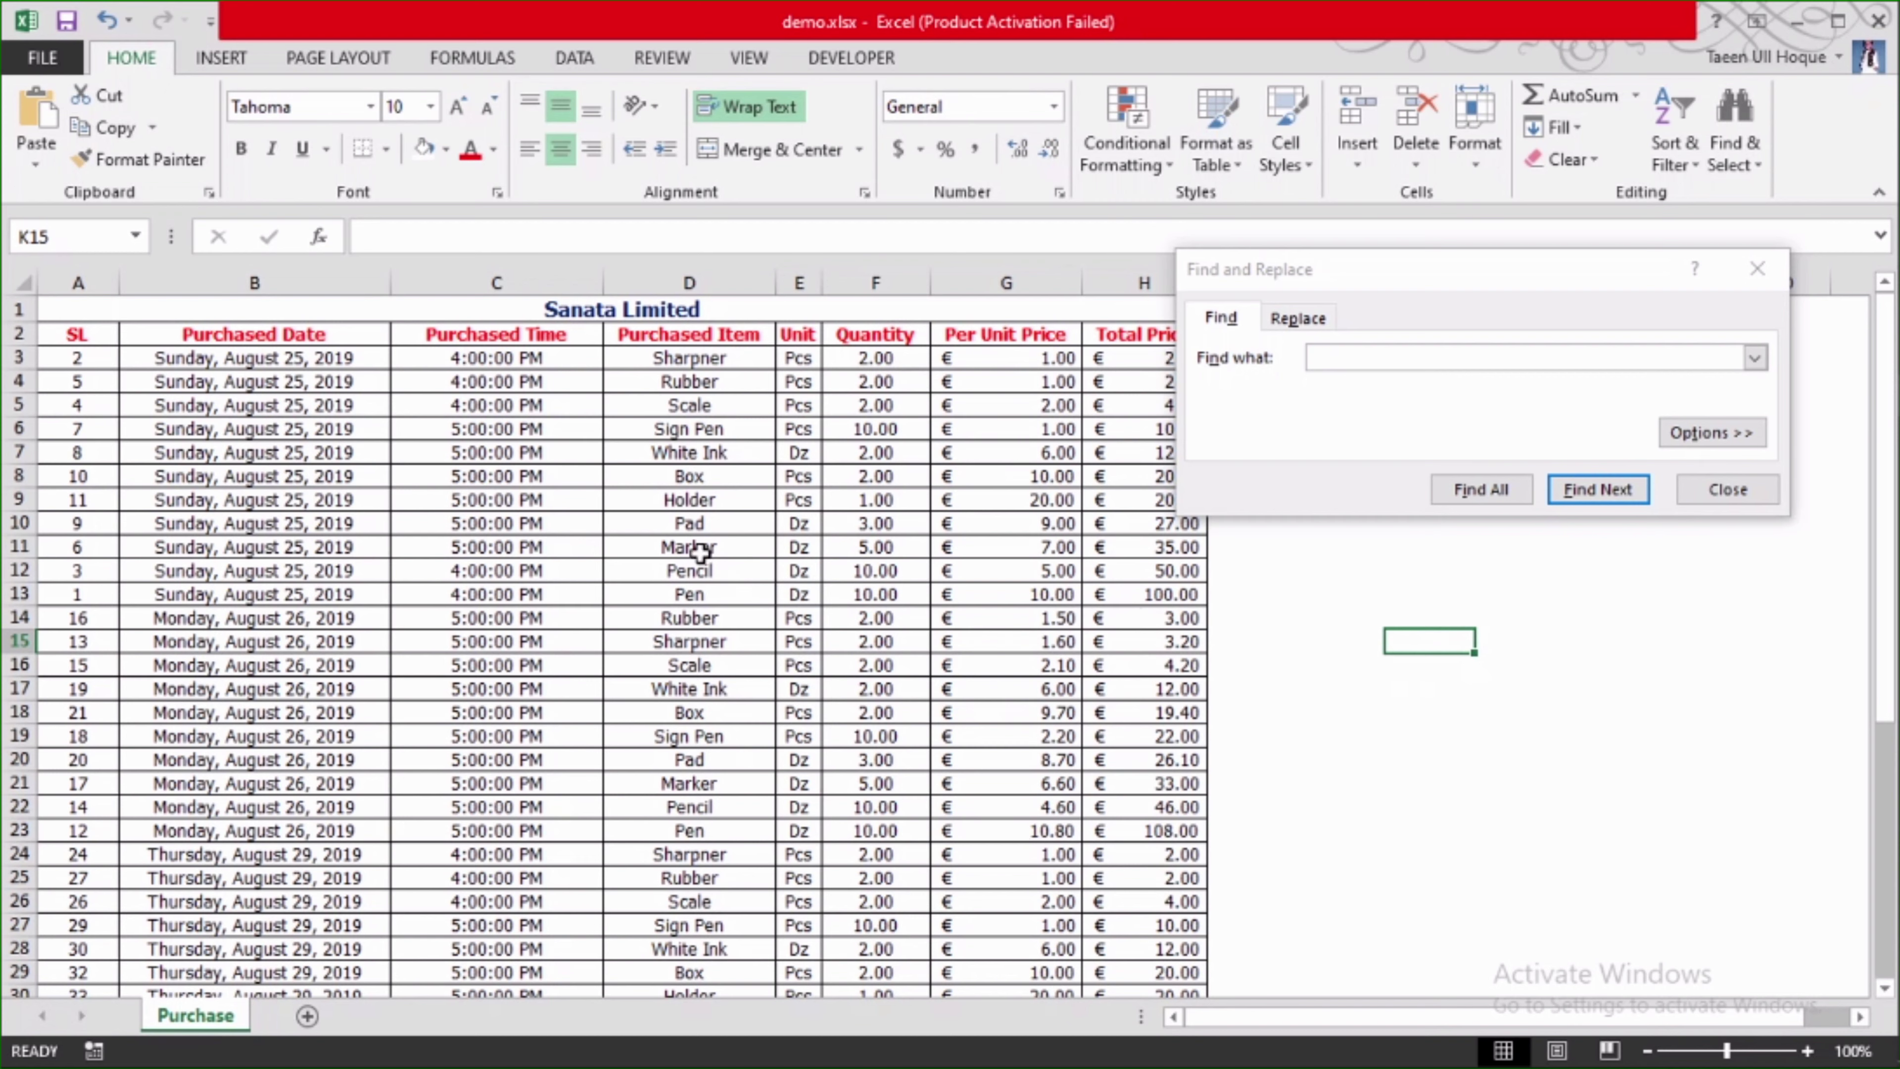
scroll(888, 578, down, 2)
scroll(888, 579, up, 2)
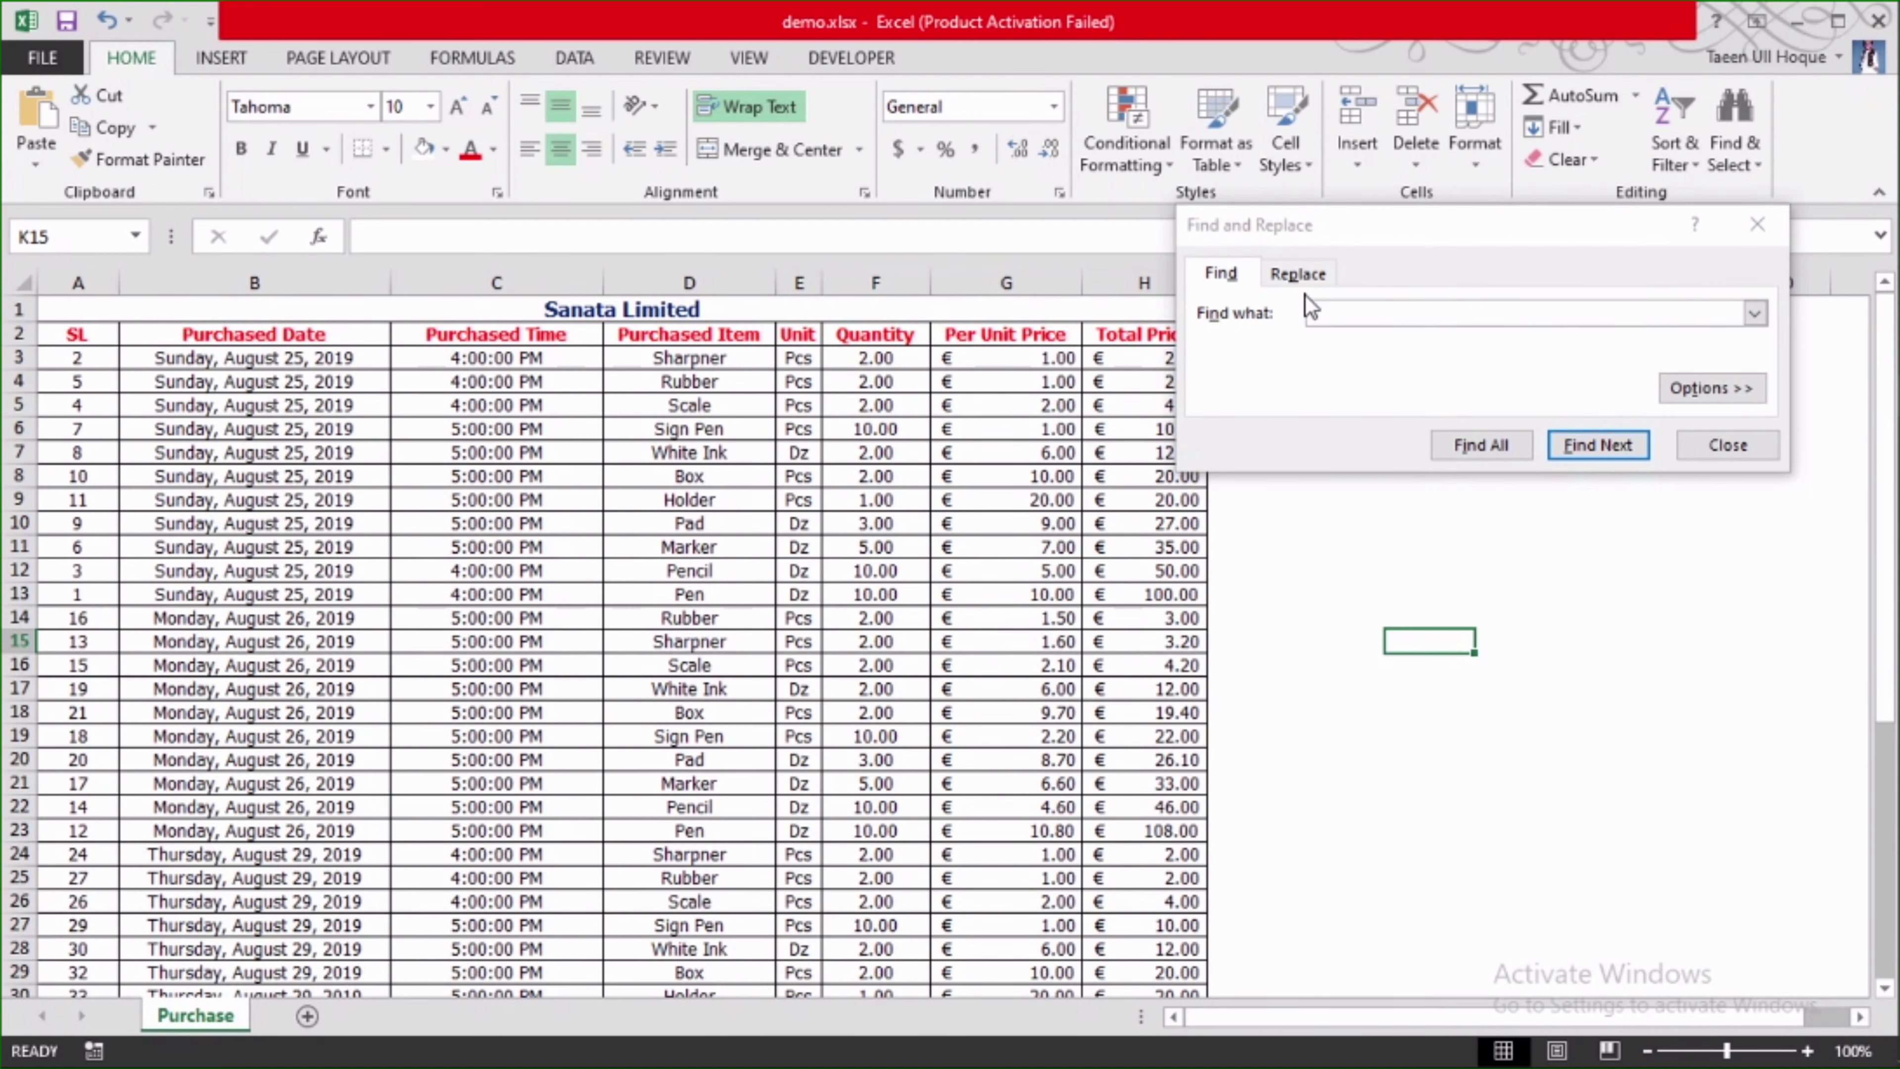
- Search for 'box', stepping through D18, D29 and D45, then Find All to list 4 cells
click(1342, 314)
text(box)
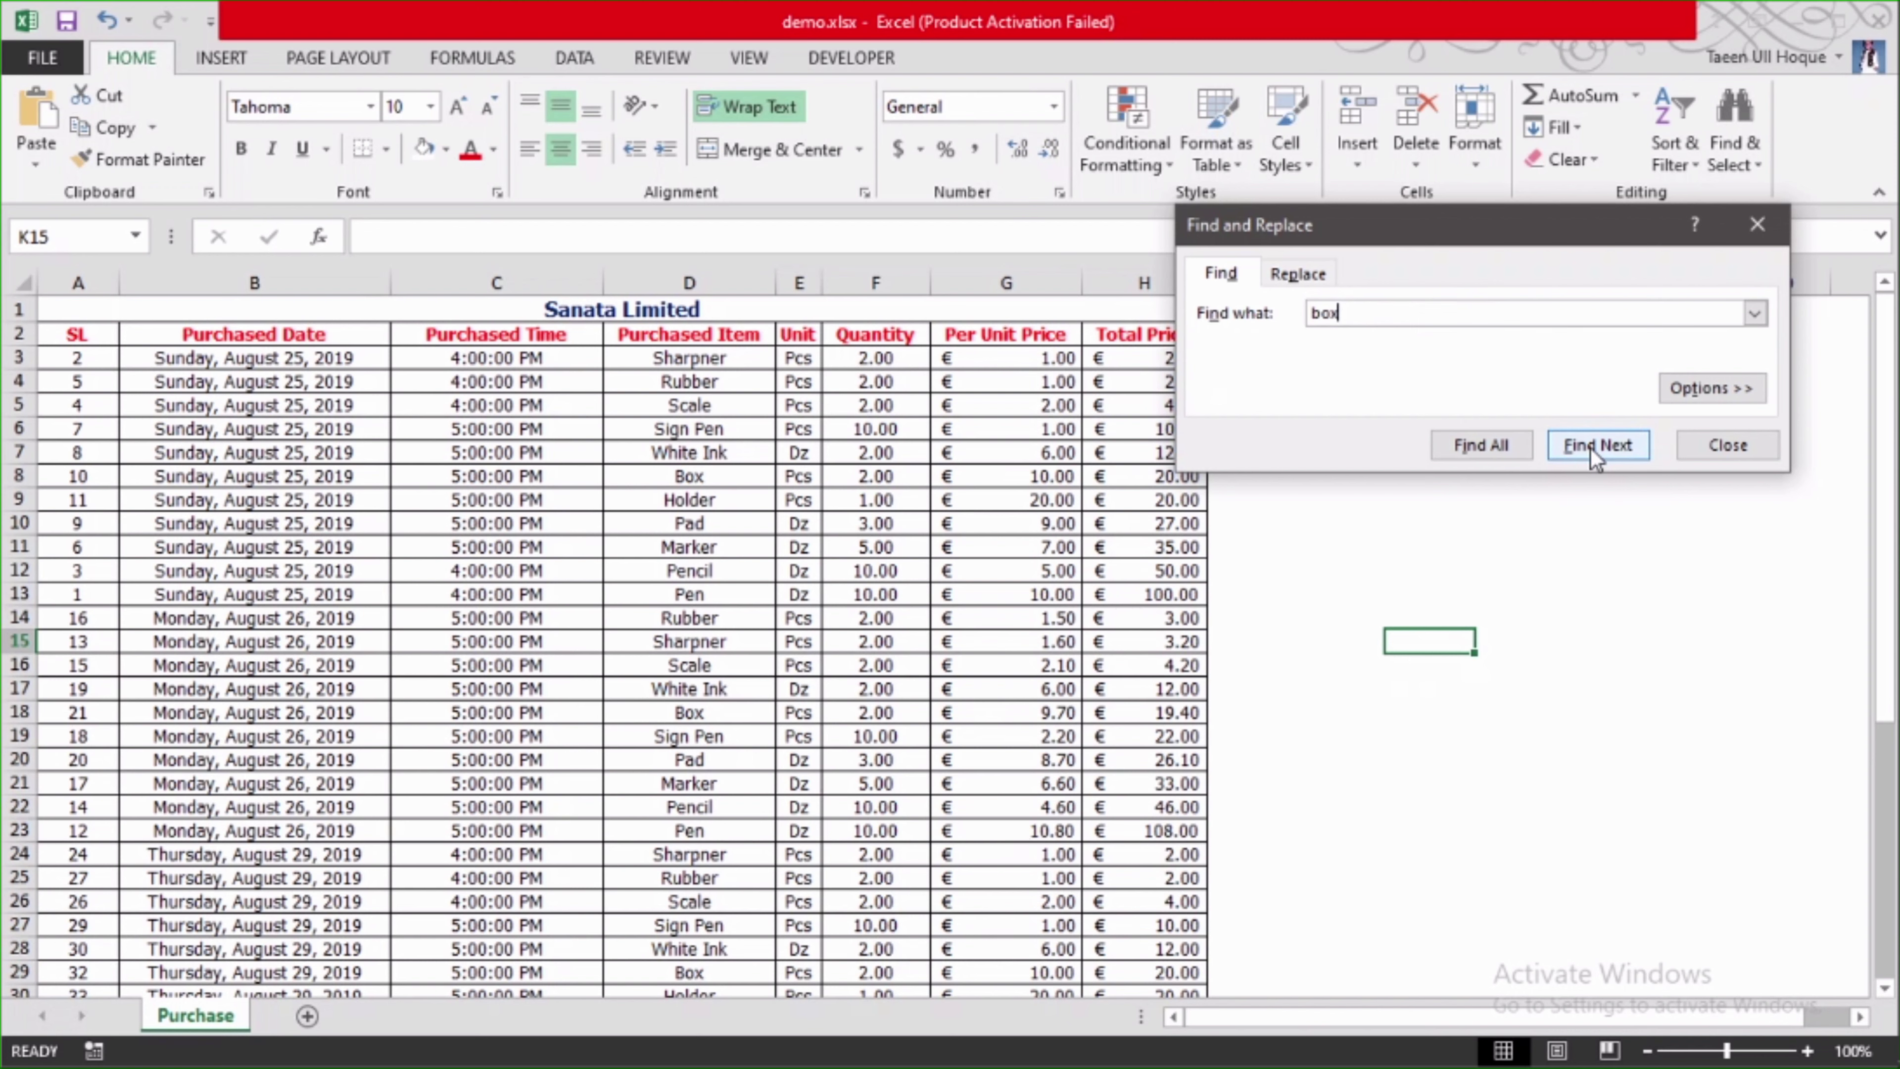
click(1590, 447)
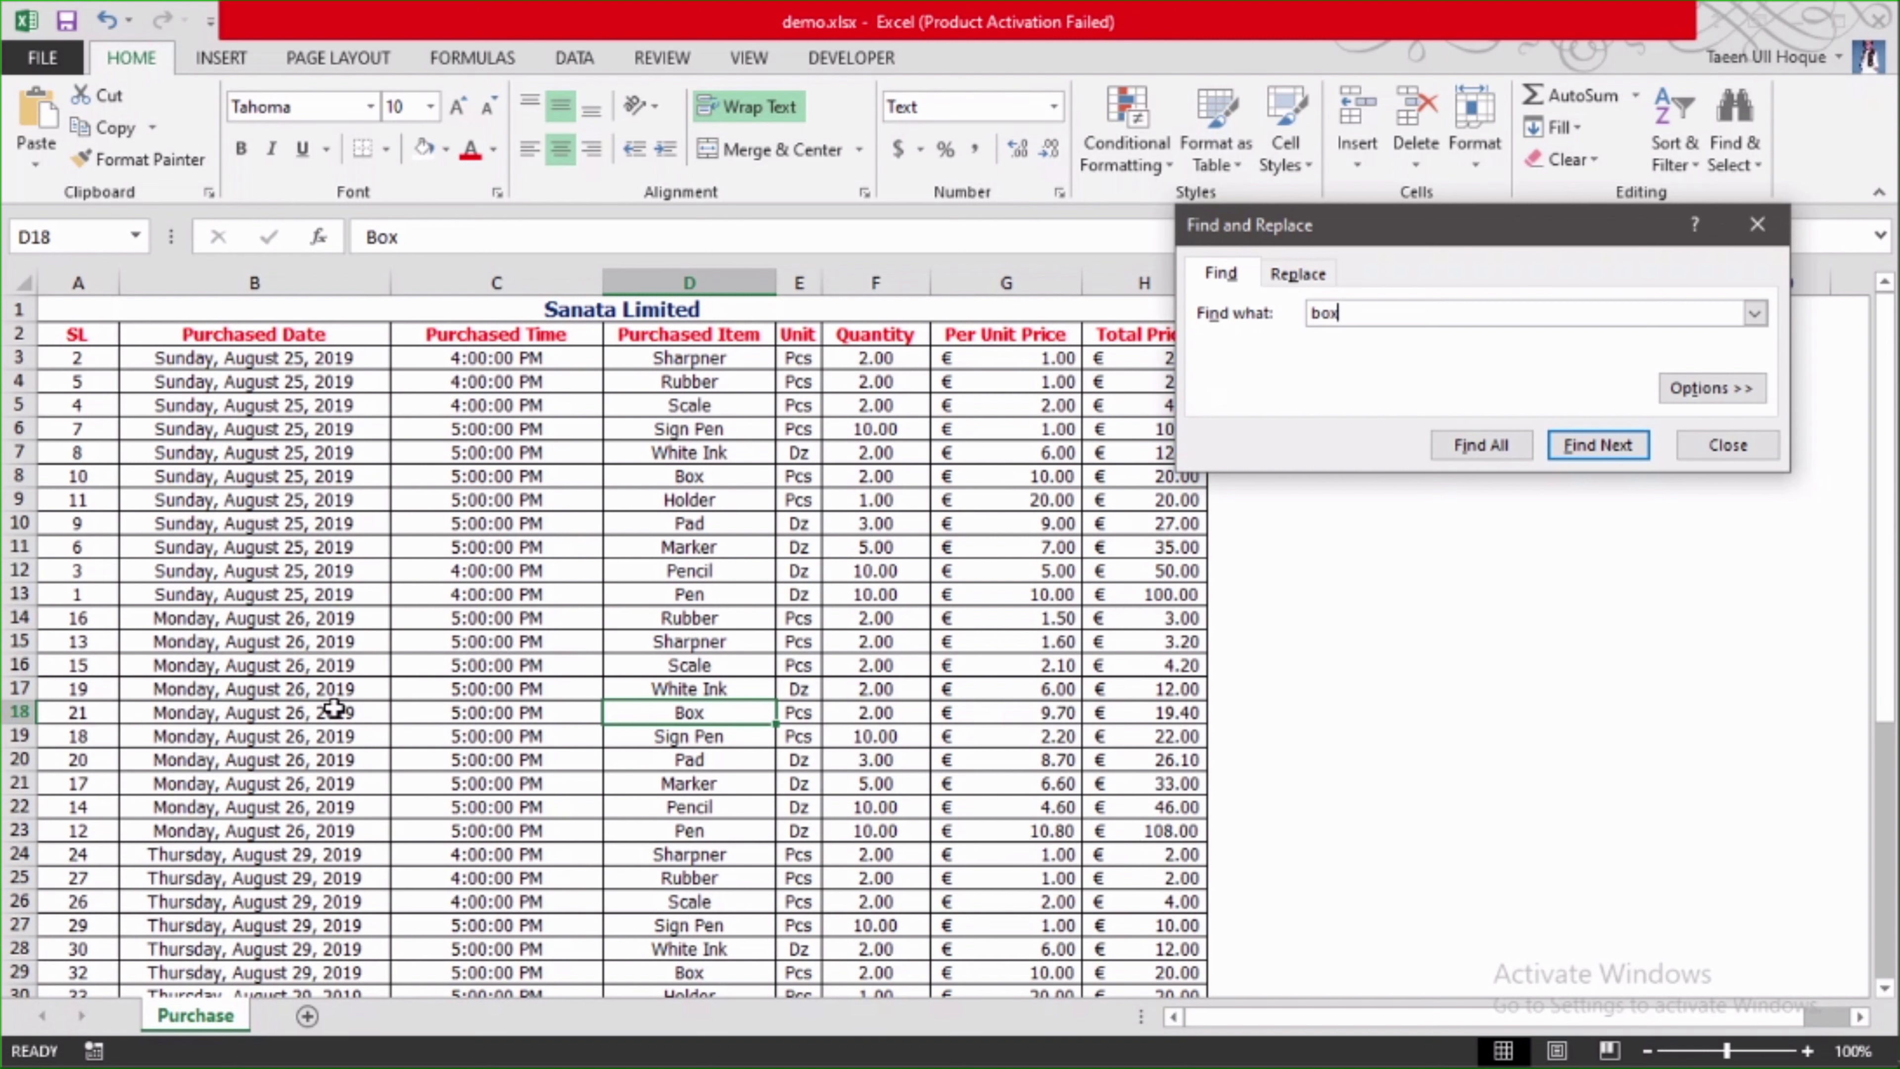
click(1592, 449)
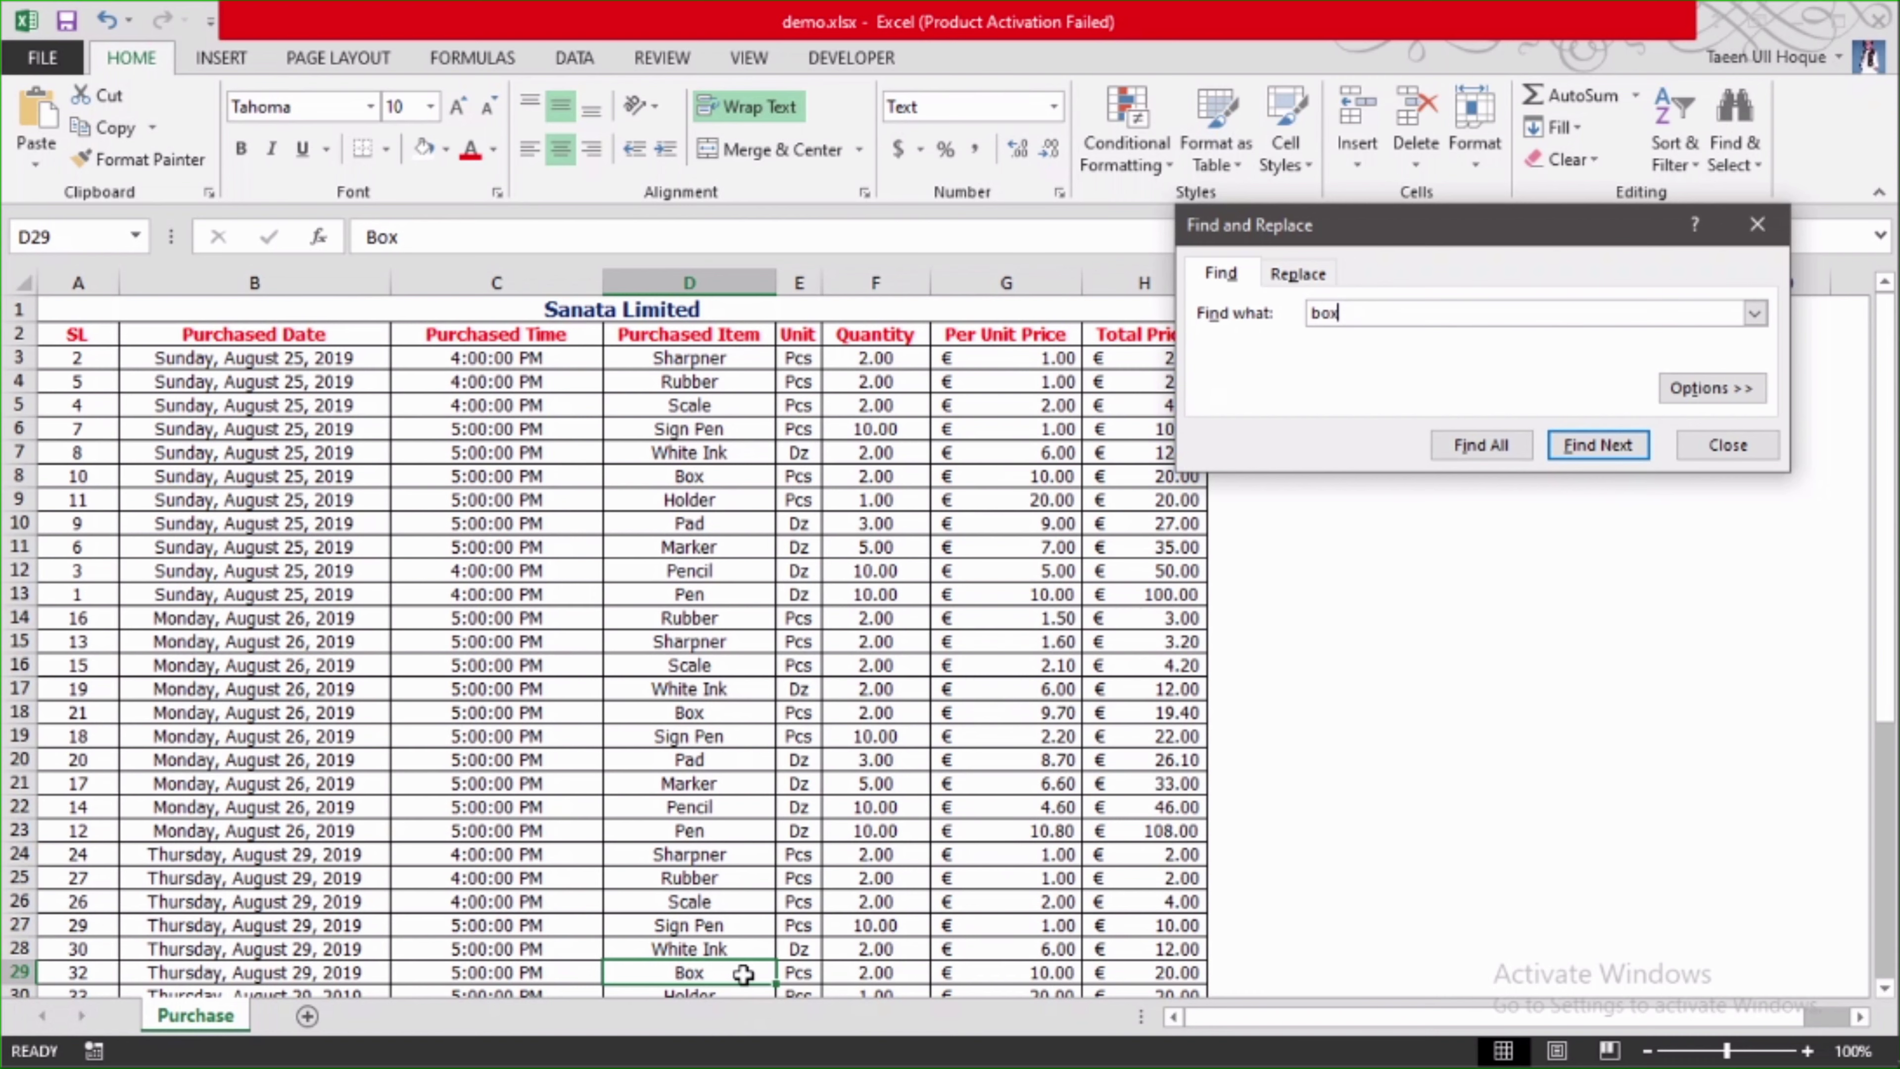
click(1581, 449)
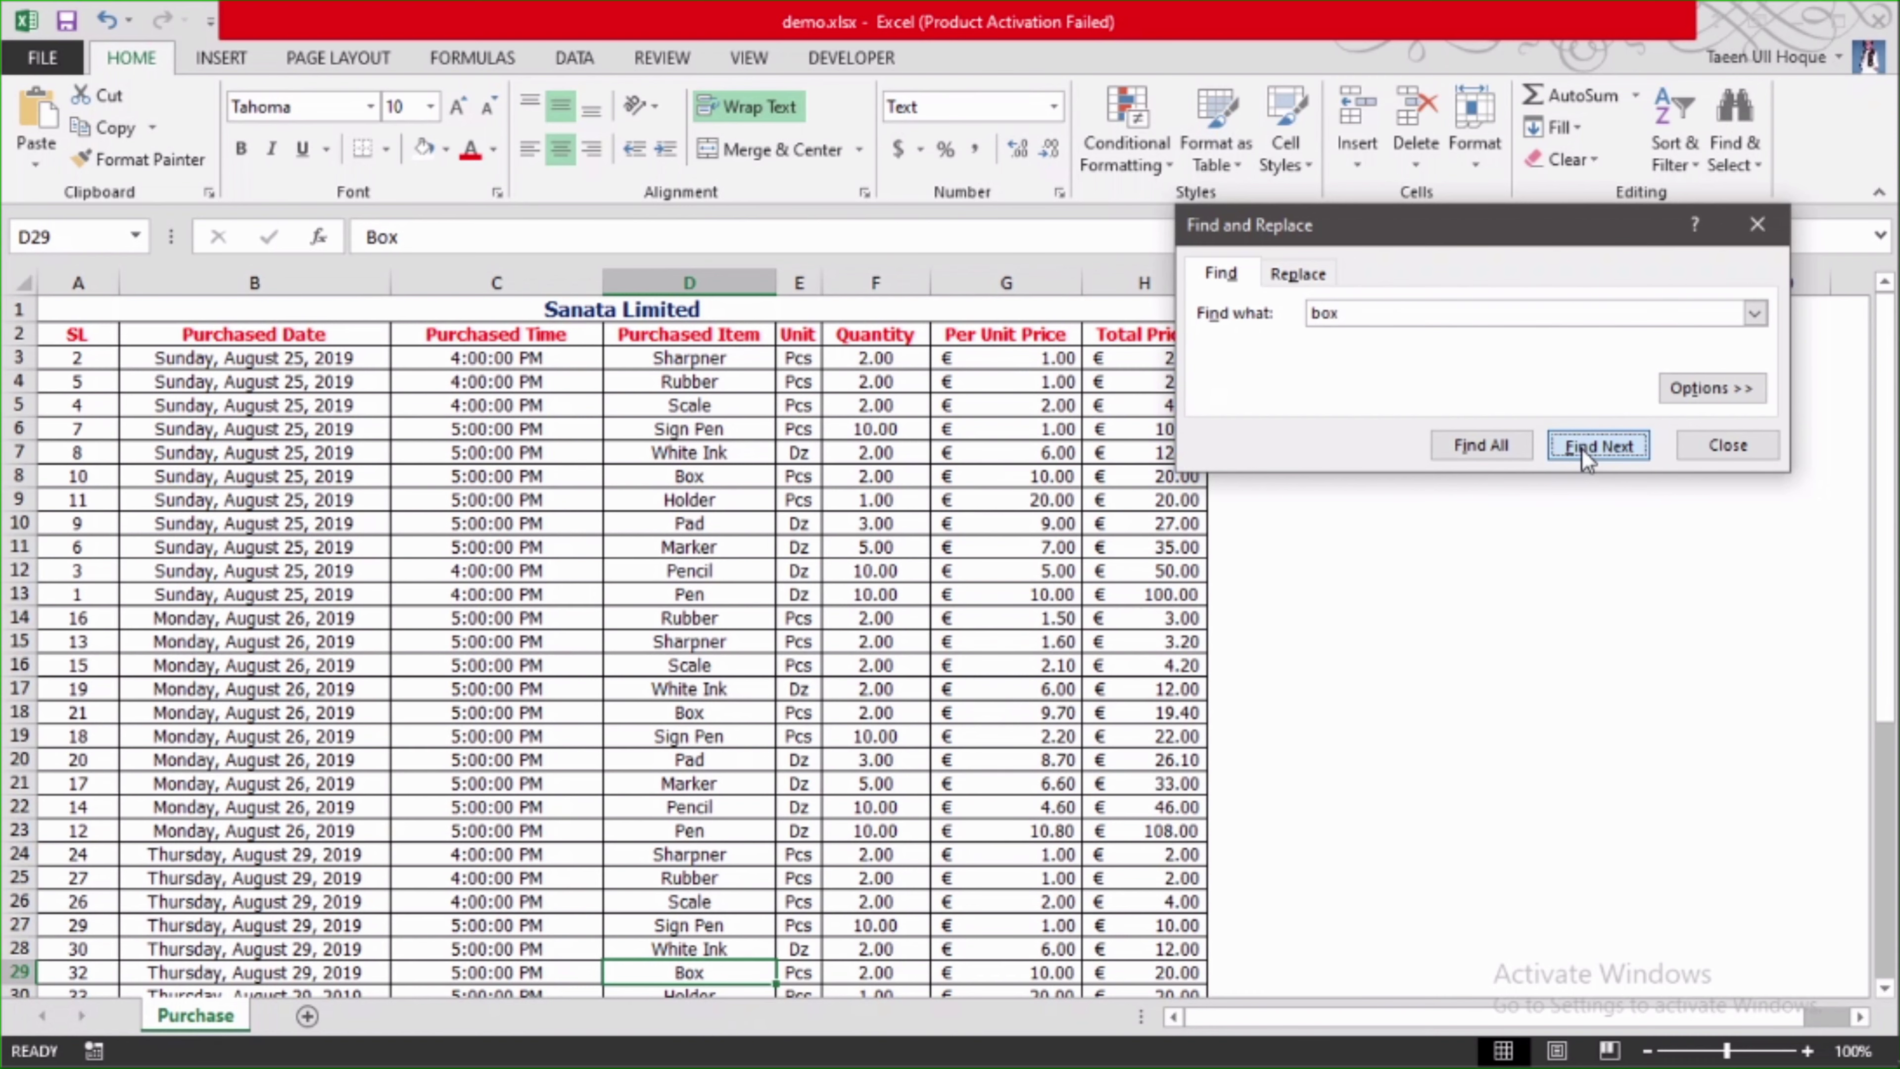
click(1580, 448)
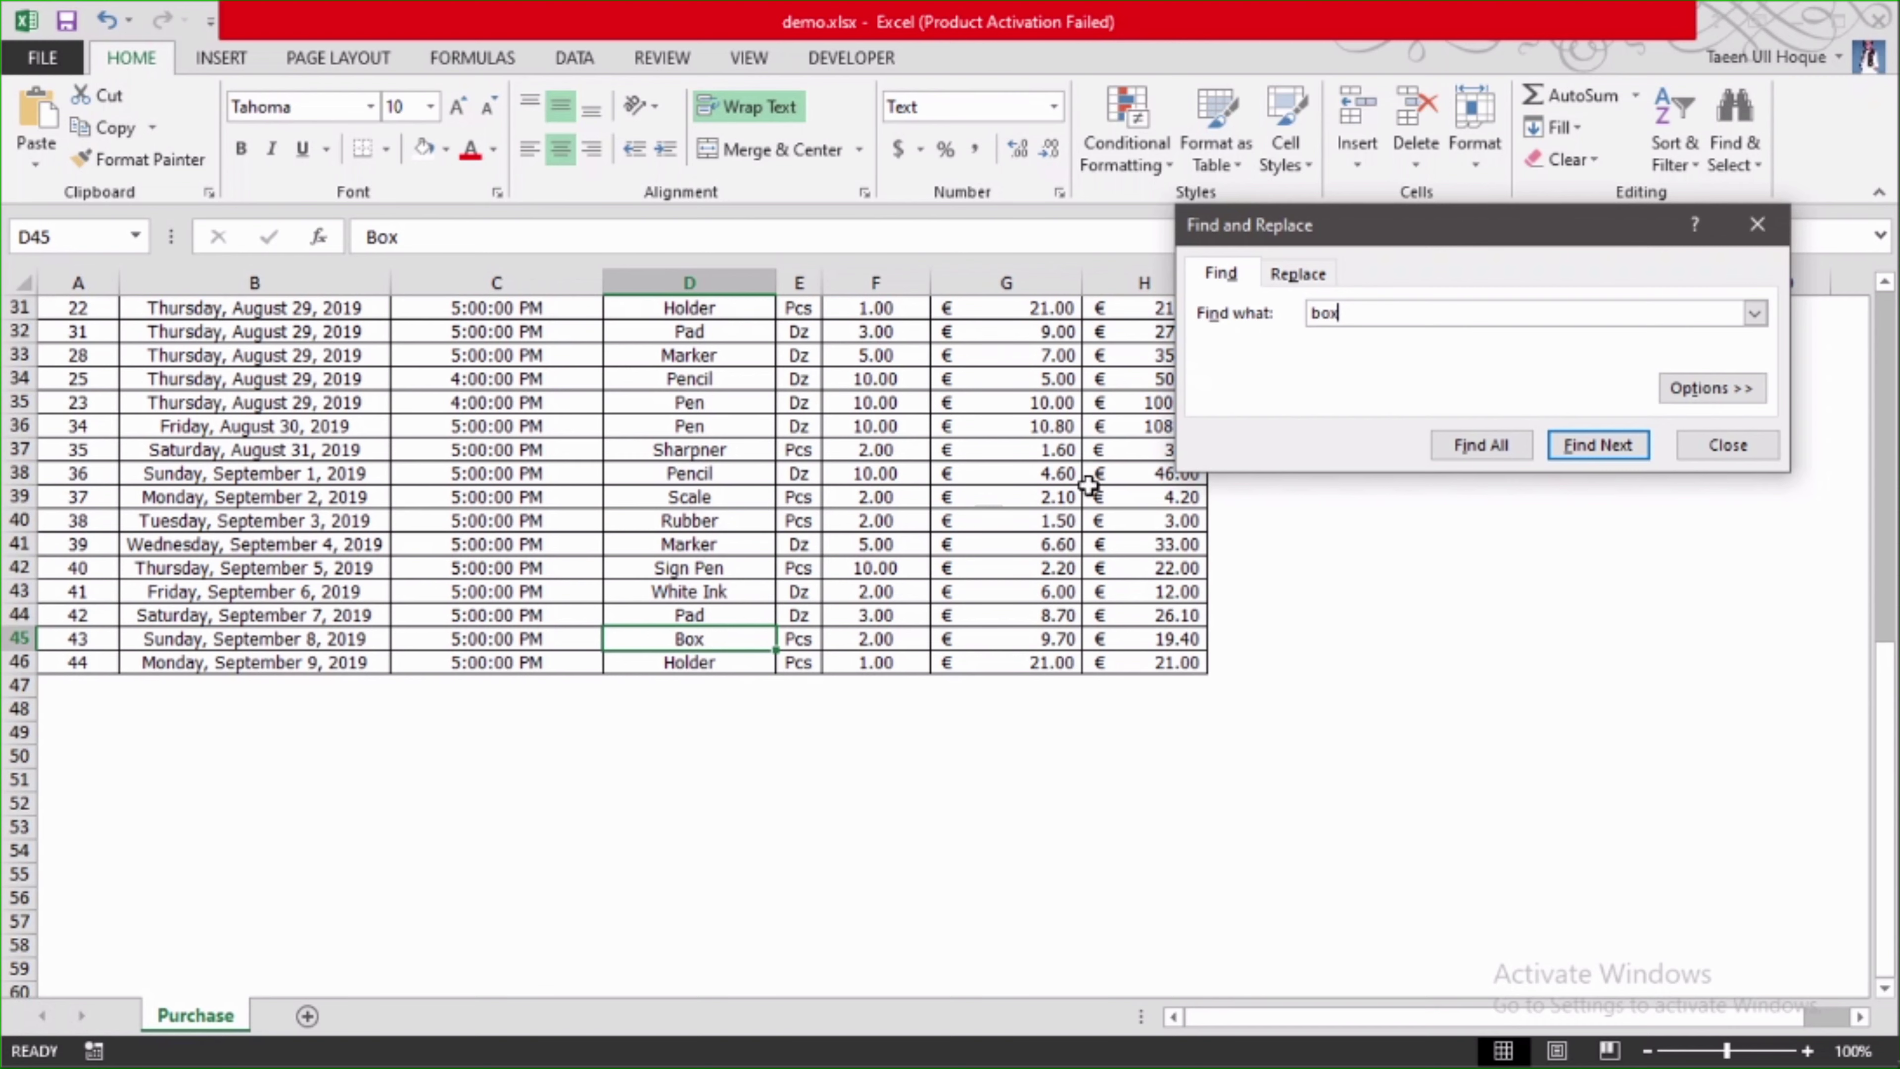
click(1489, 445)
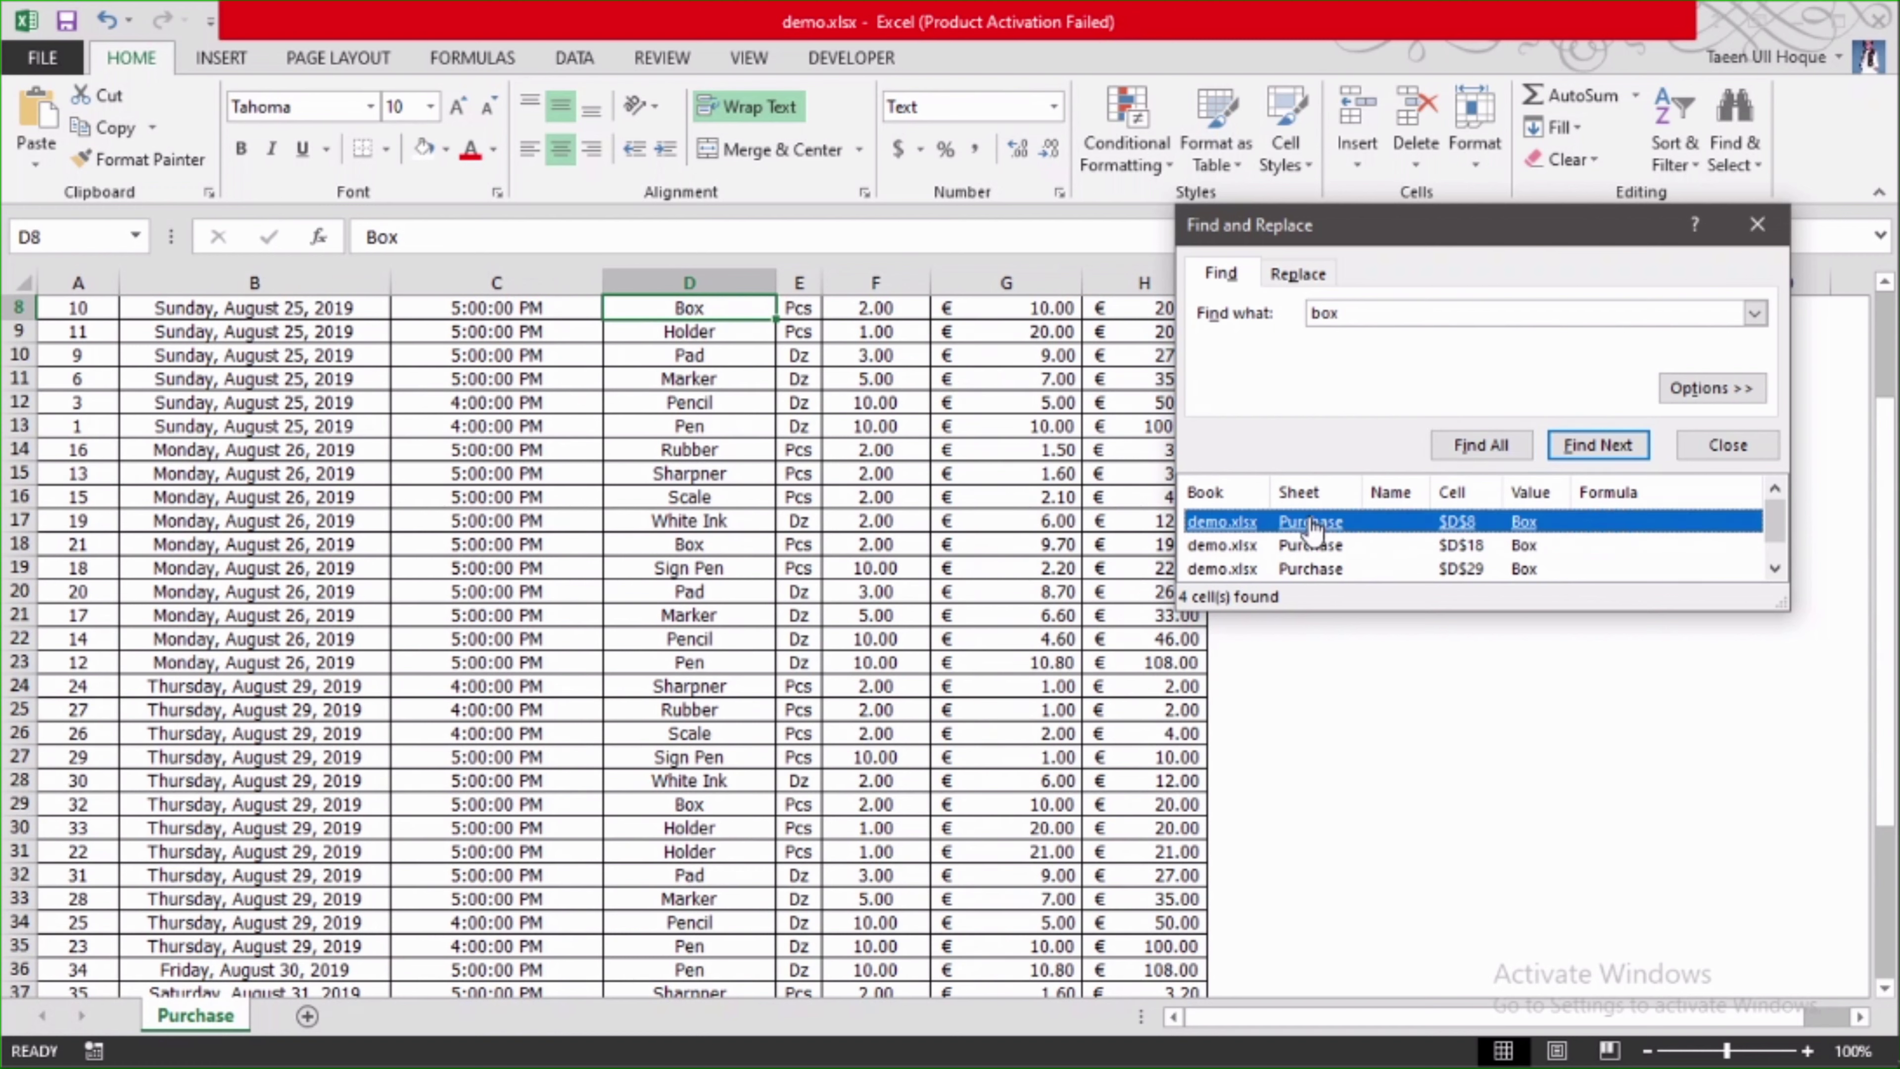
scroll(1306, 531, down, 1)
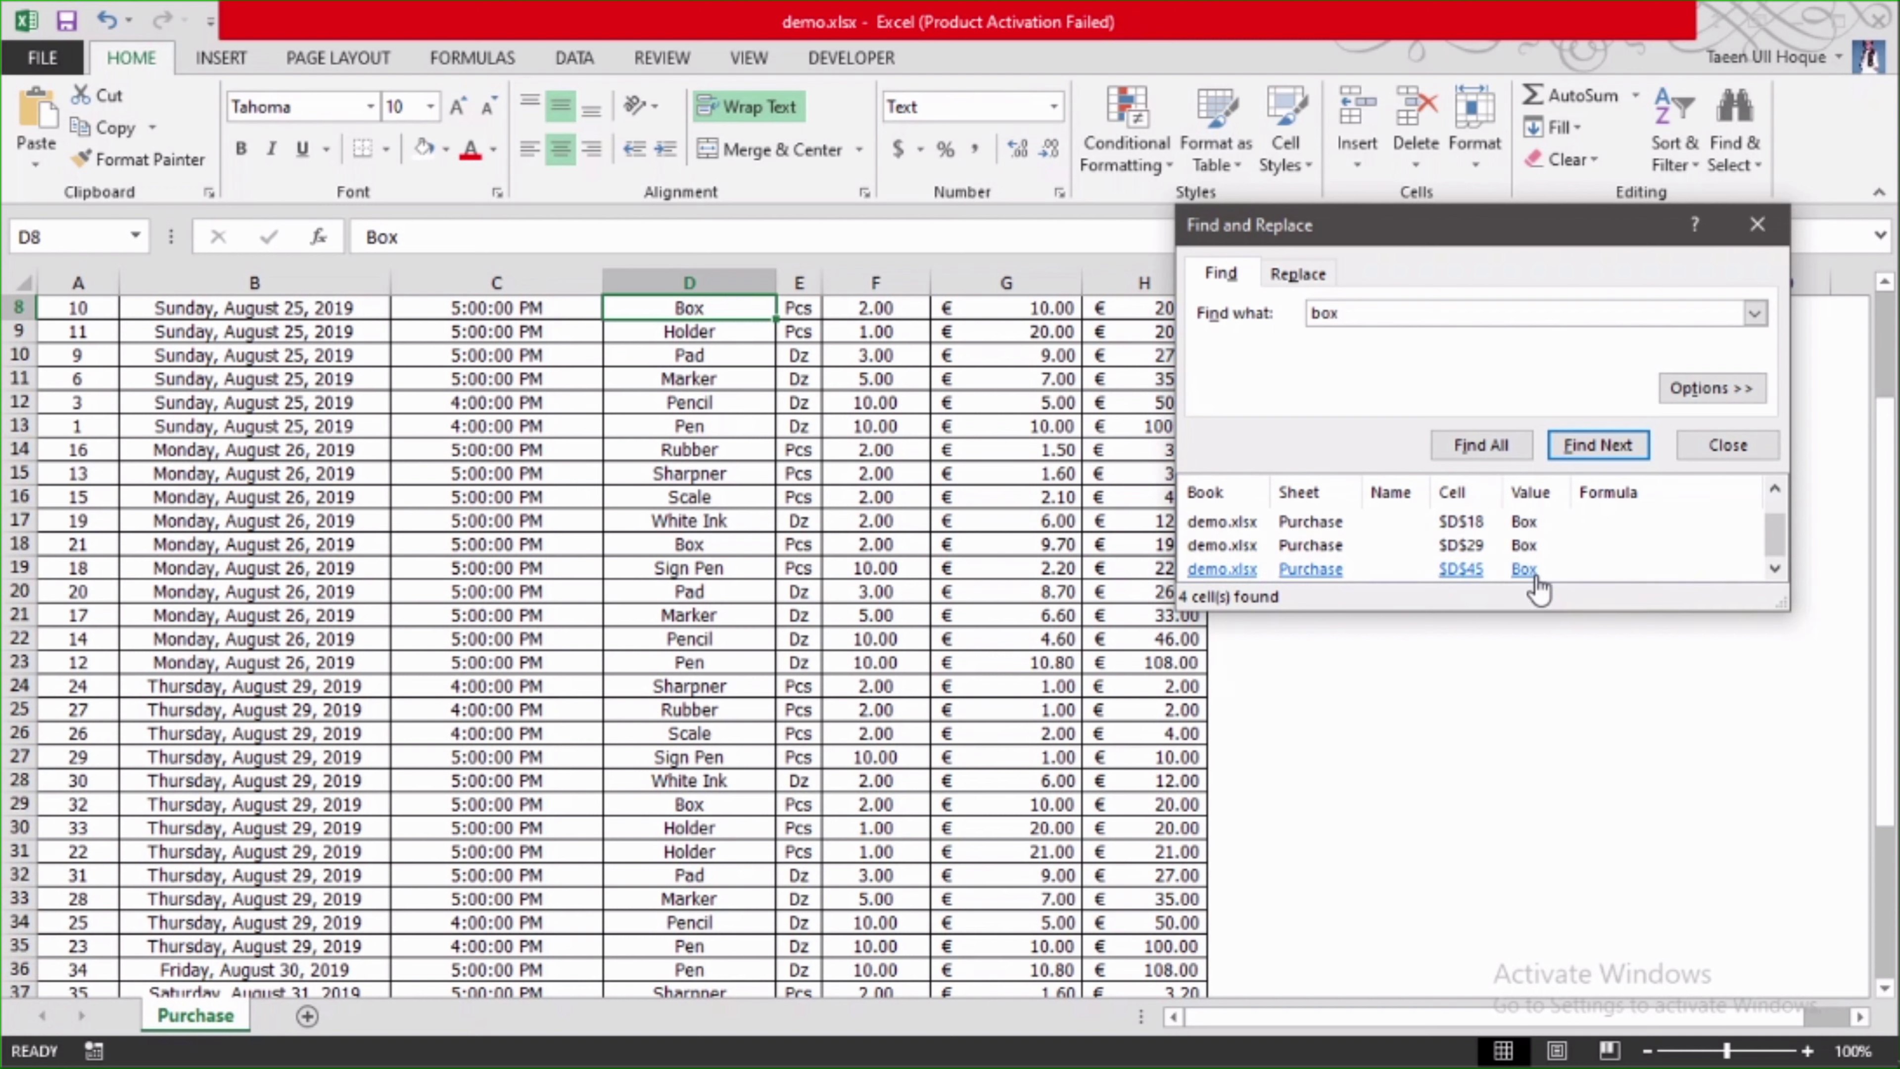
key(alt+i)
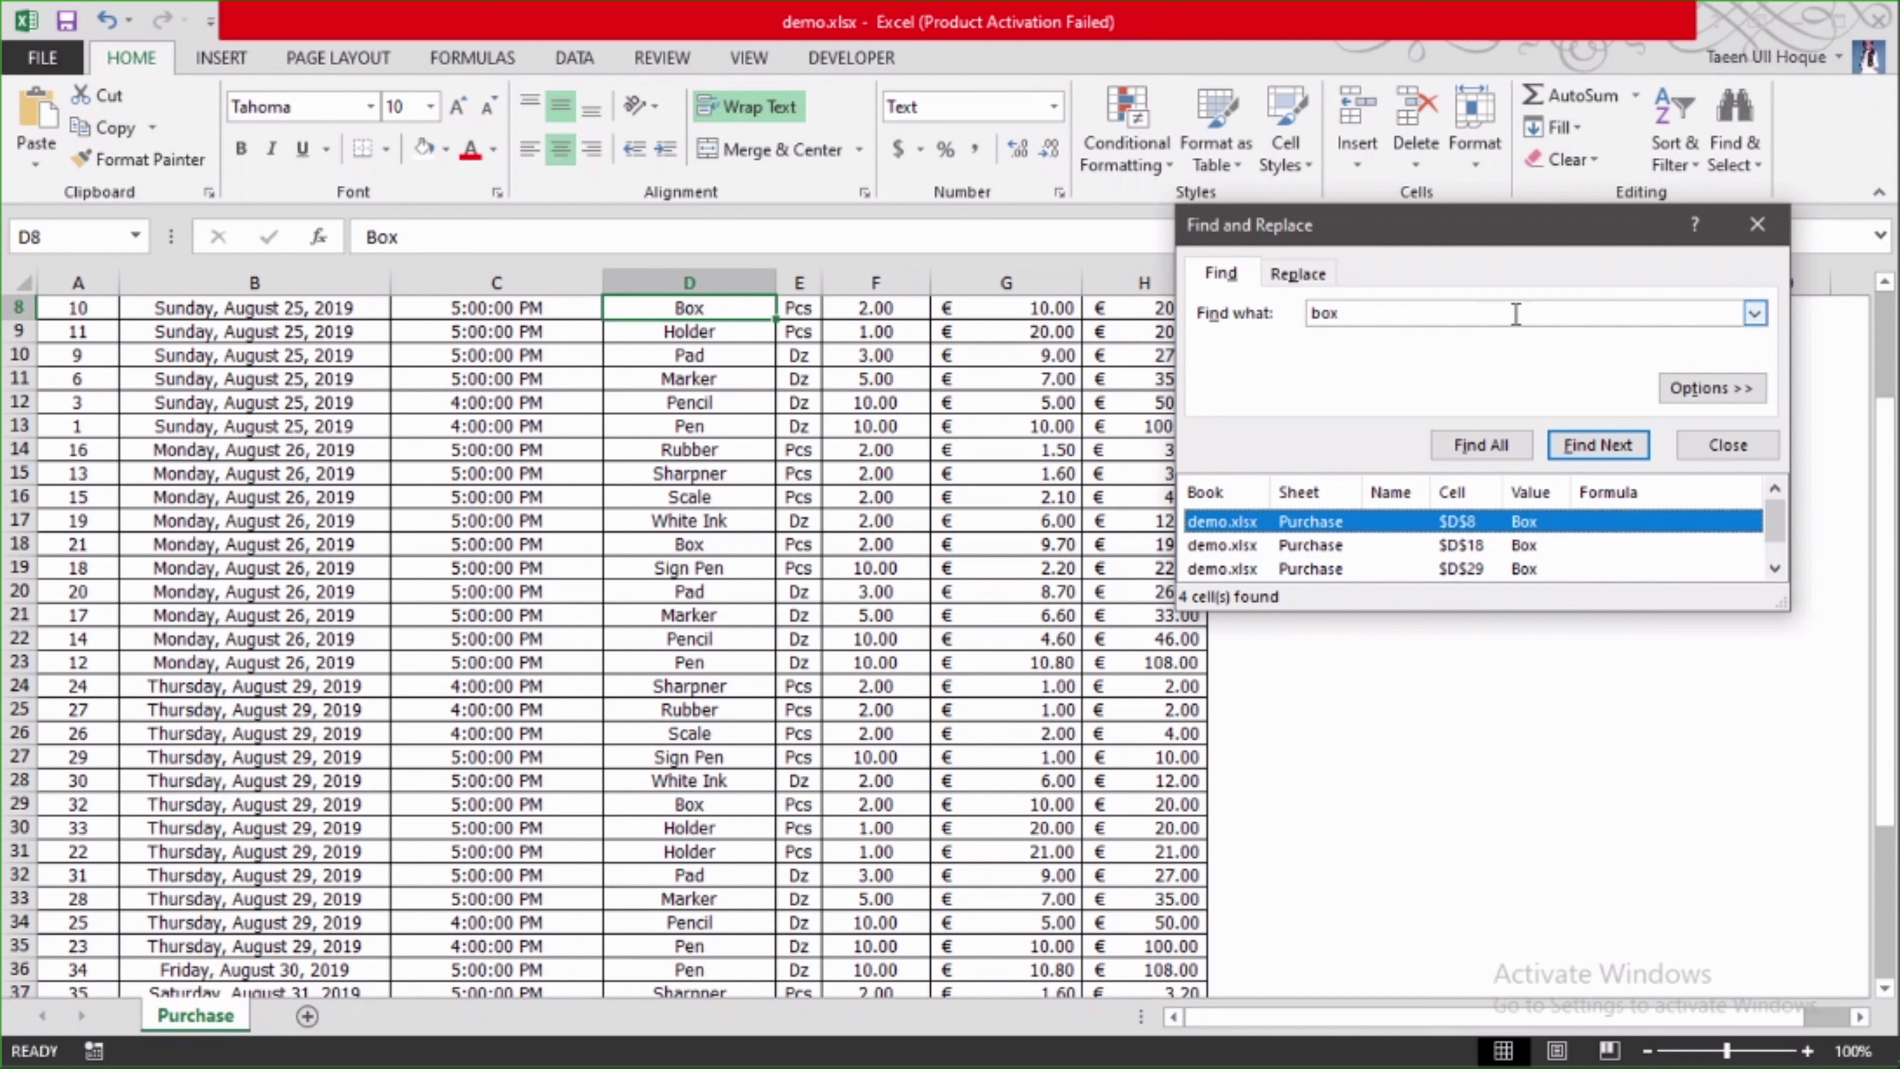
click(1755, 314)
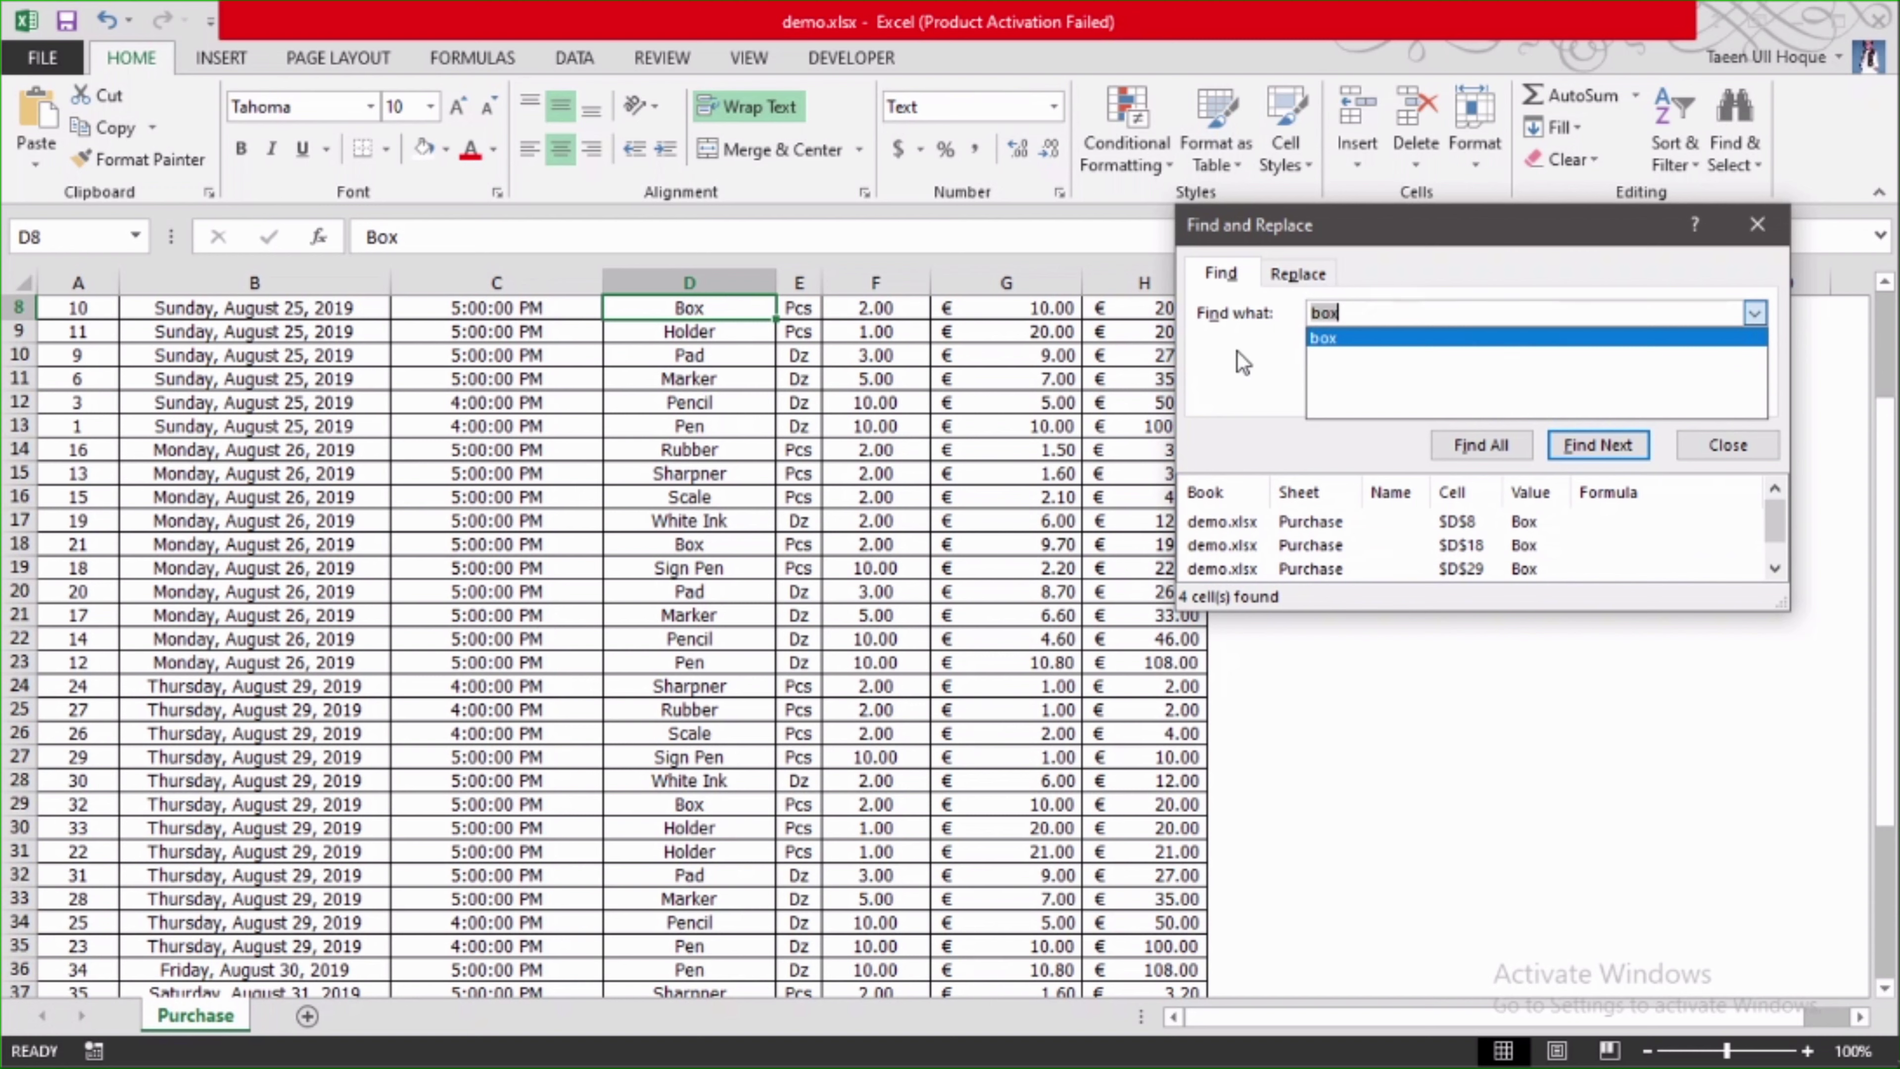
click(1397, 314)
text(pad)
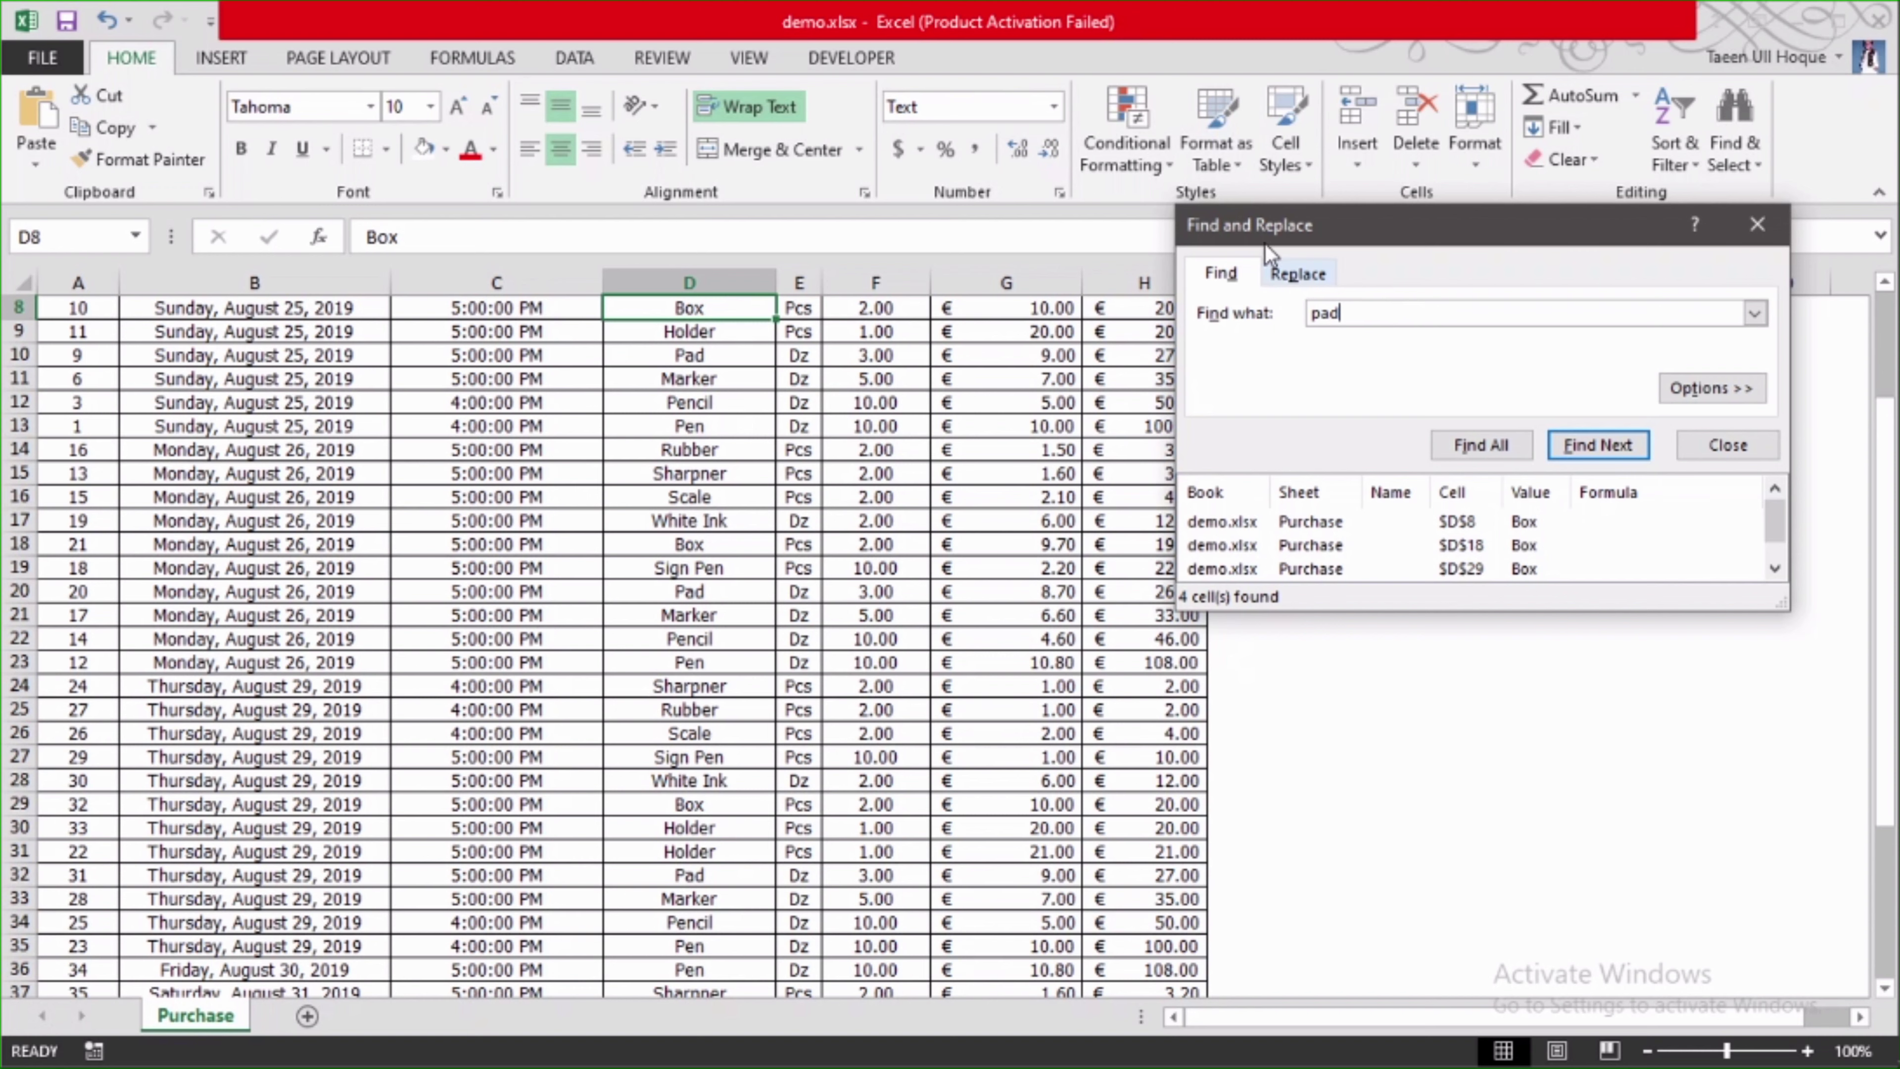
- List all Pad cells, visit matches D20 and D32, then pick 'box' from the search history
click(1457, 450)
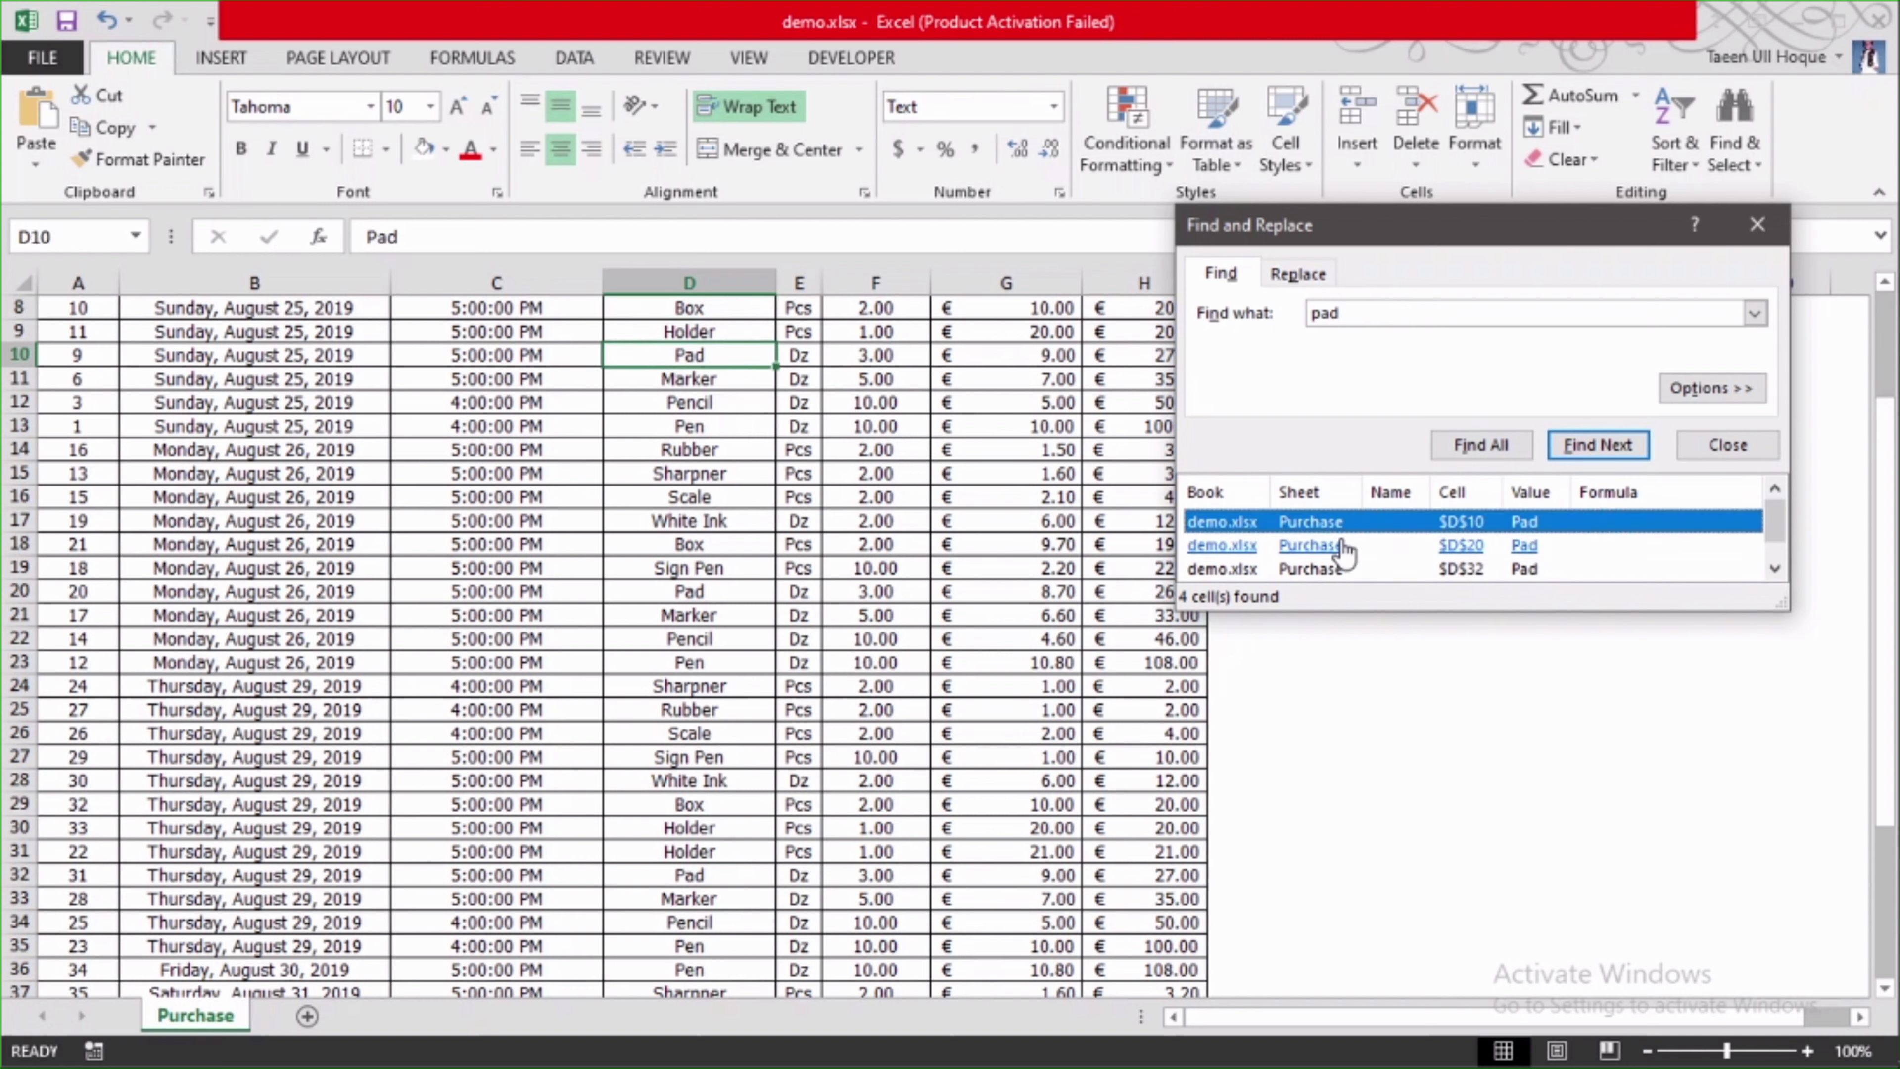
scroll(1339, 569, down, 1)
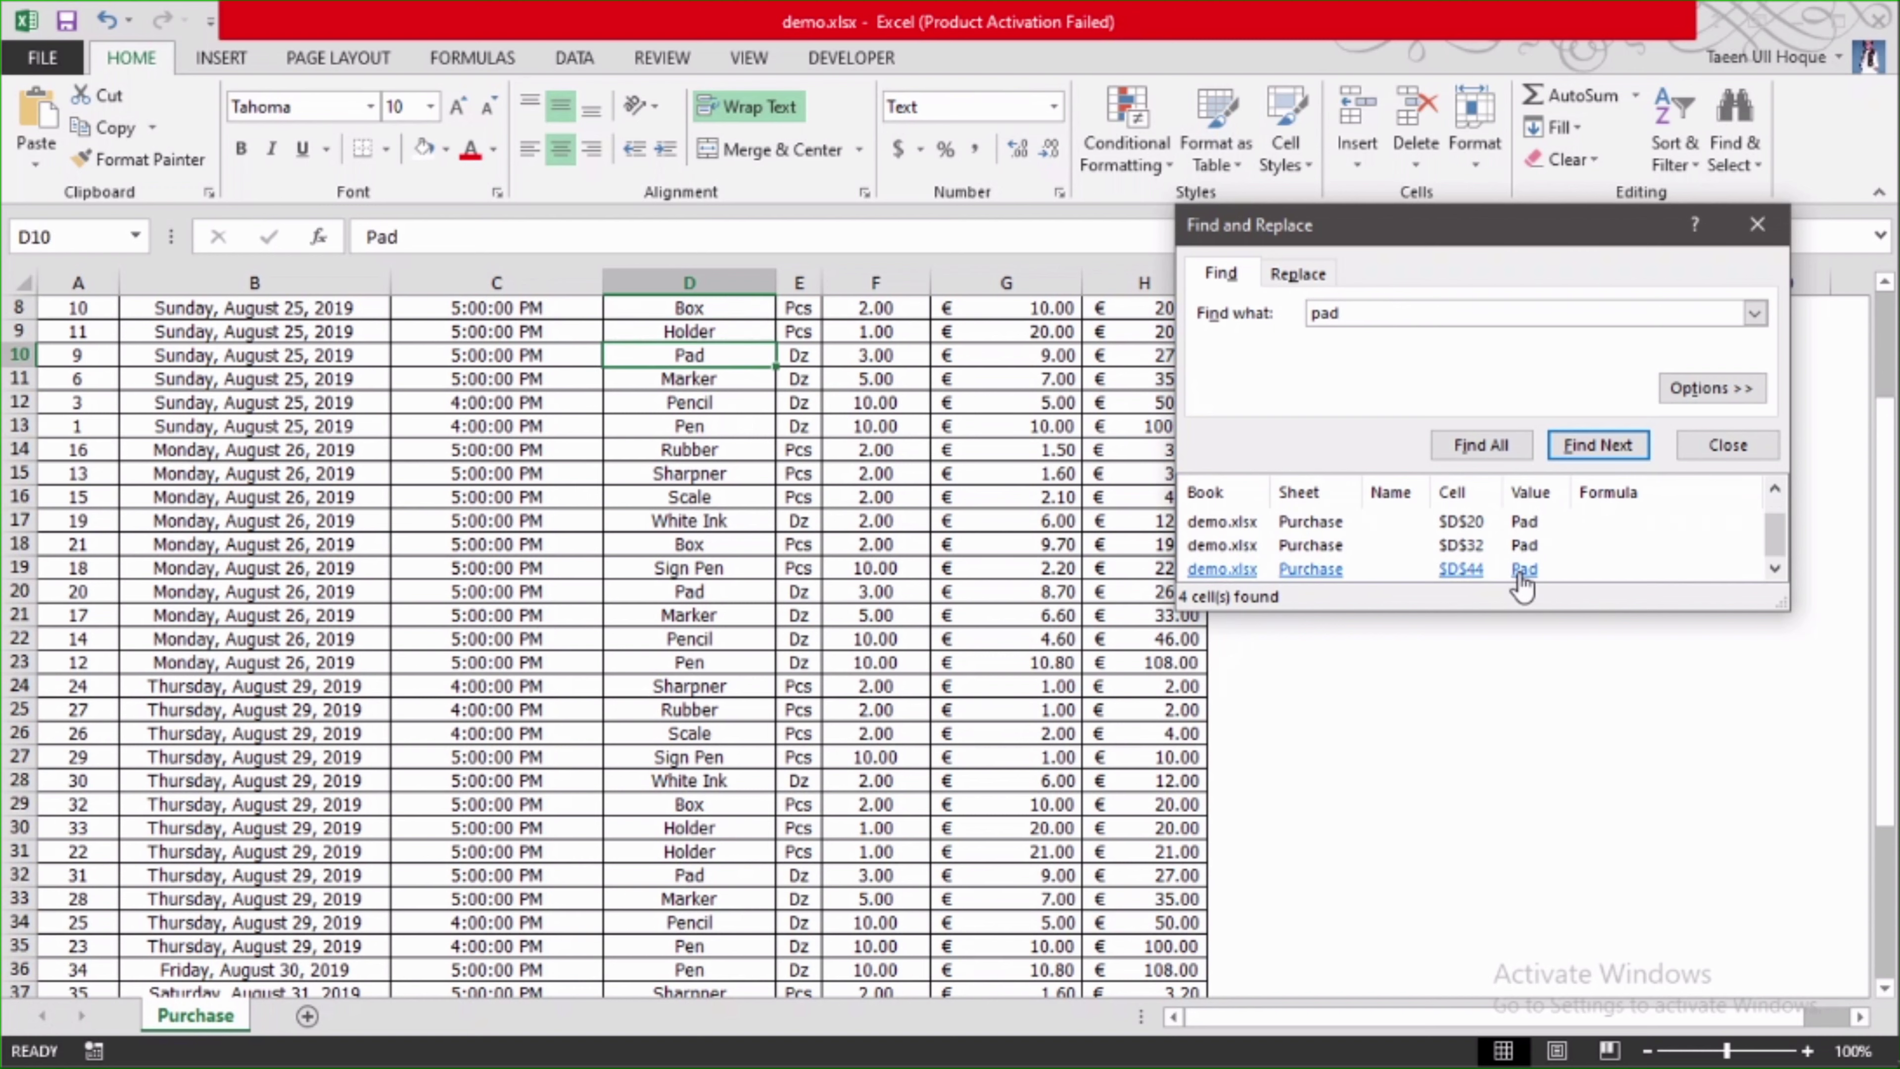
scroll(1363, 550, up, 1)
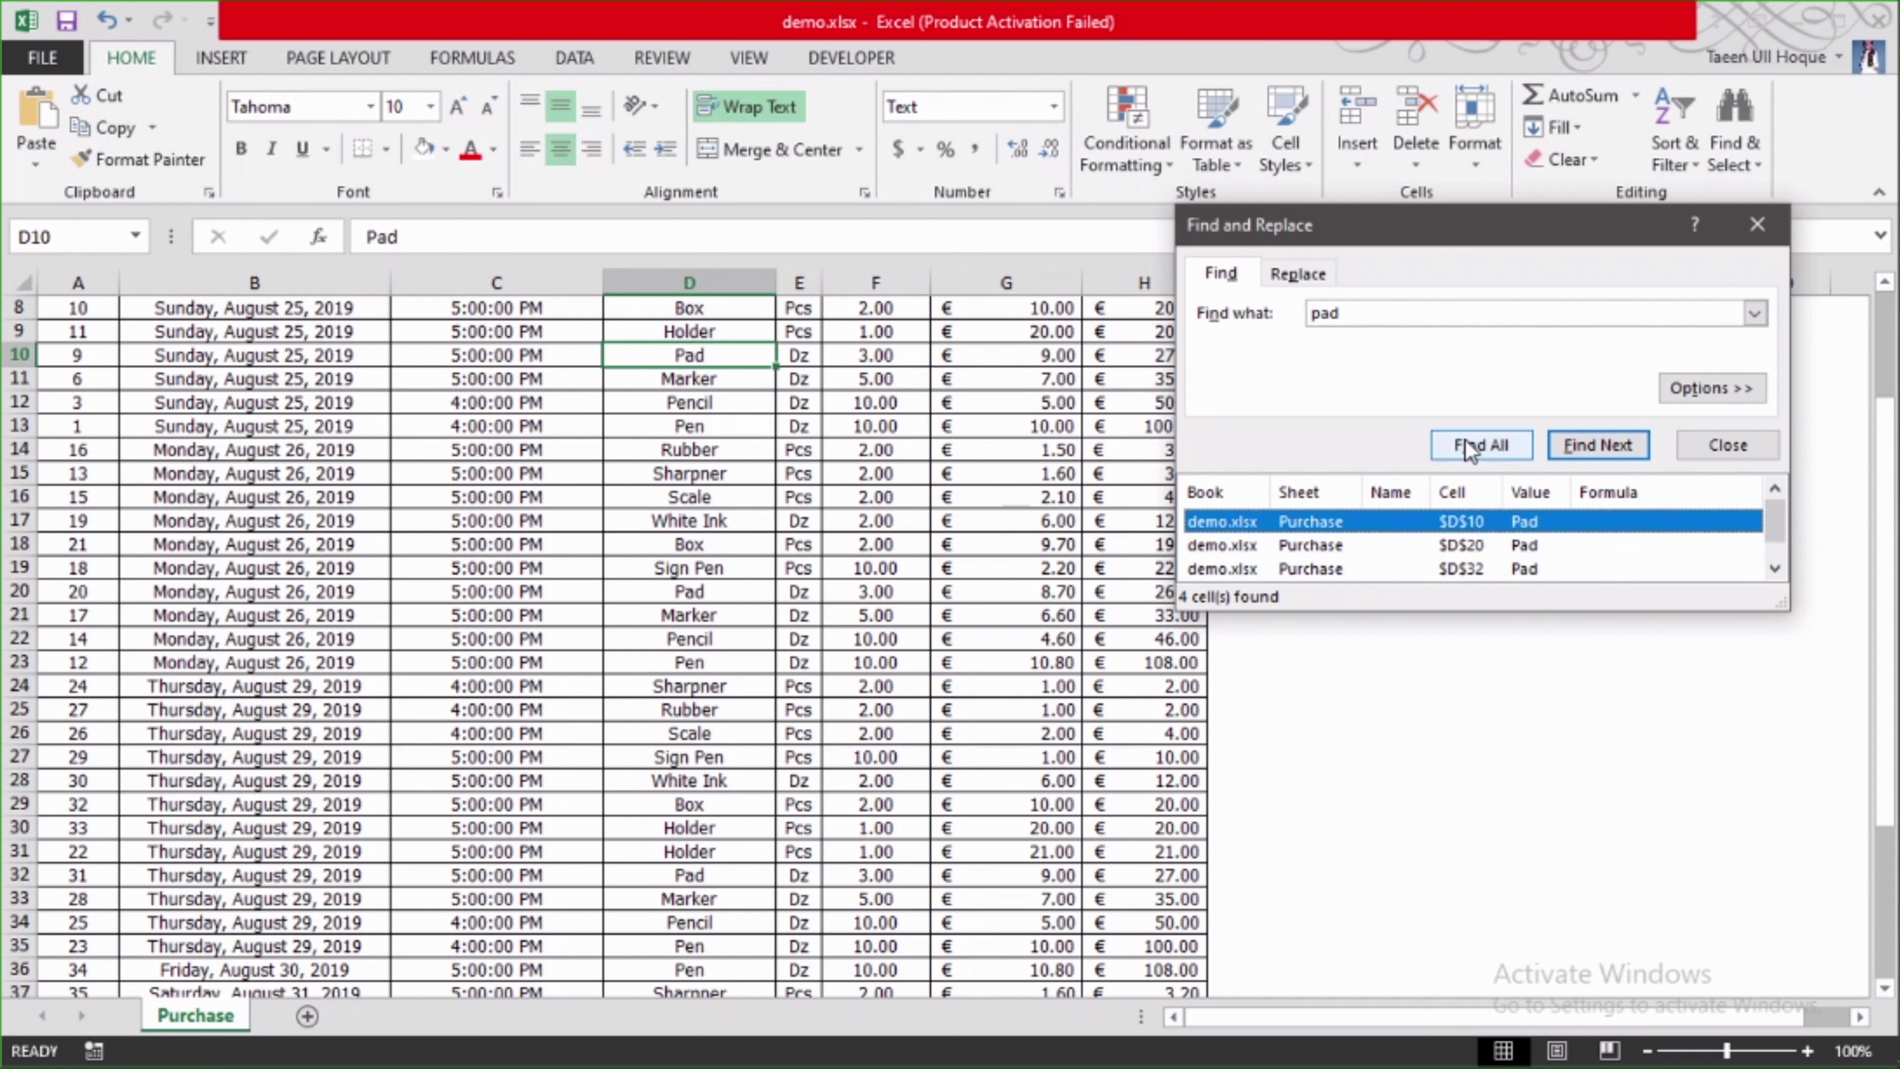
click(1599, 449)
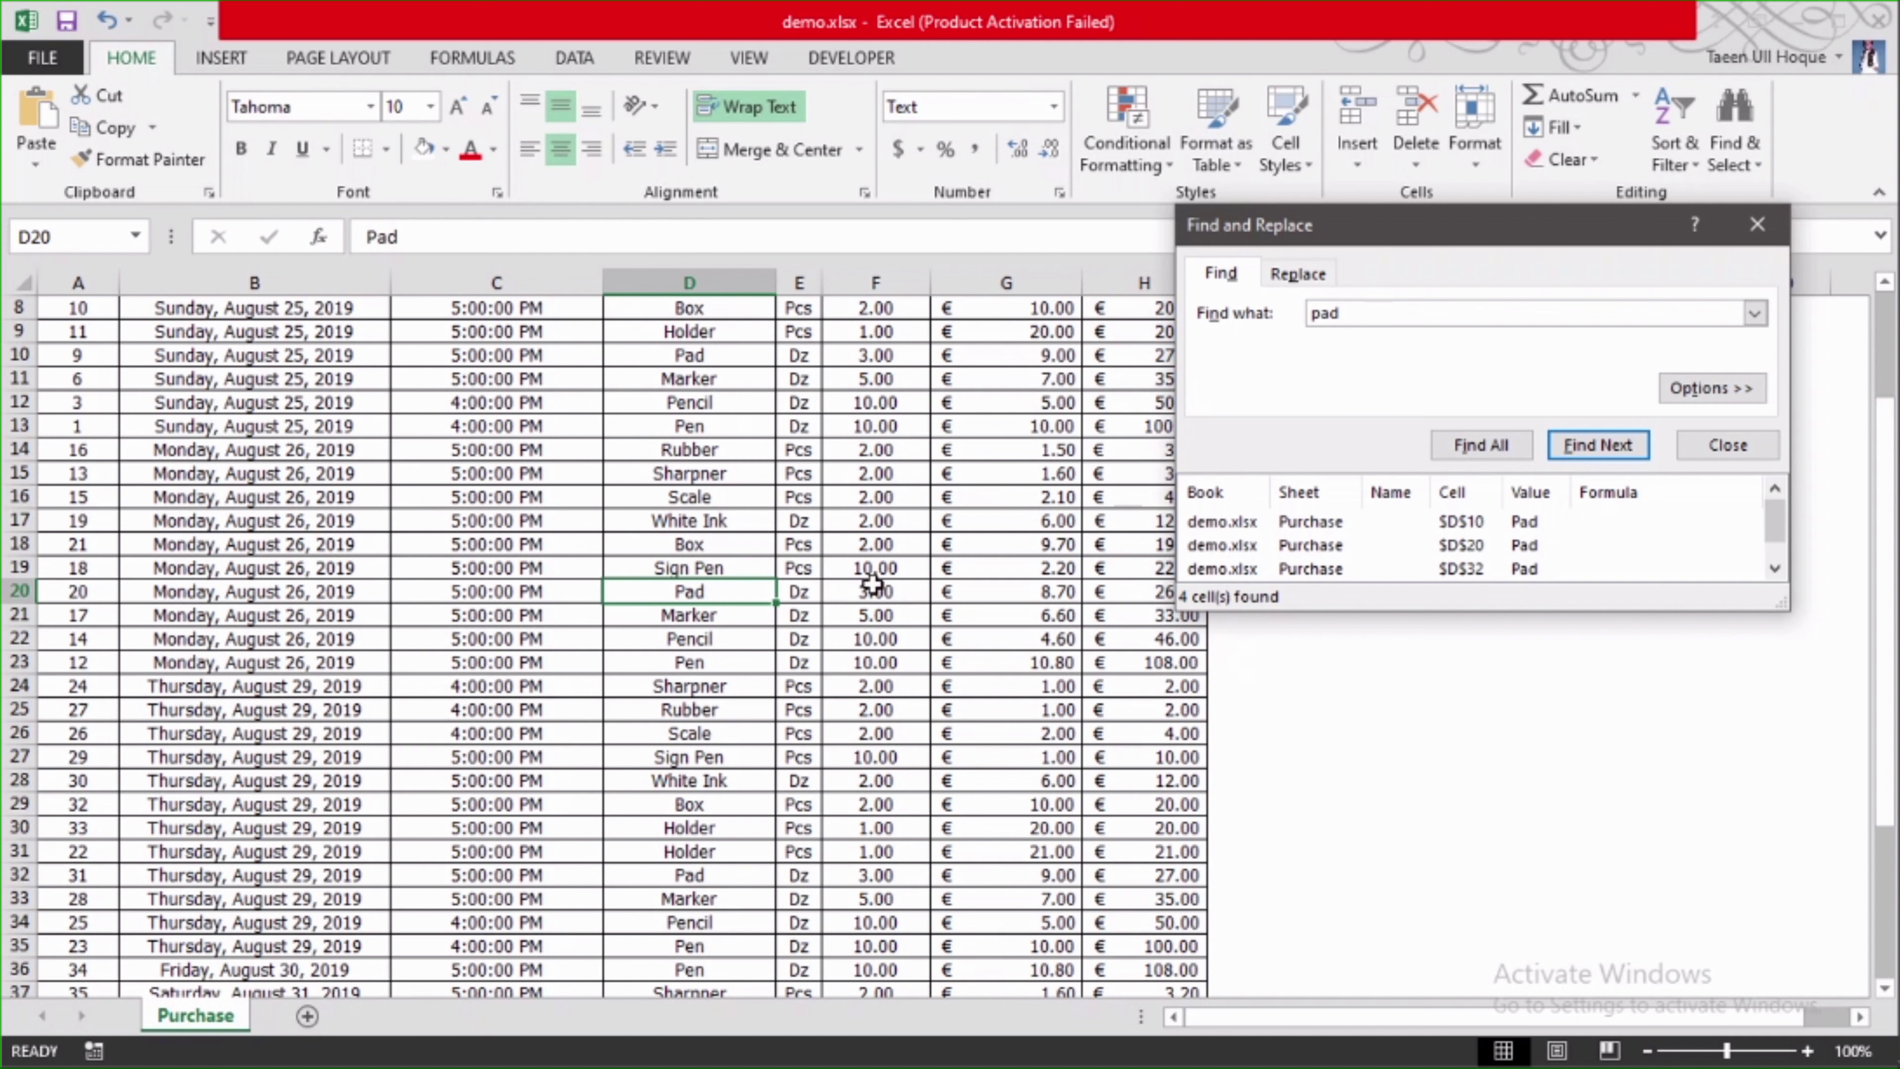
click(1598, 451)
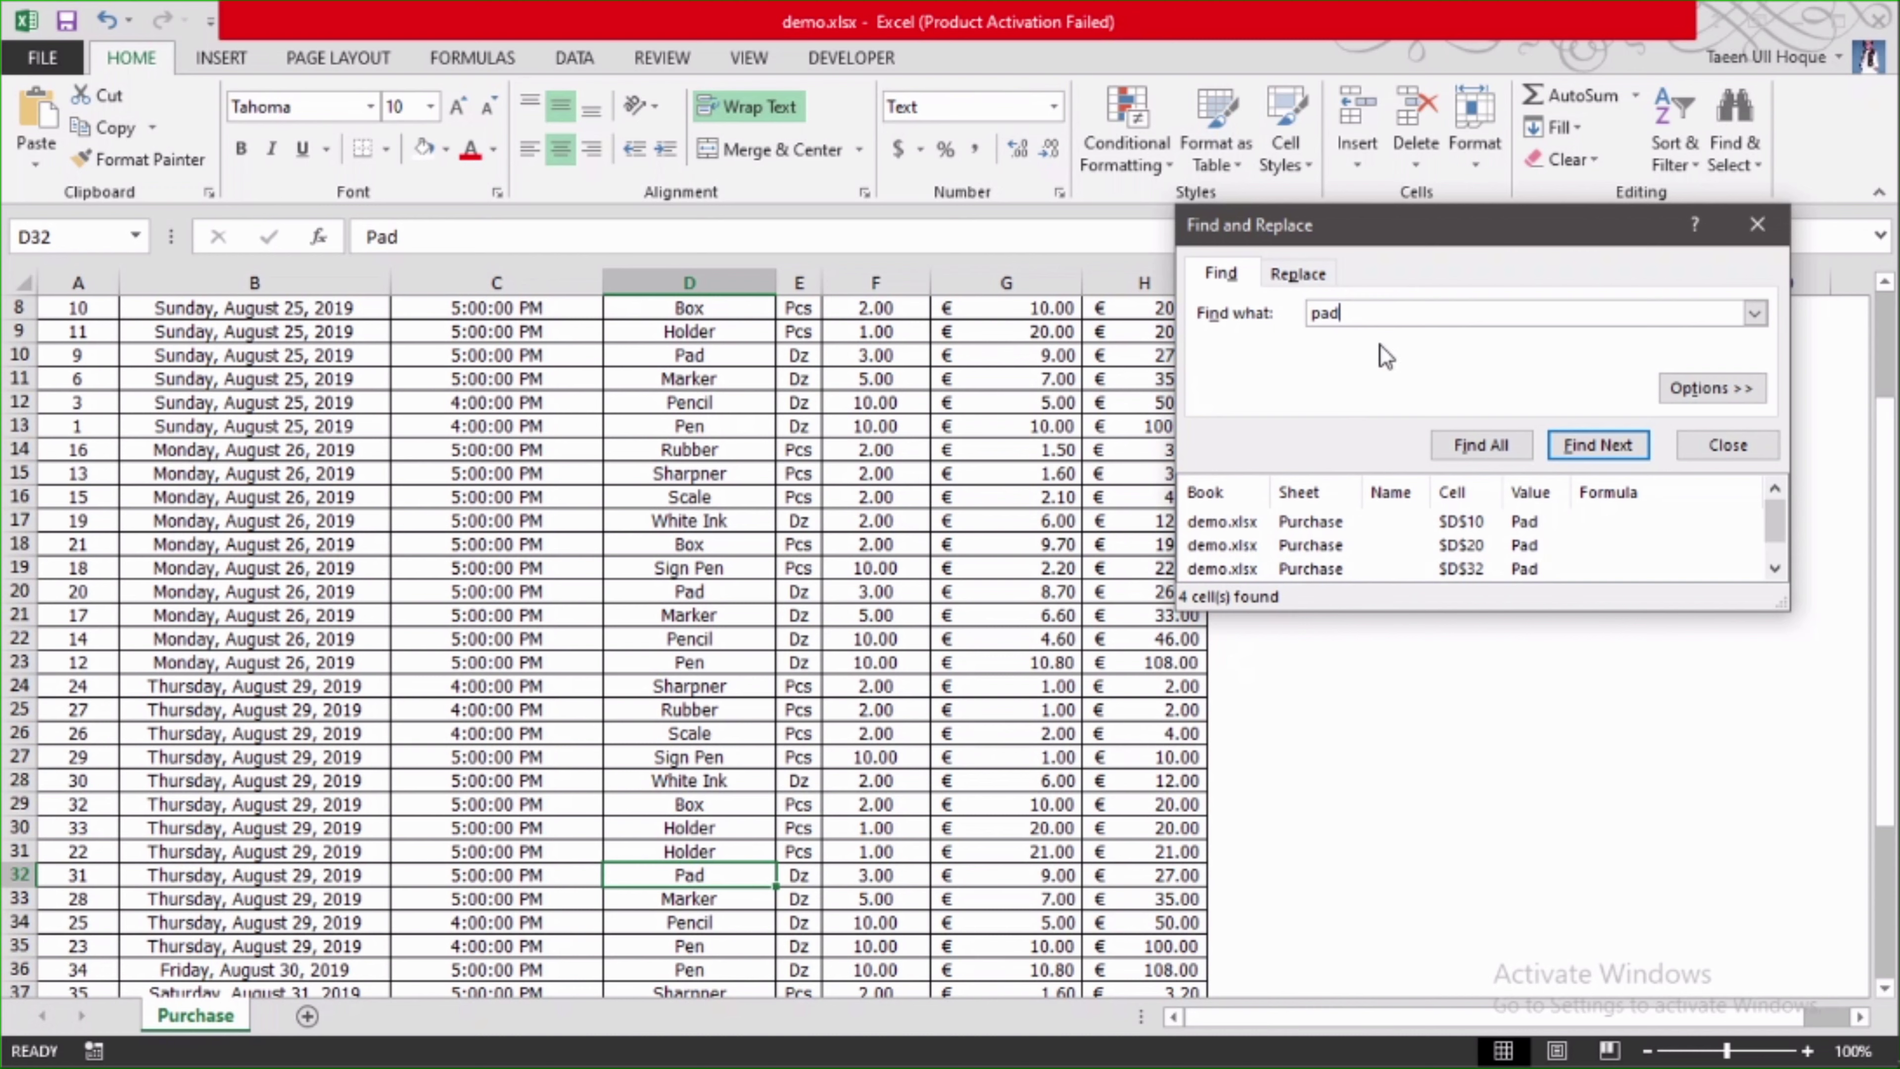
click(1756, 317)
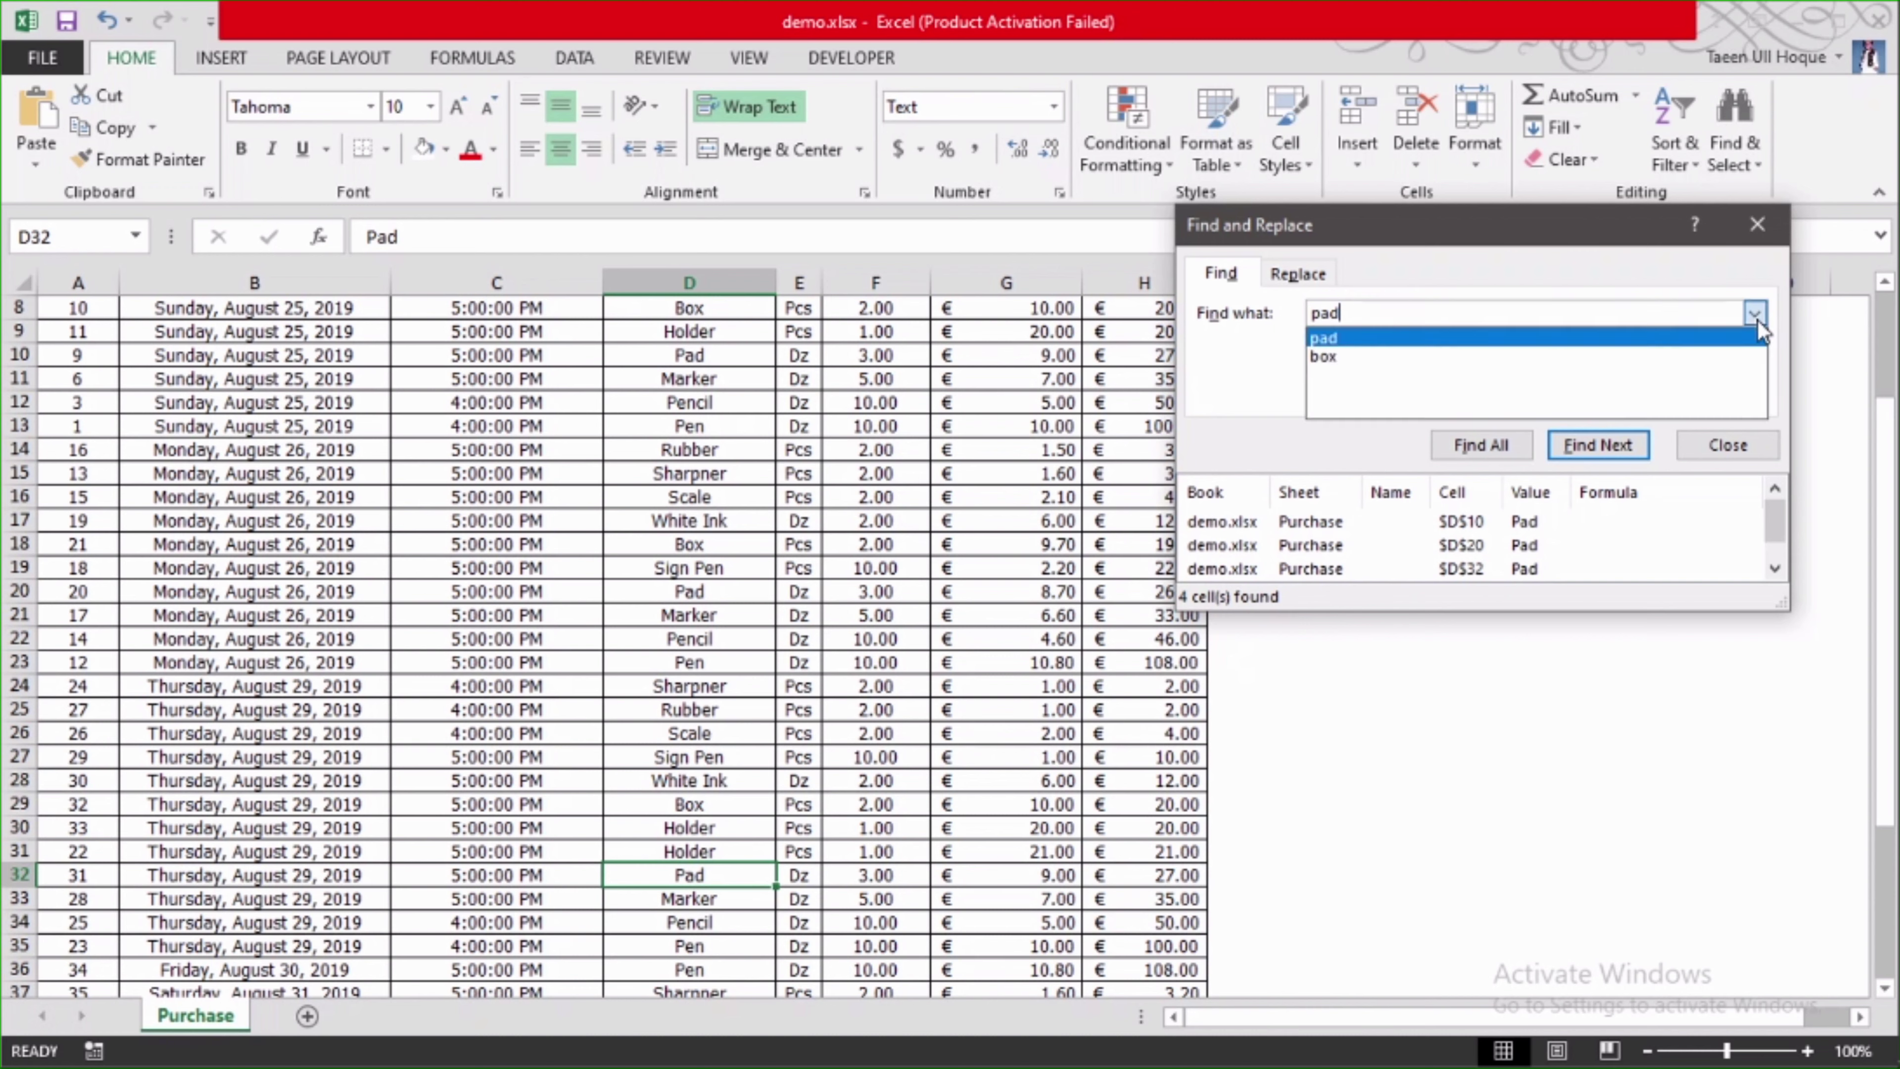
click(1398, 358)
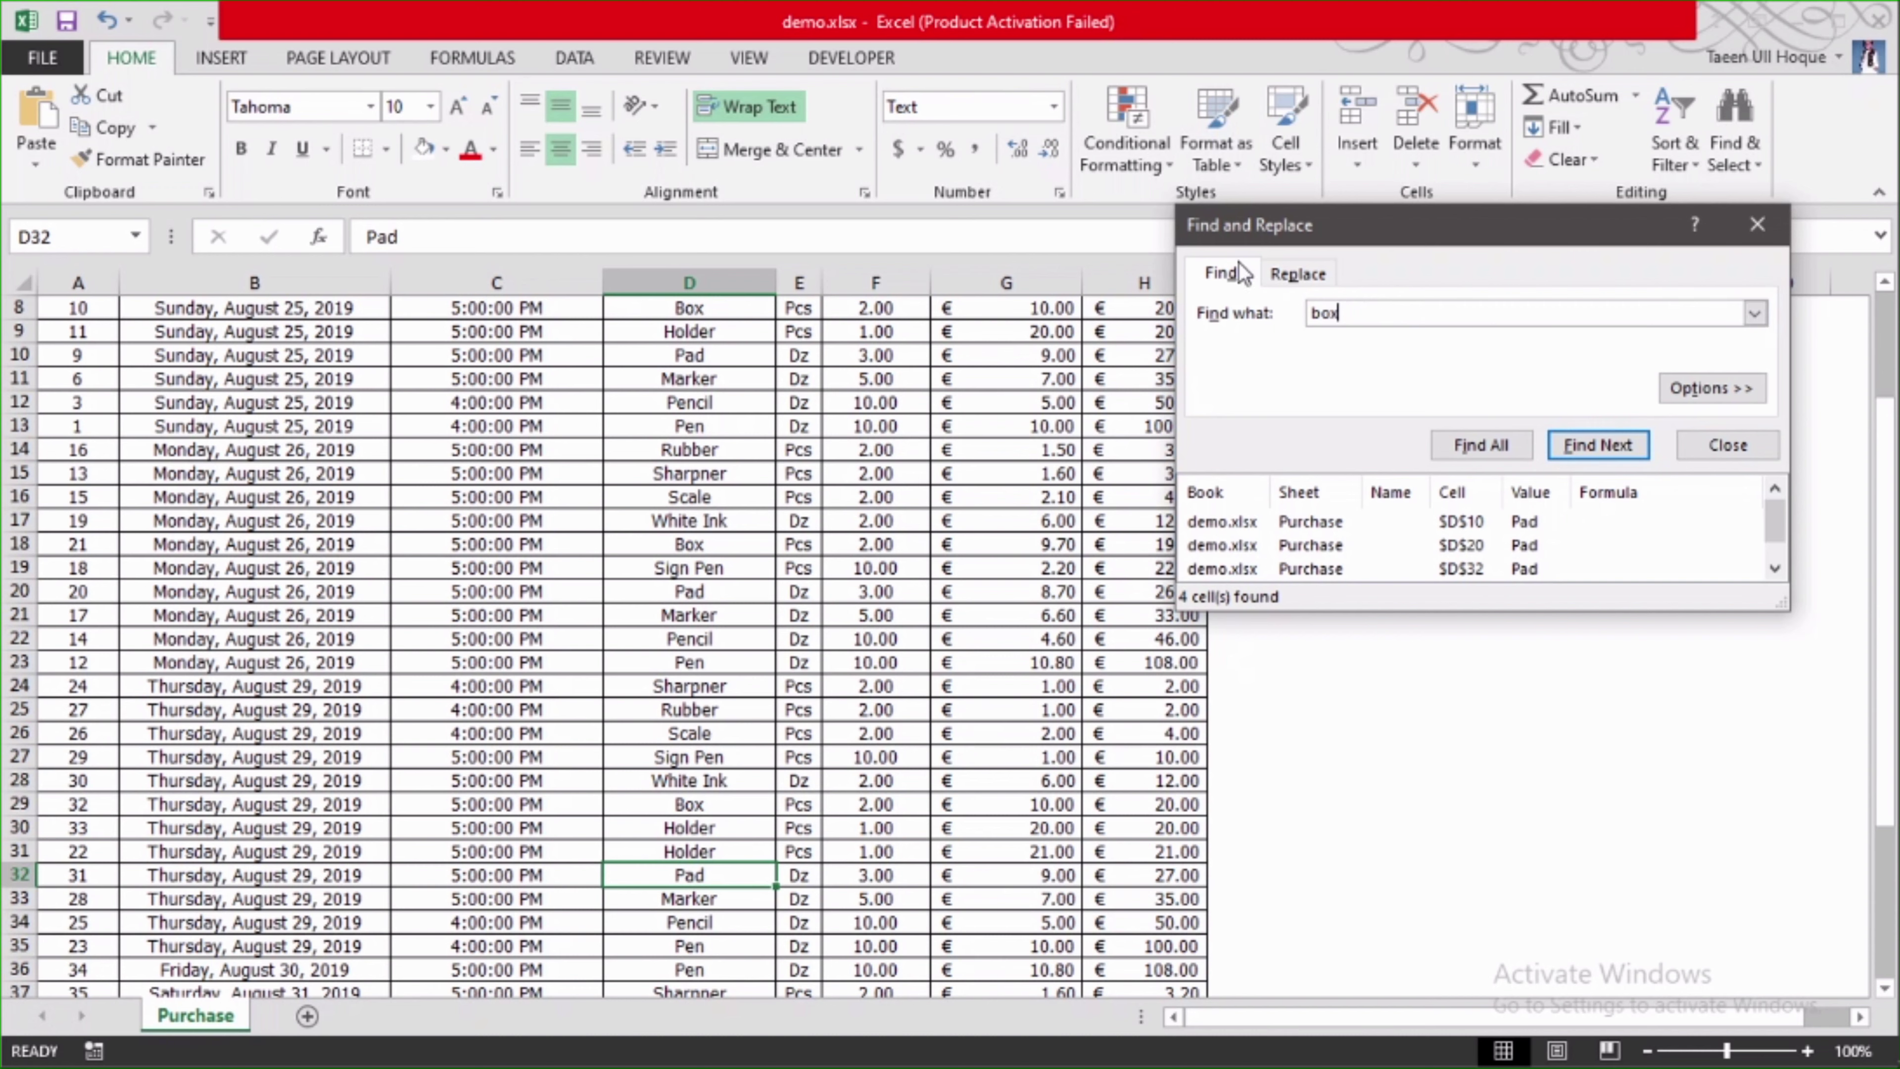
- On the Replace tab, replace all 'box' with 'bag' and confirm the 4 replacements
click(1298, 273)
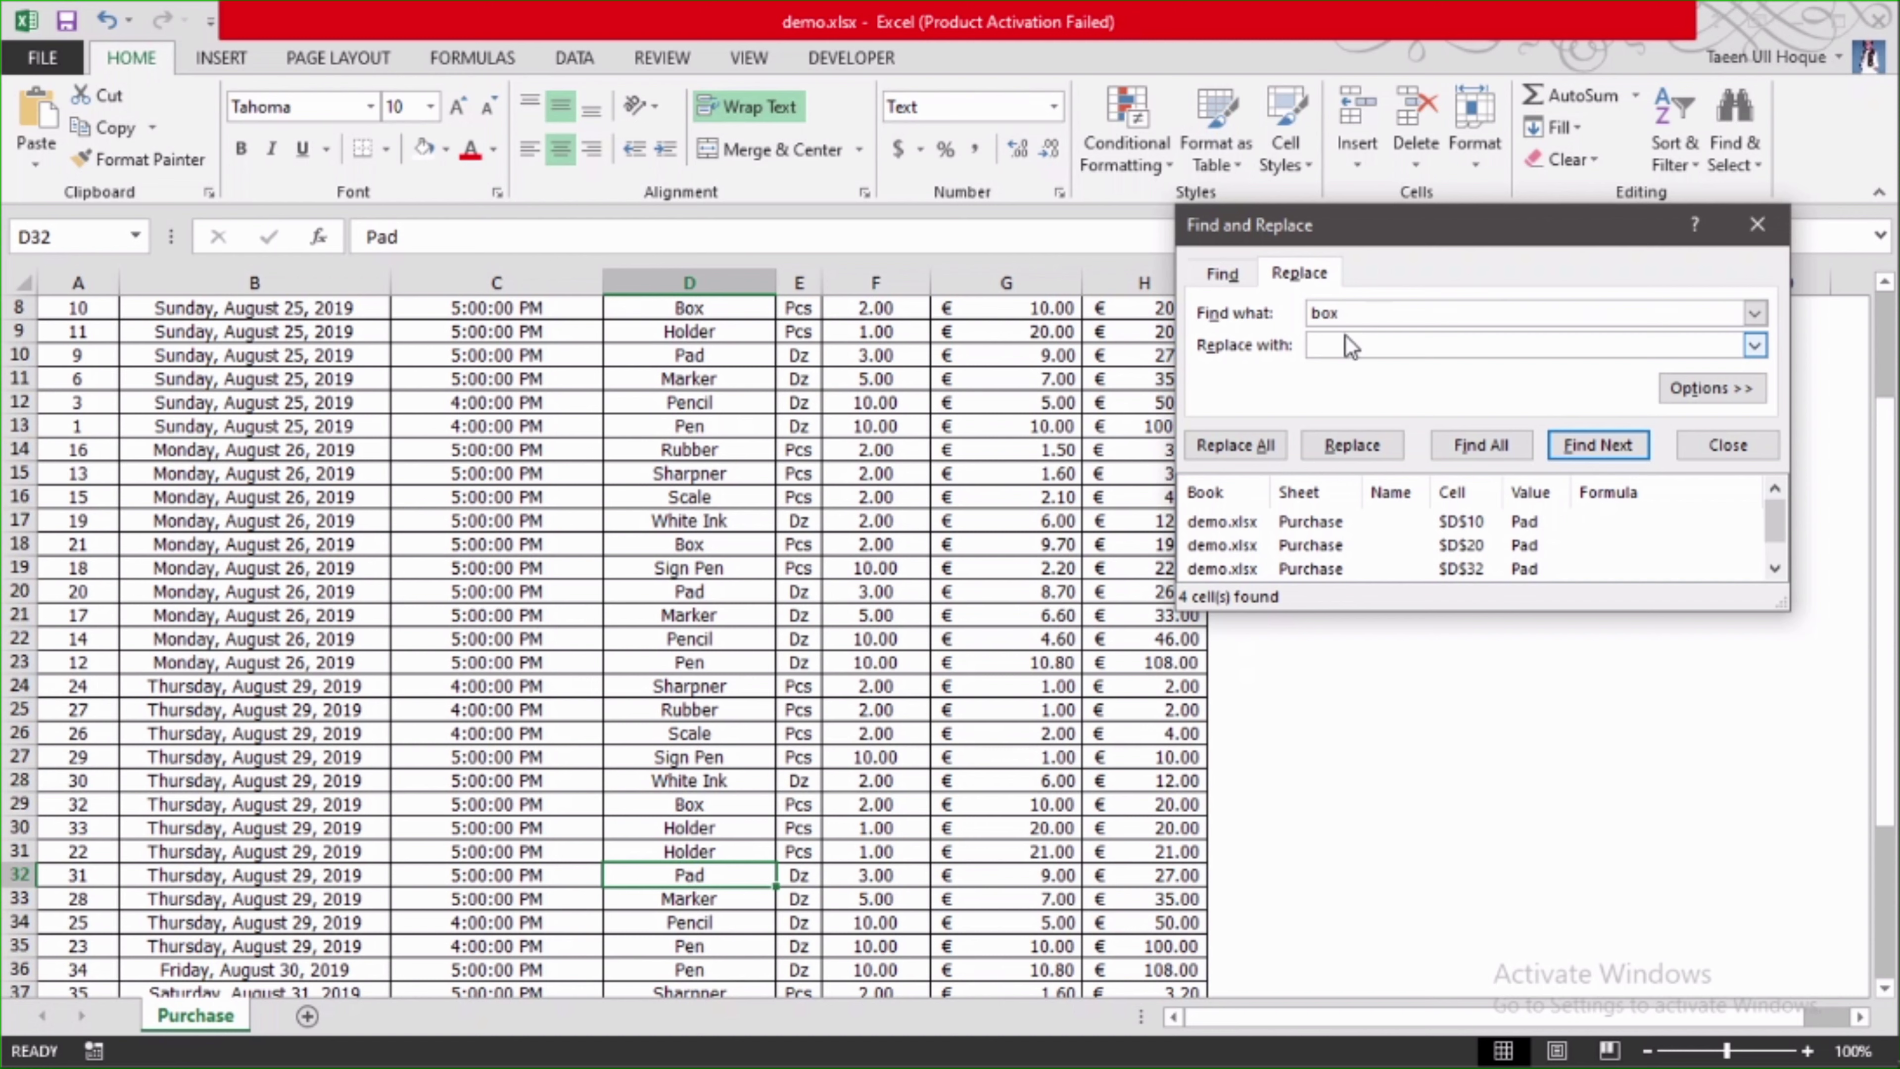
text(bag)
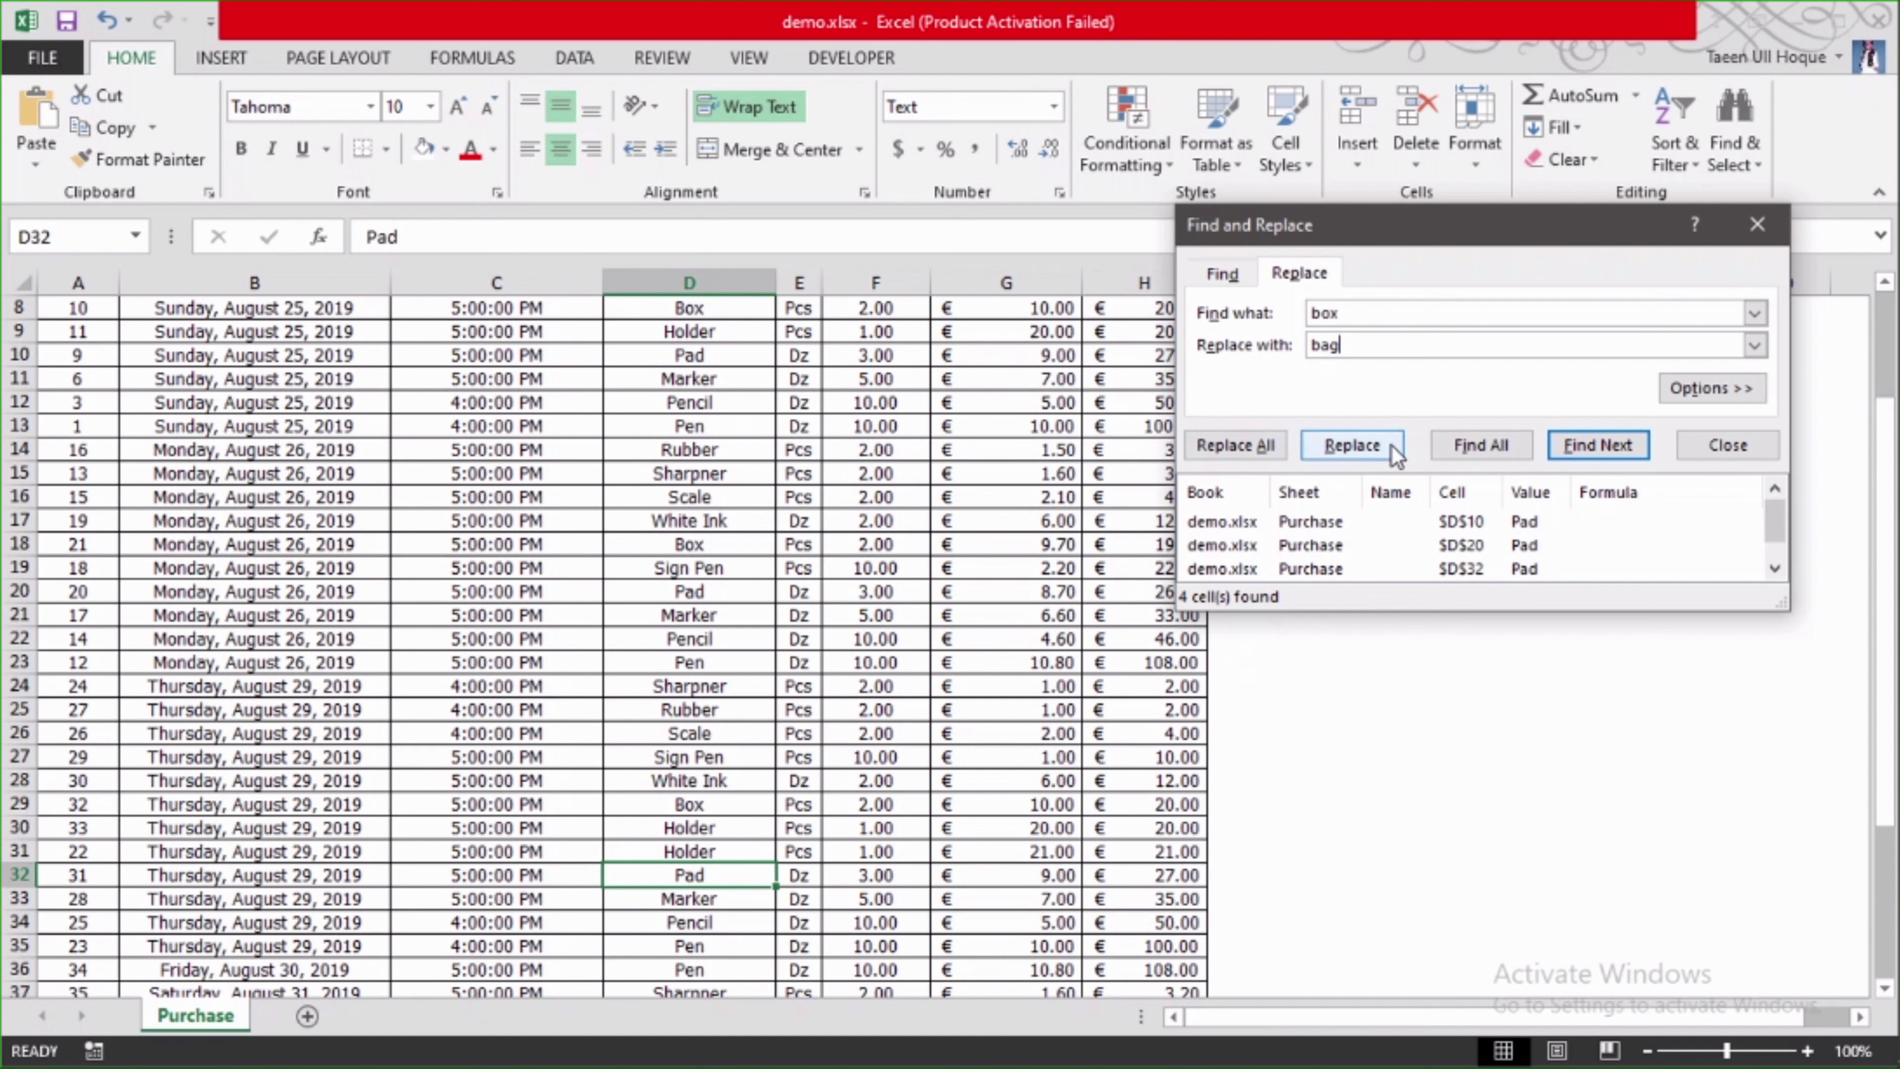
click(1239, 446)
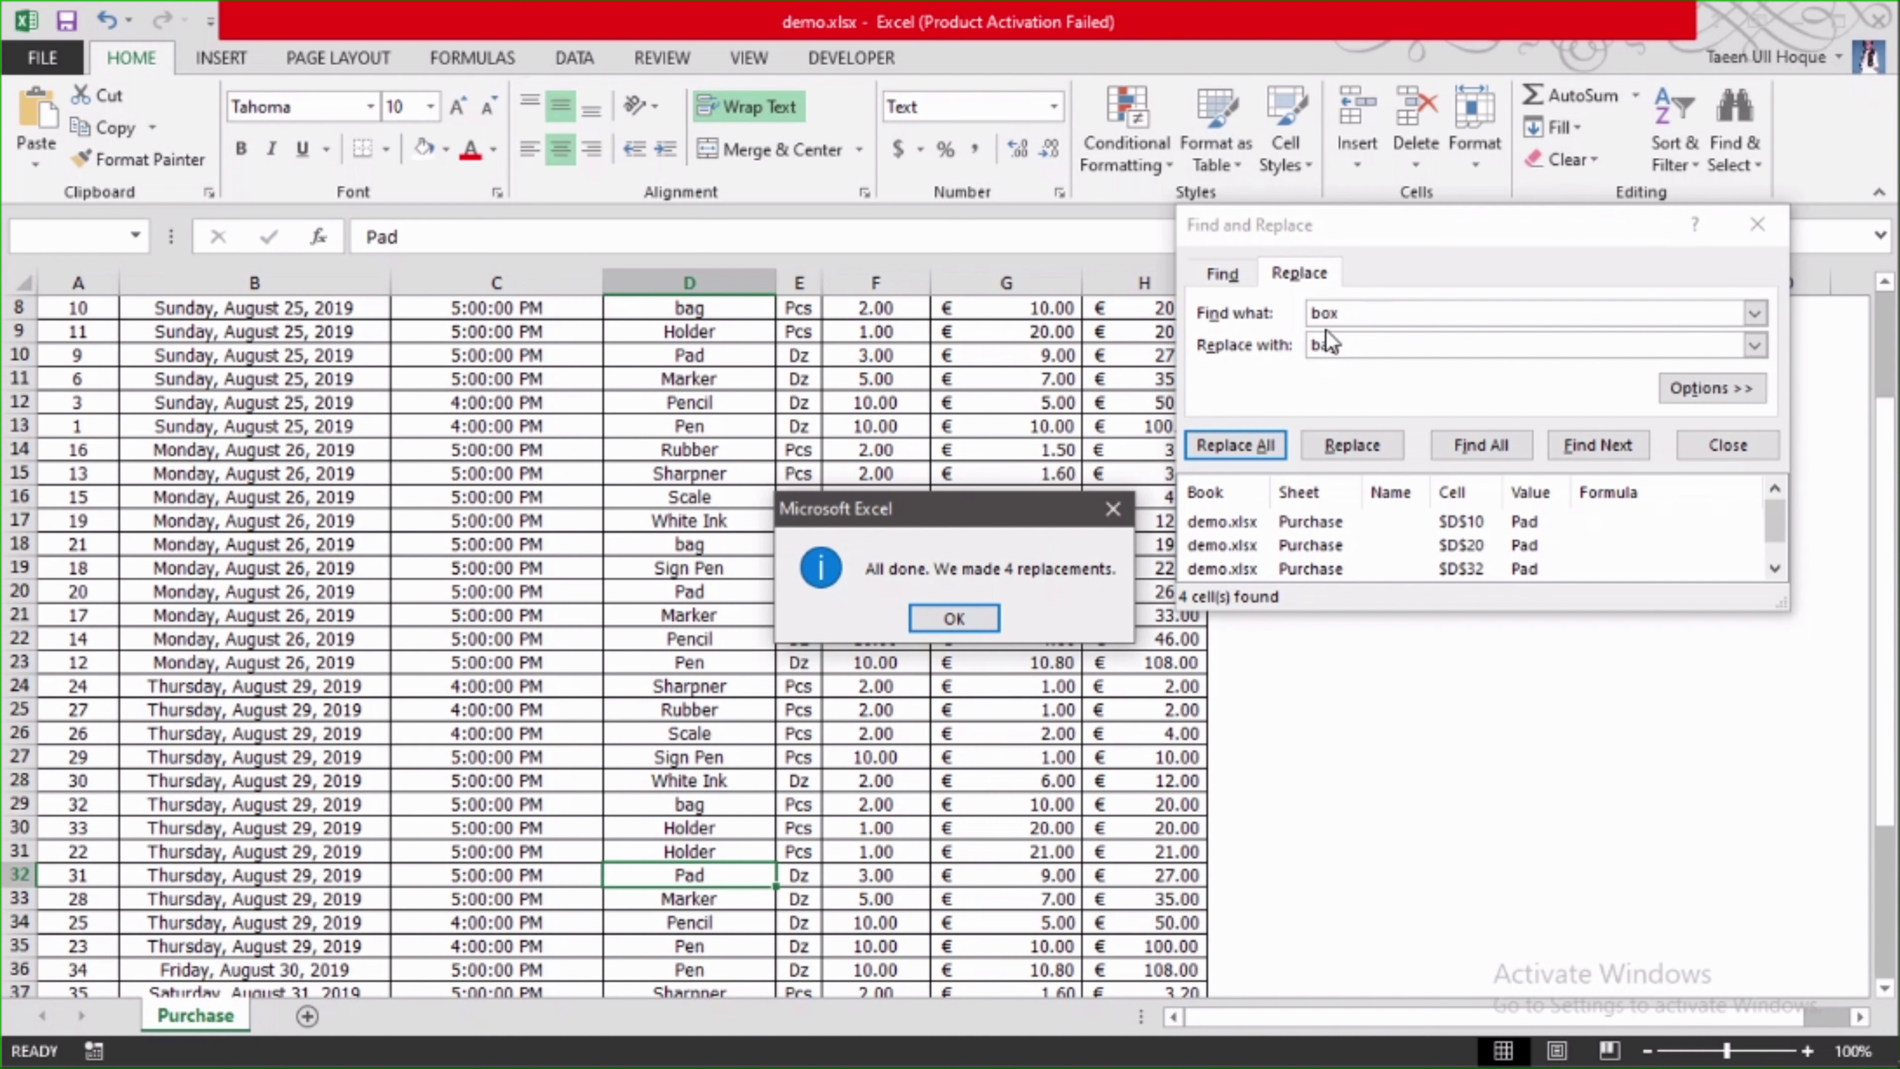
click(971, 618)
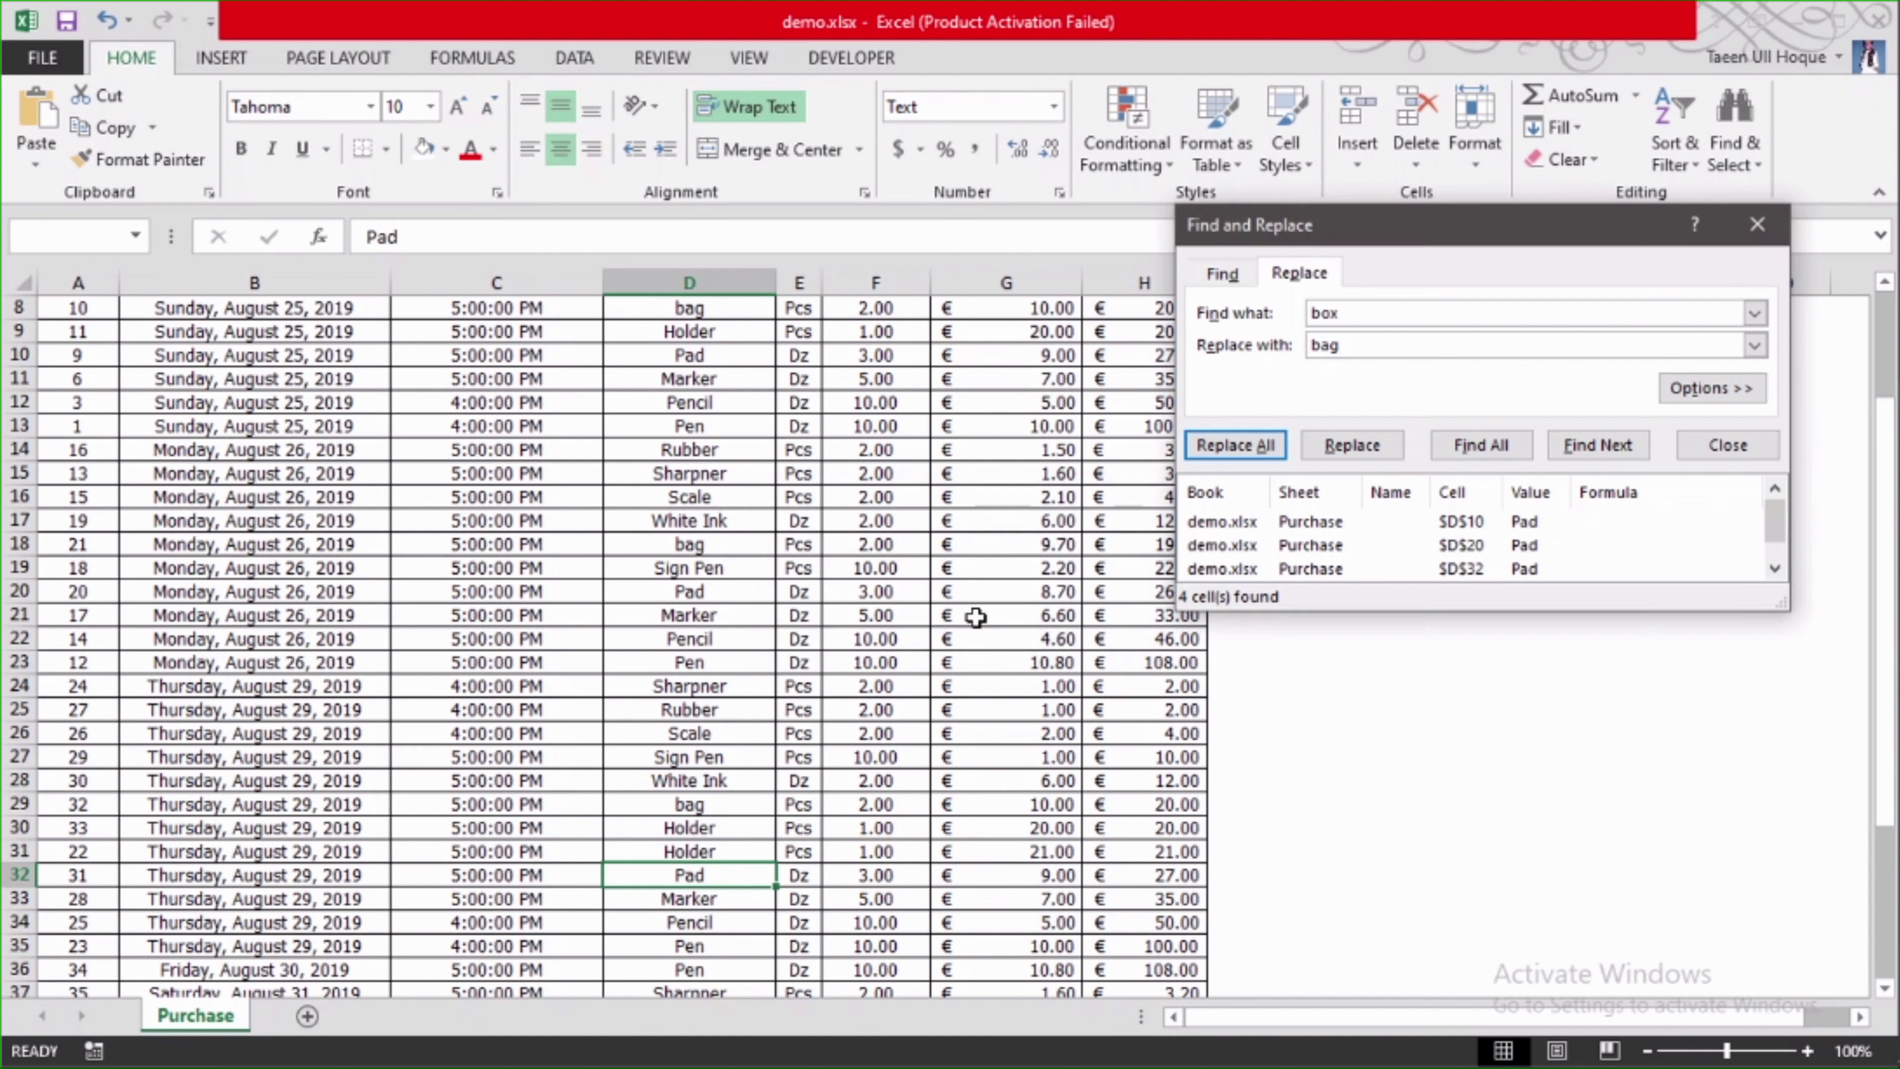
- Close Find and Replace and check cells D4, D10, and the new bag entries in D18 and D29
click(1765, 233)
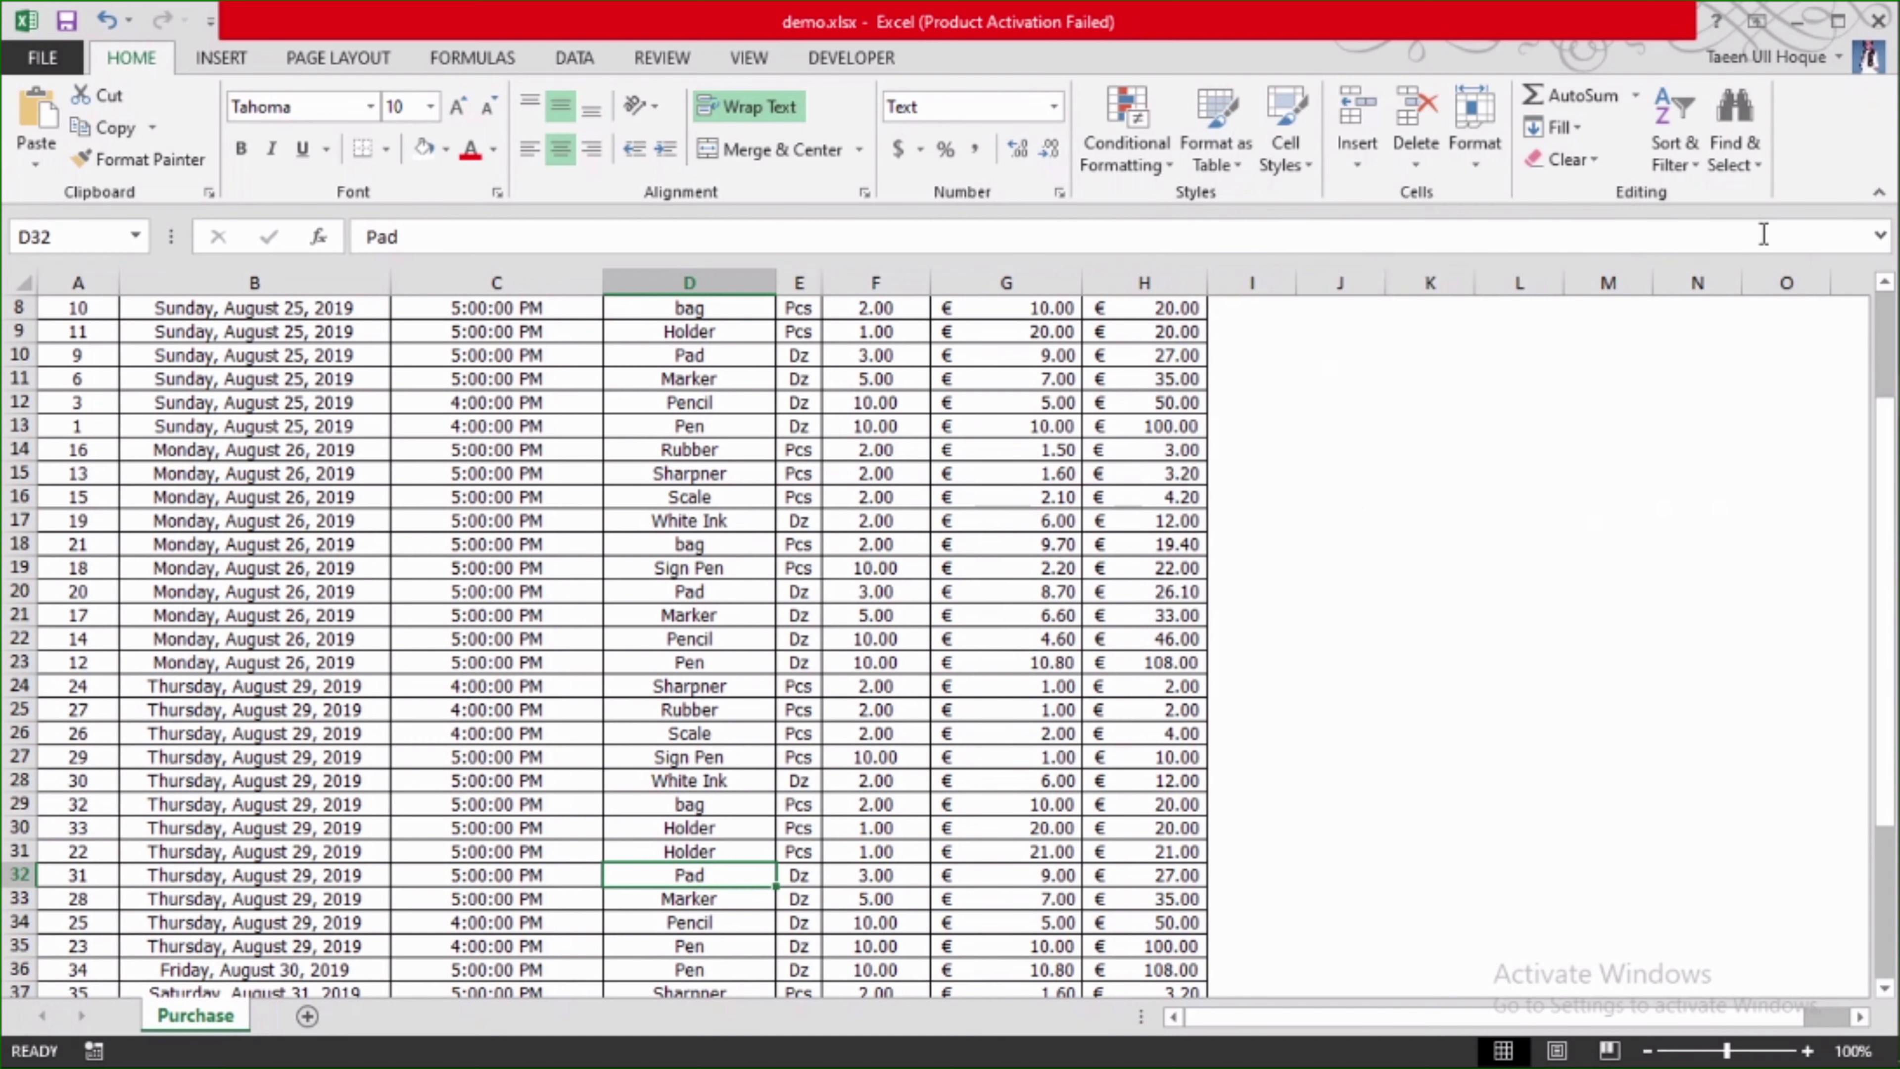
scroll(748, 516, up, 3)
click(738, 385)
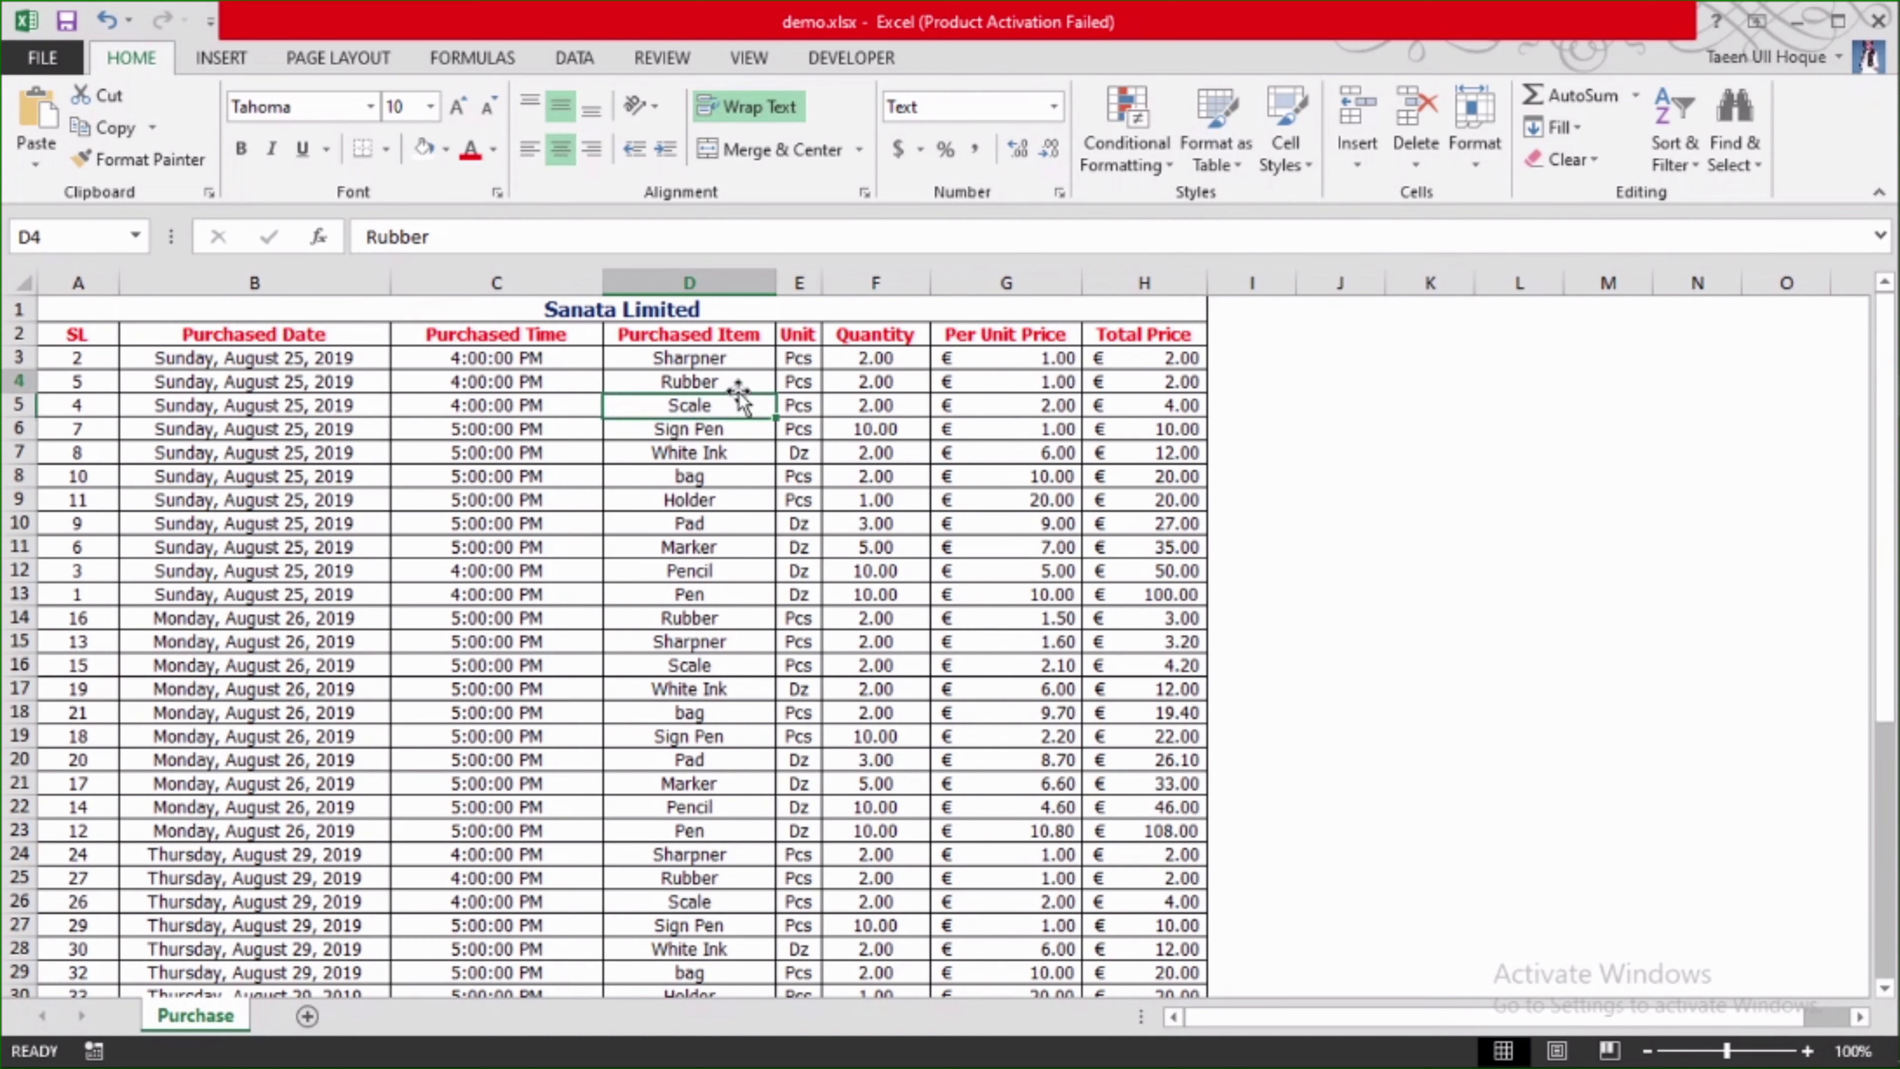
click(738, 528)
click(737, 717)
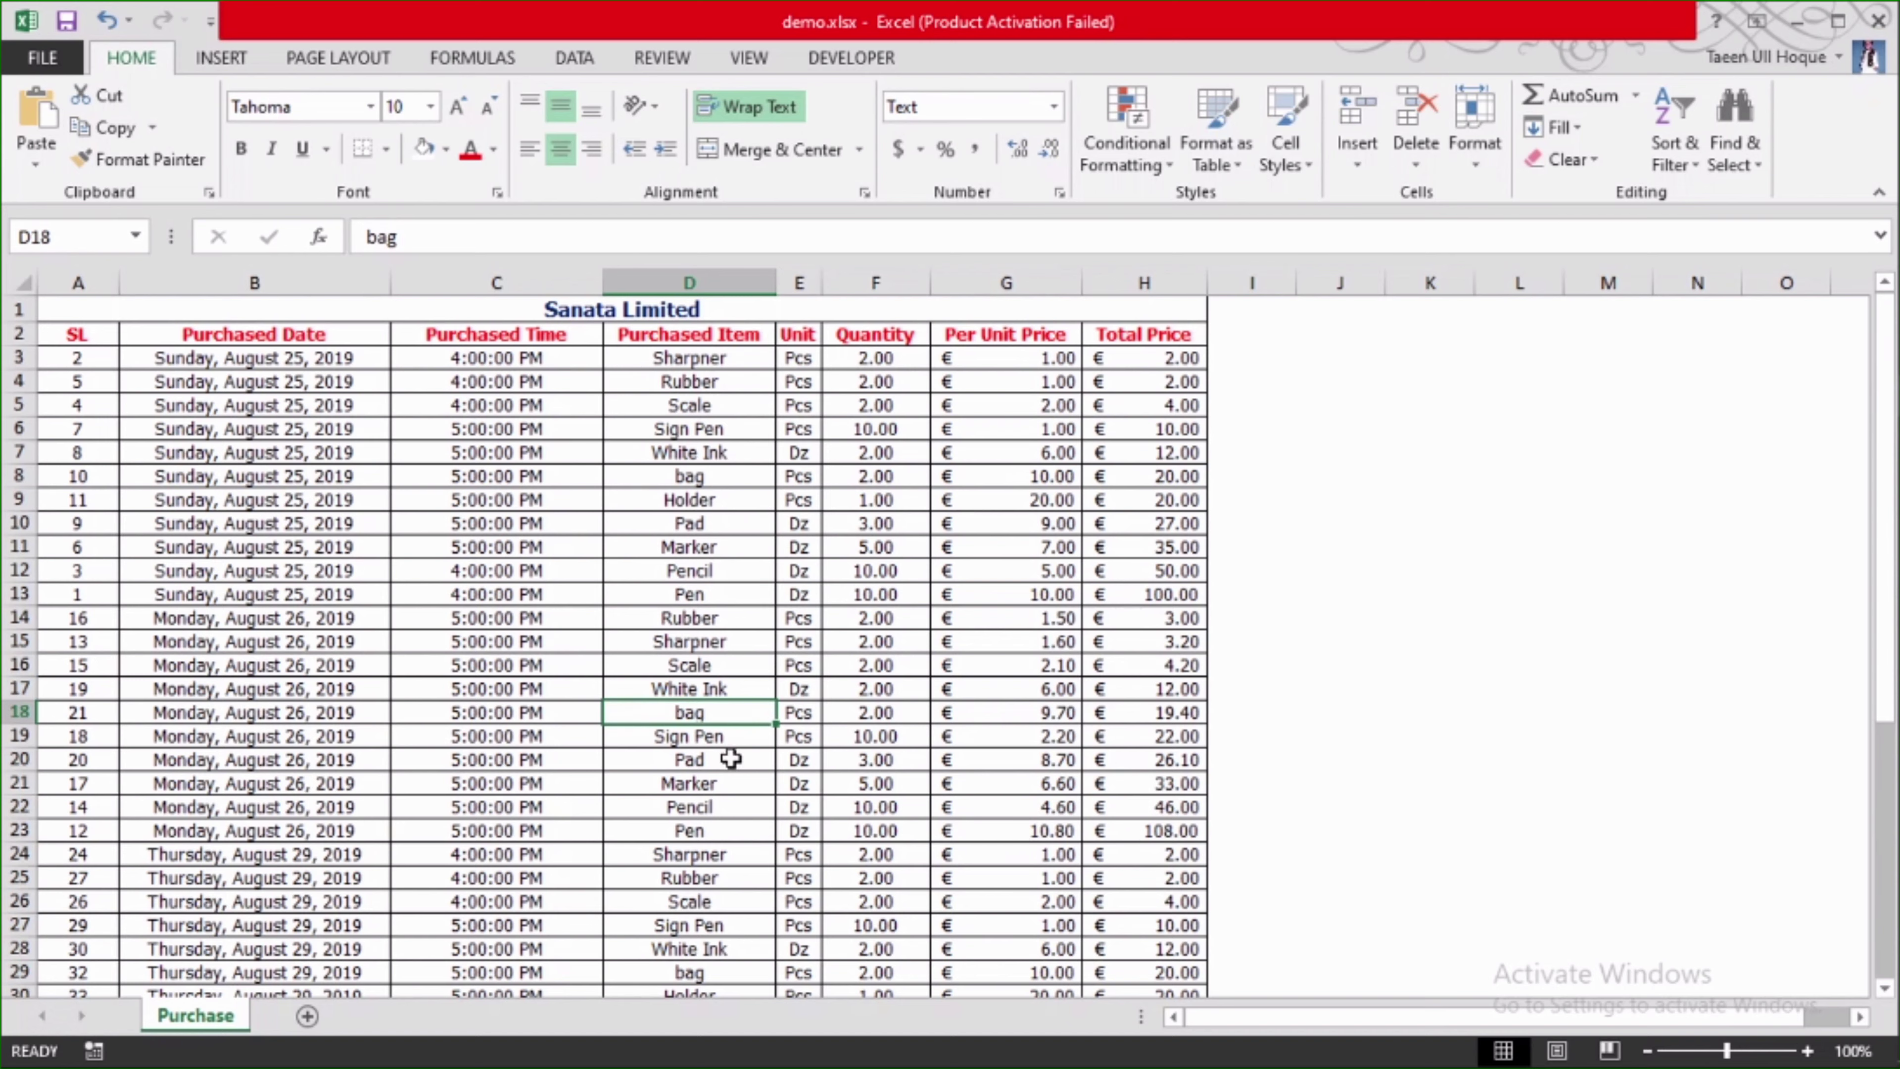
click(725, 970)
- Scroll down to check the bag entry in D45, then open the Find & Select menu
scroll(778, 808, down, 2)
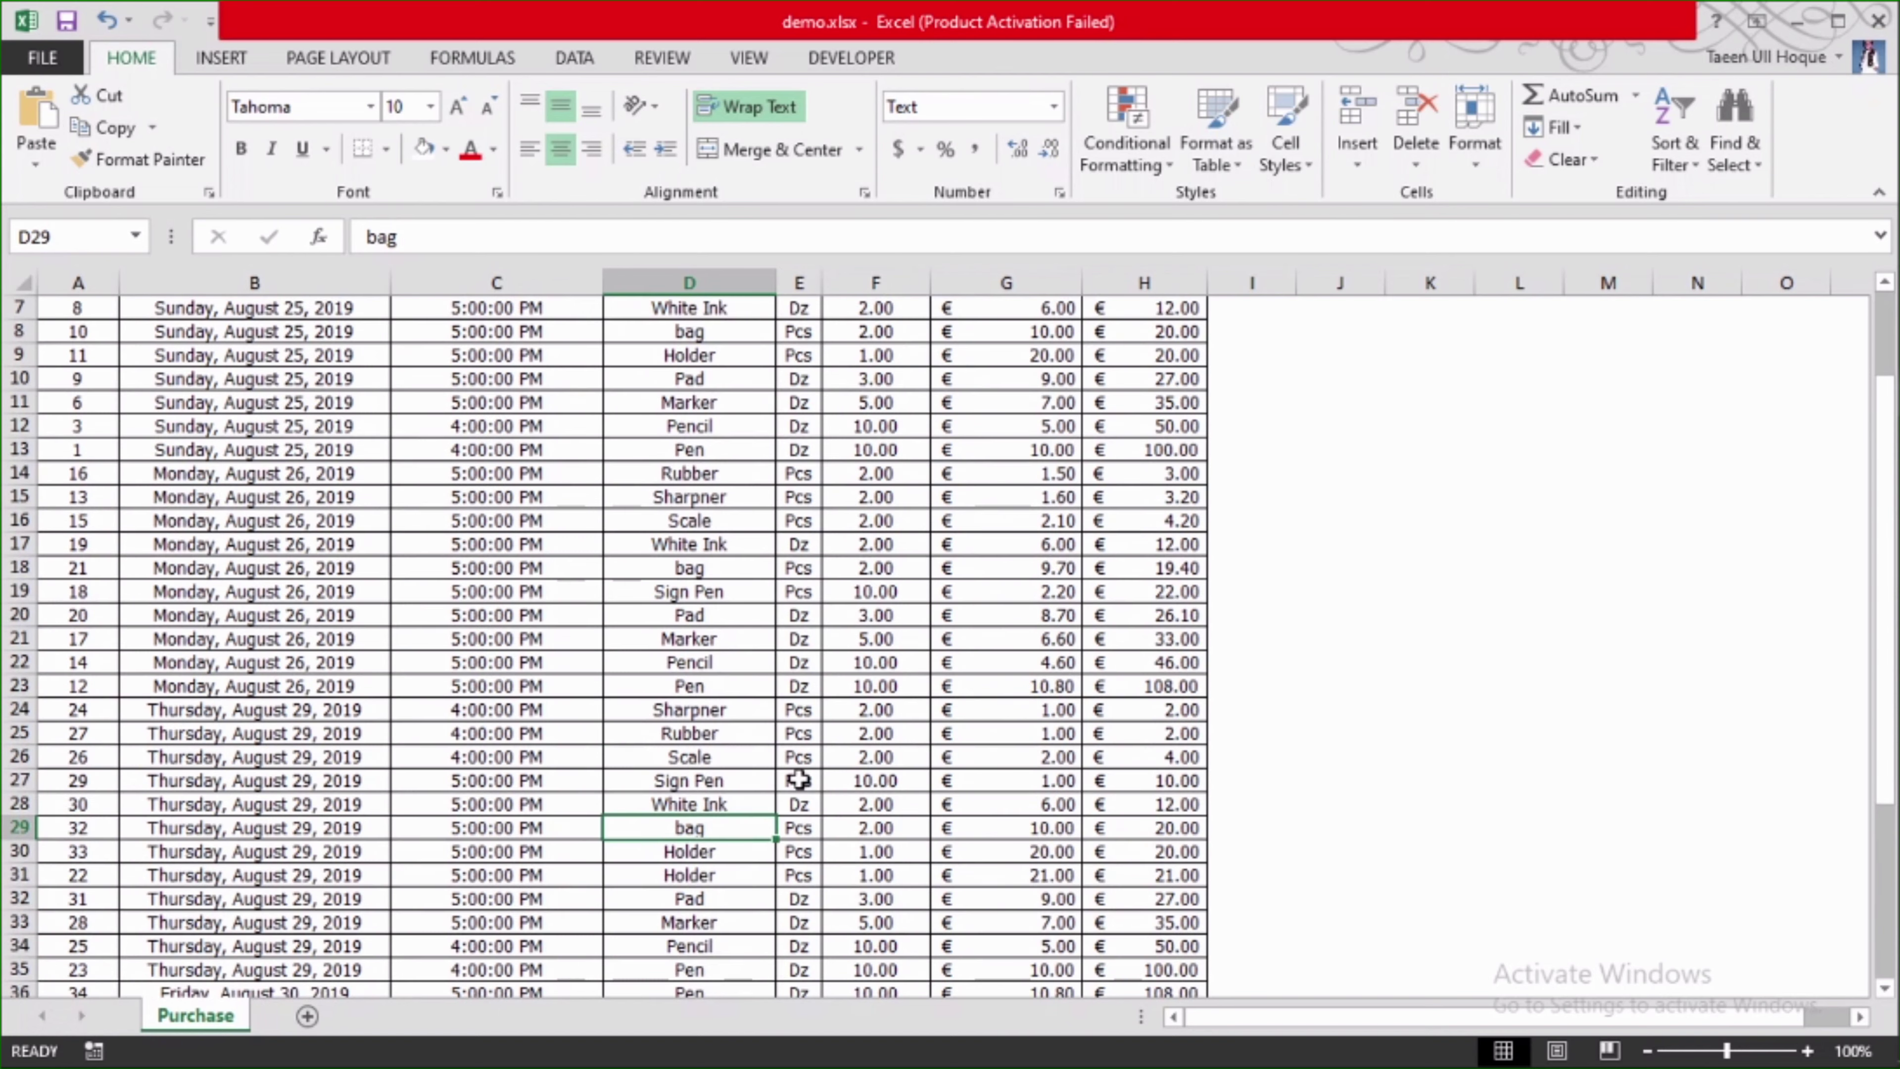
scroll(744, 849, down, 1)
scroll(743, 849, down, 1)
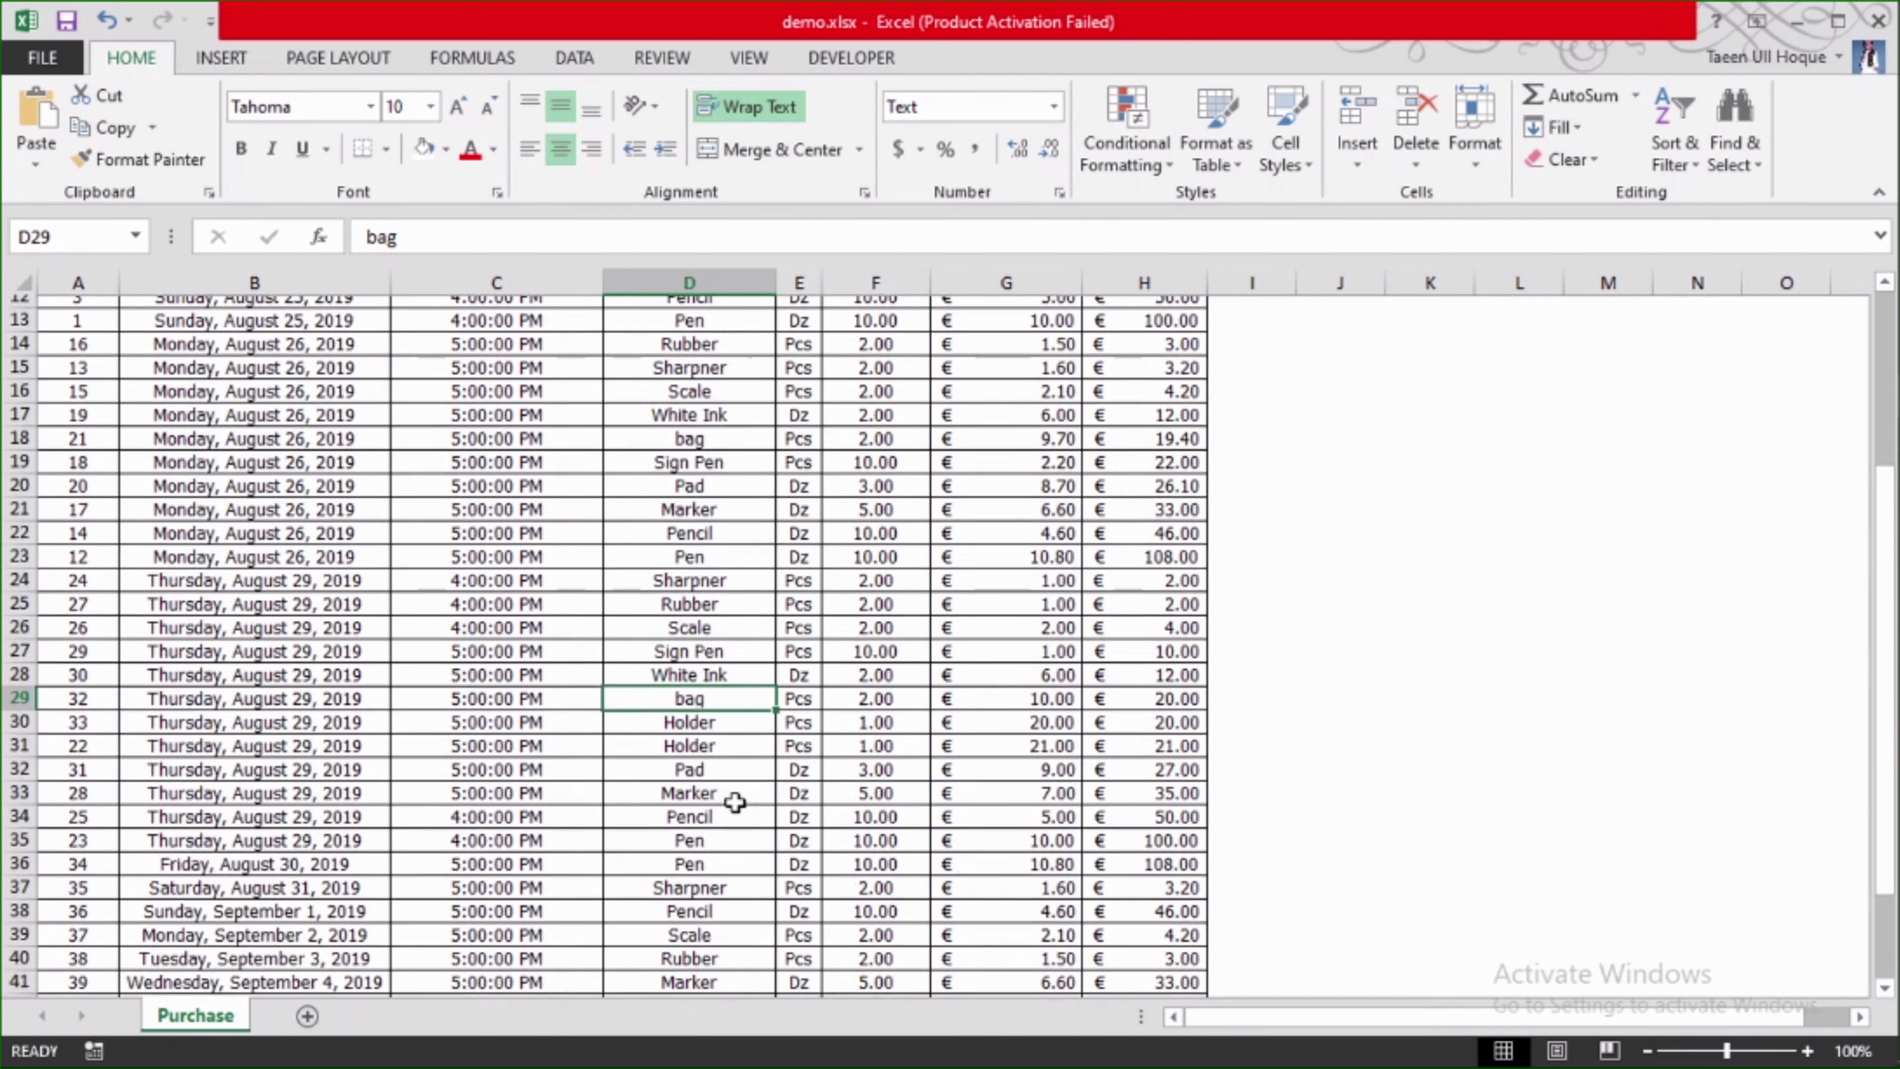
scroll(743, 849, down, 1)
scroll(742, 859, down, 1)
scroll(741, 859, down, 1)
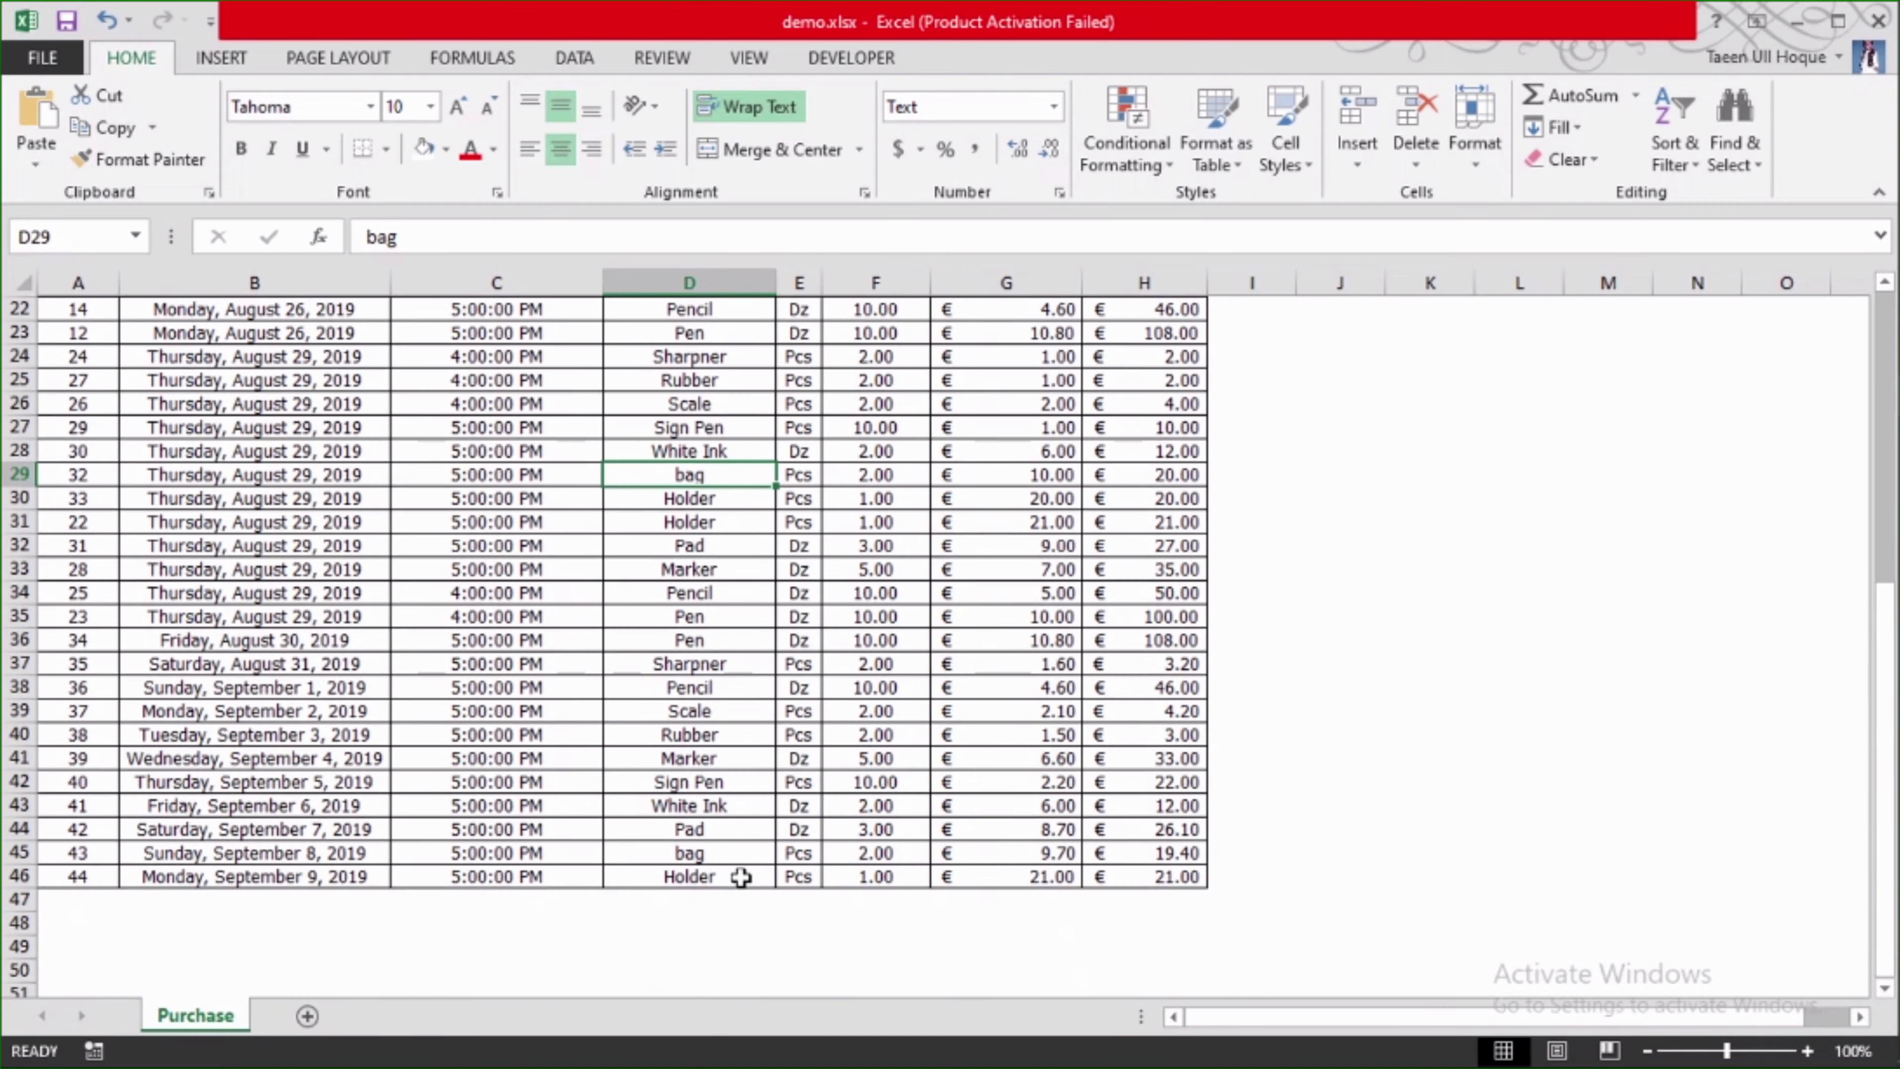
click(740, 851)
scroll(765, 807, up, 6)
scroll(765, 807, up, 1)
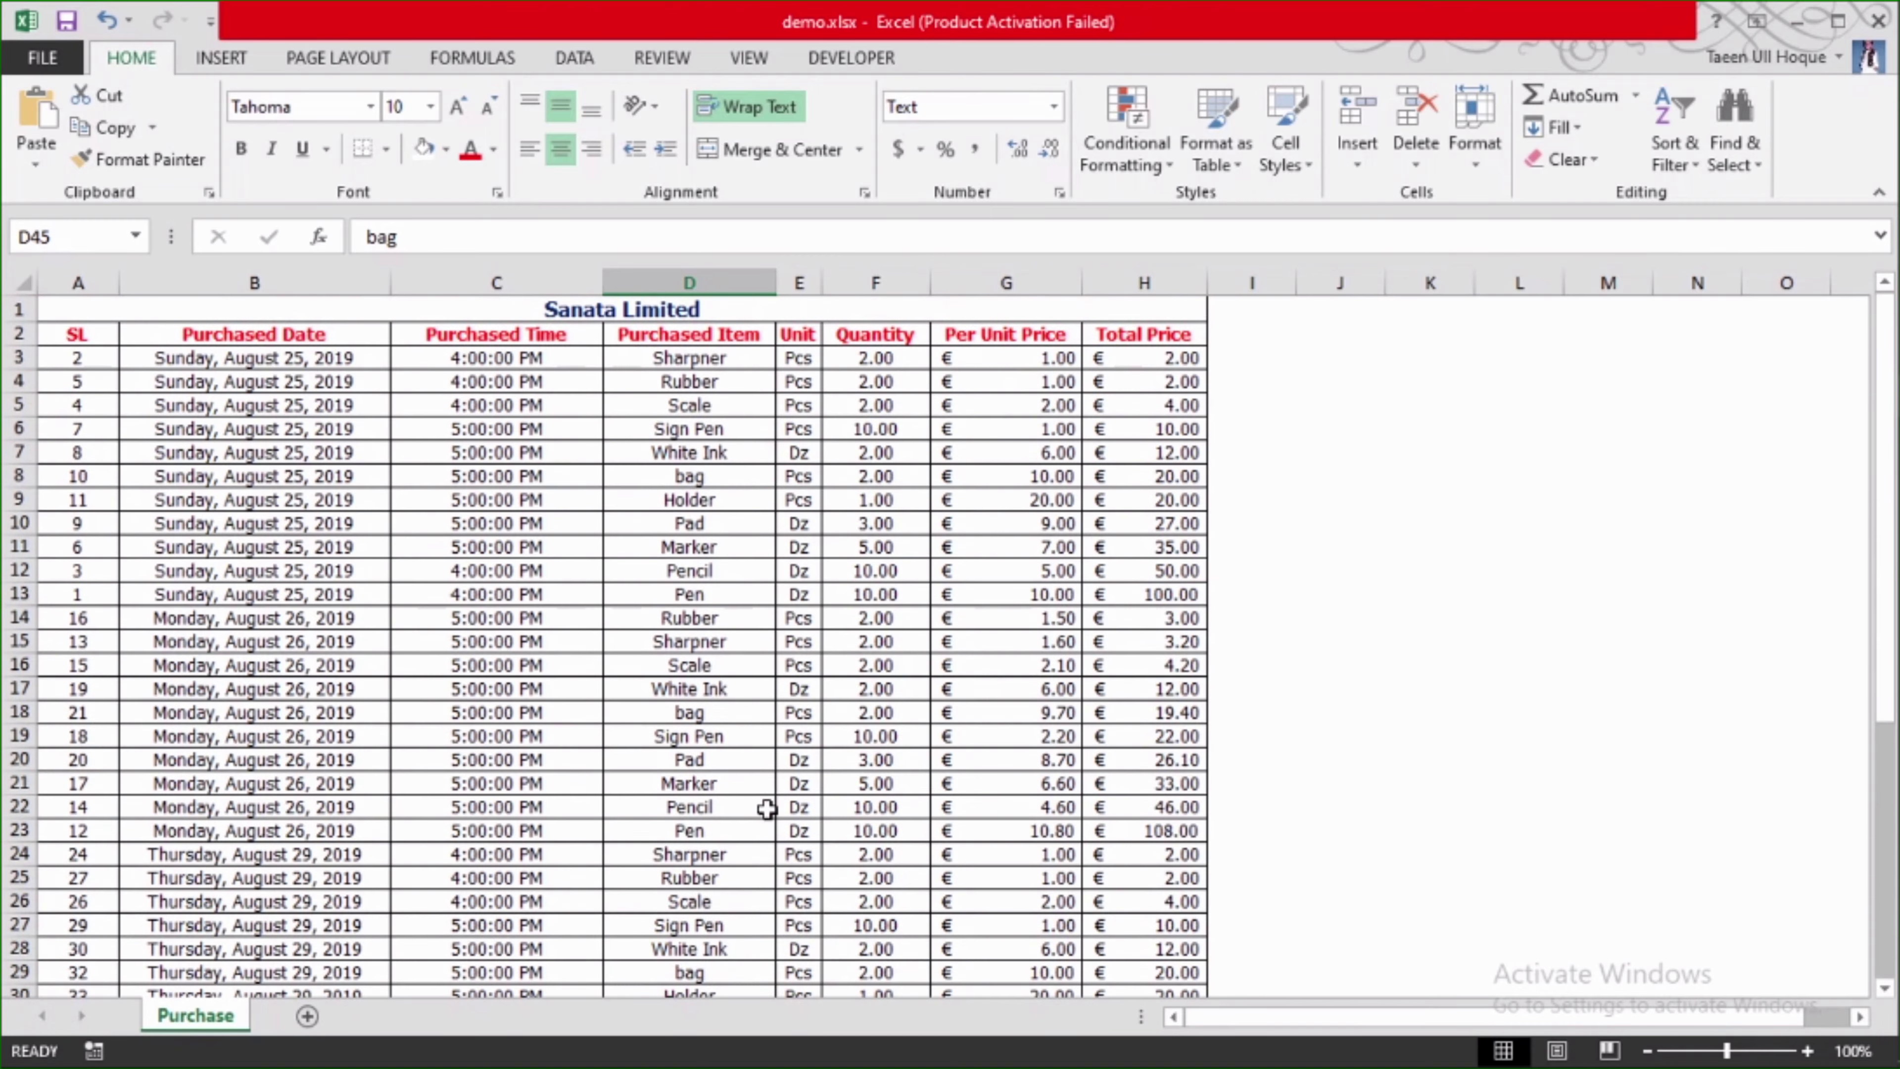
scroll(497, 400, down, 2)
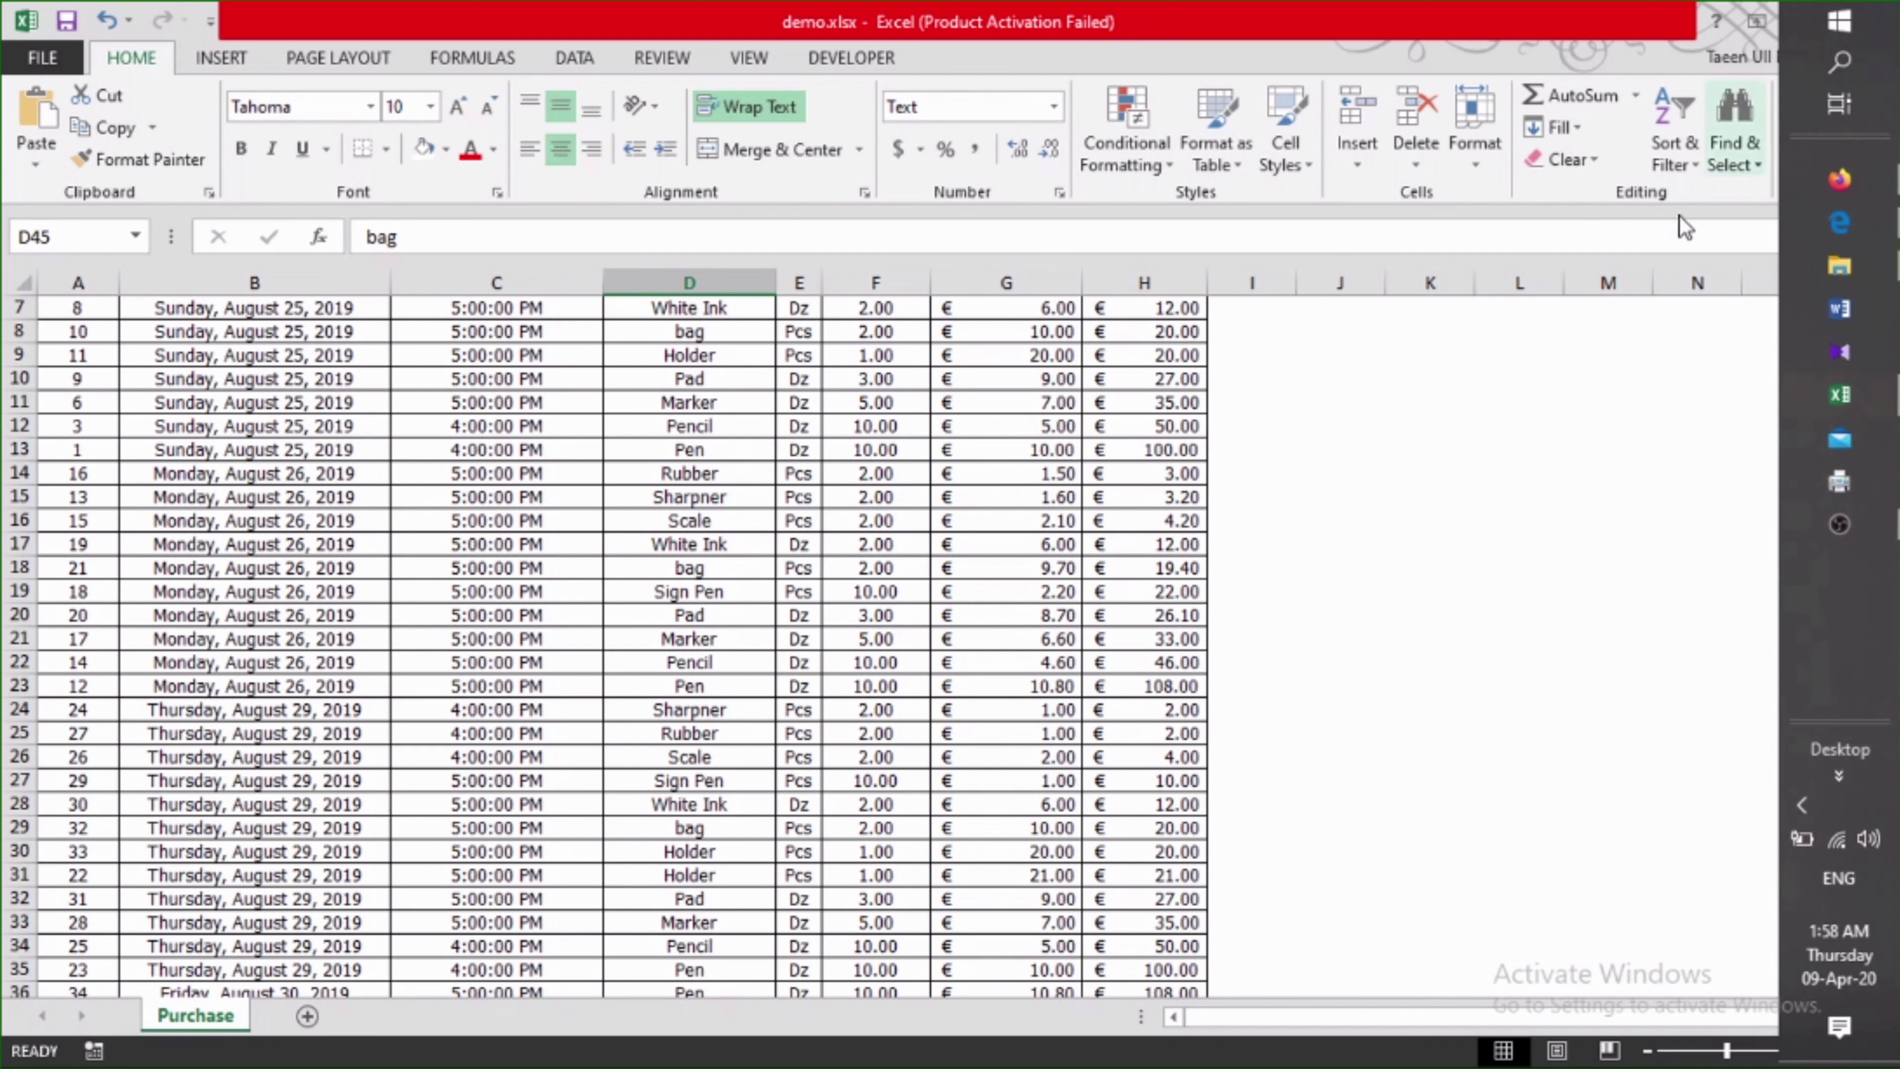
click(1717, 158)
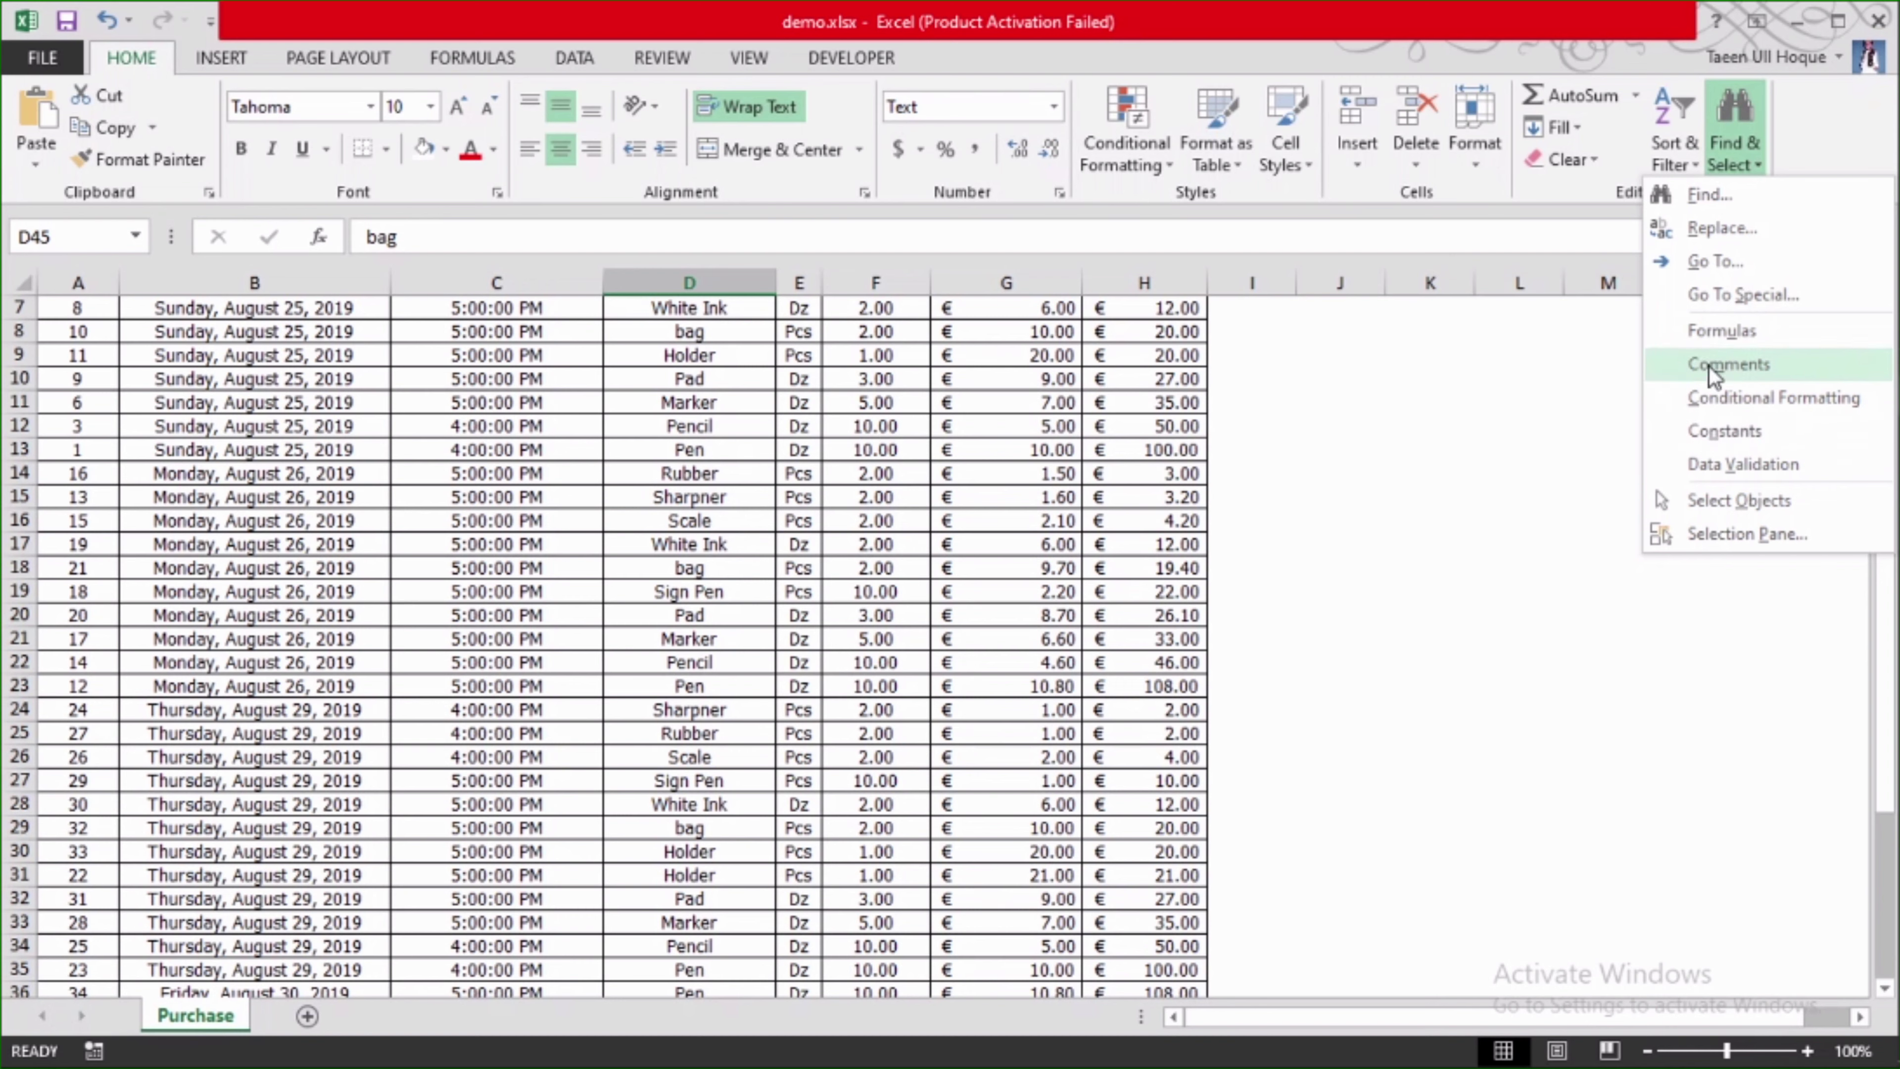
click(1466, 460)
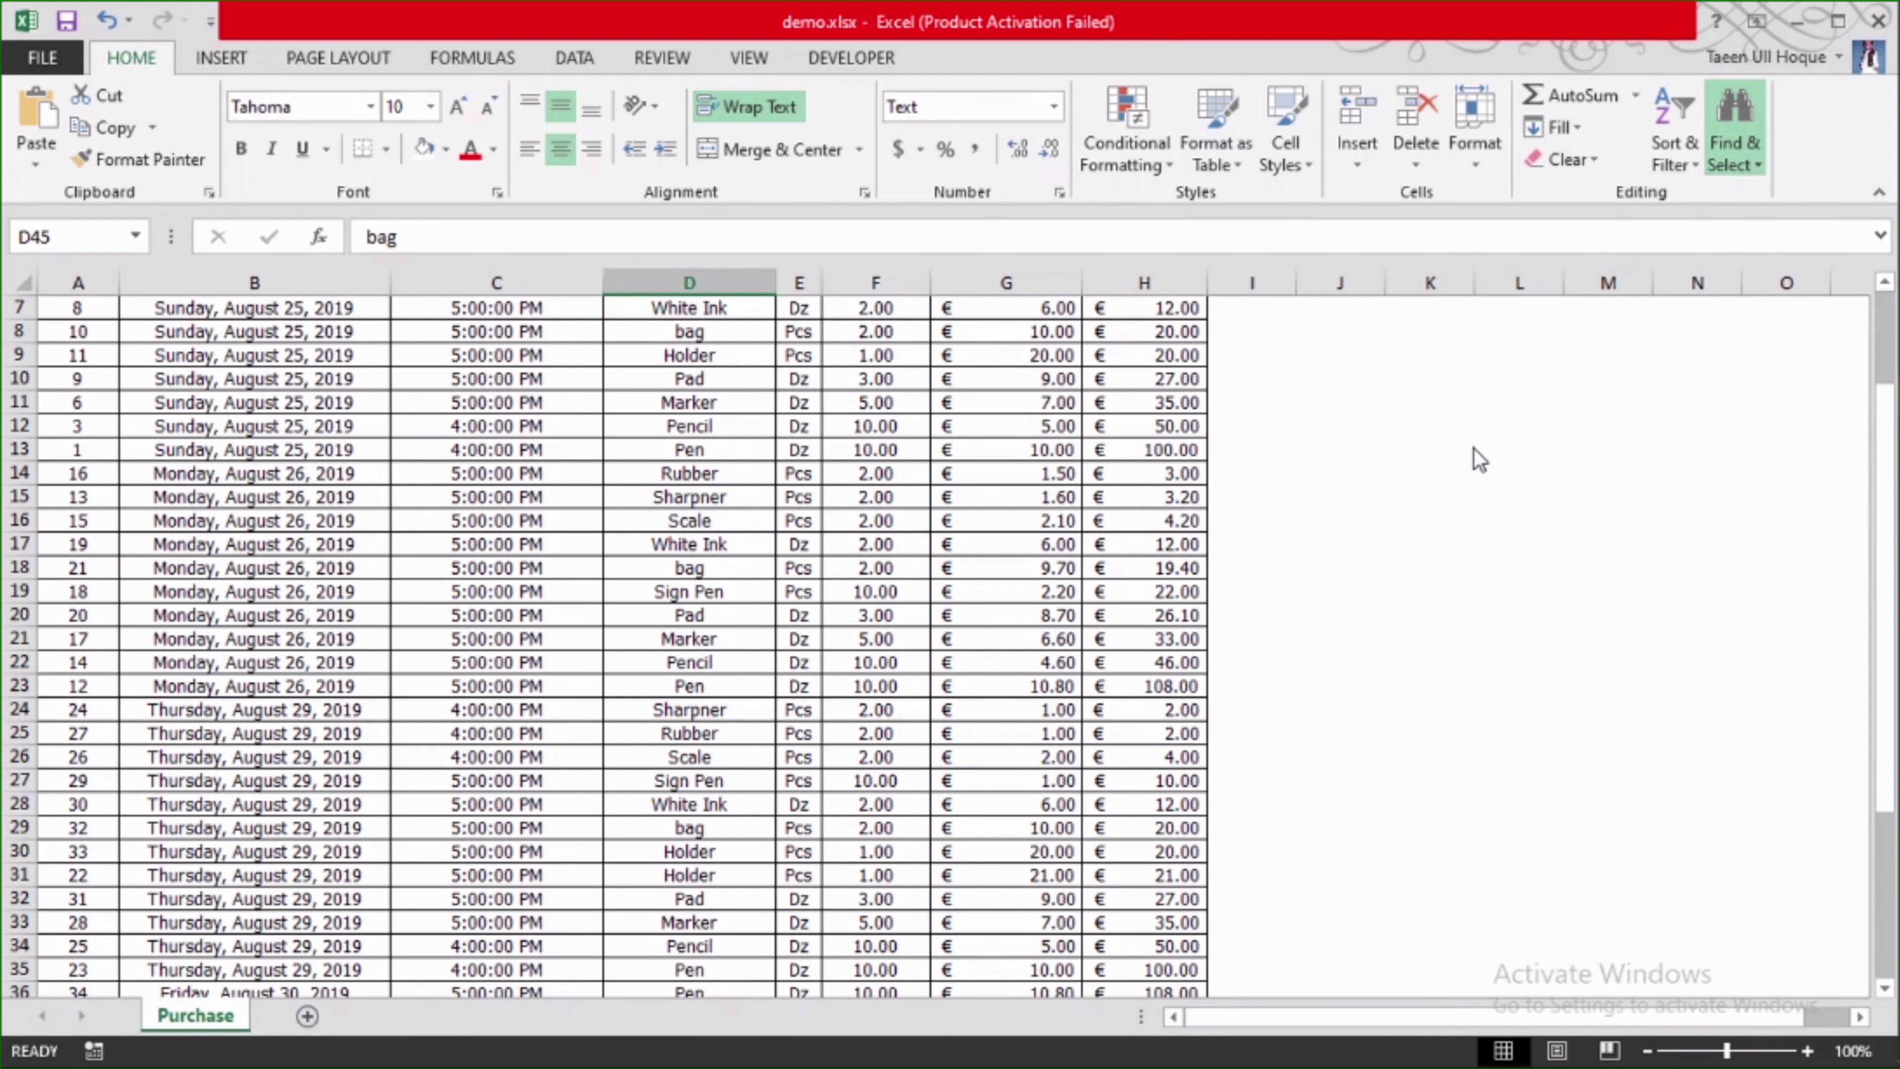
click(1751, 165)
click(1714, 200)
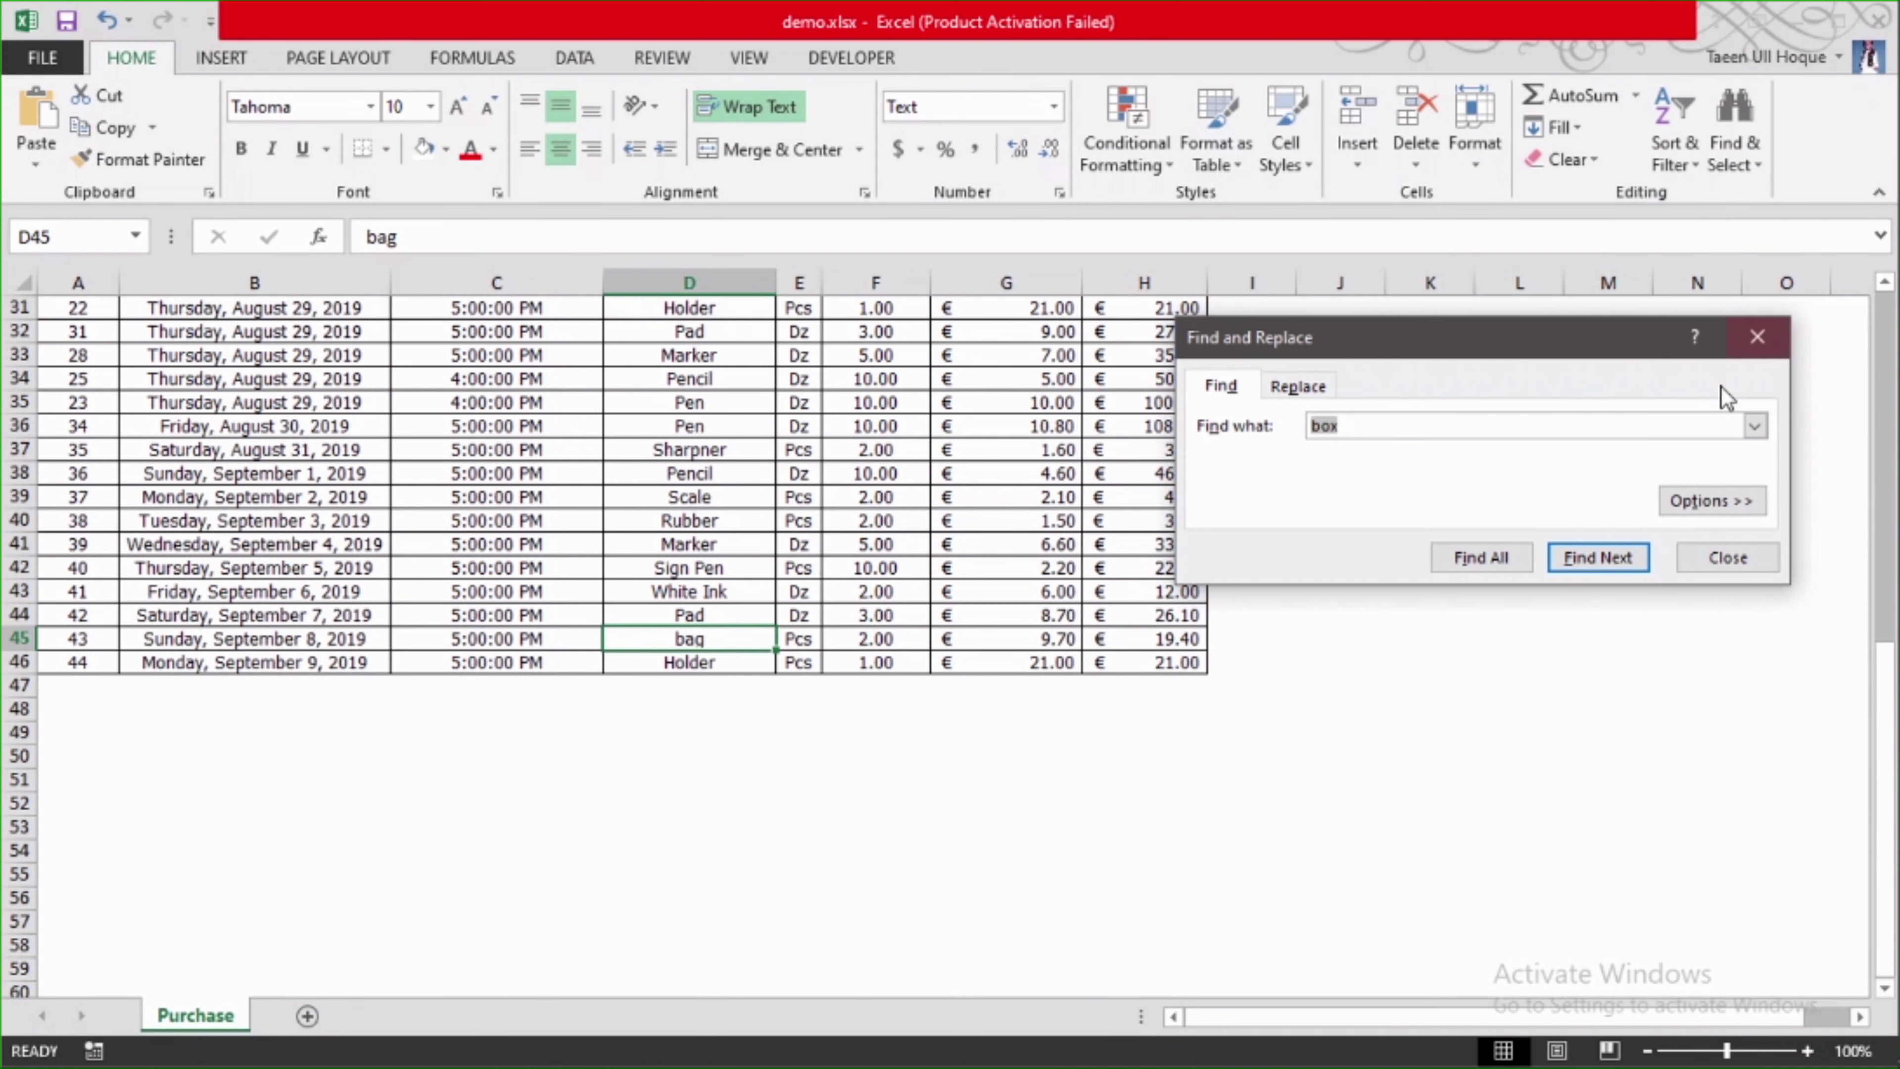
click(1705, 499)
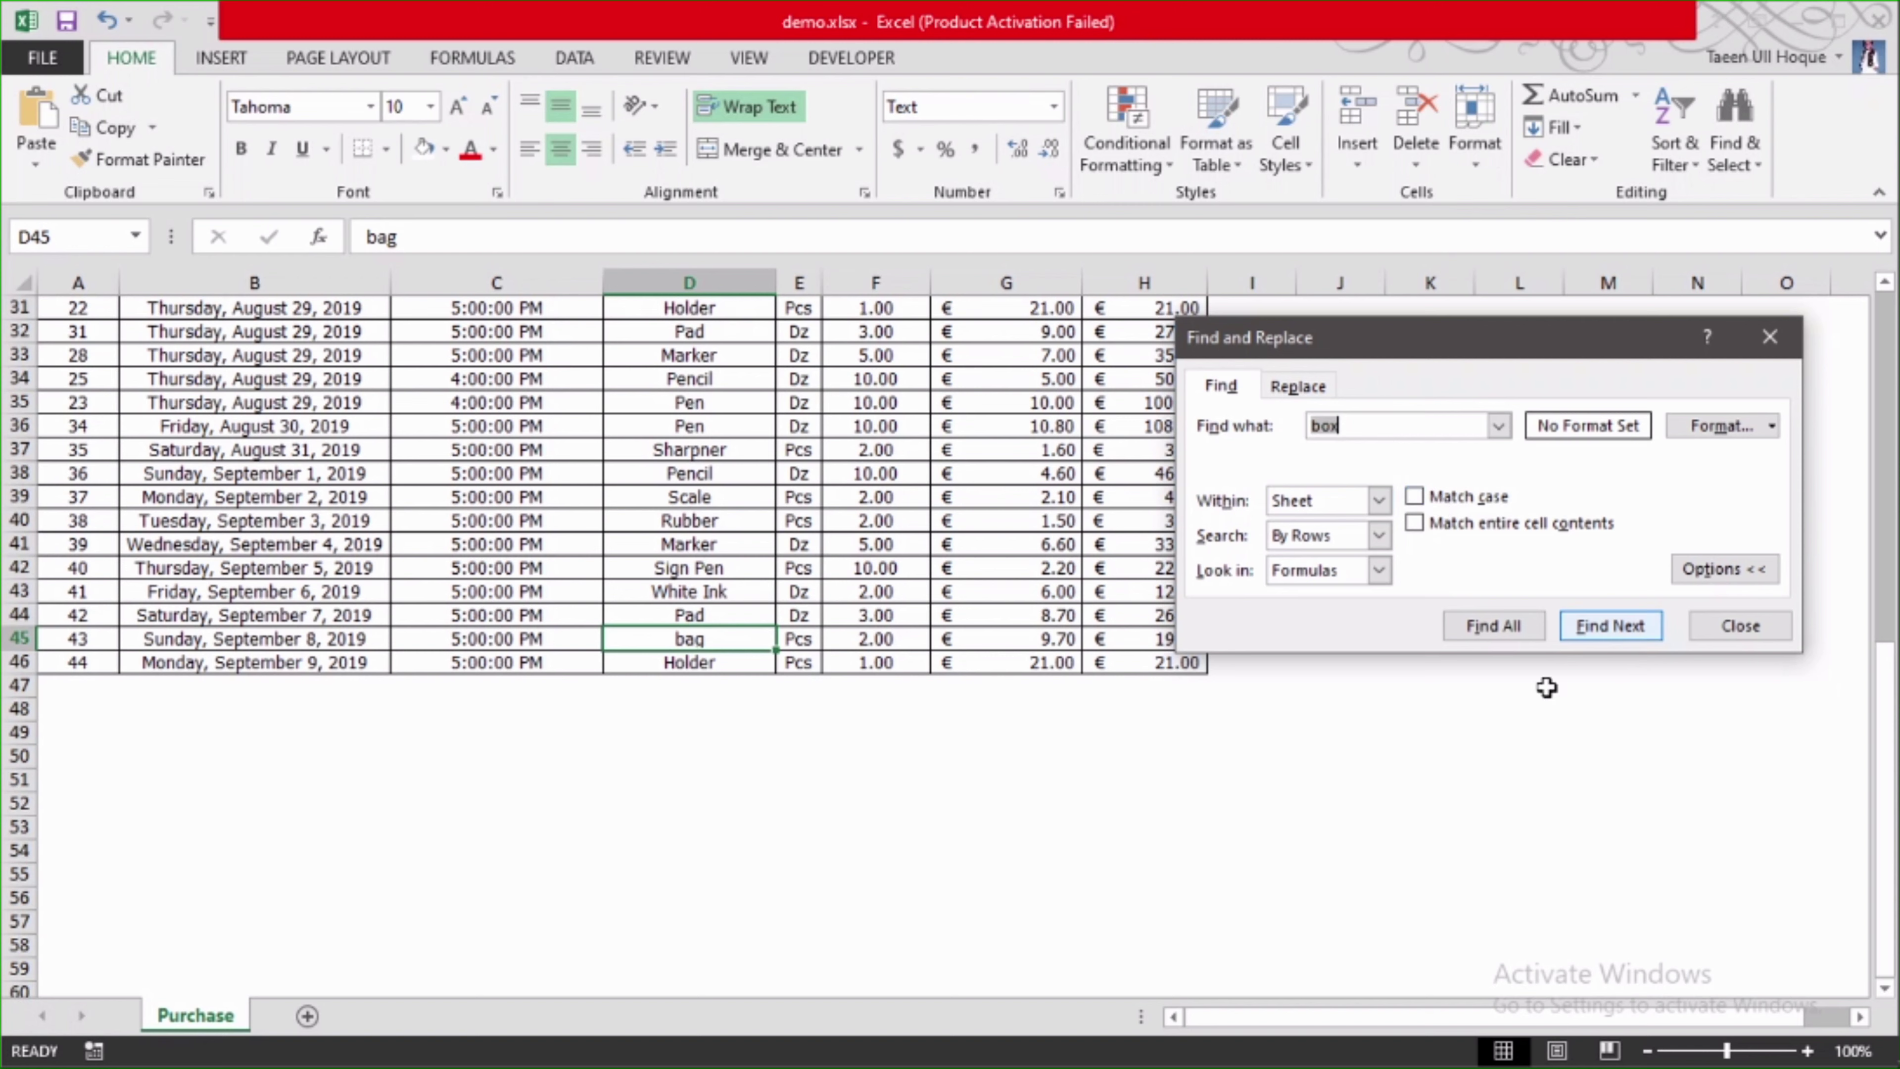
click(1608, 625)
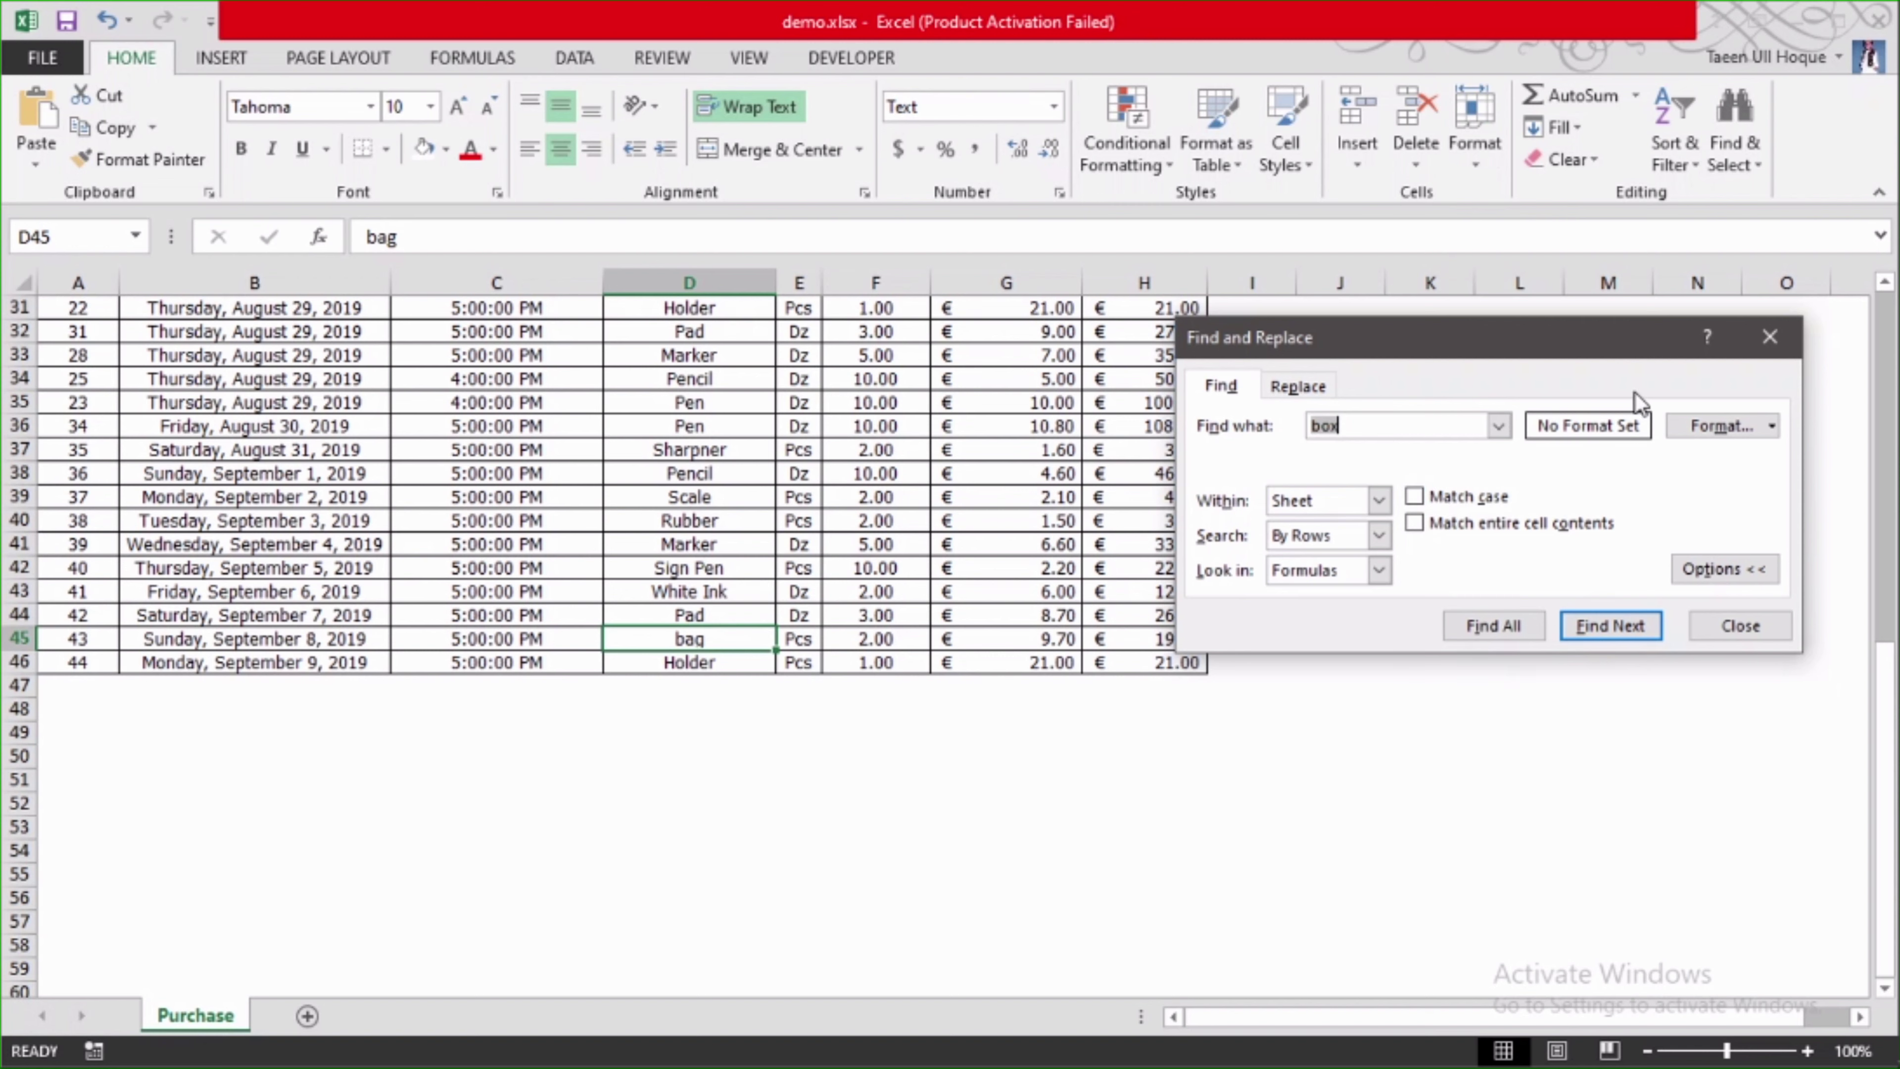
click(1783, 345)
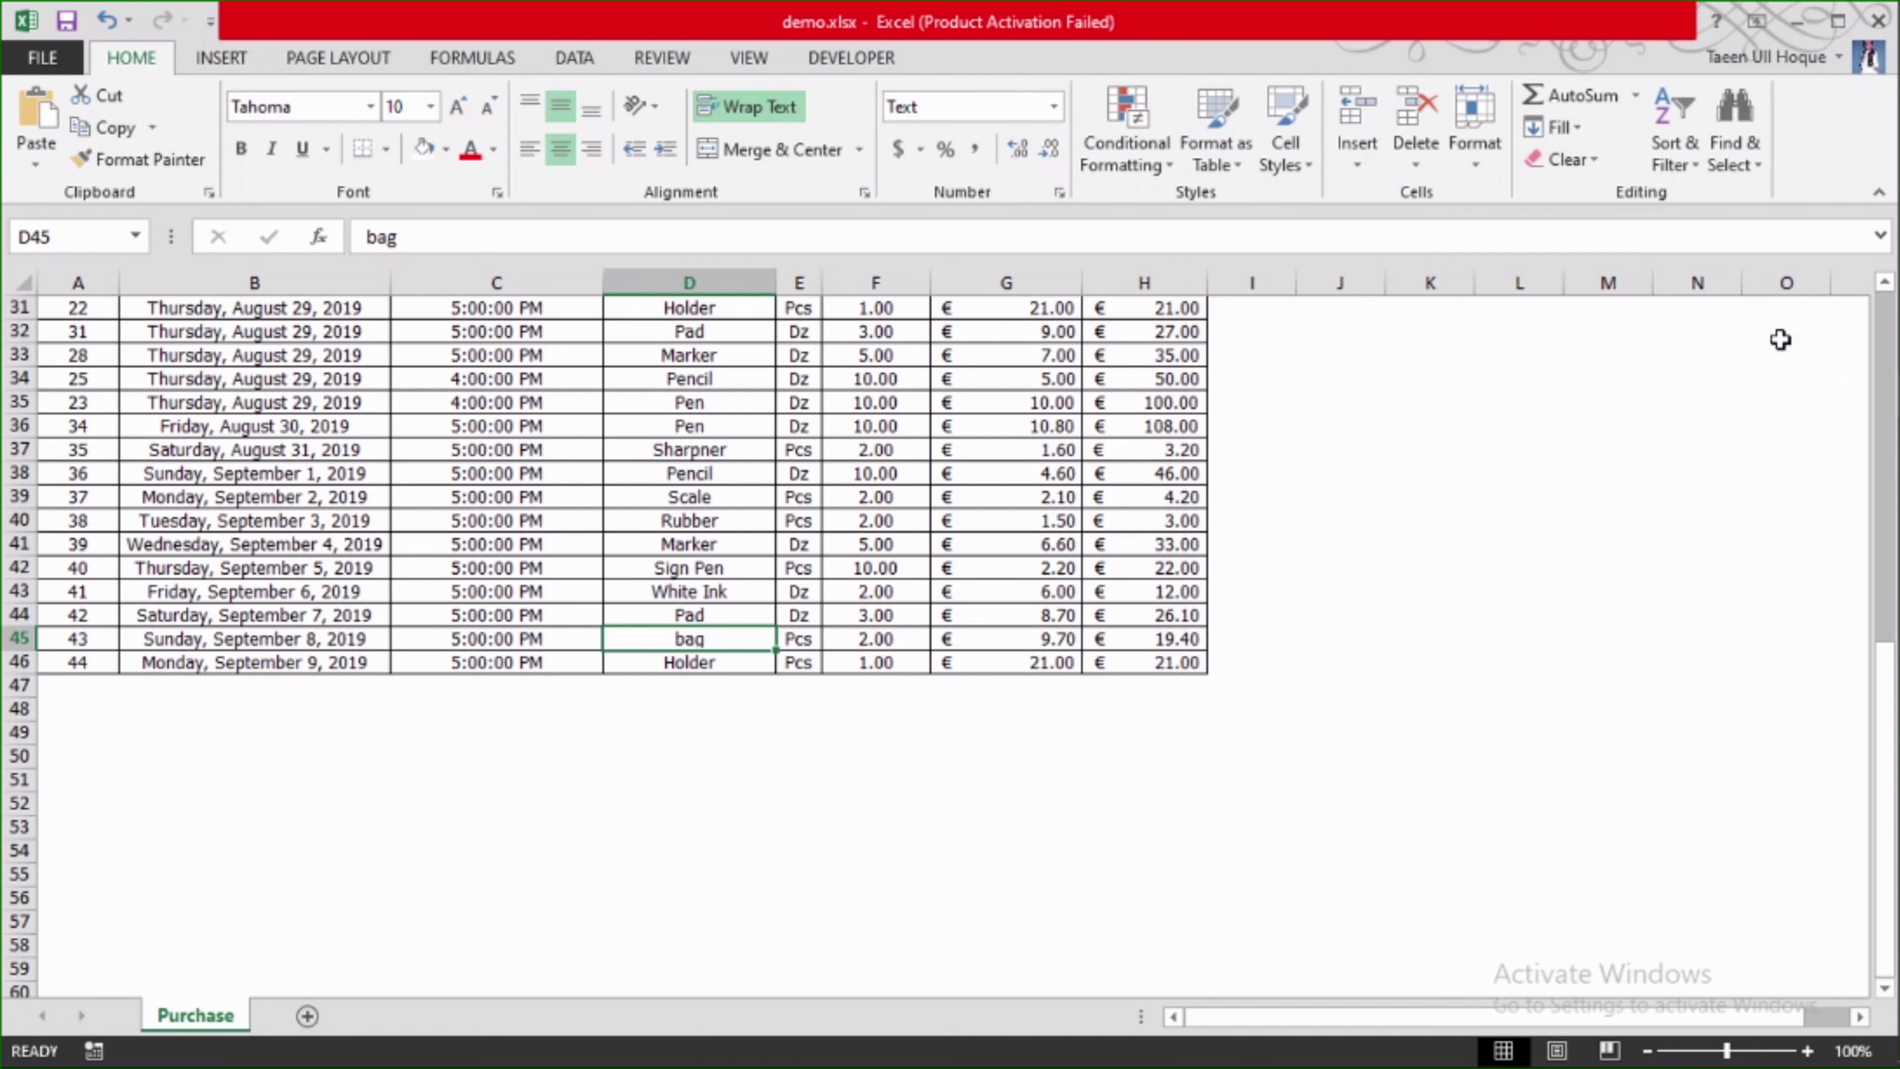
click(1734, 144)
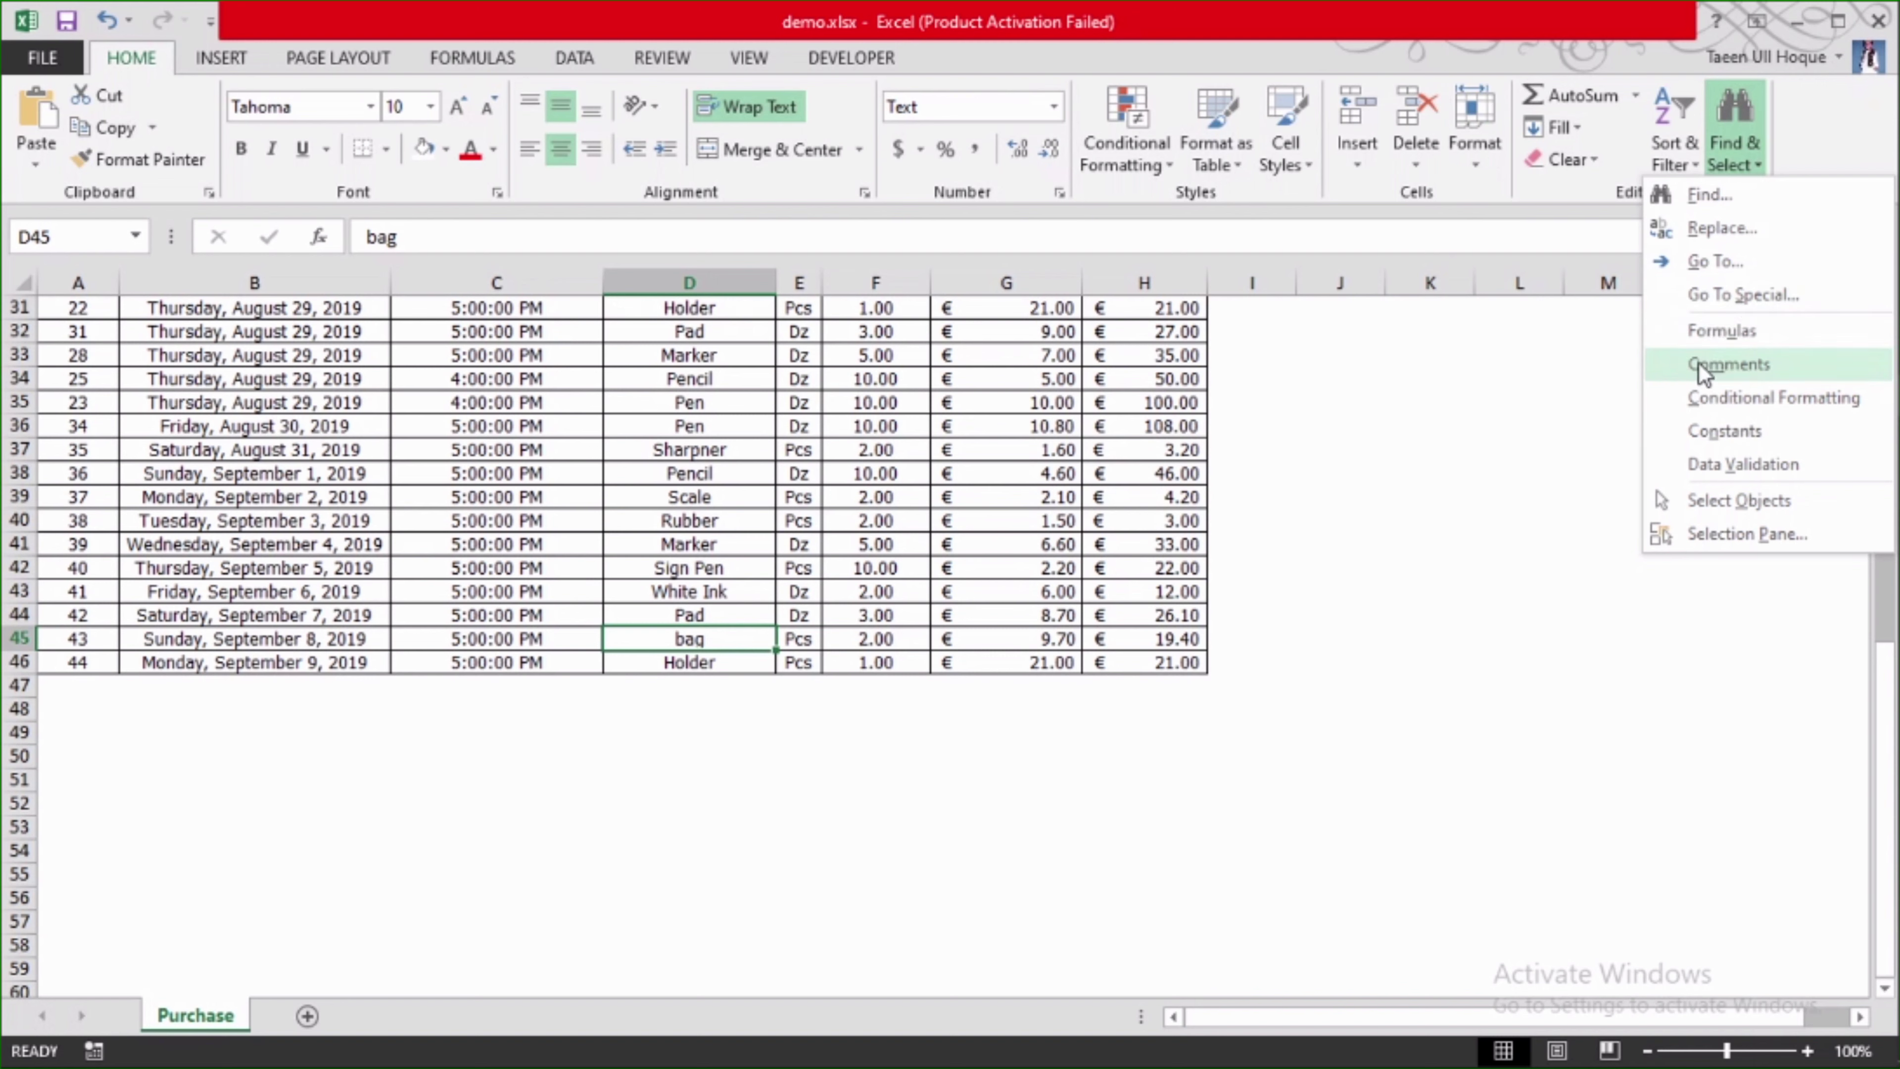
- Select all formula cells, scroll through the Total Price column, and reopen the Find & Select menu
click(1731, 334)
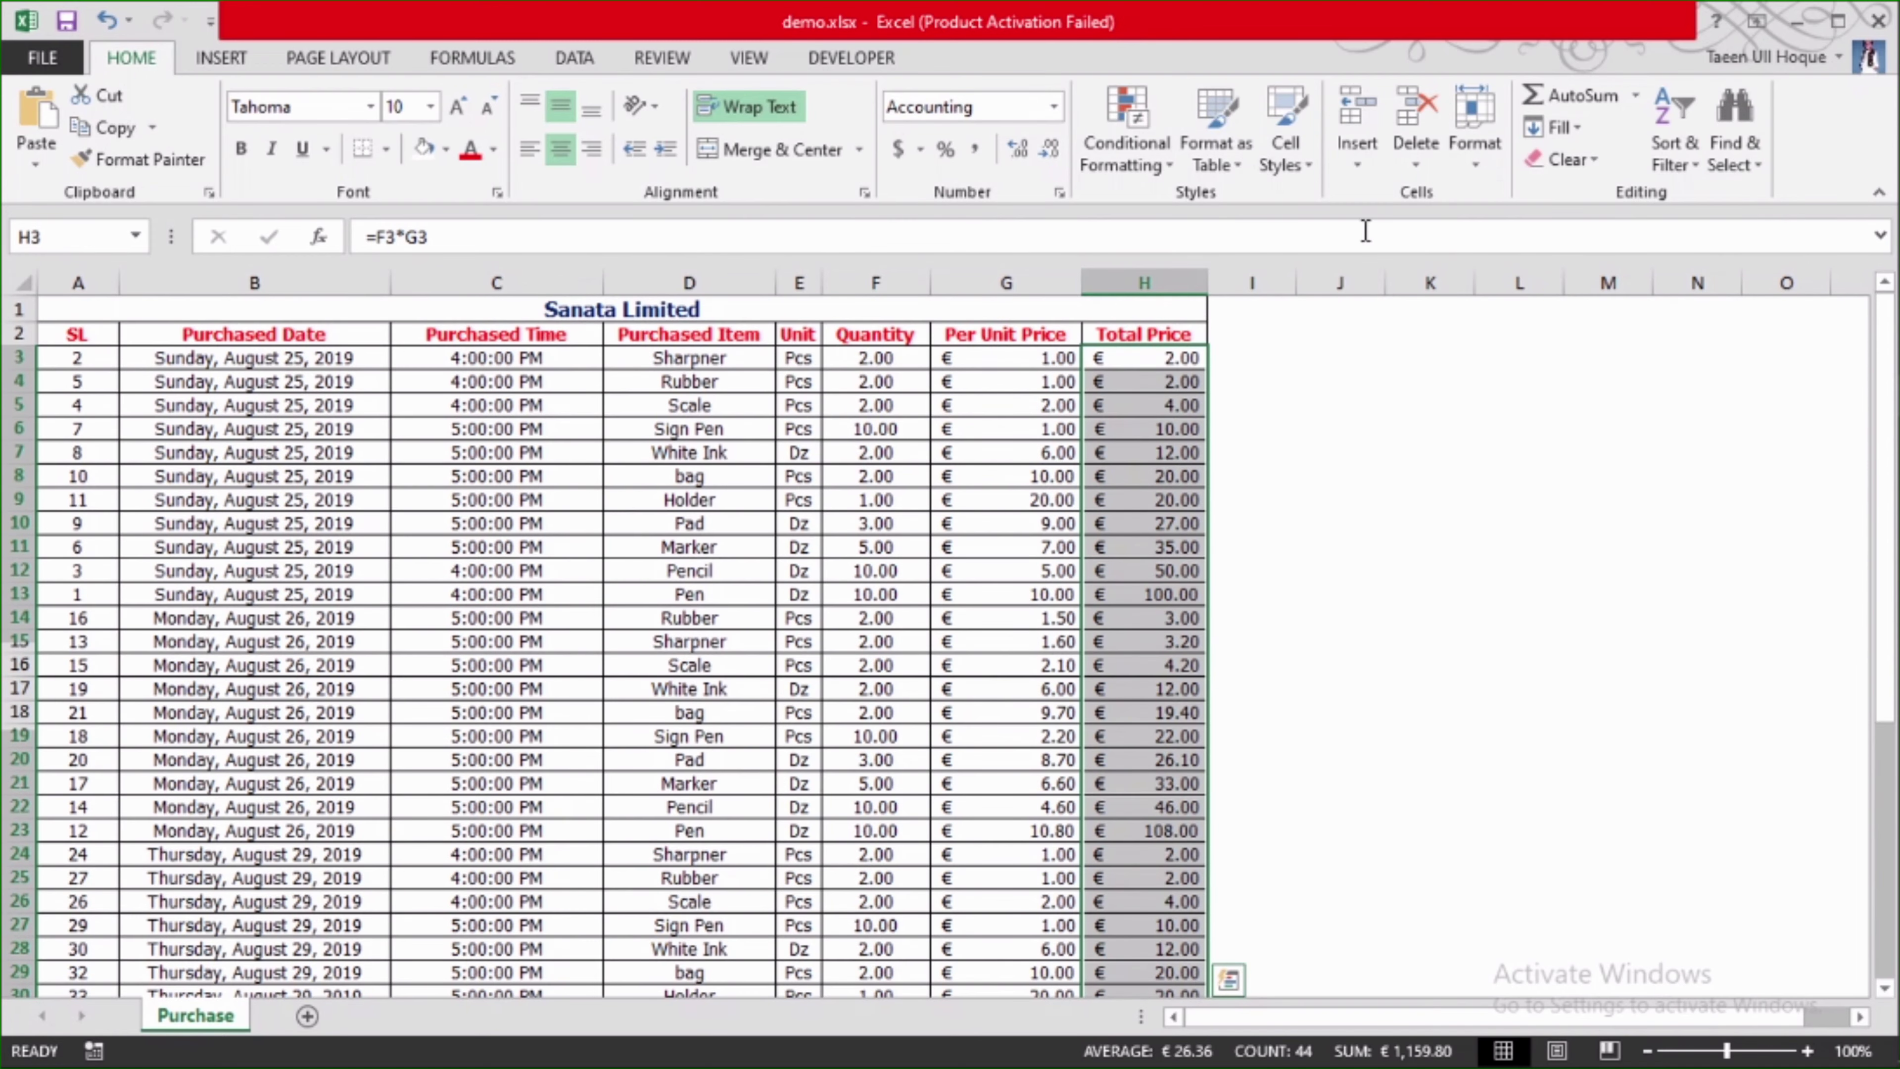
scroll(1171, 419, down, 4)
scroll(1175, 524, down, 6)
scroll(1174, 533, up, 6)
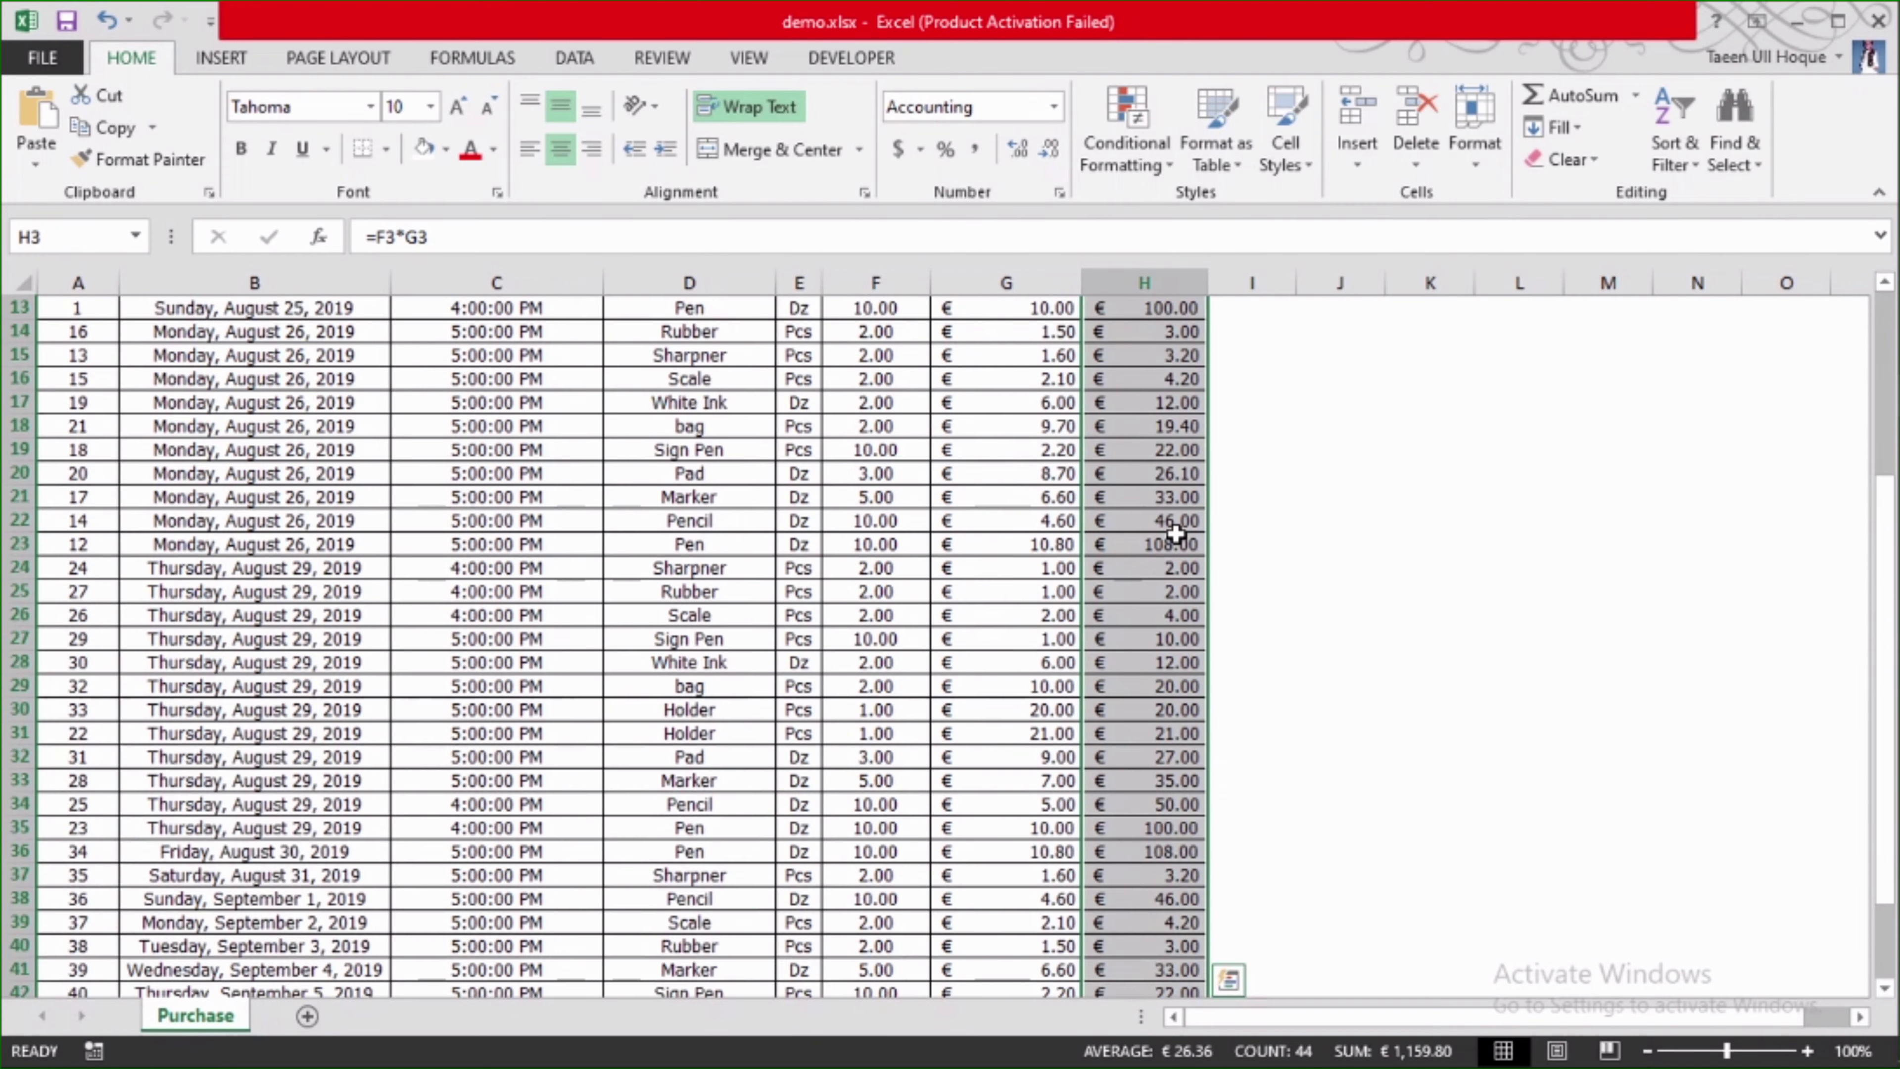
scroll(1175, 532, up, 4)
scroll(1171, 449, down, 4)
scroll(1160, 370, up, 4)
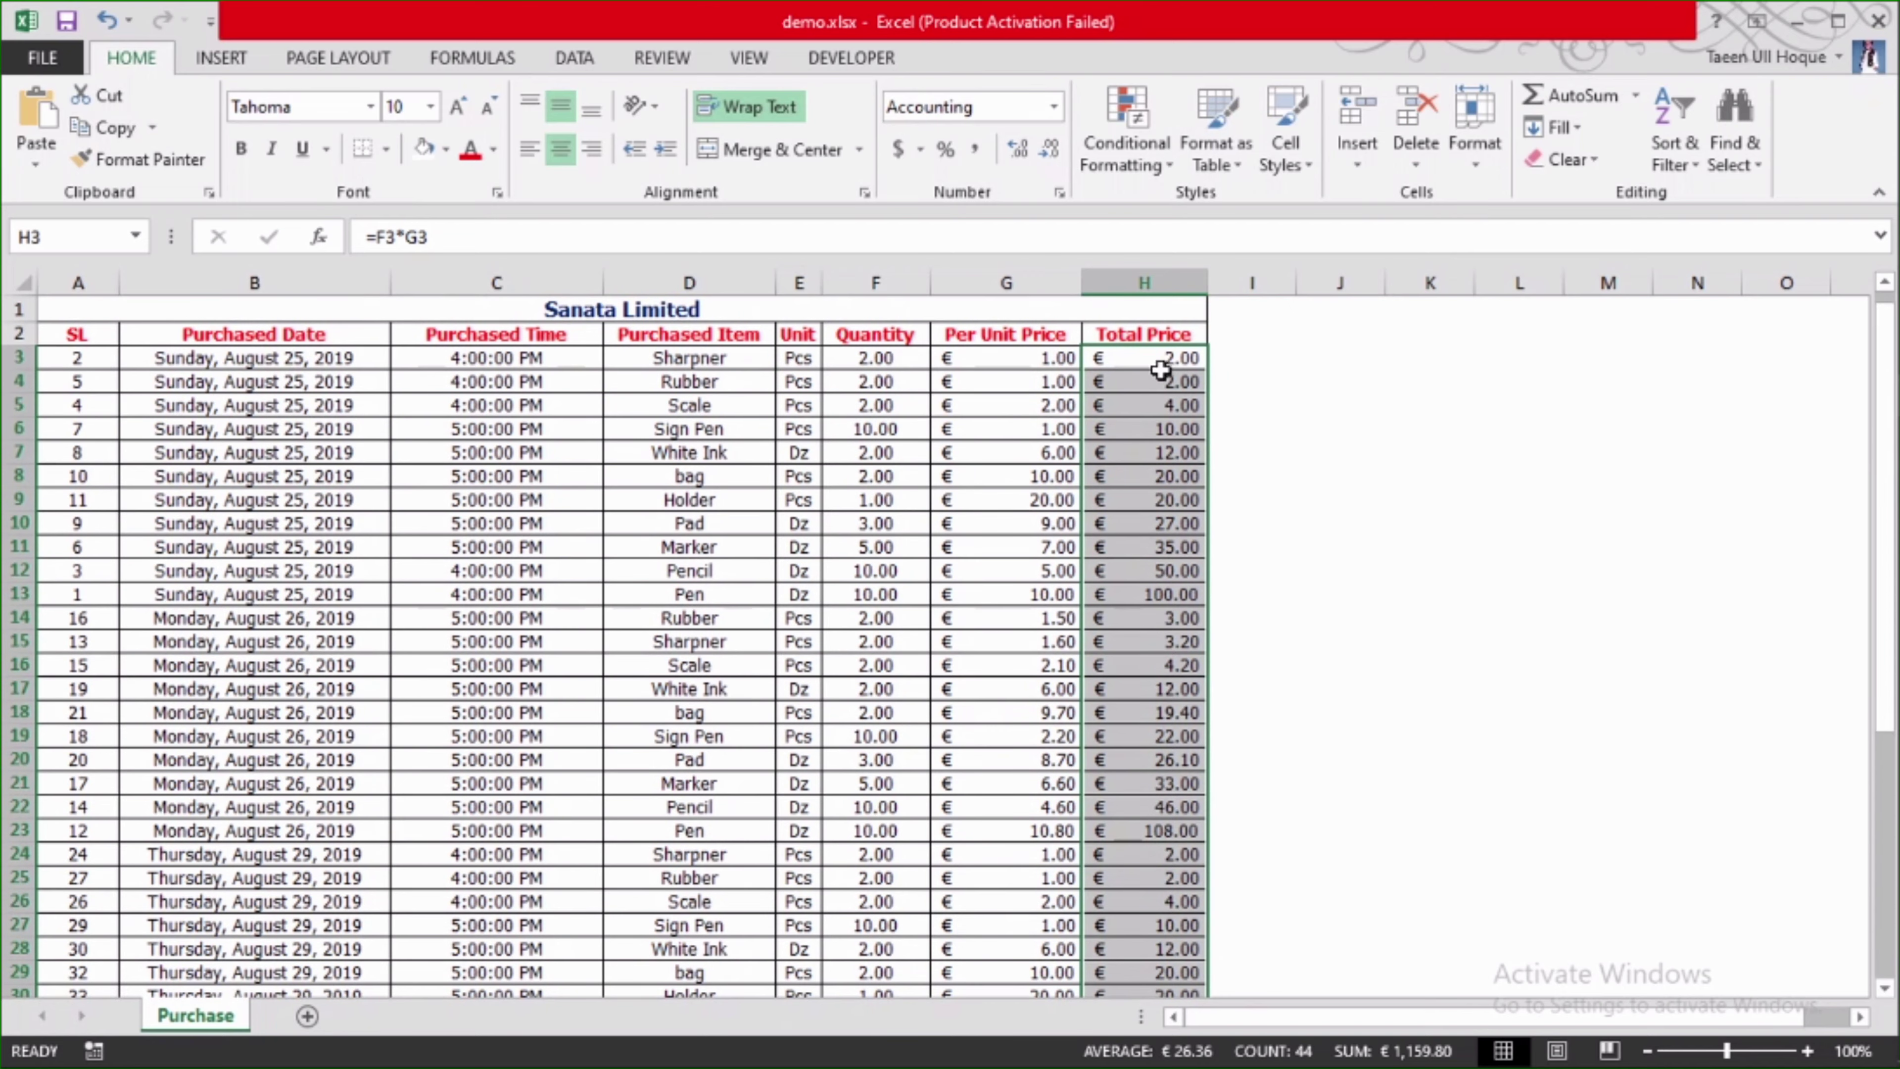
scroll(1164, 450, down, 3)
scroll(1175, 539, down, 4)
scroll(1171, 569, down, 3)
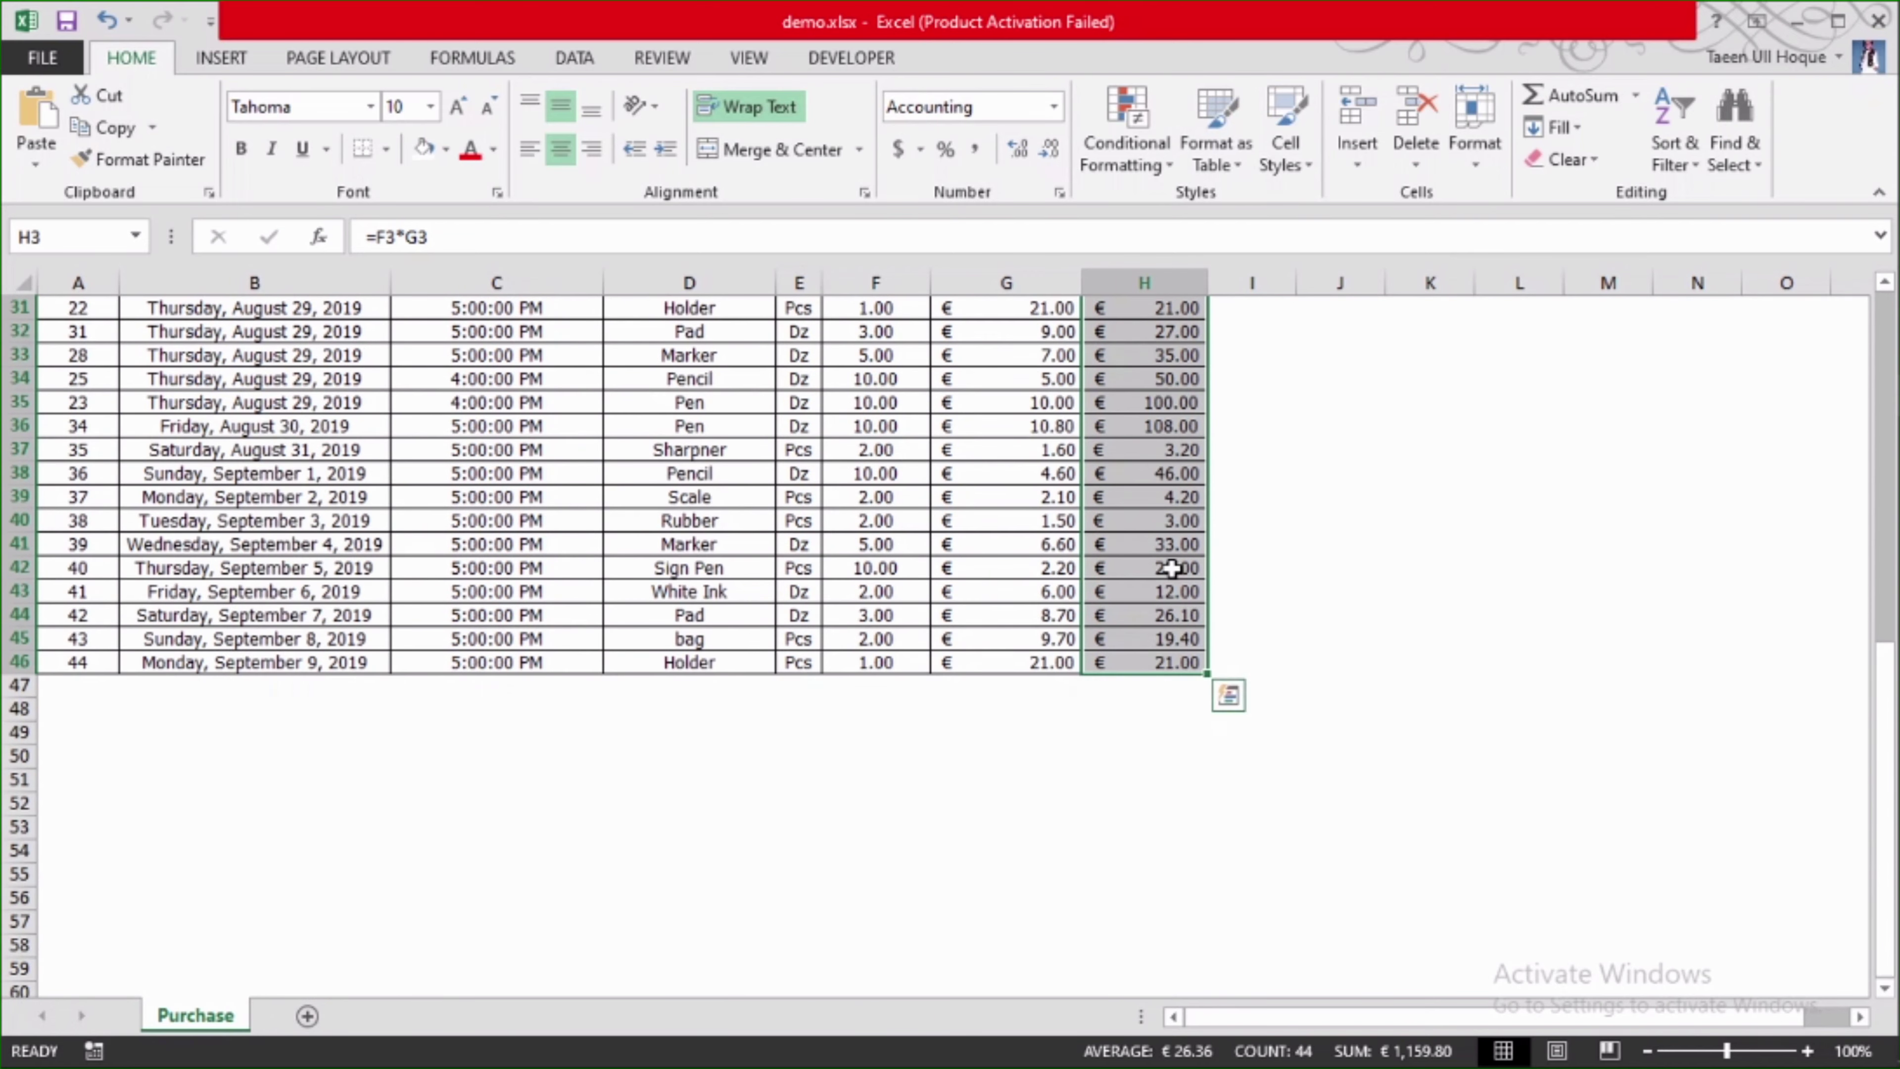
scroll(1171, 569, up, 10)
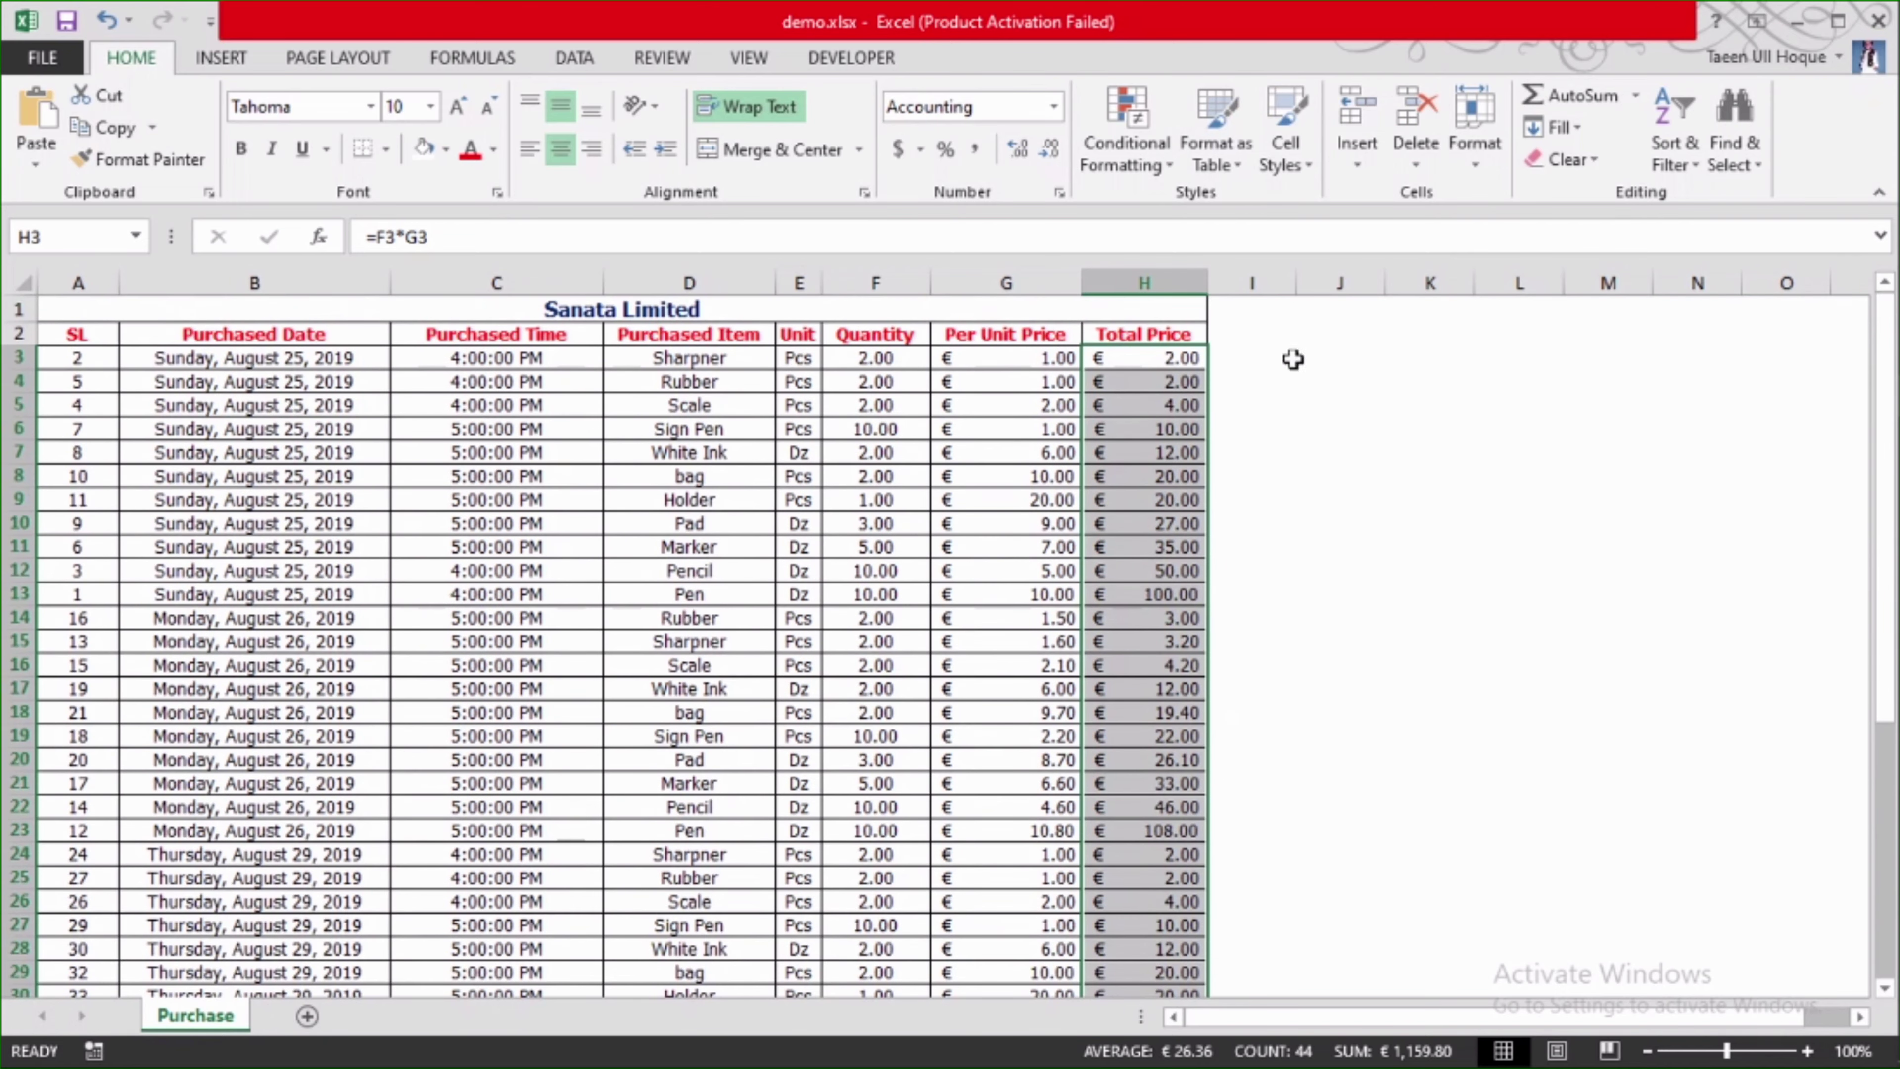
click(1728, 178)
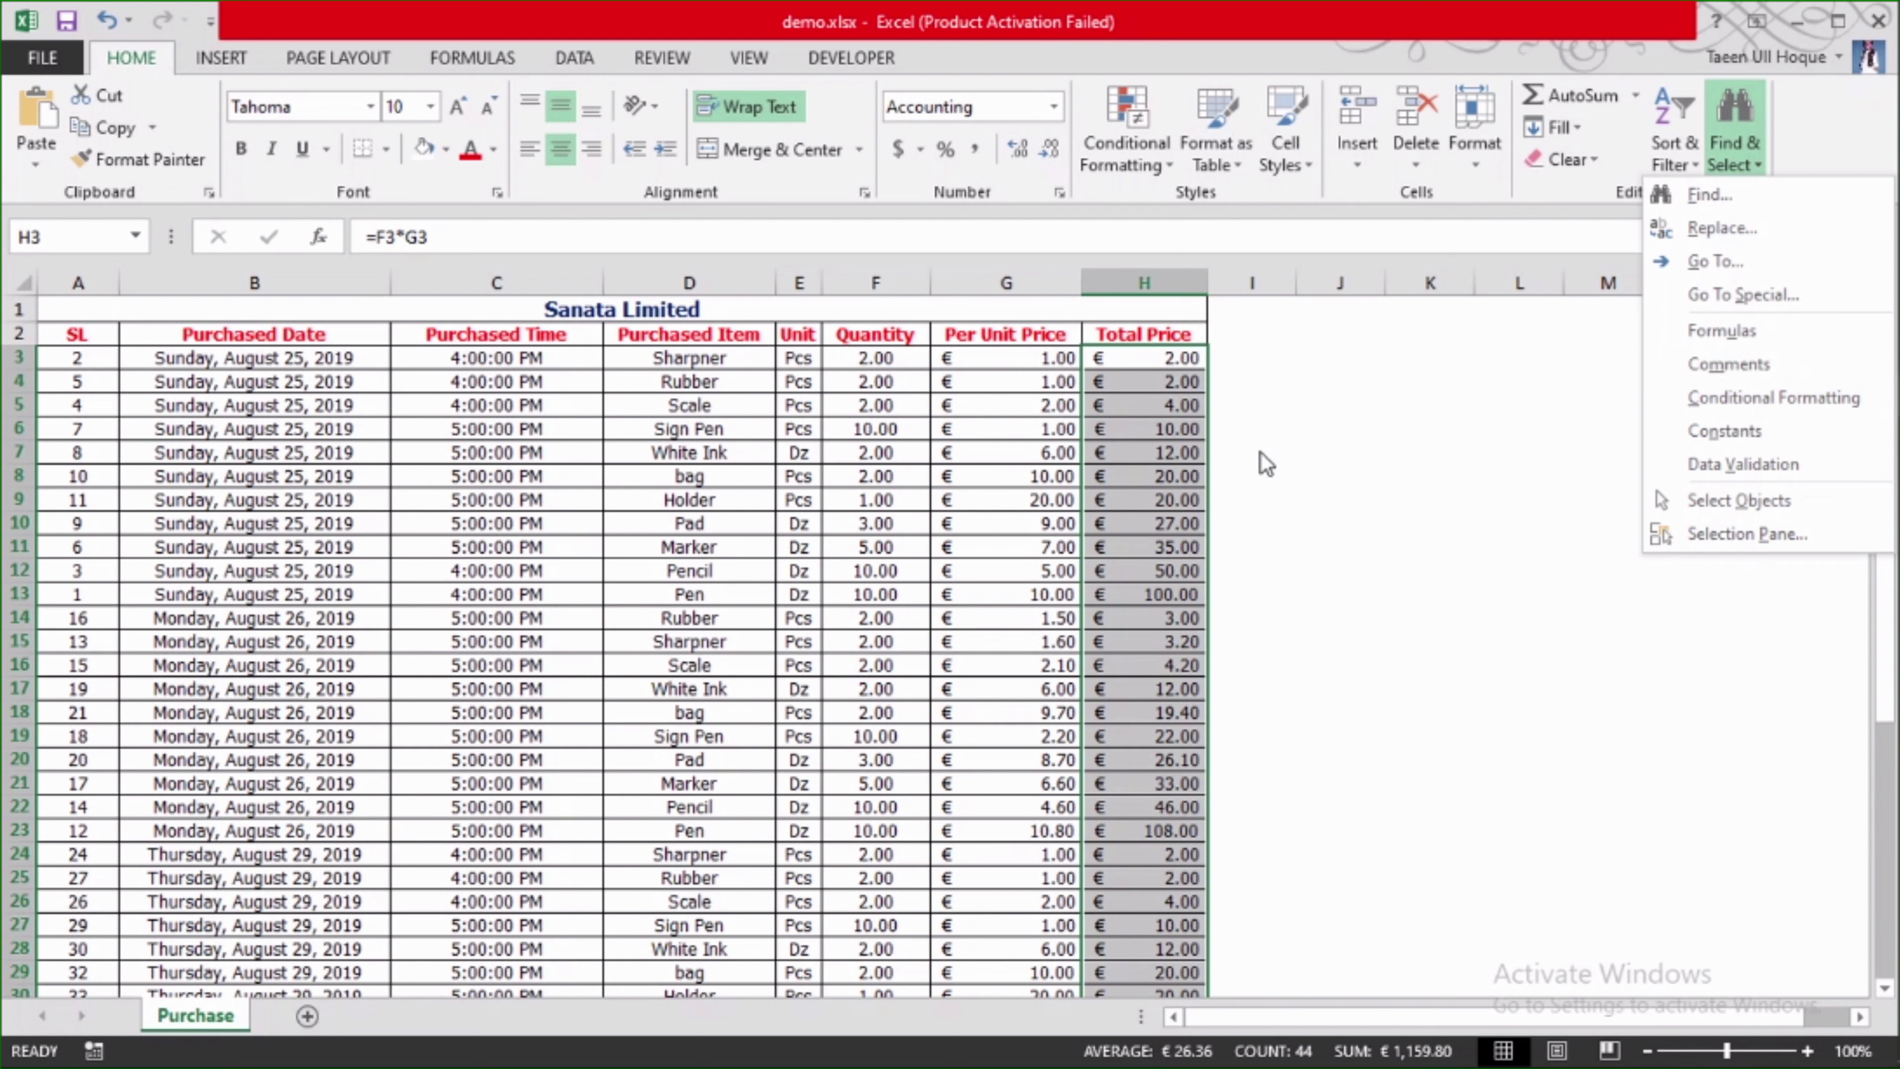
- Close the Find & Select menu unused and select cells H3, G11 and D9
click(1311, 430)
click(1260, 407)
click(1105, 363)
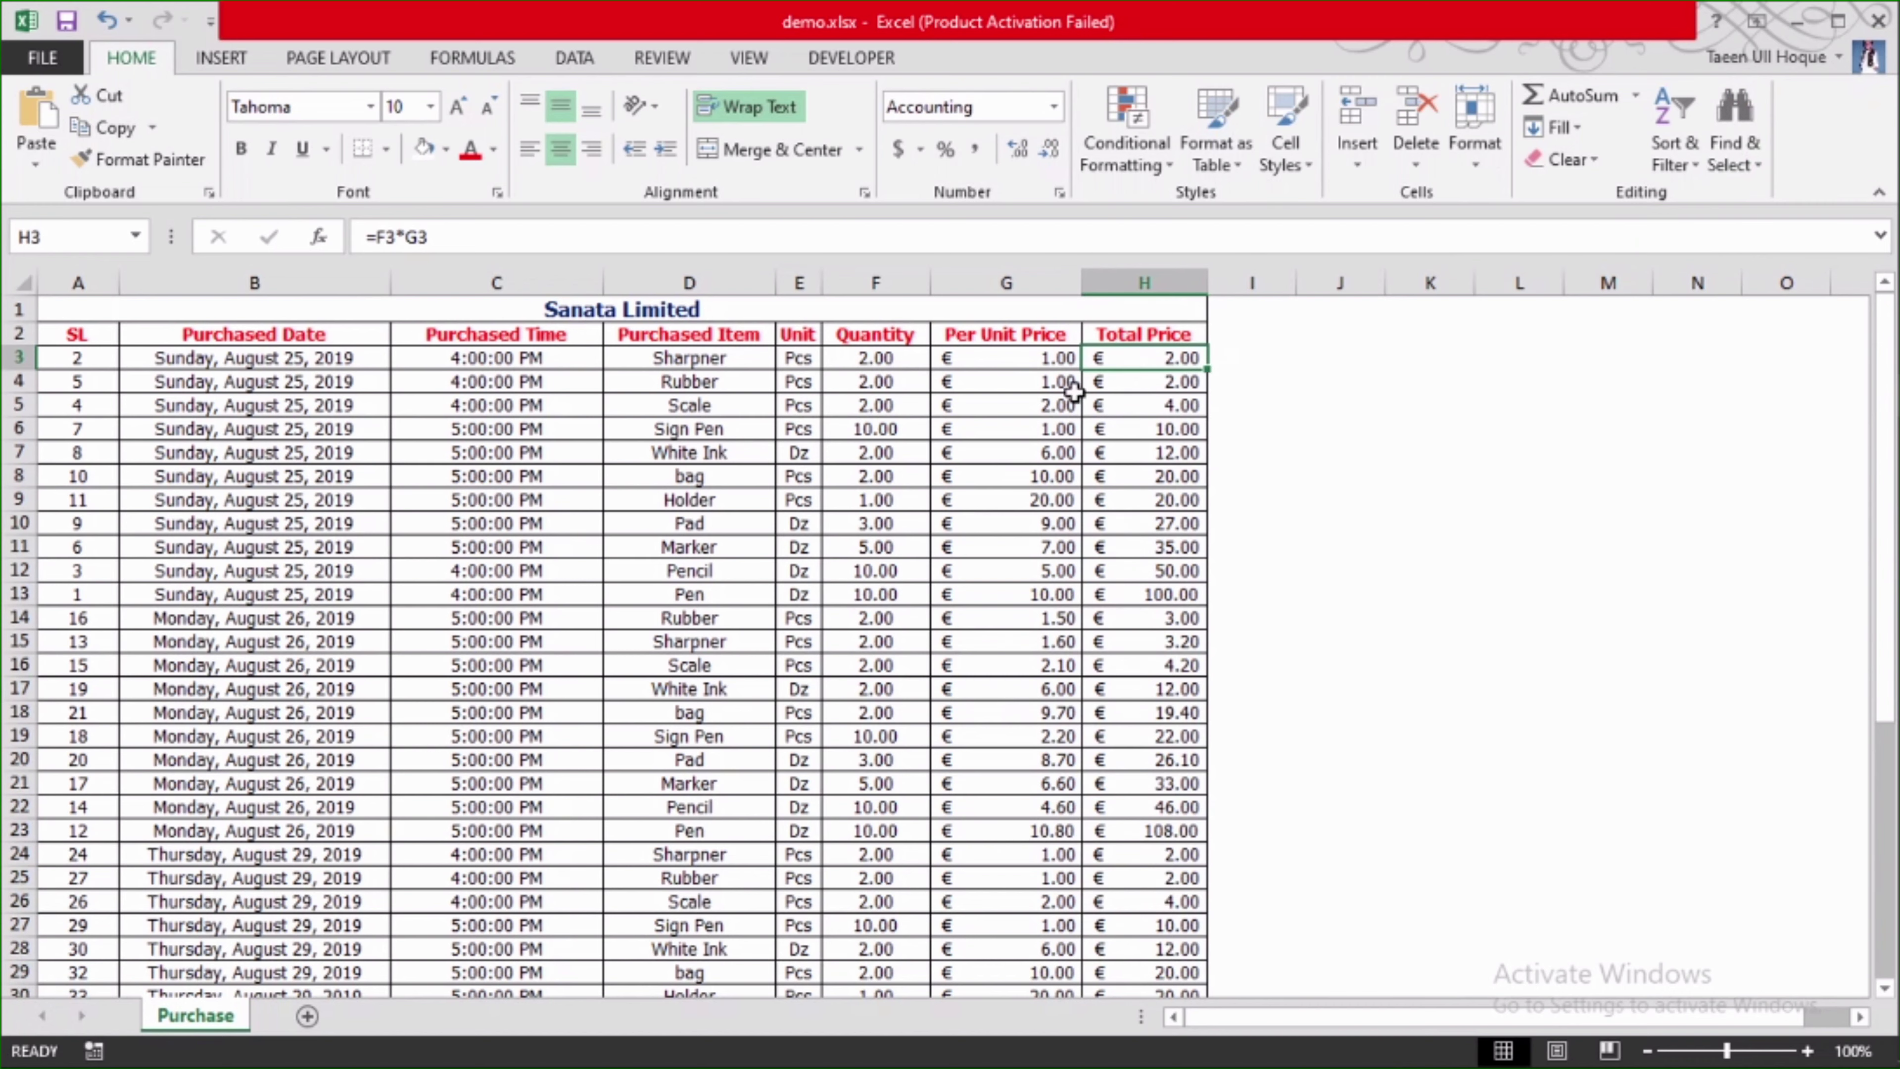
click(1070, 542)
click(720, 500)
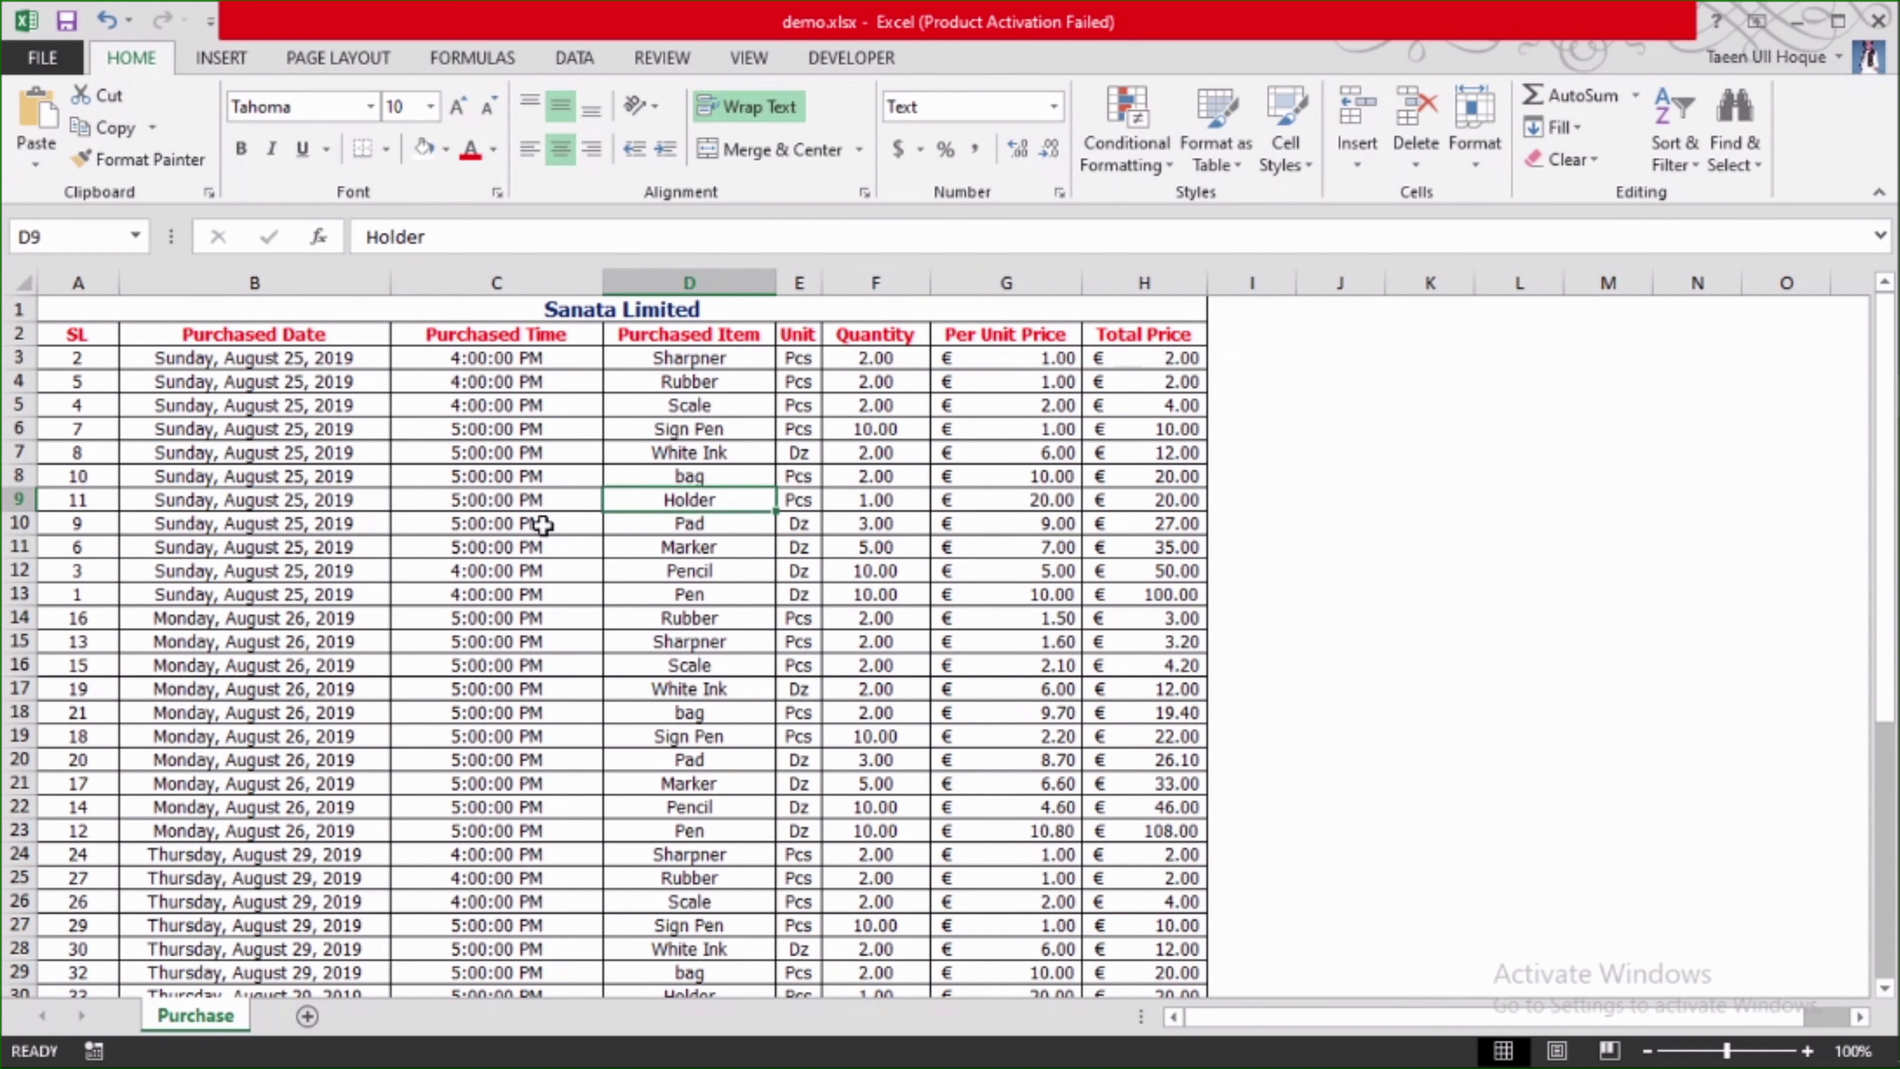
scroll(552, 767, down, 2)
scroll(516, 610, up, 2)
- Select the Pencil, Sharpner and Pad items, row 3, time C4 and dates B5, B3
click(667, 570)
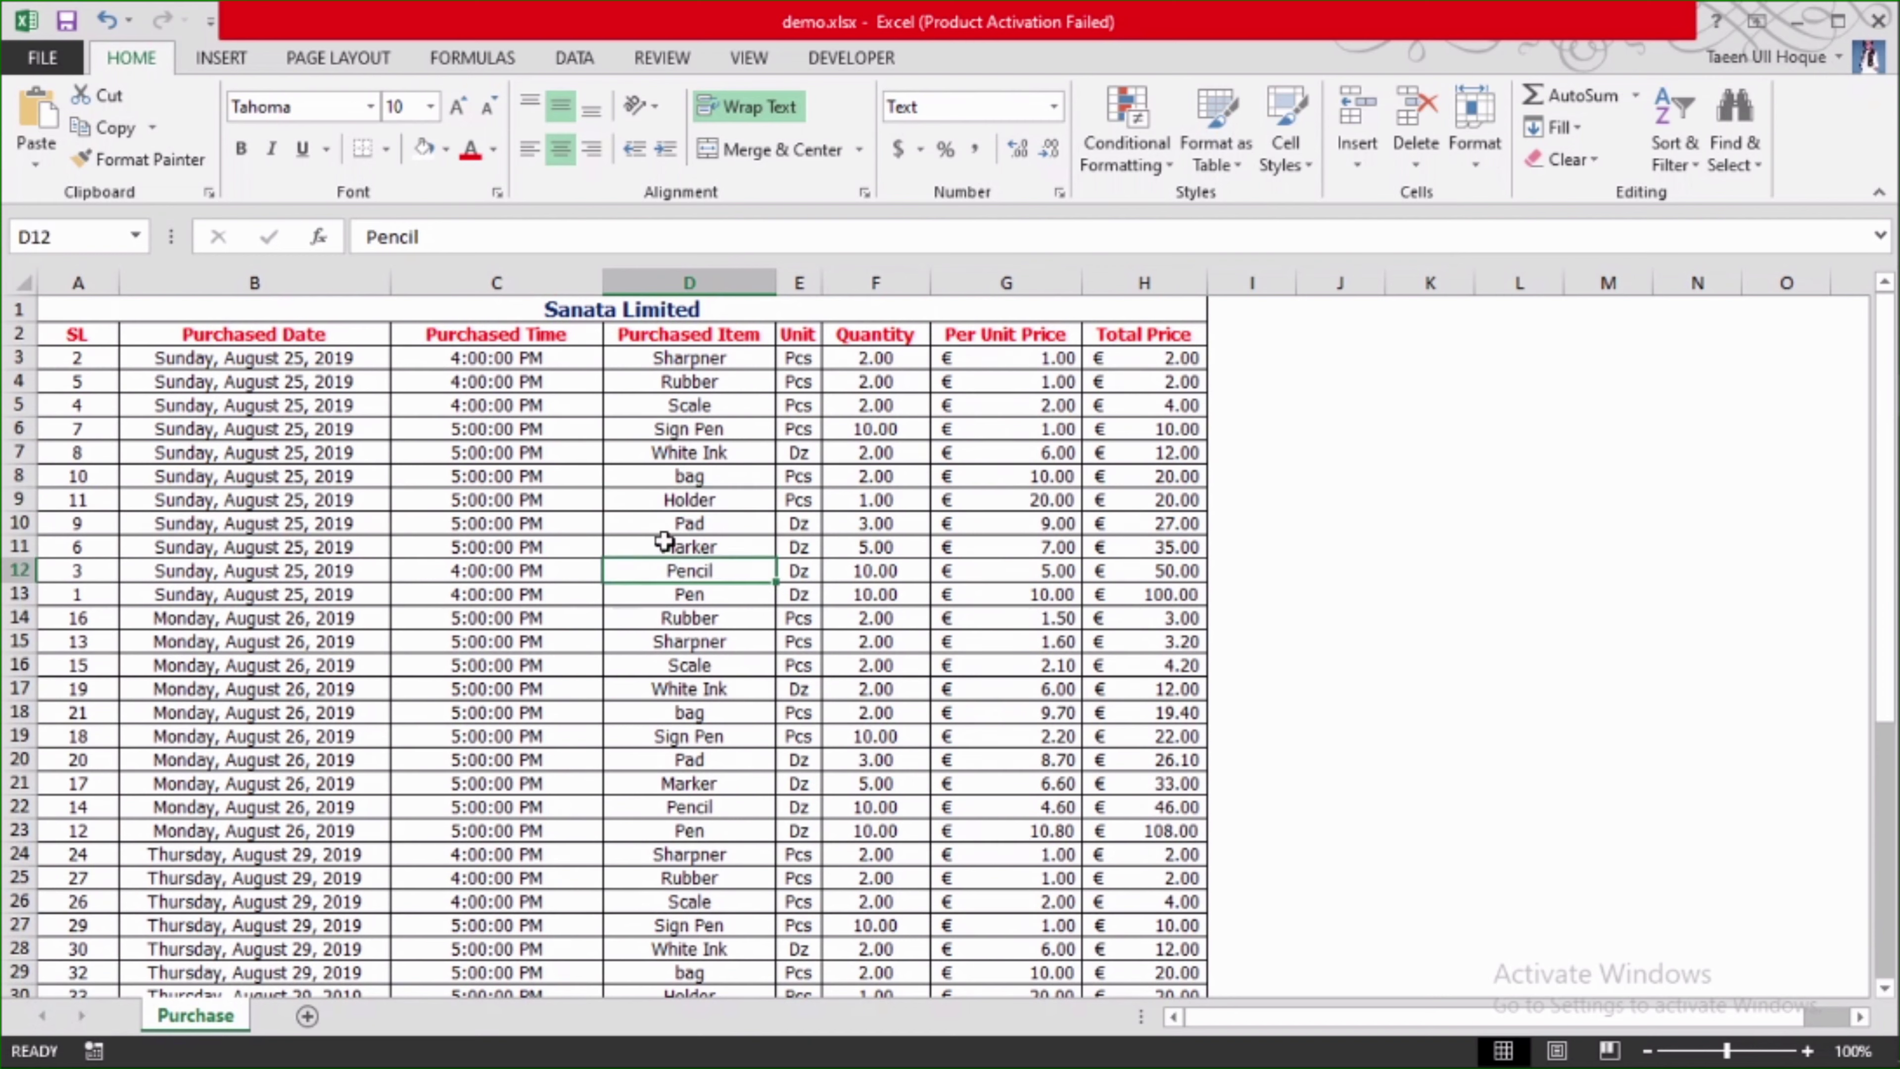
click(705, 364)
click(732, 520)
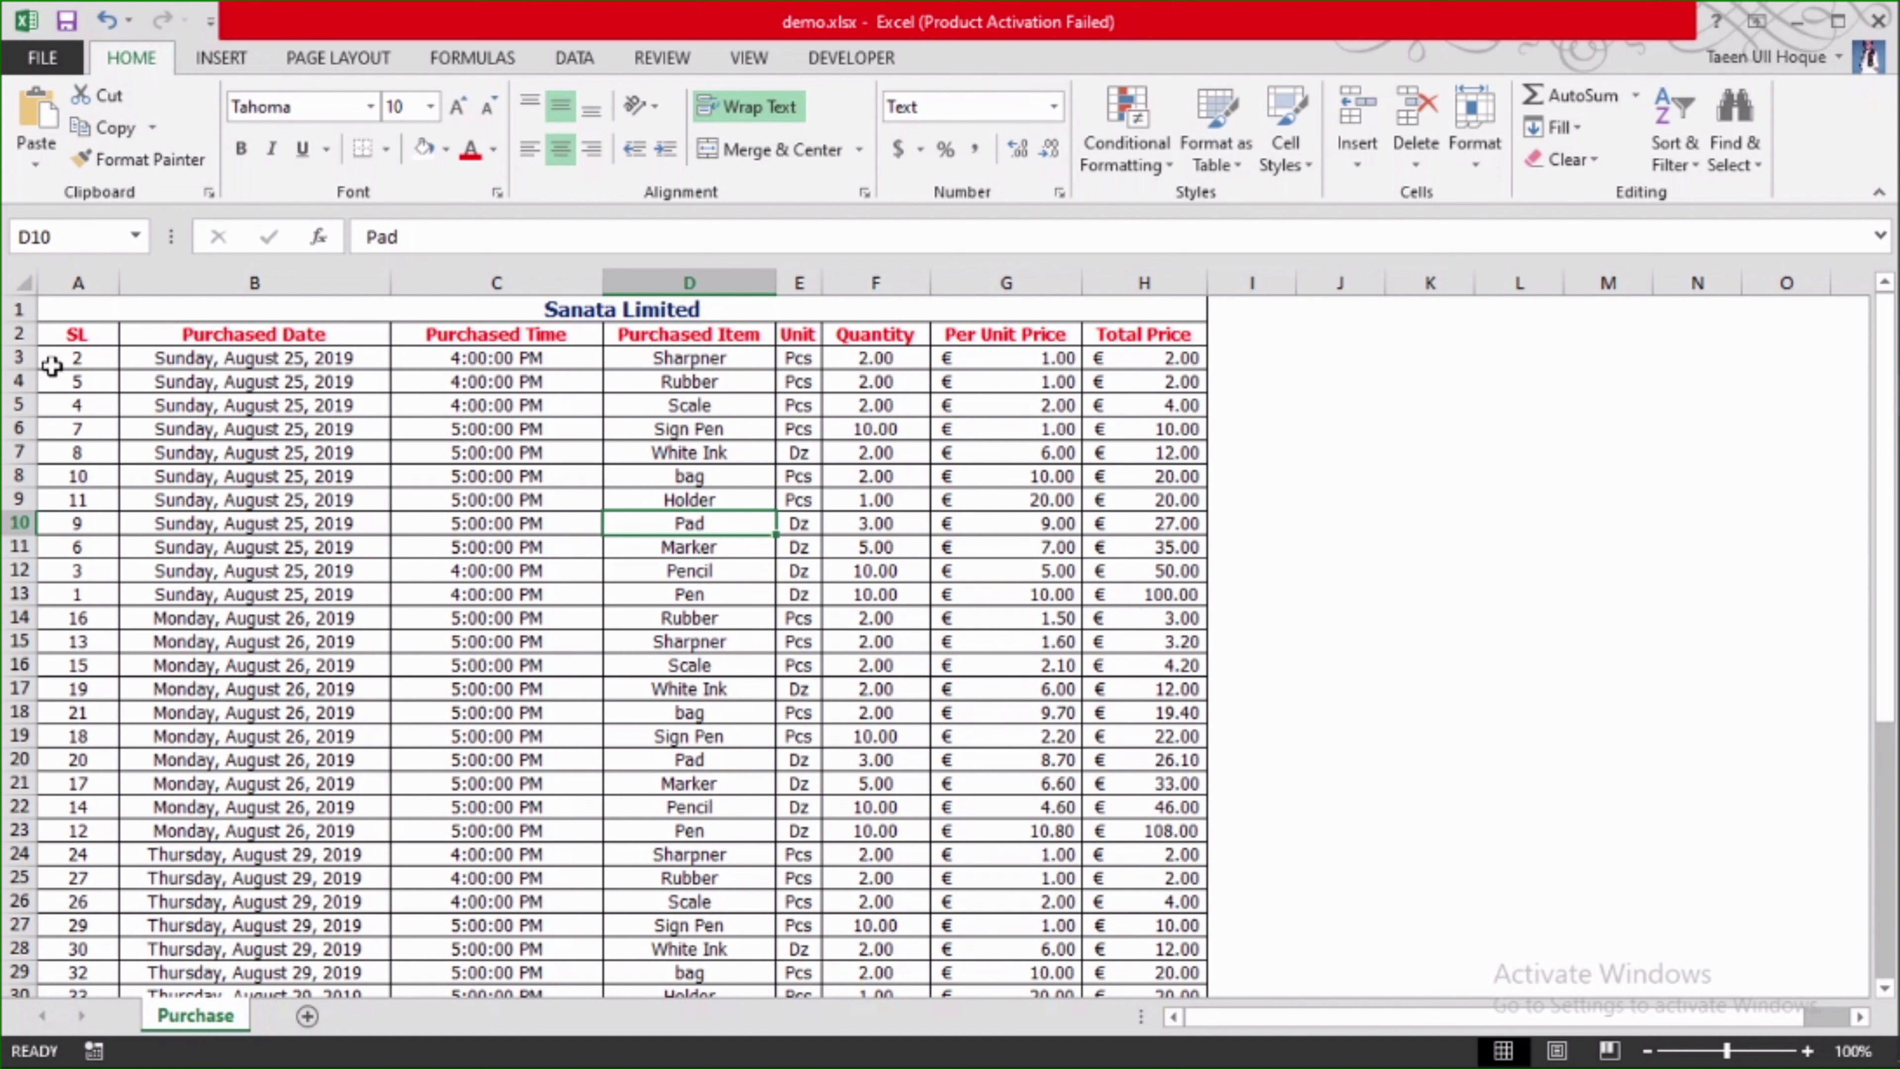
click(19, 357)
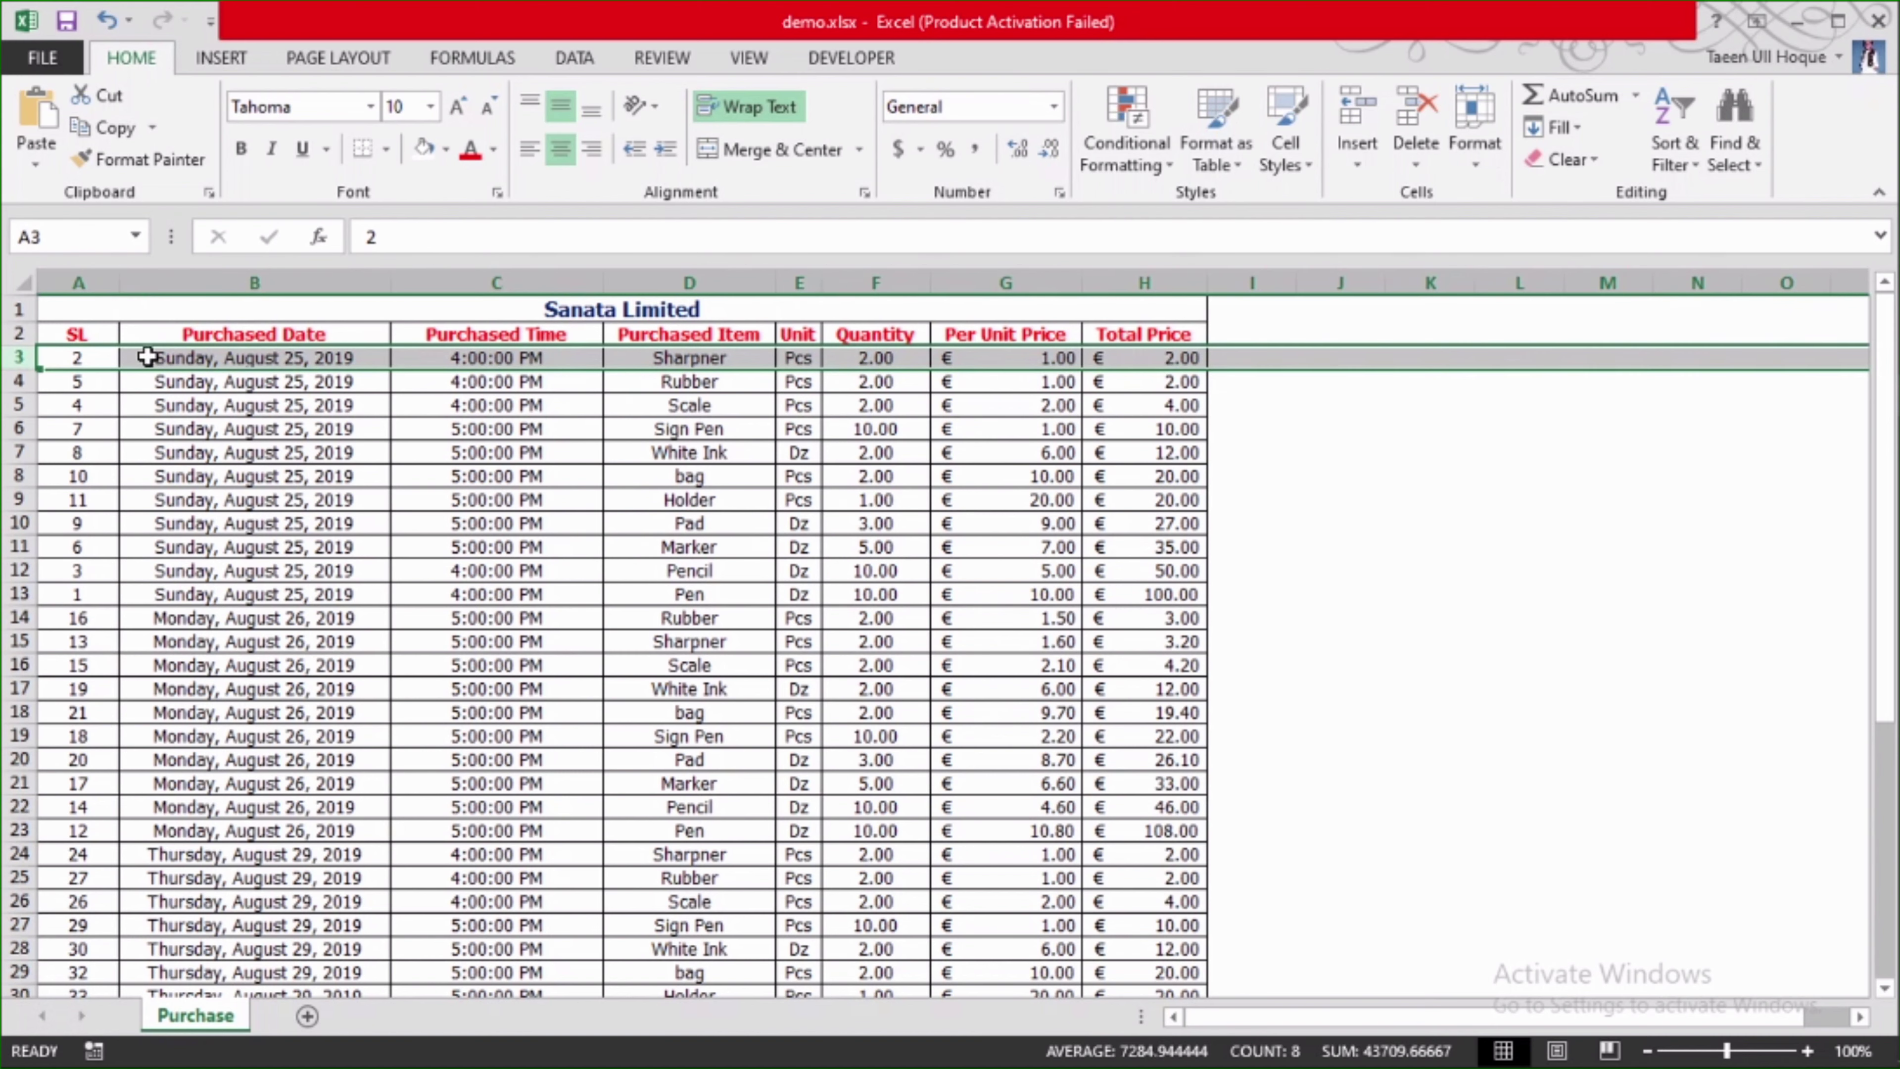
click(406, 382)
click(273, 406)
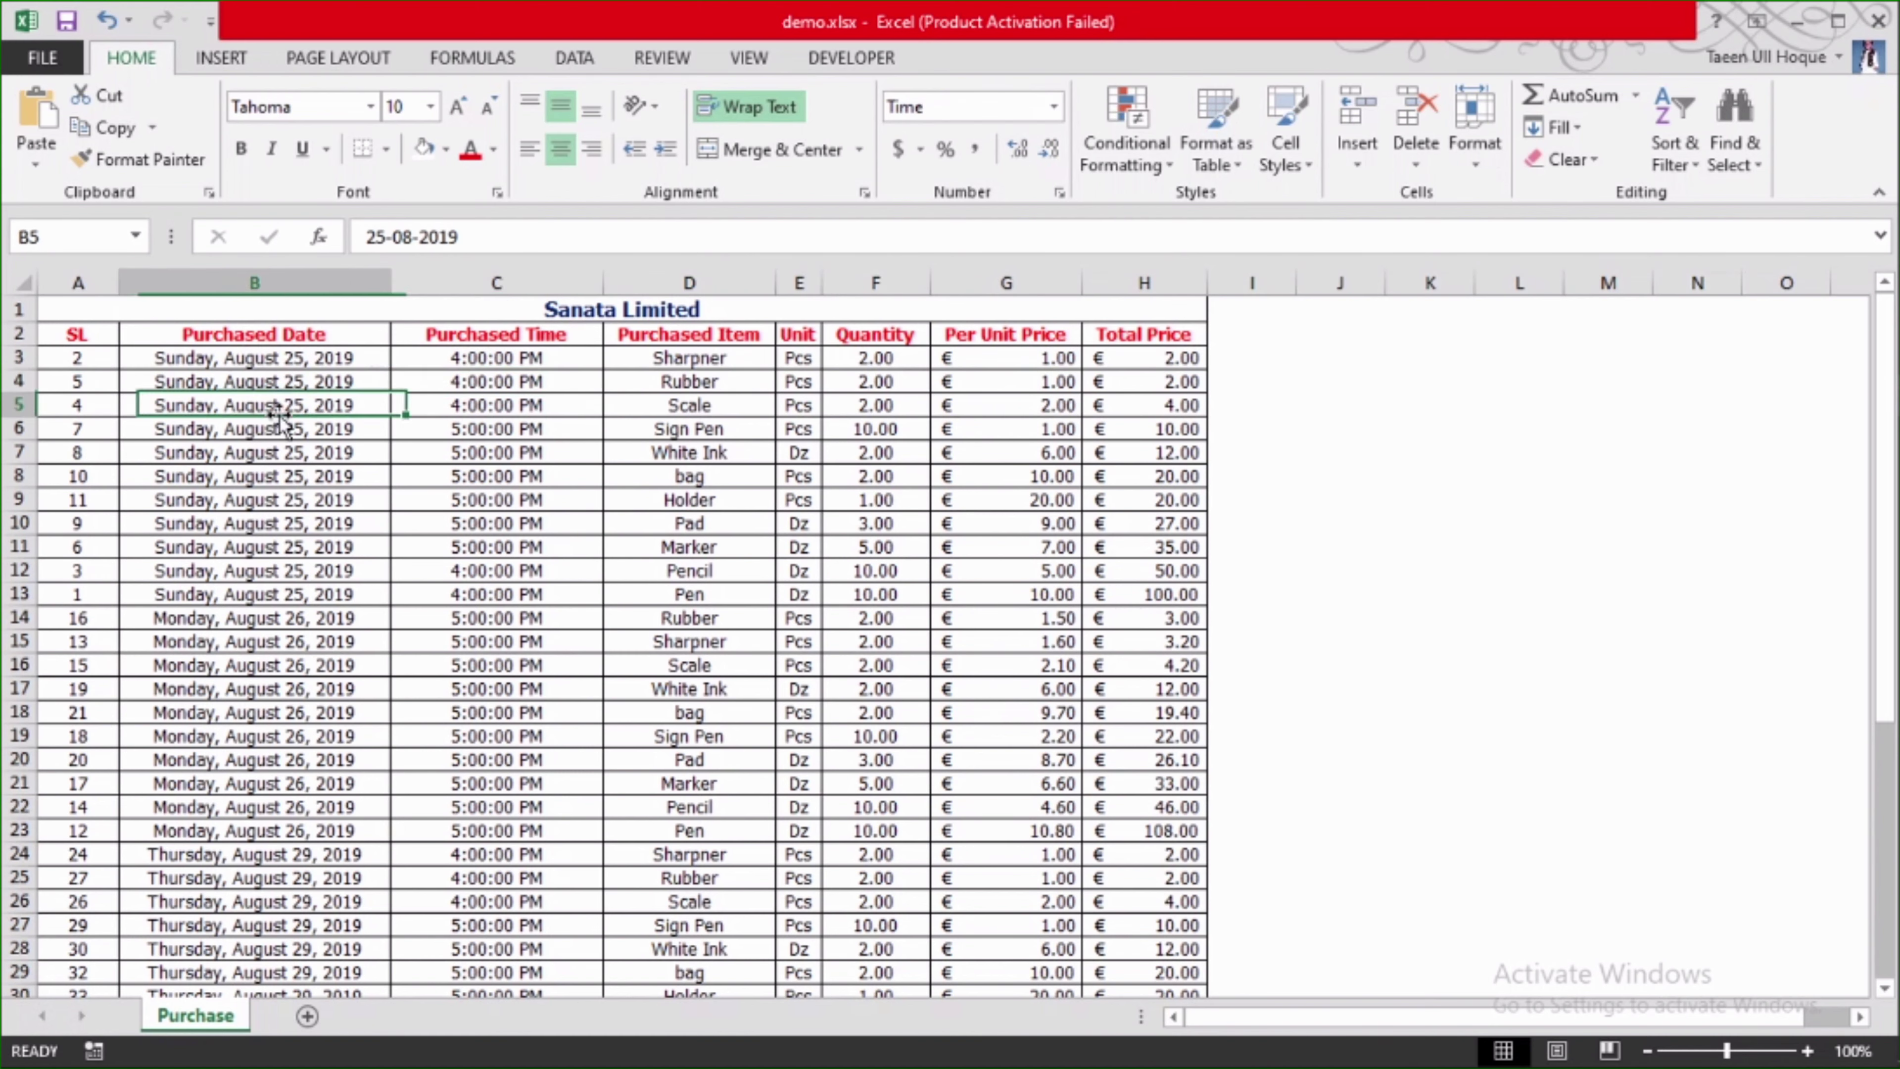
click(275, 359)
- Point out the bag purchase in row 8, alternating between date B8 and Pencil in D12
click(281, 476)
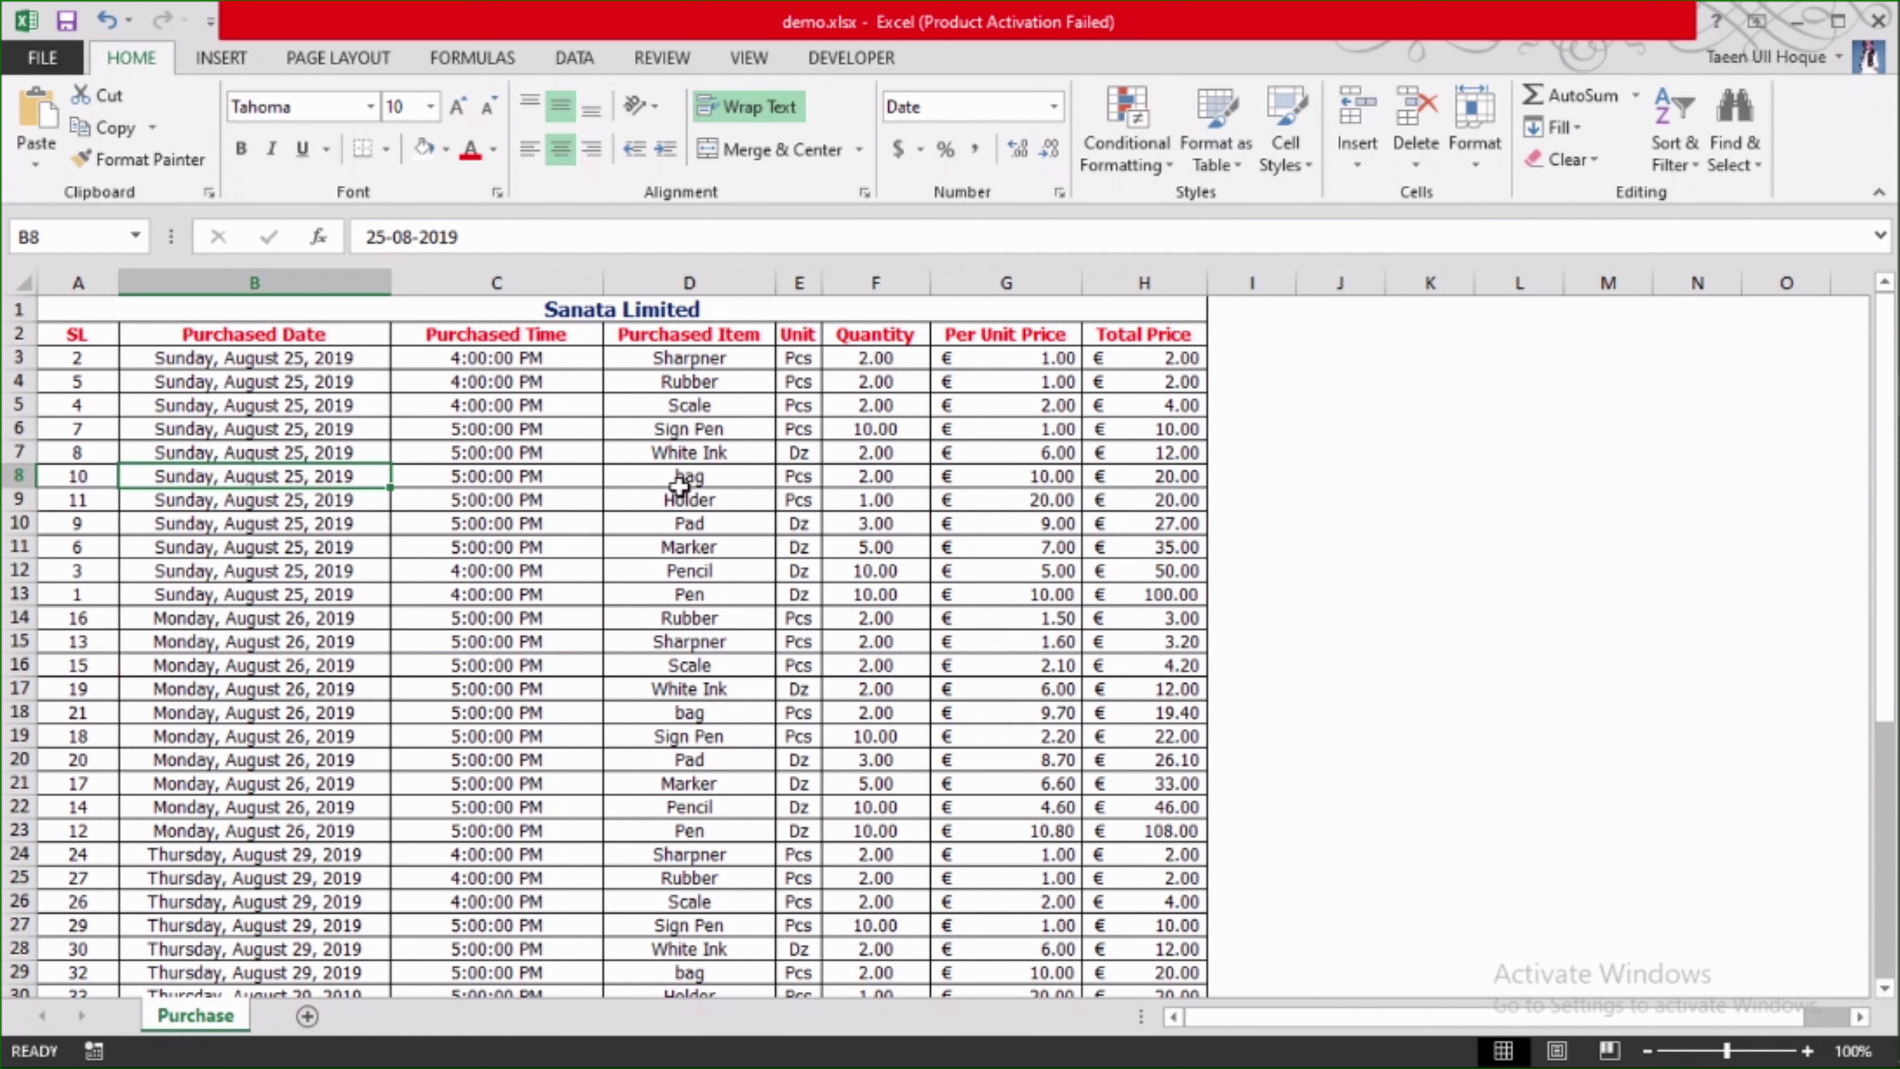
click(19, 476)
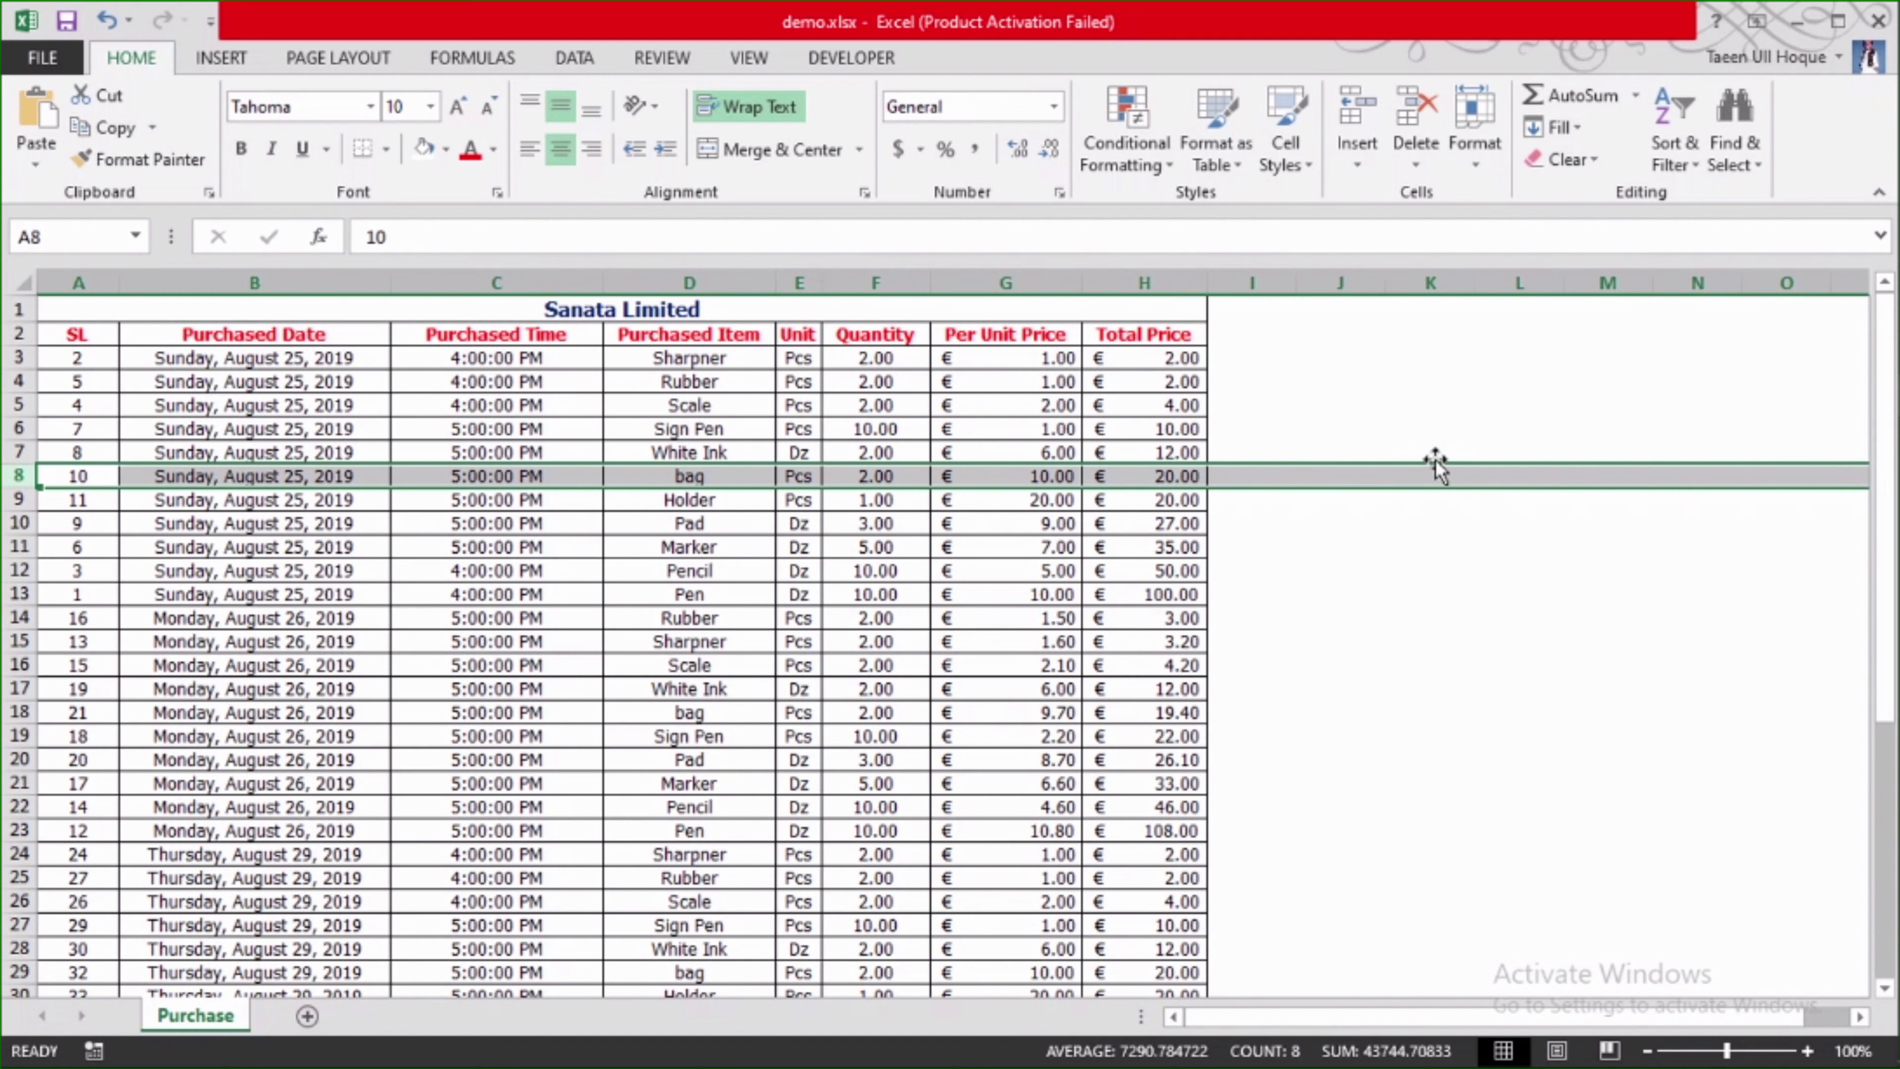
click(658, 477)
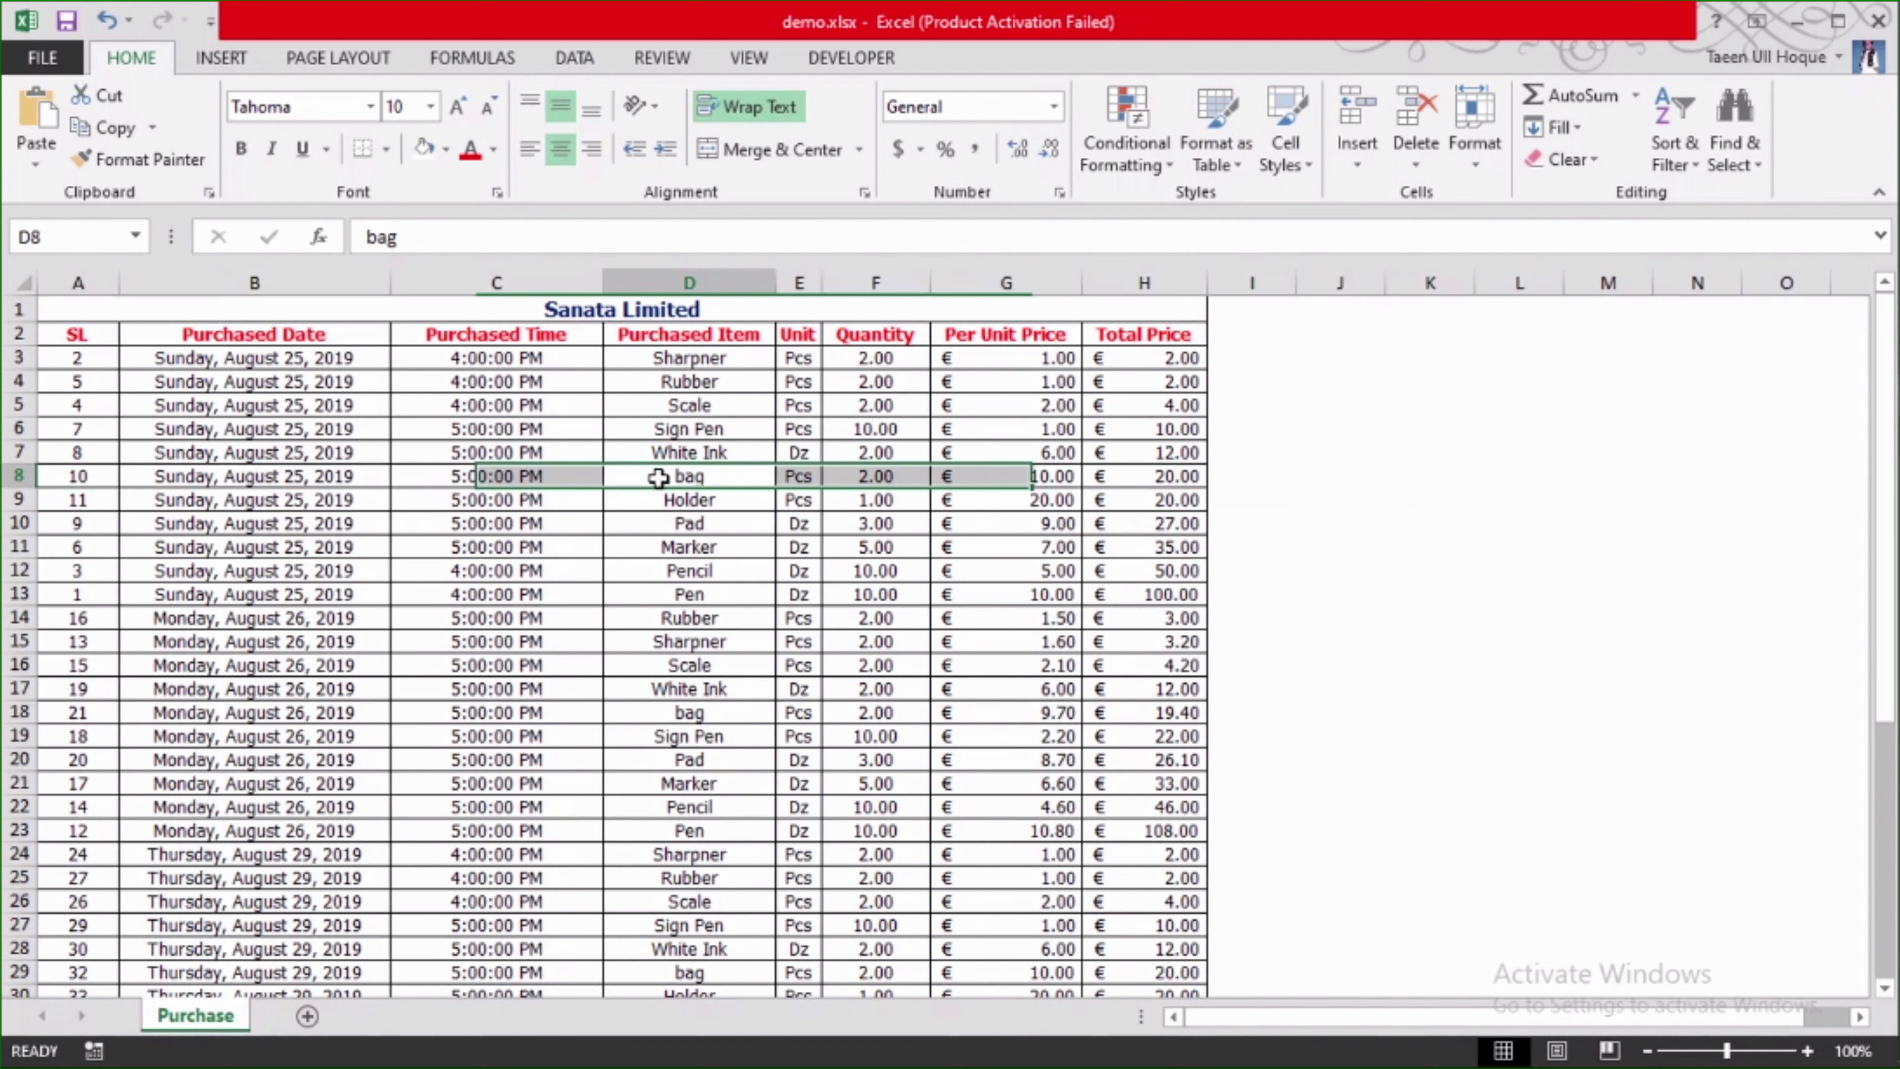
click(727, 578)
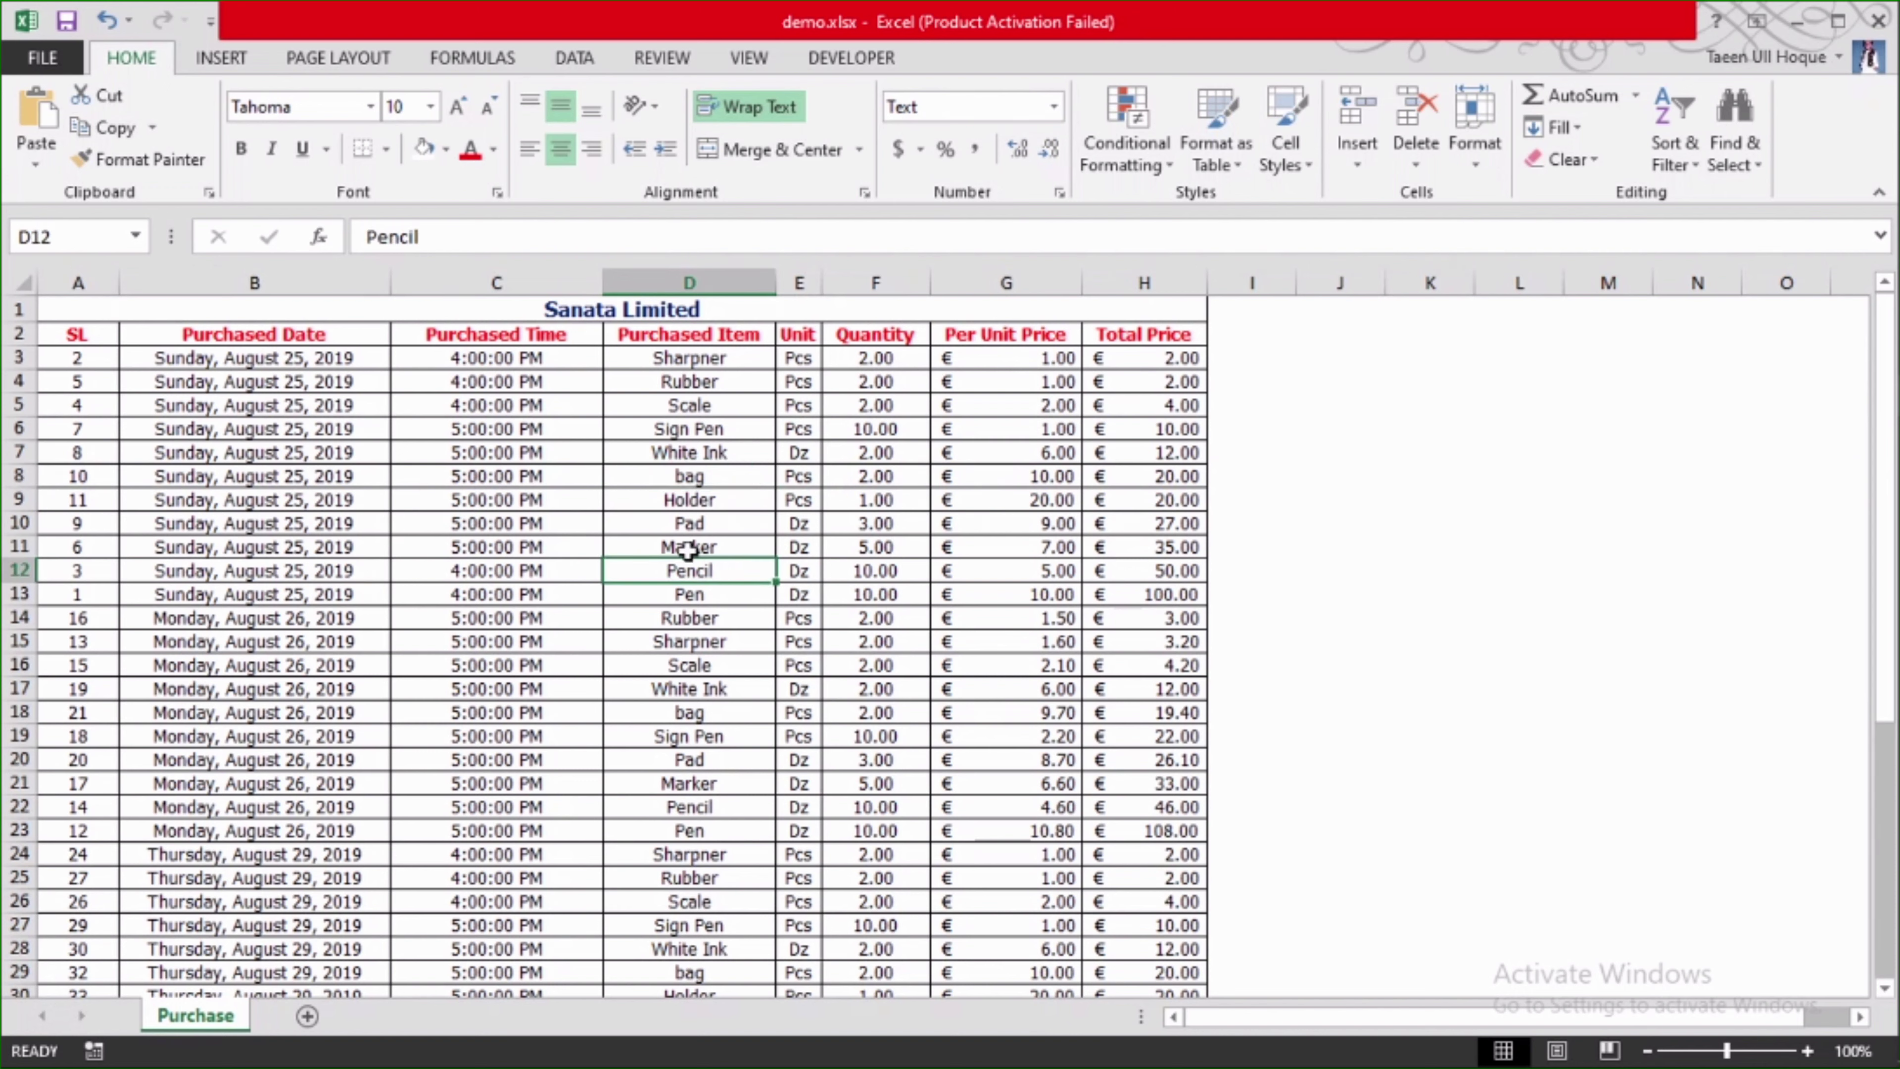
click(324, 481)
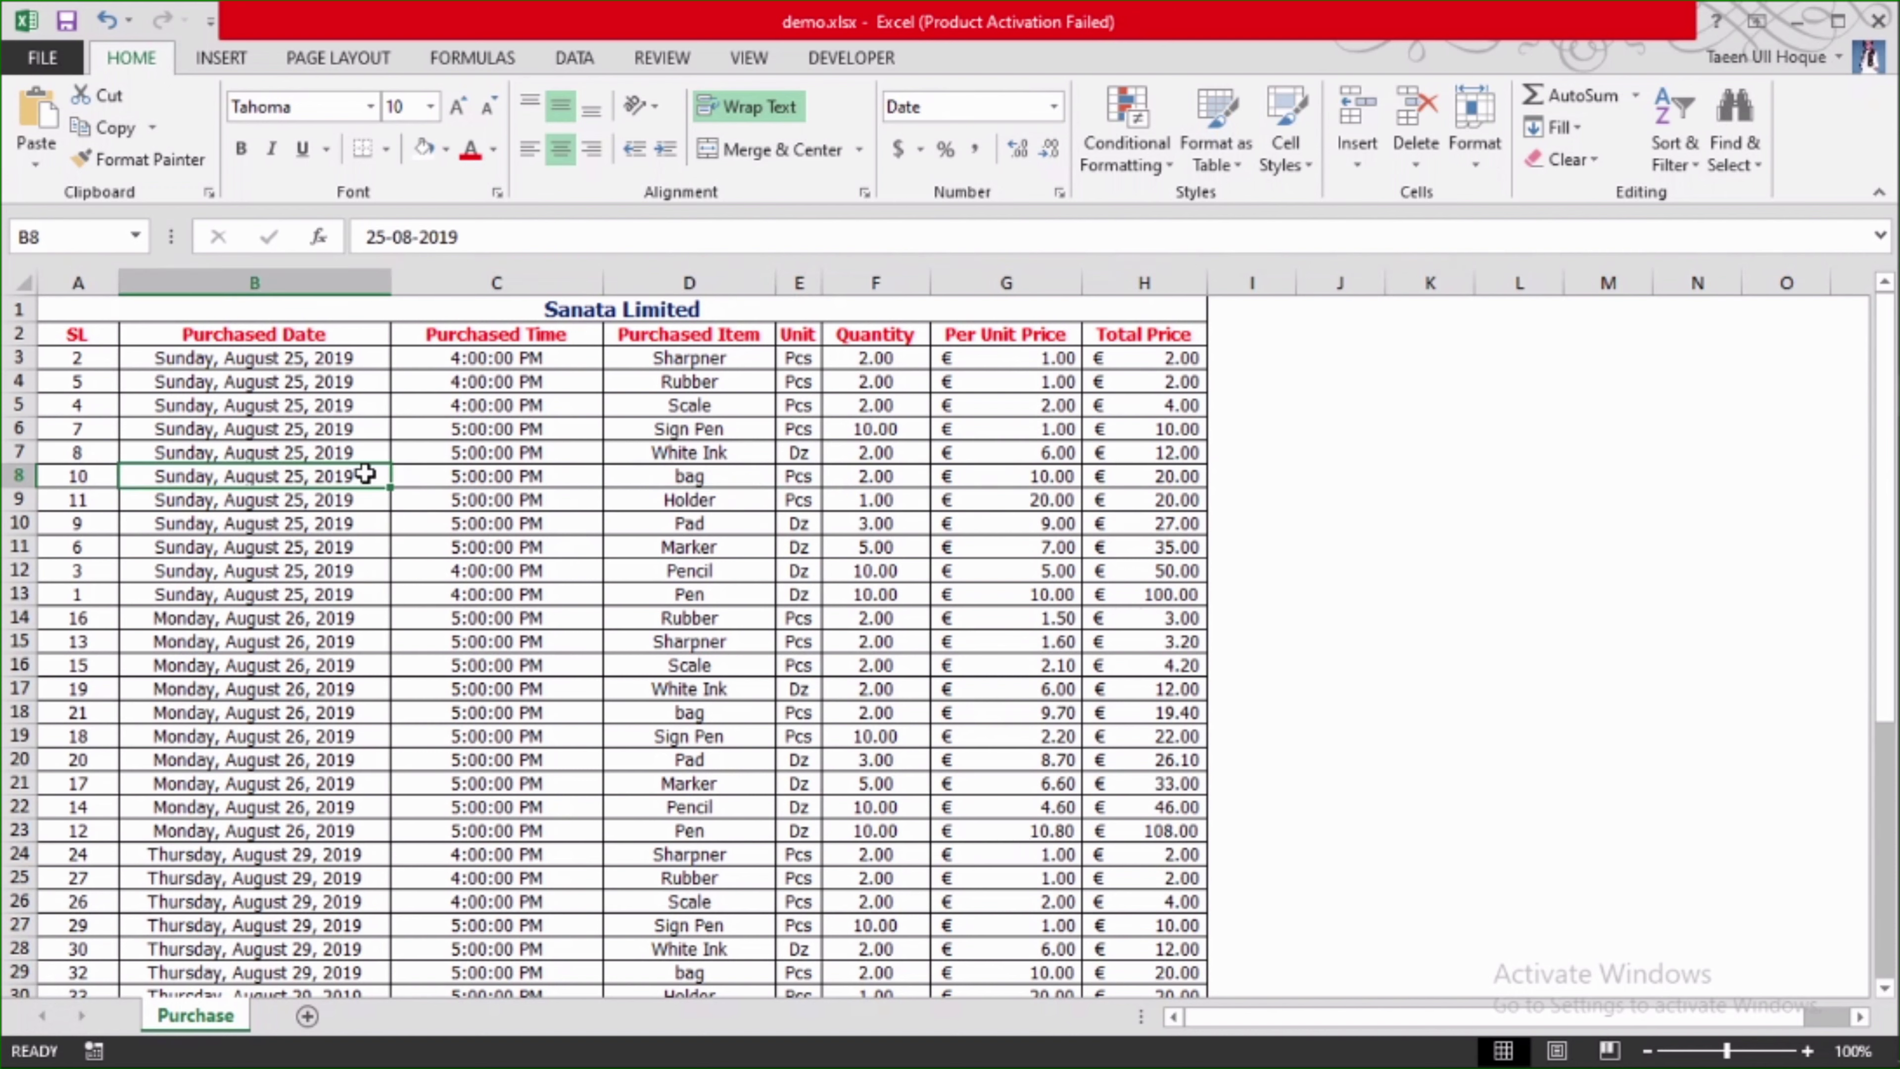
click(726, 574)
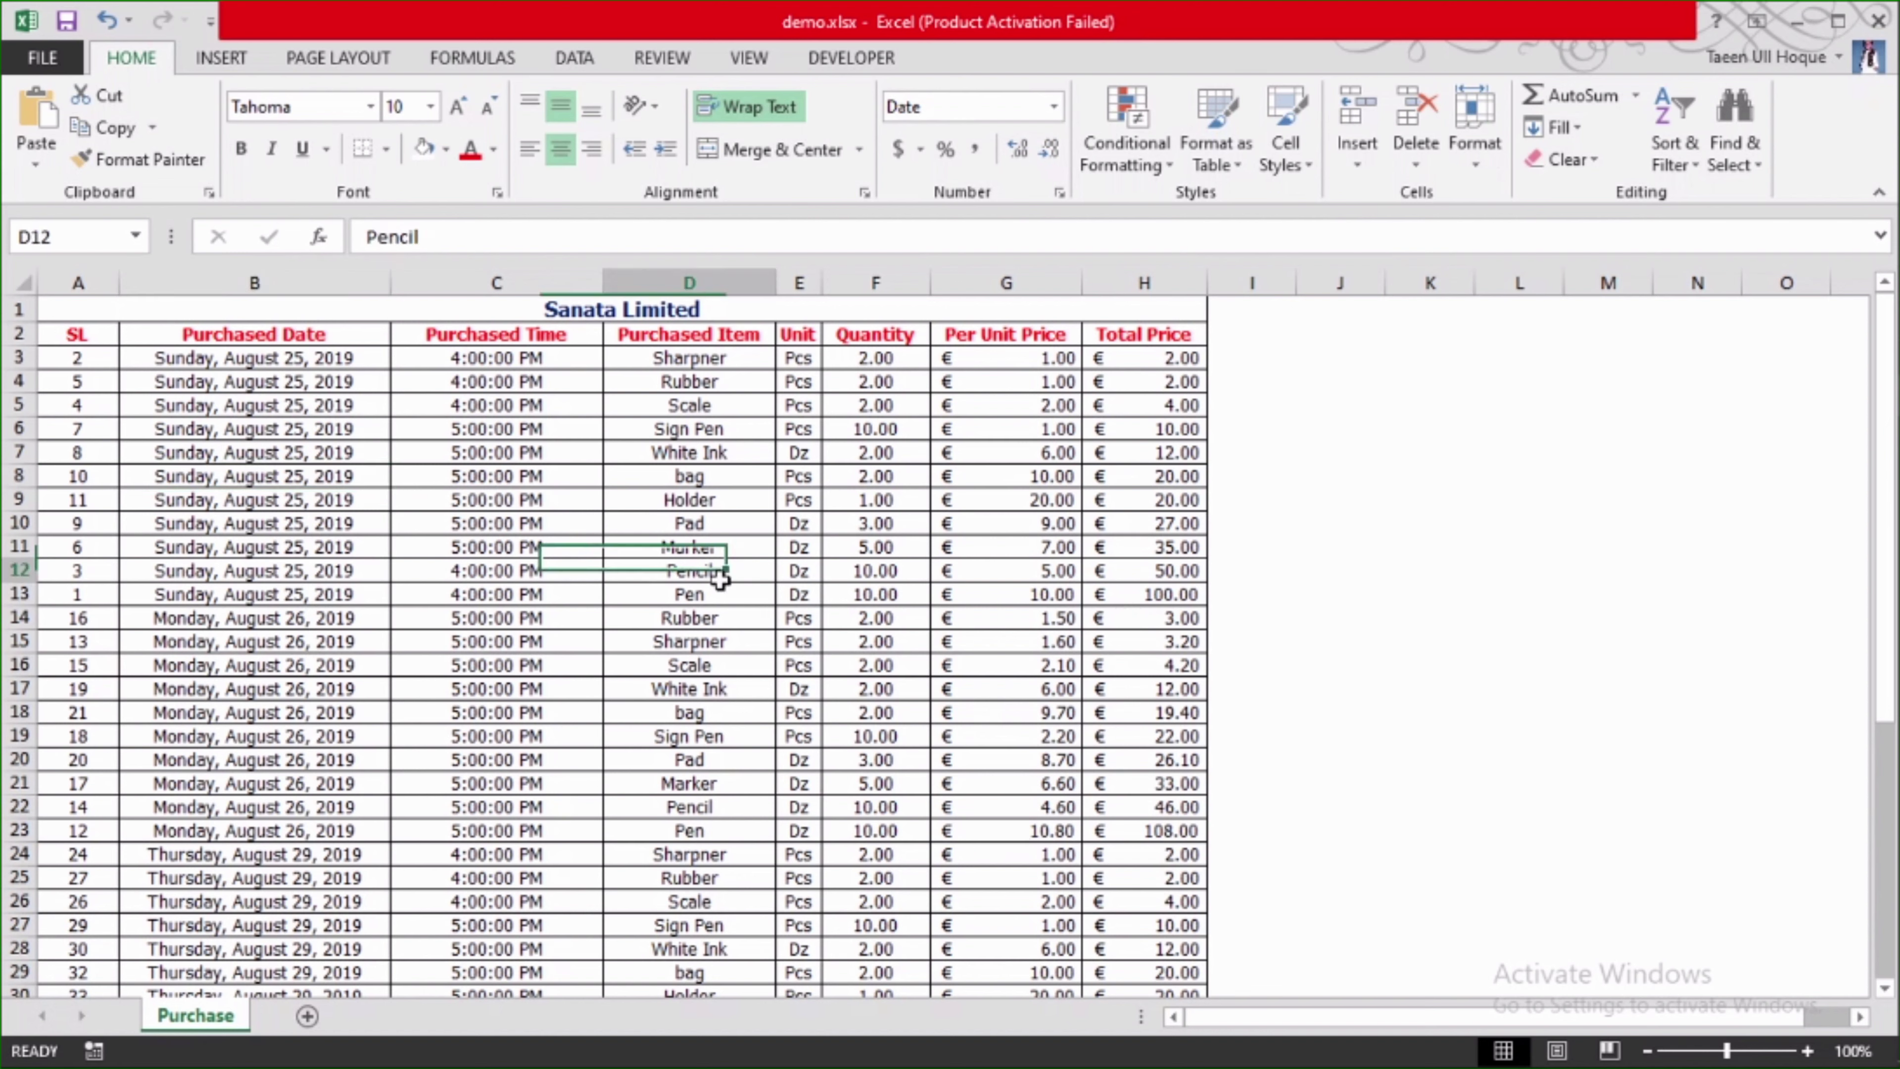
click(363, 479)
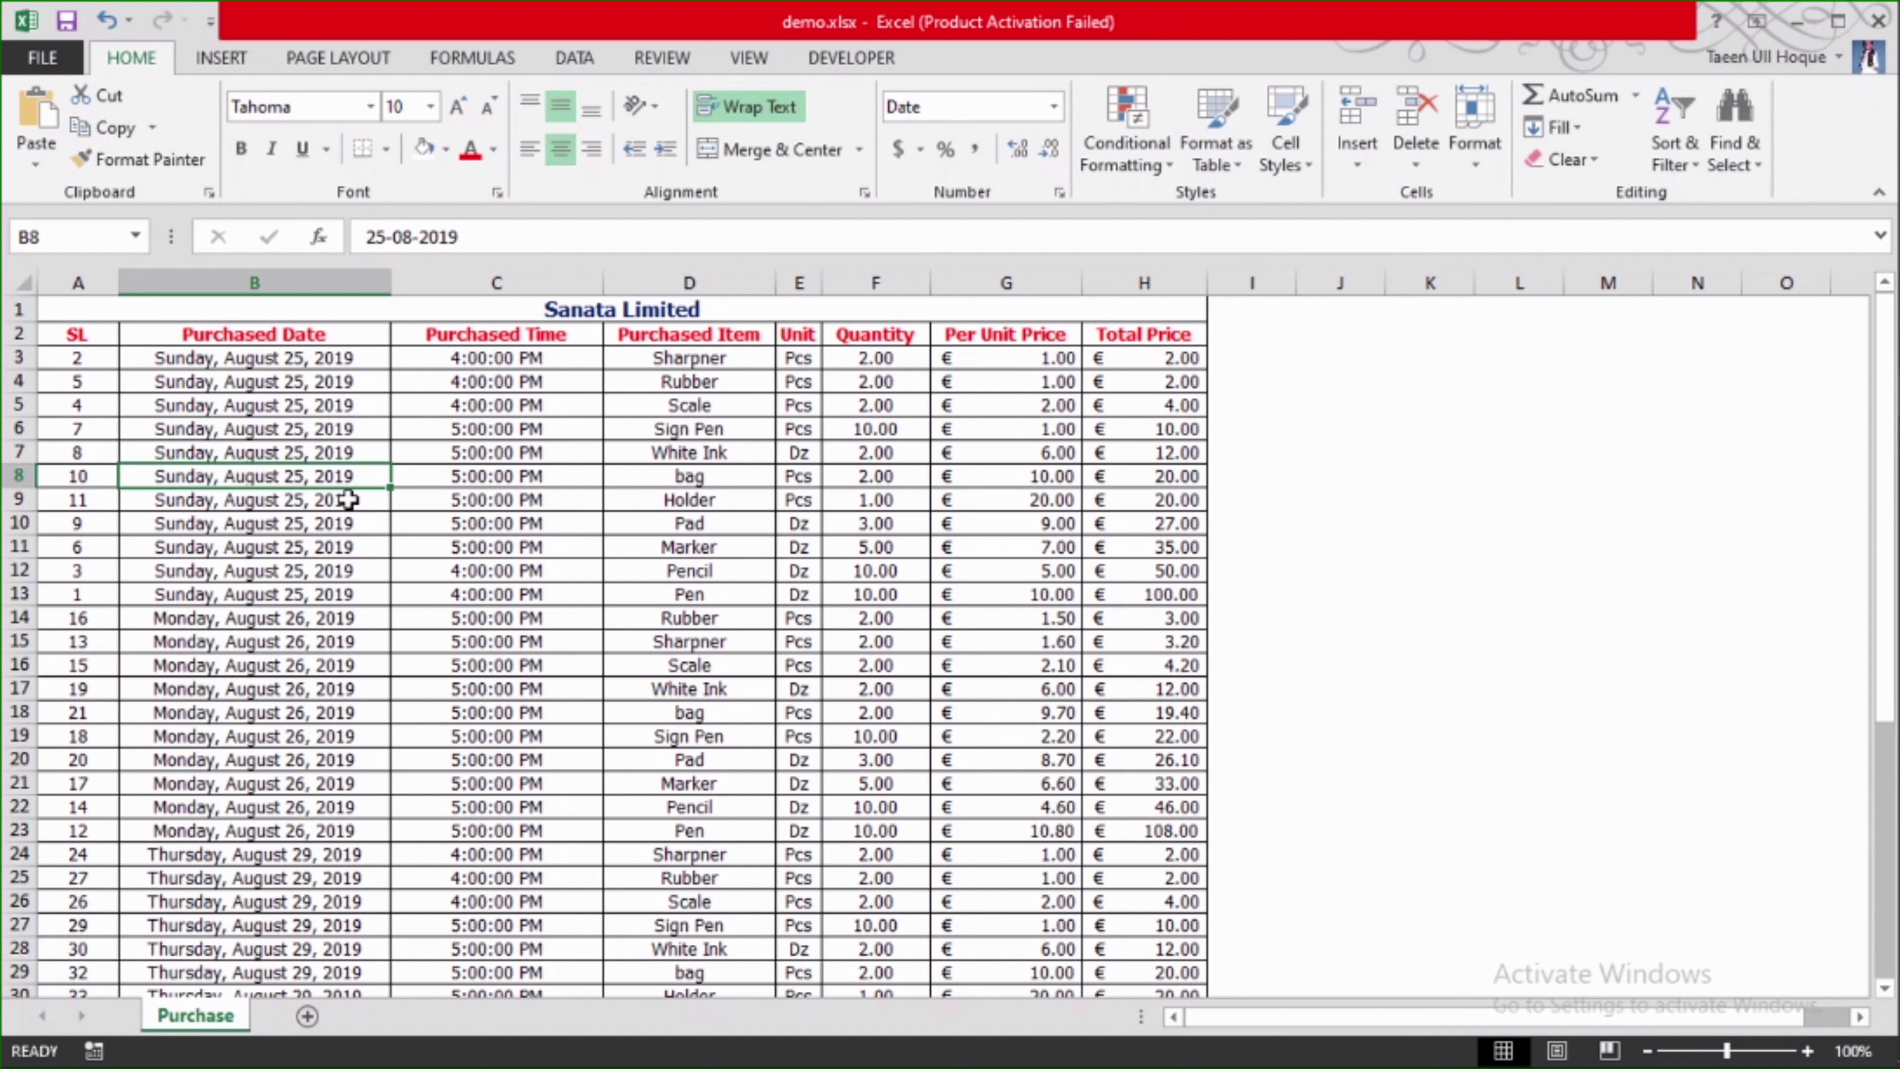
- Insert a comment on B8, remove the author label, and enter 'credit'
right_click(358, 479)
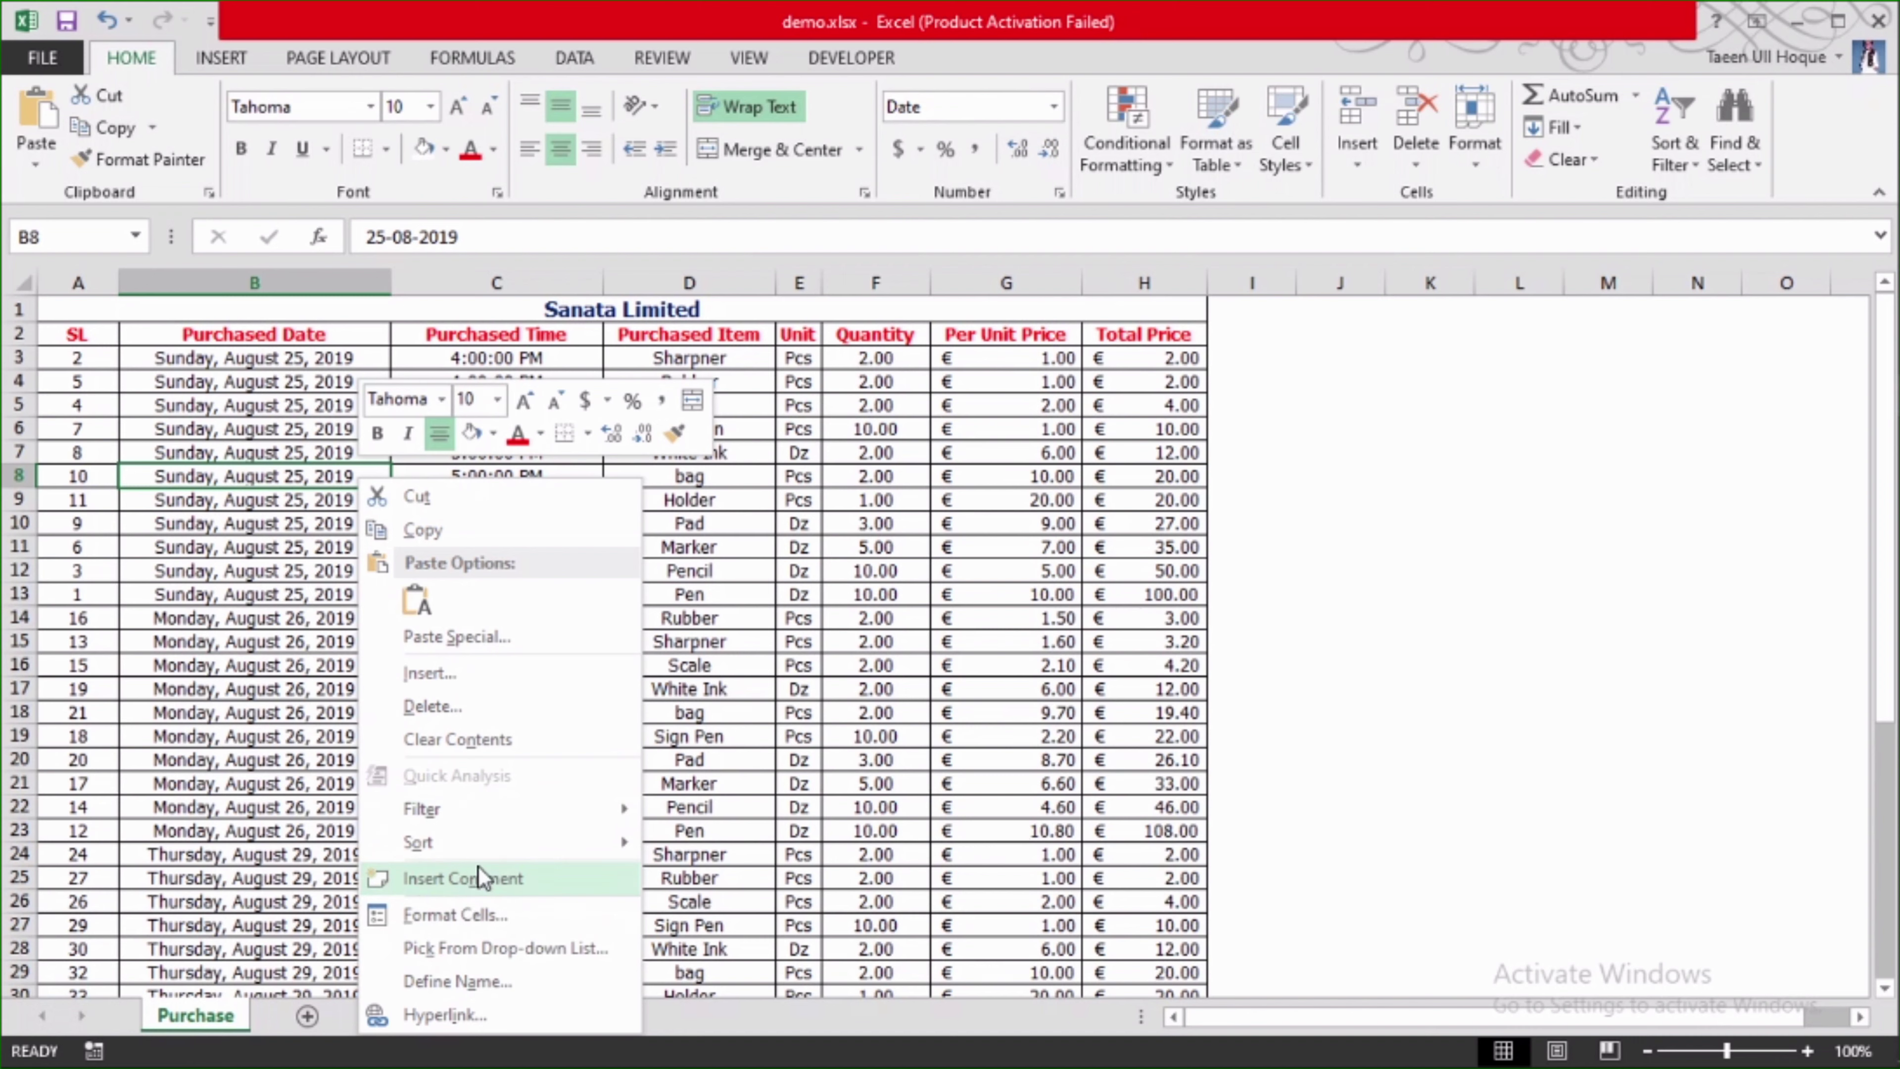
click(479, 876)
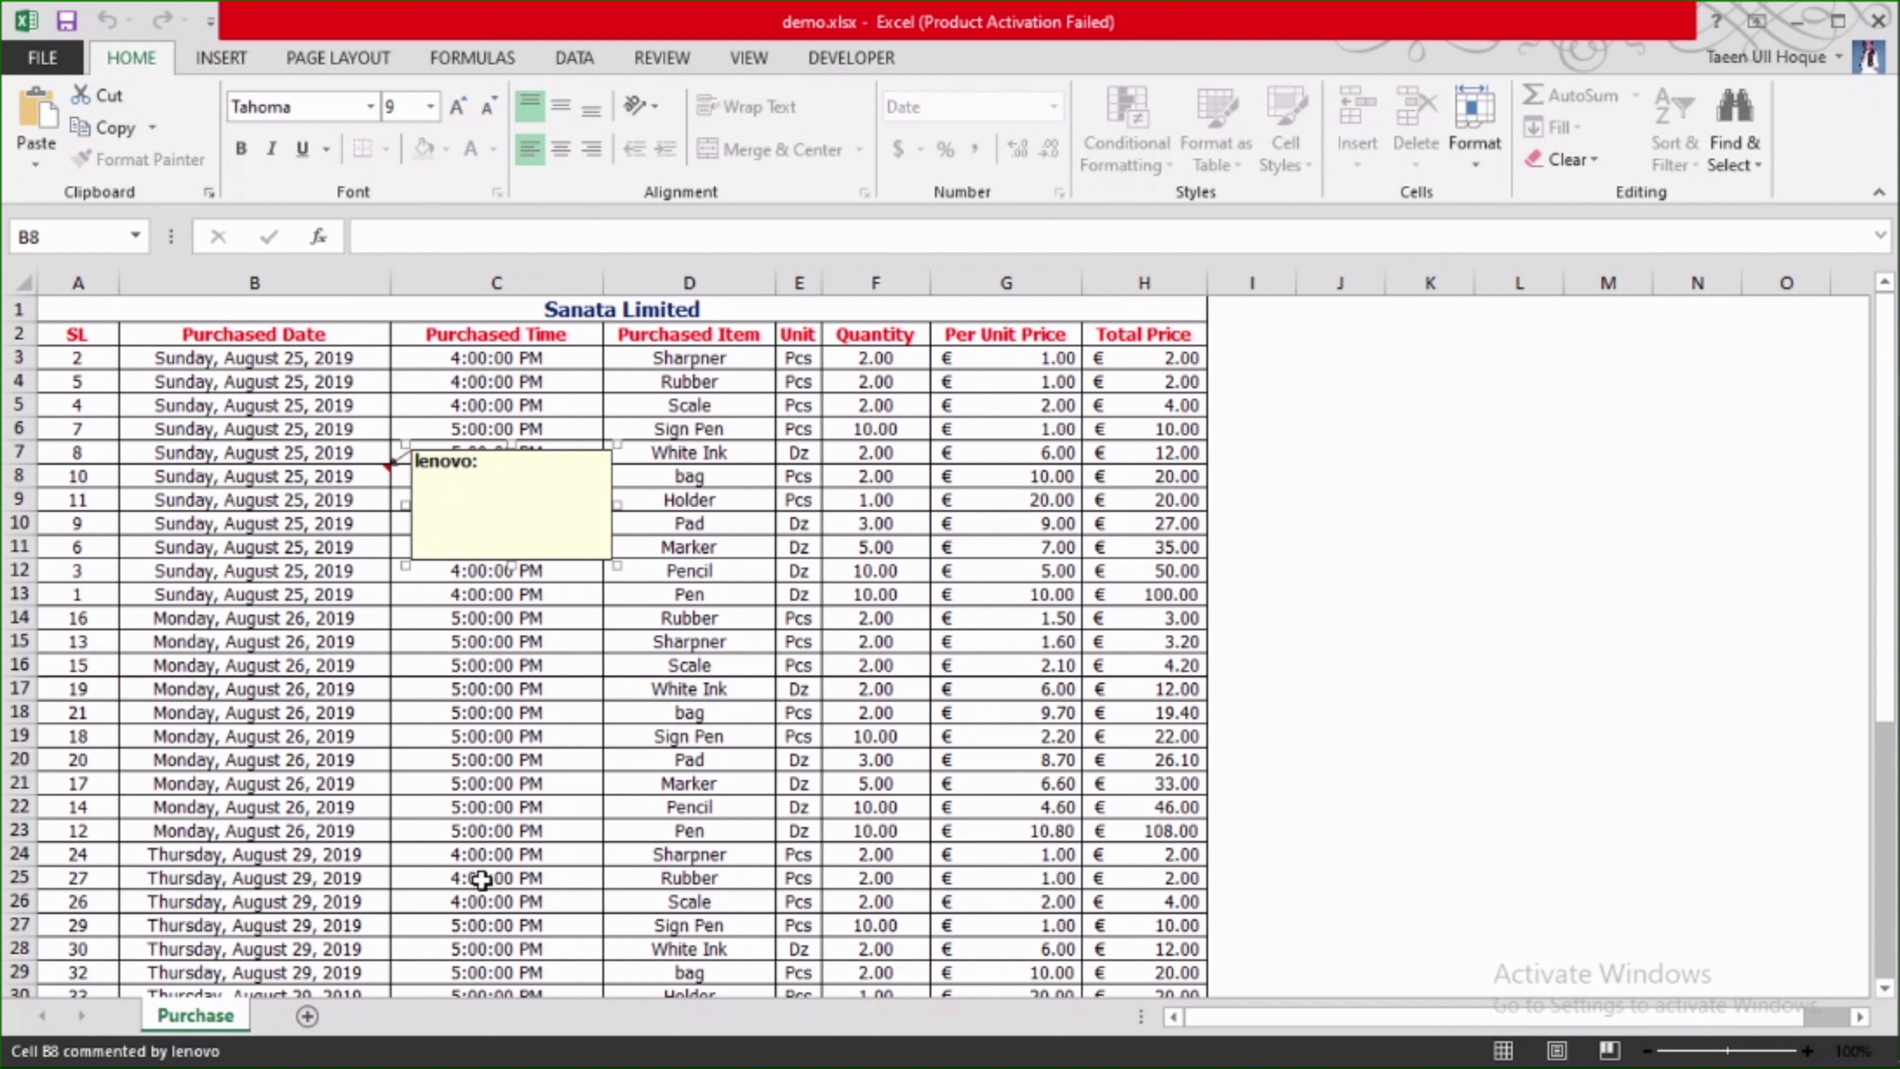
click(491, 468)
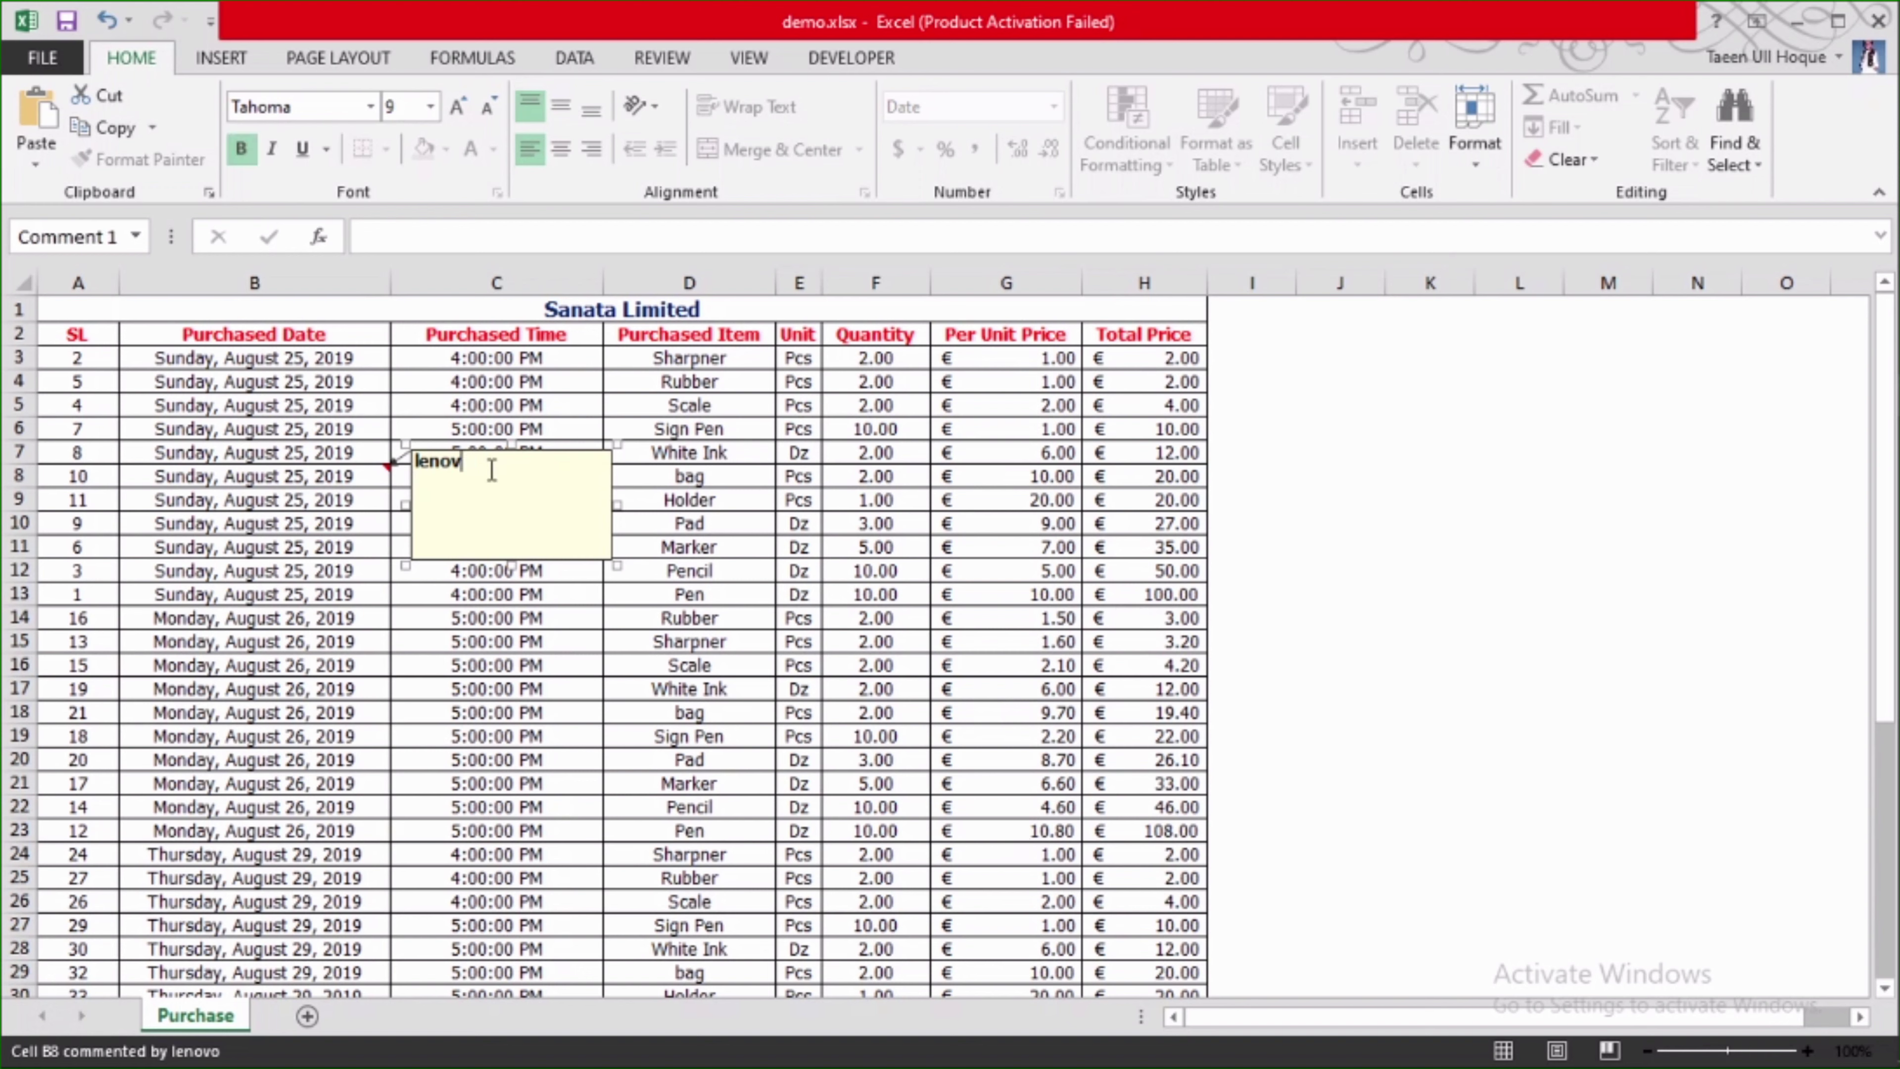
key(ctrl+b)
click(1364, 449)
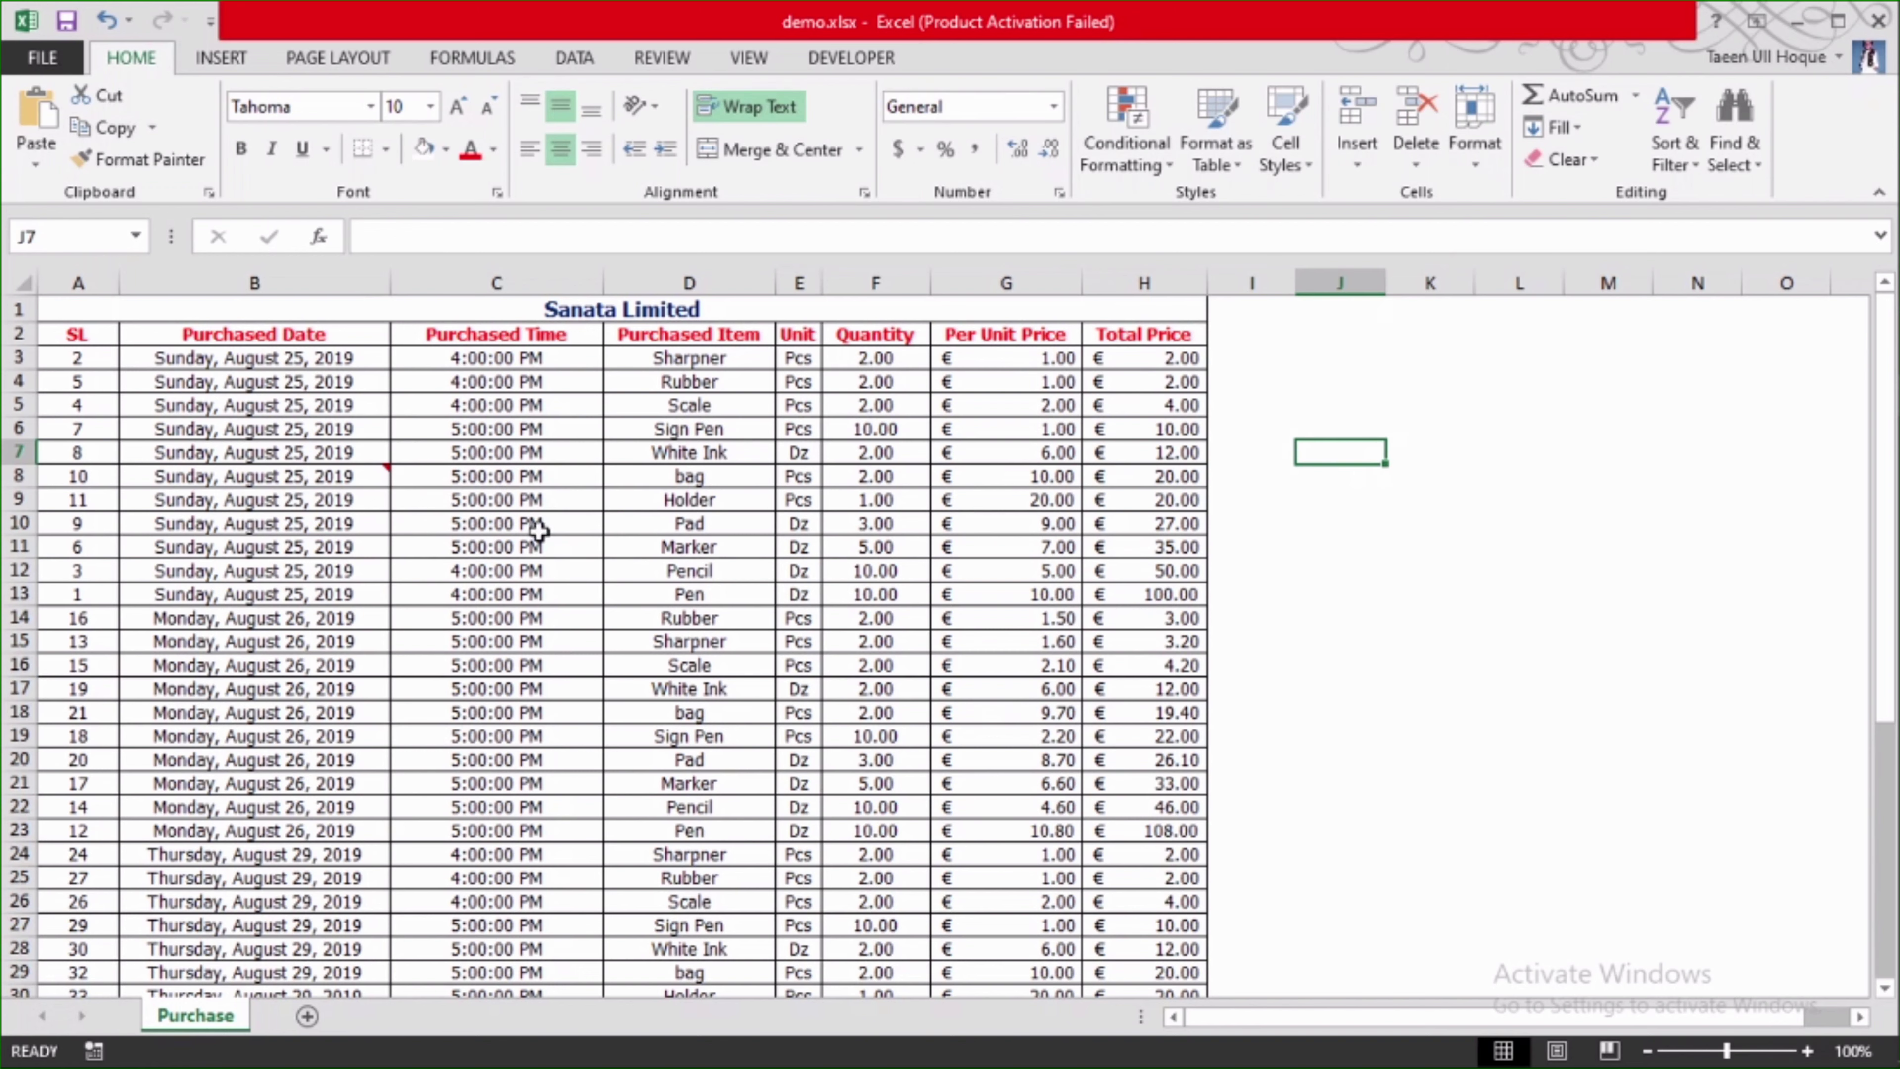
- Select time cell C17, then the commented date B8, then date cell B21
click(437, 685)
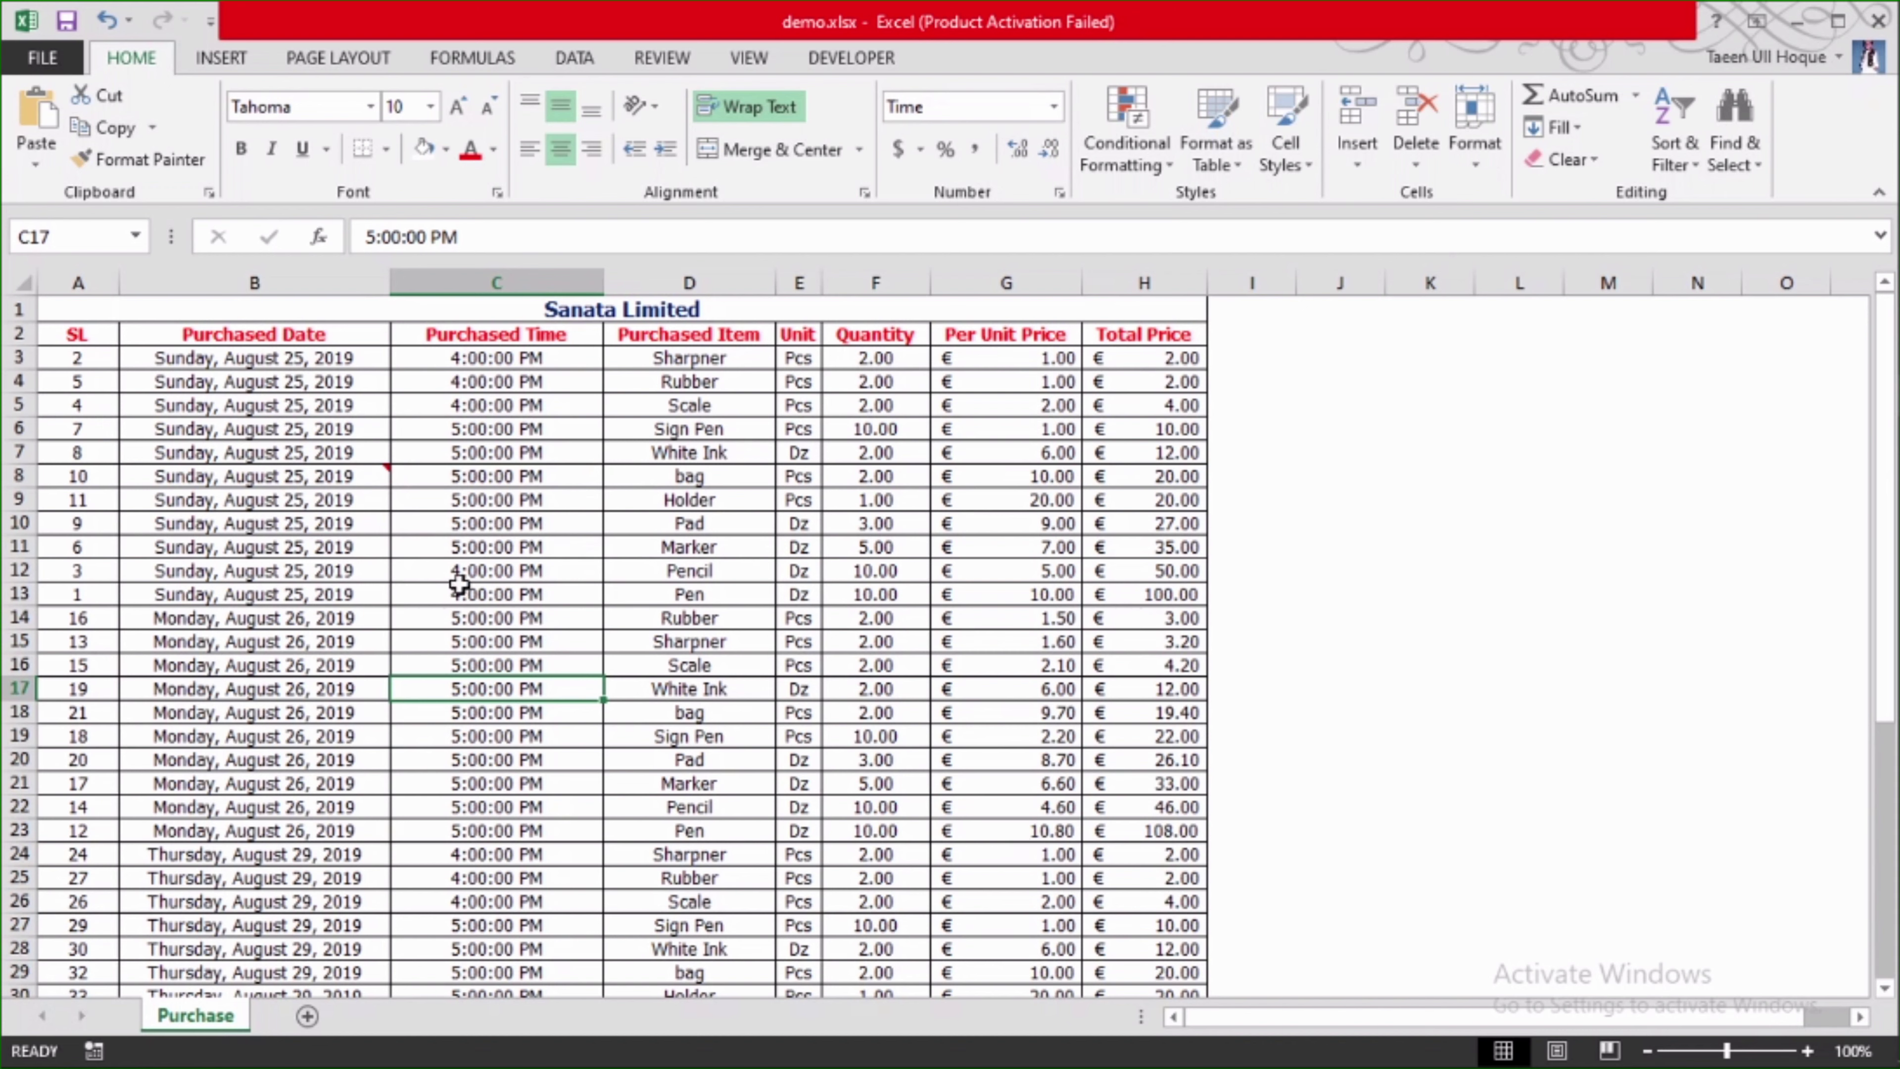
mouse_move(380, 478)
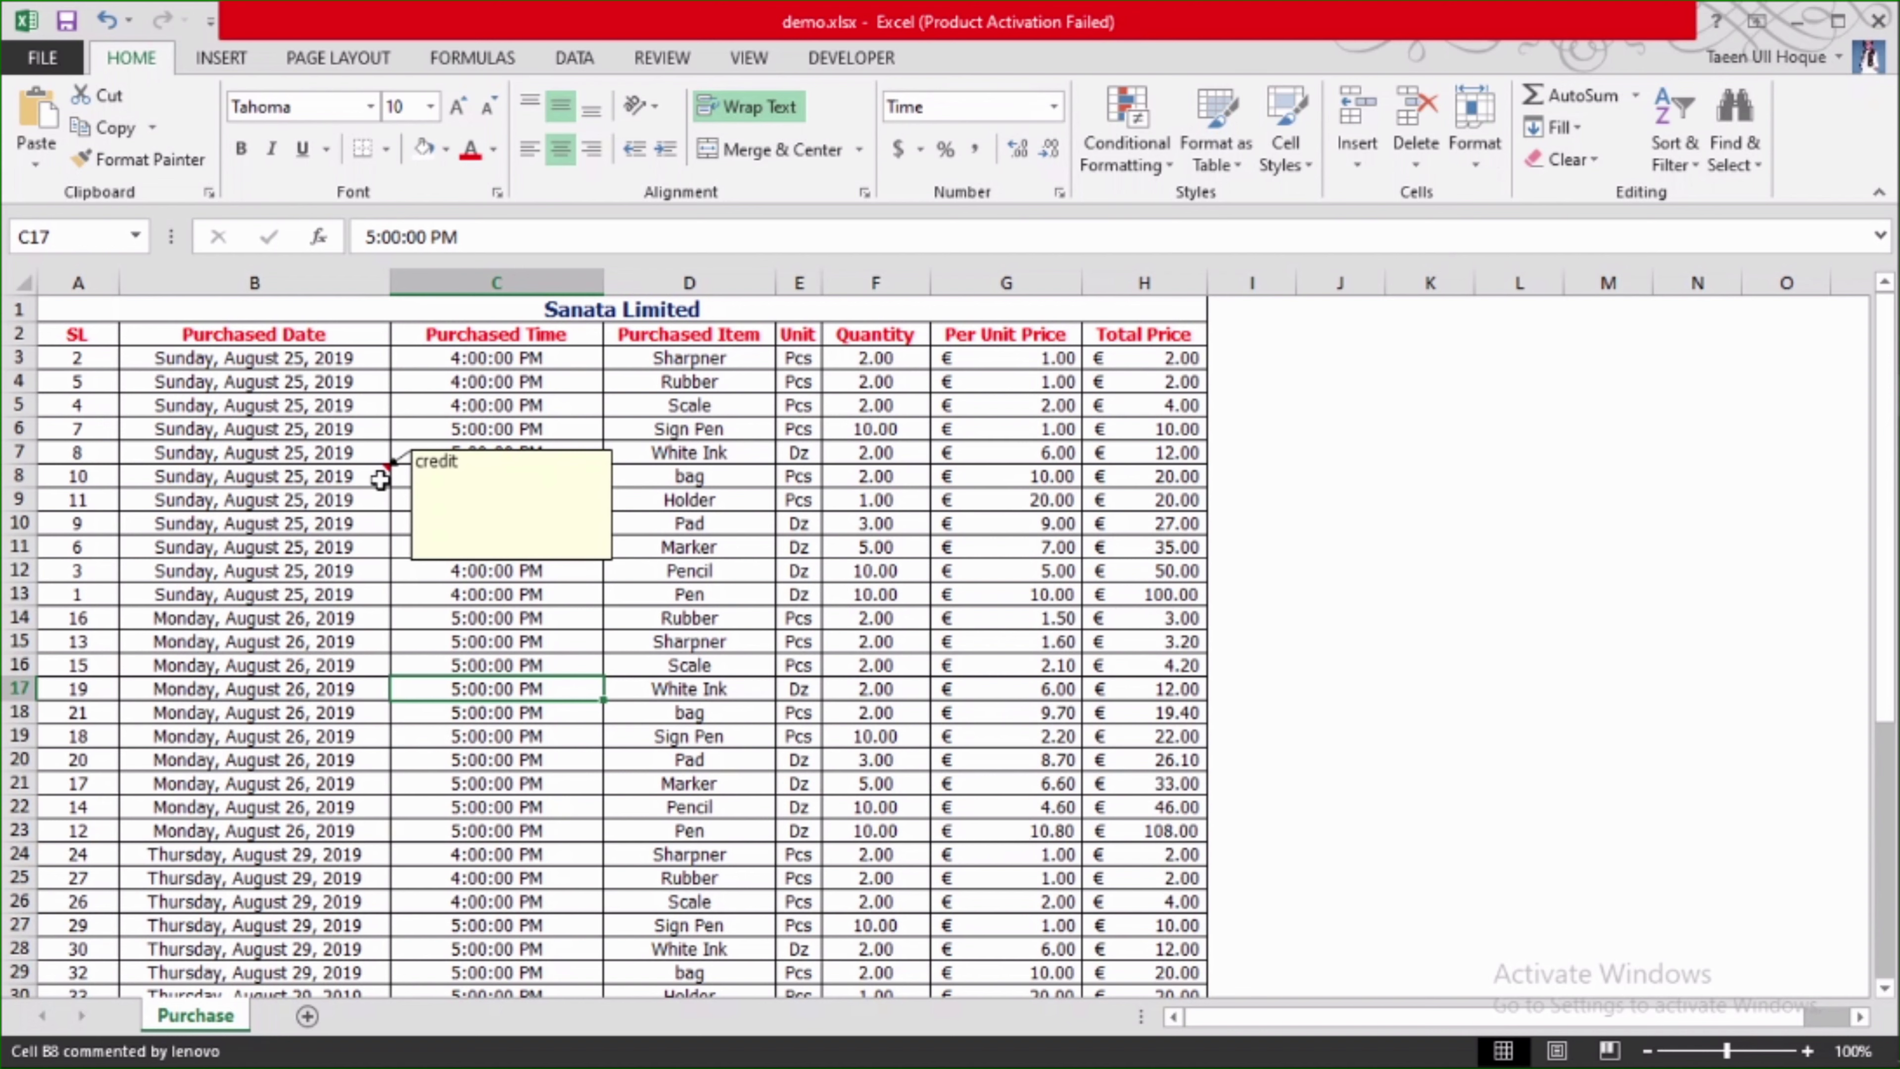
click(343, 479)
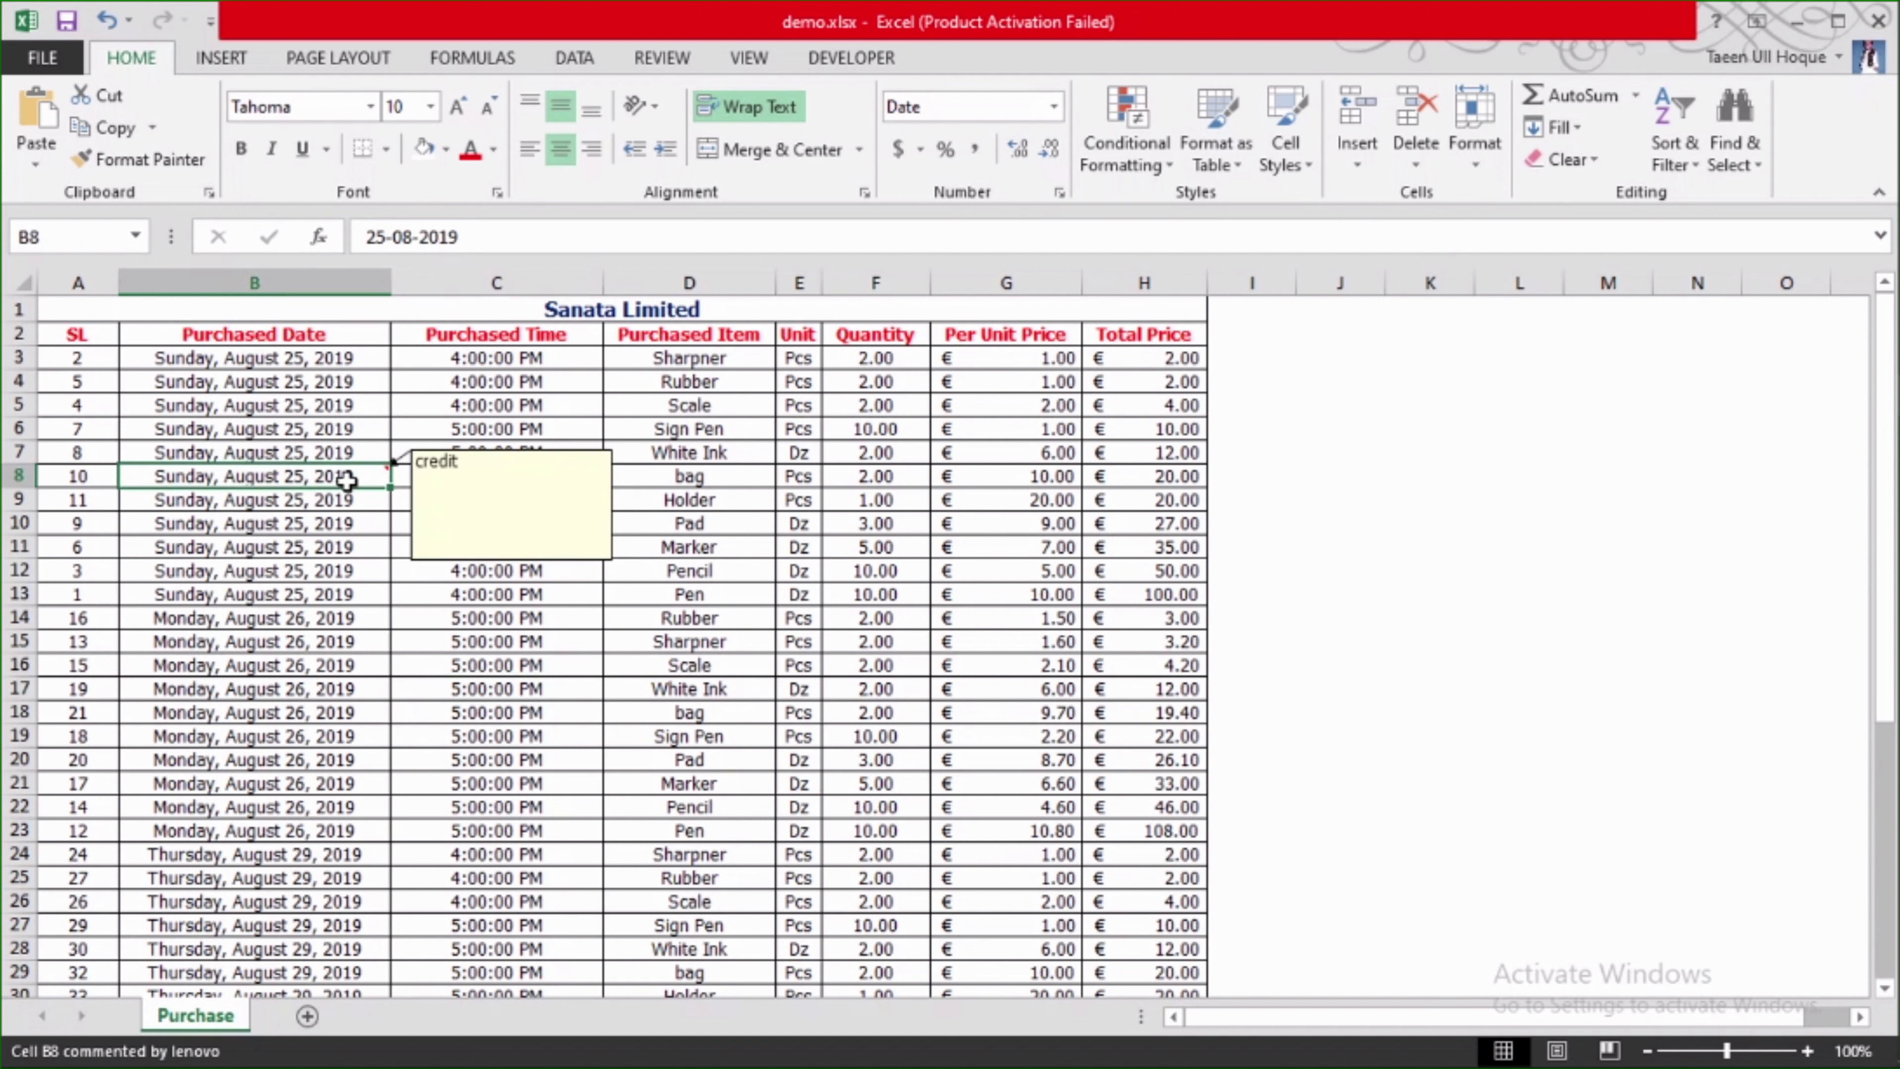
click(334, 786)
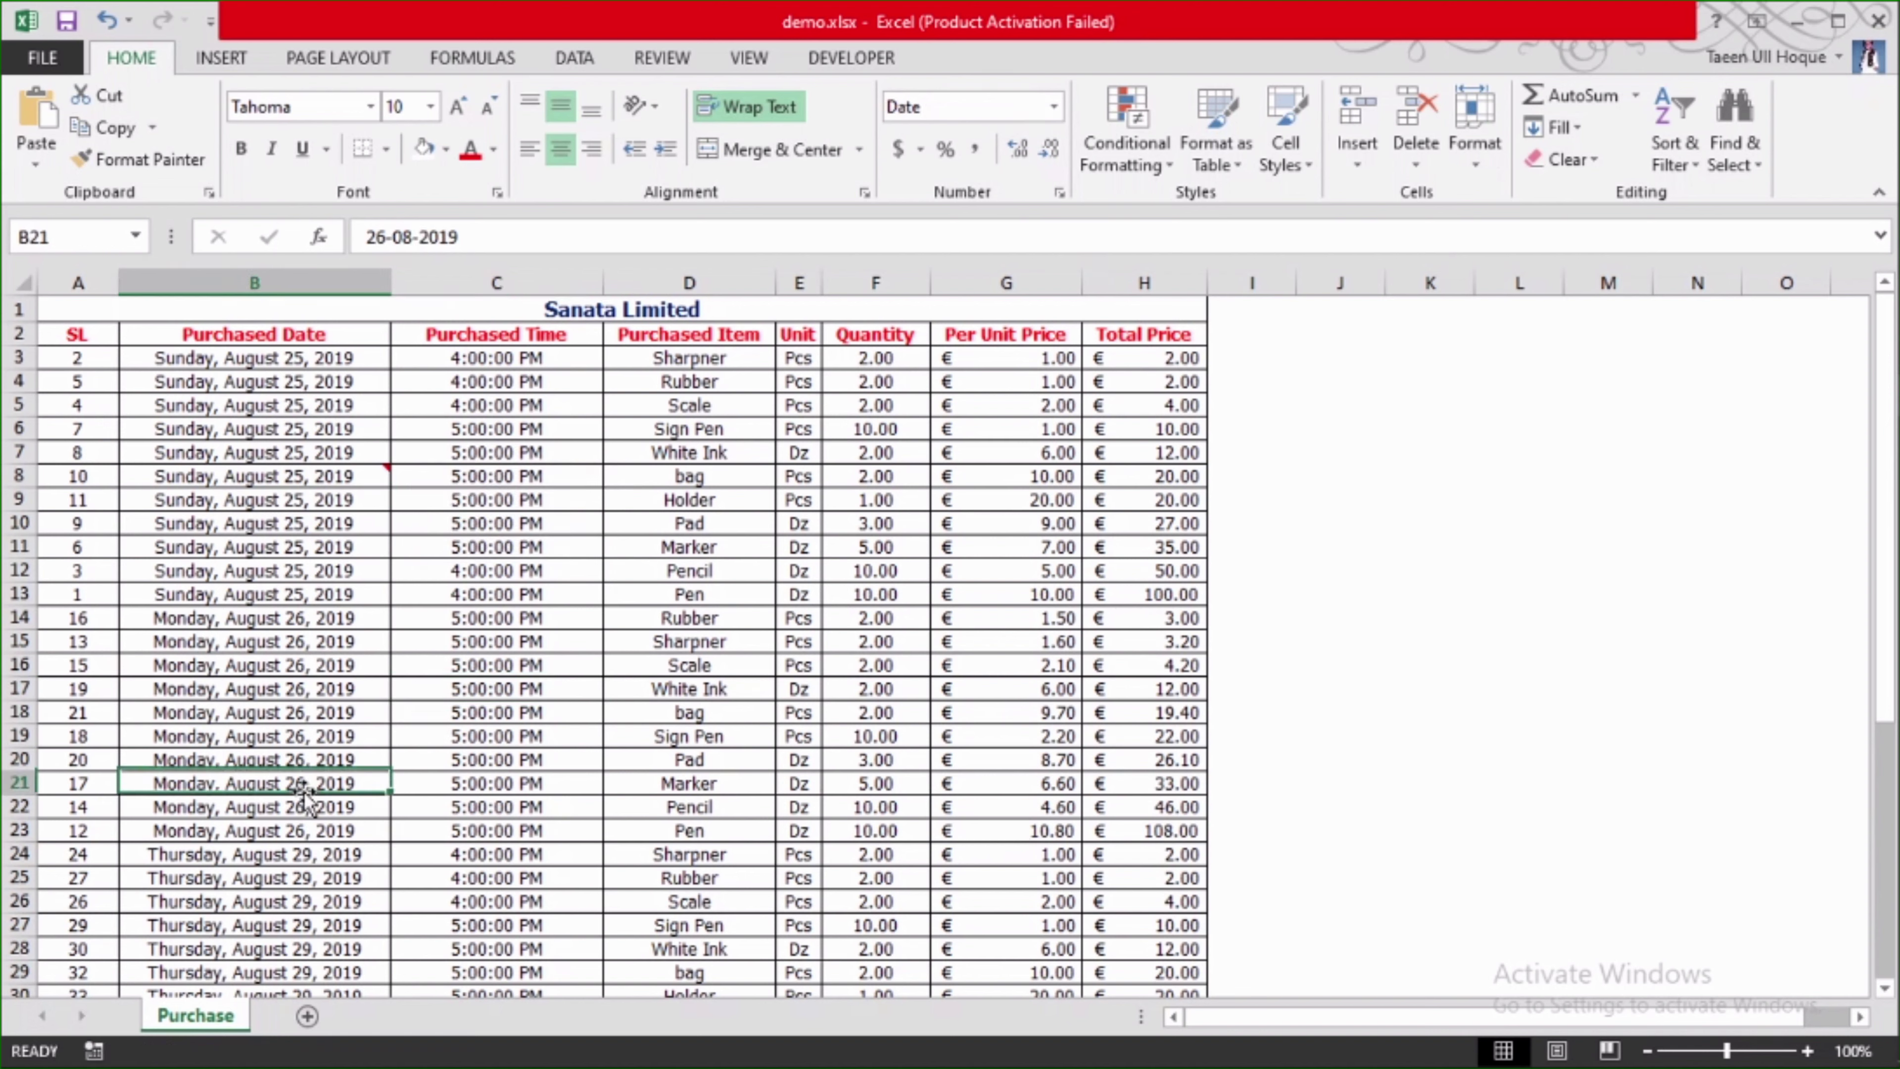
- Insert a comment reading 'credit' on the August 26 date in B21
right_click(333, 779)
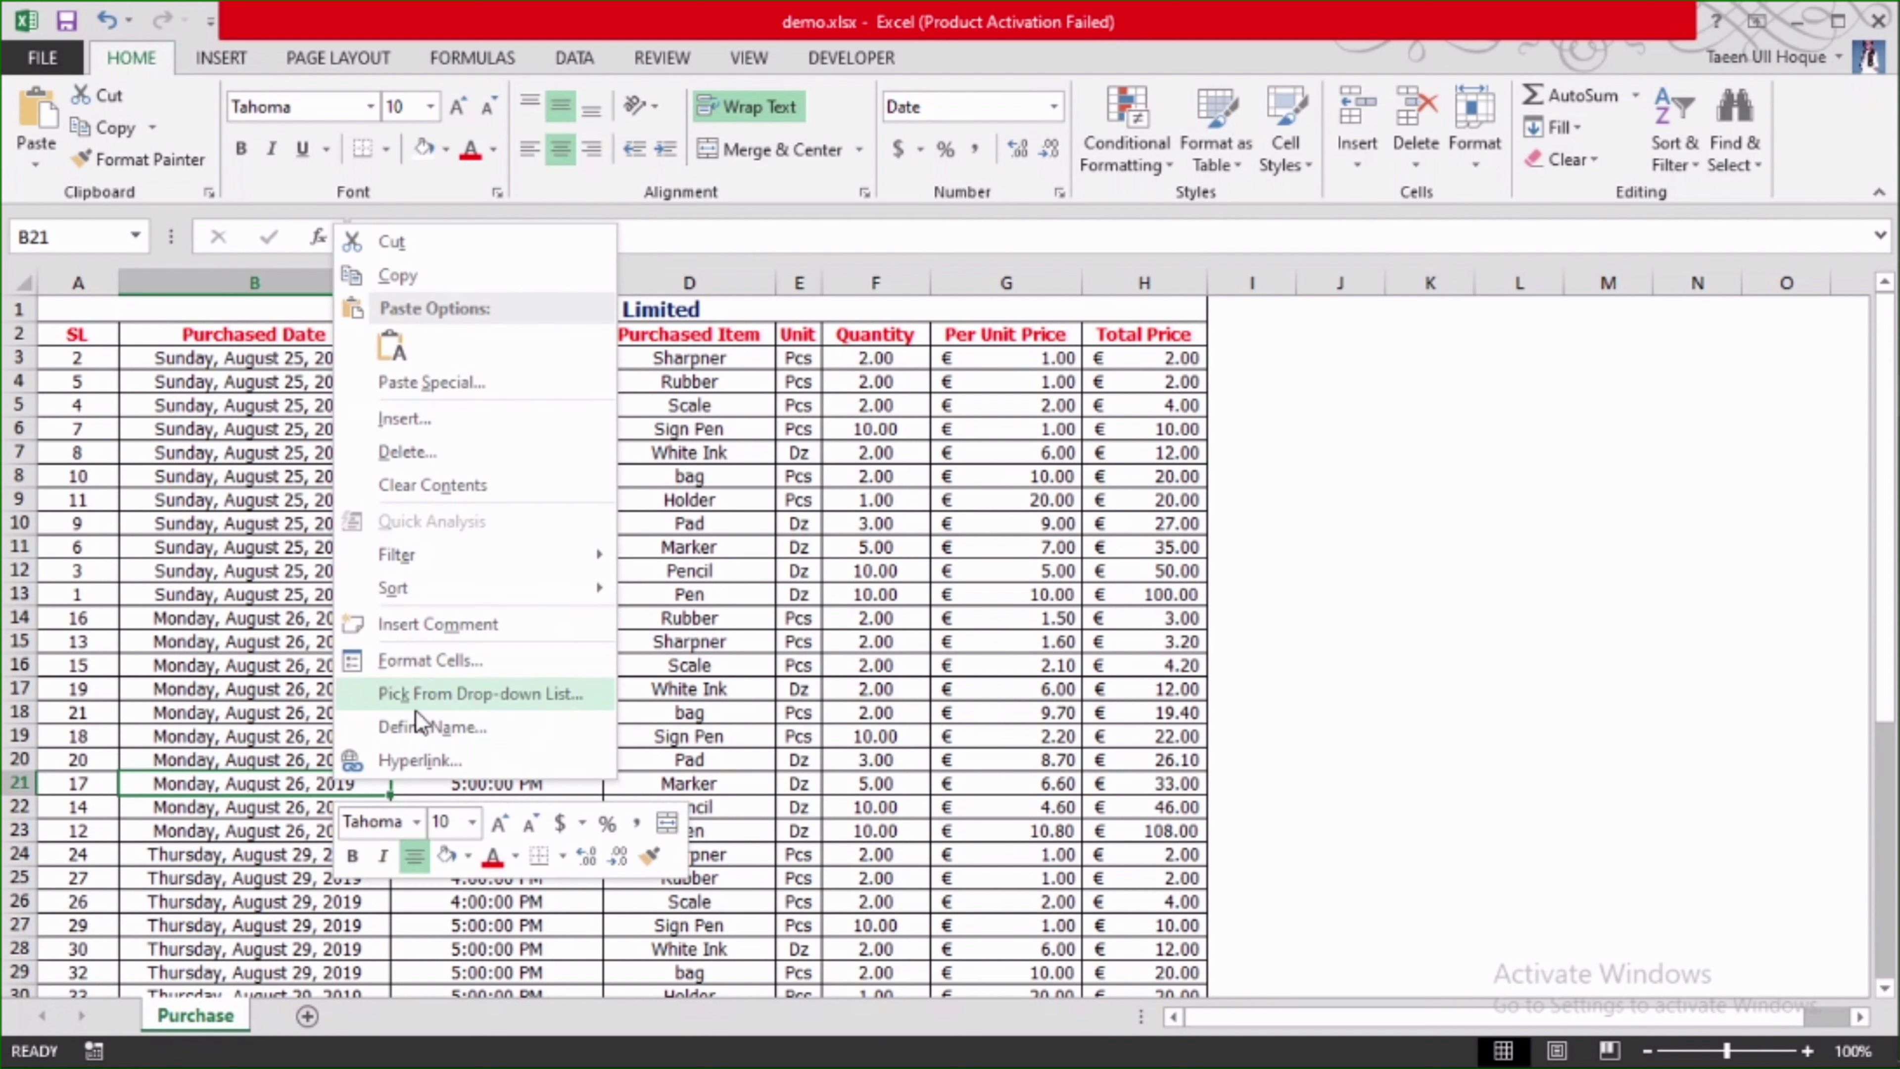
click(453, 652)
text(credit)
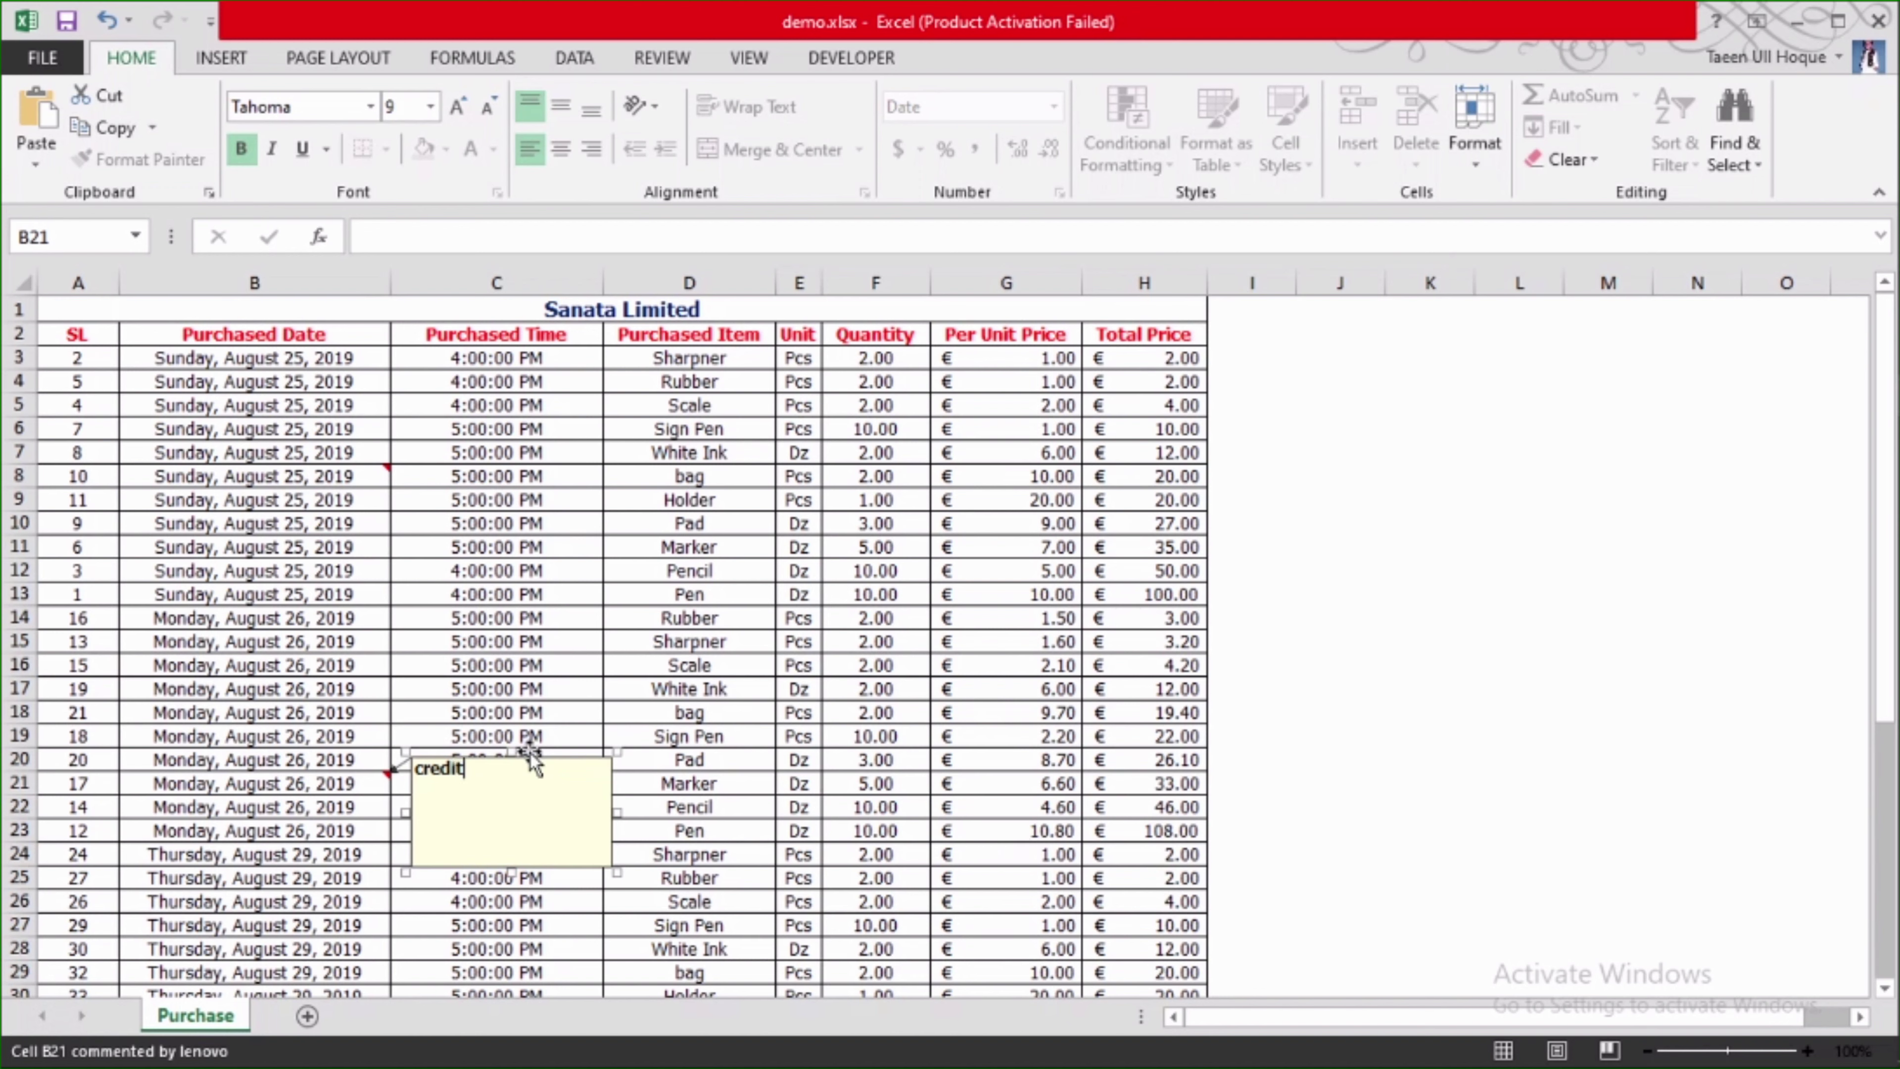
click(1568, 736)
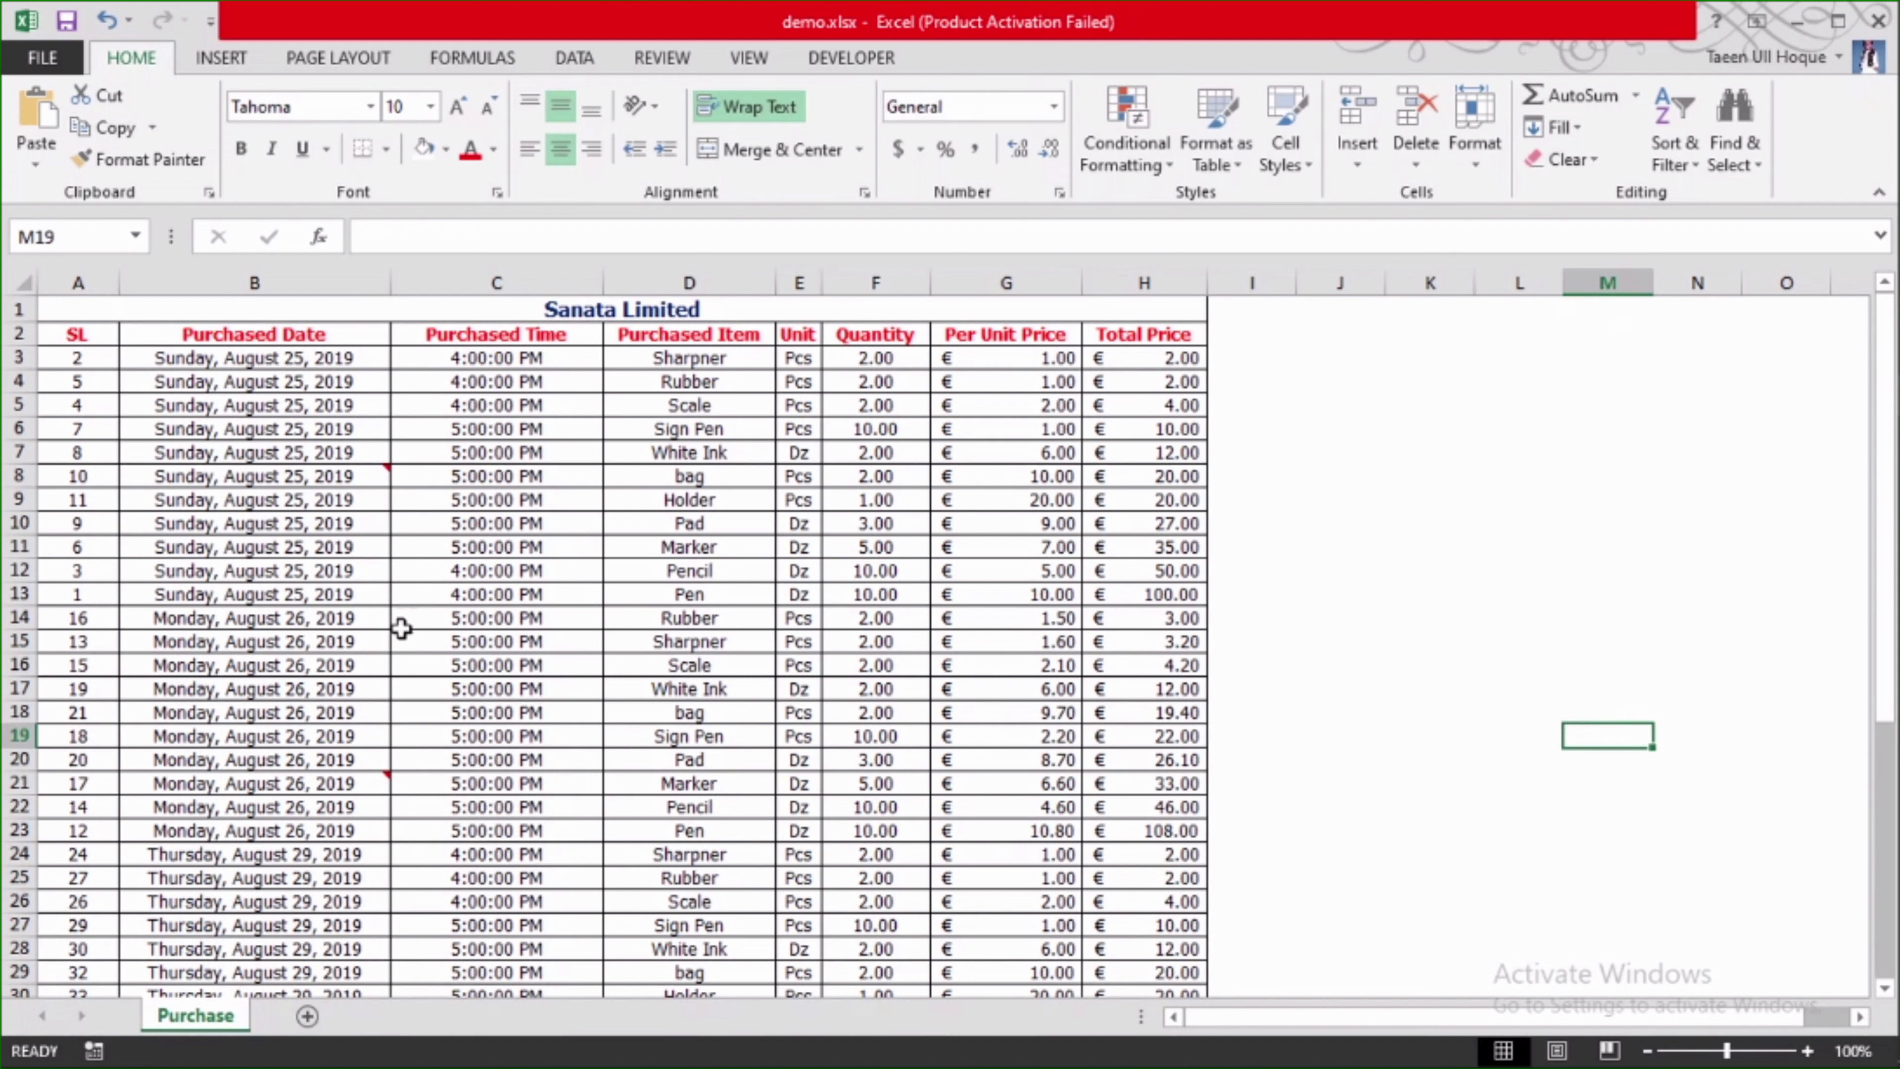
- Review the comments on B8 and B21, then select an empty cell off the table
click(233, 474)
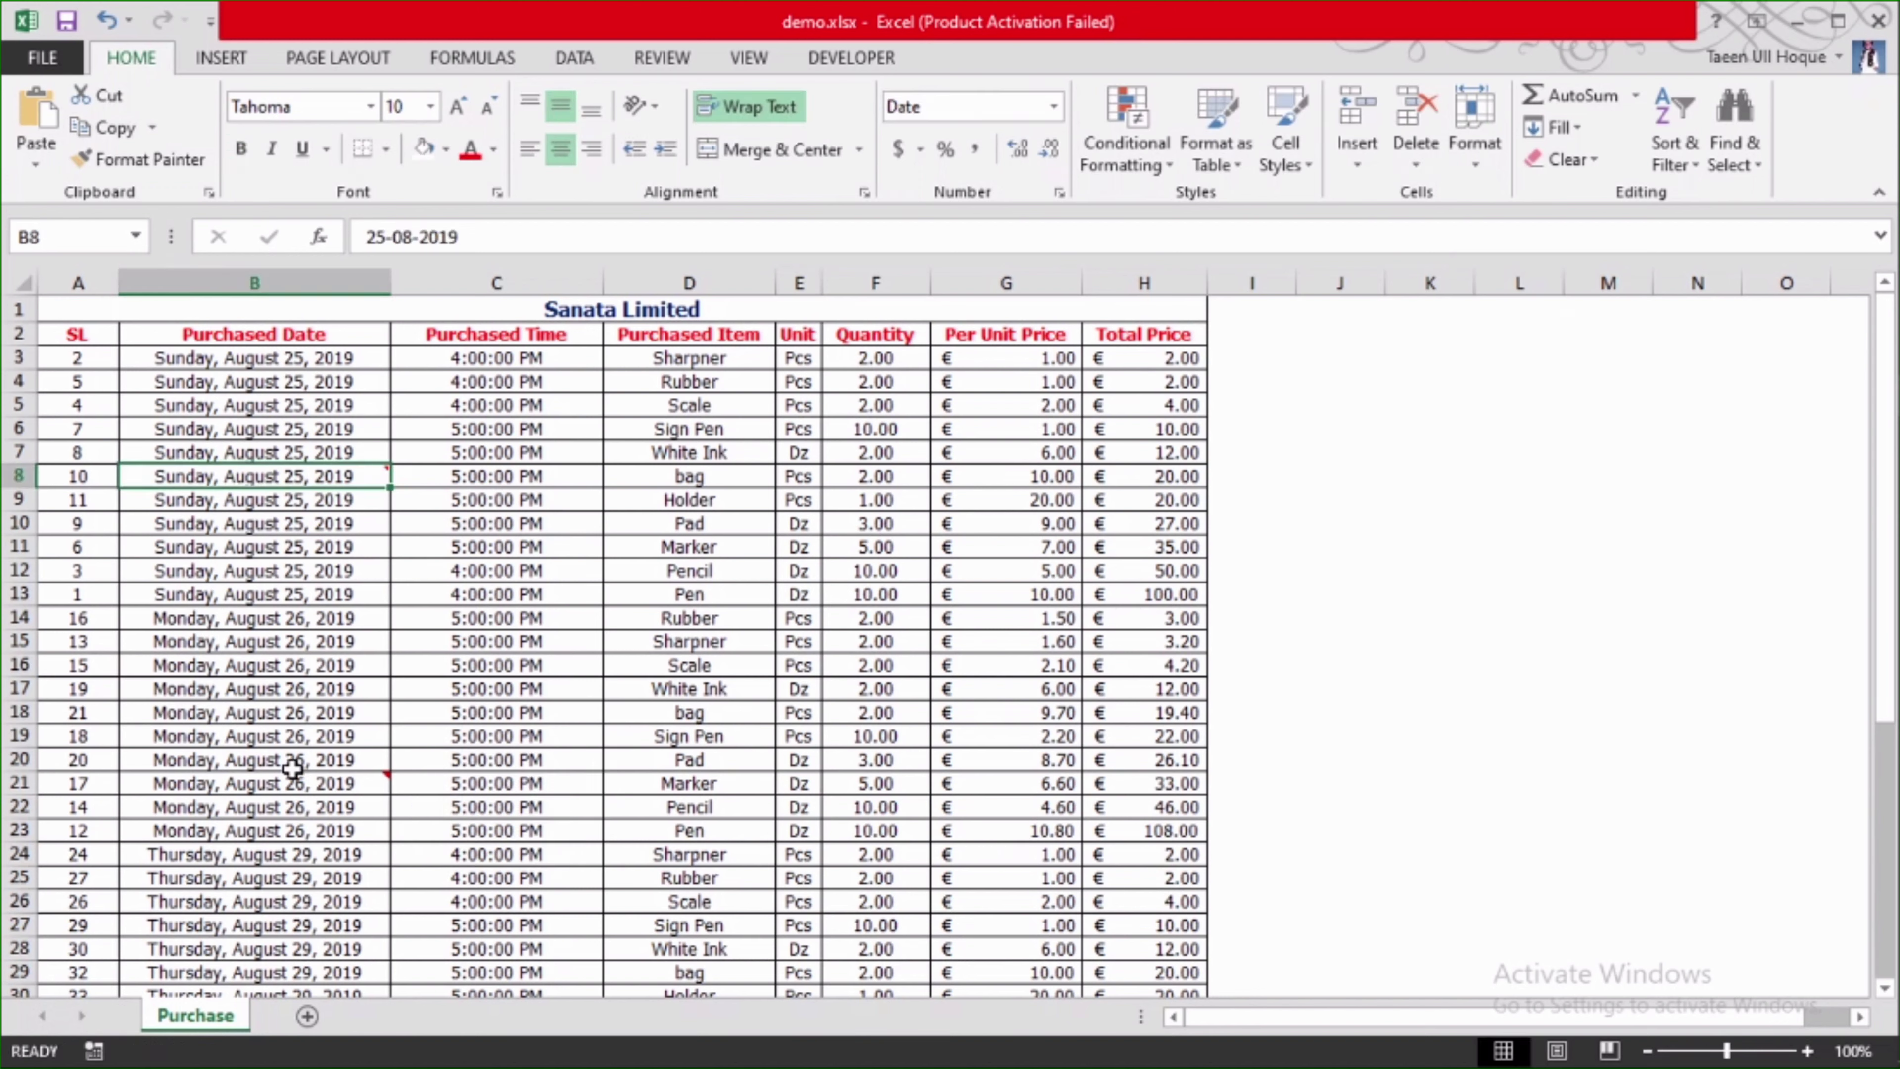
mouse_move(297, 475)
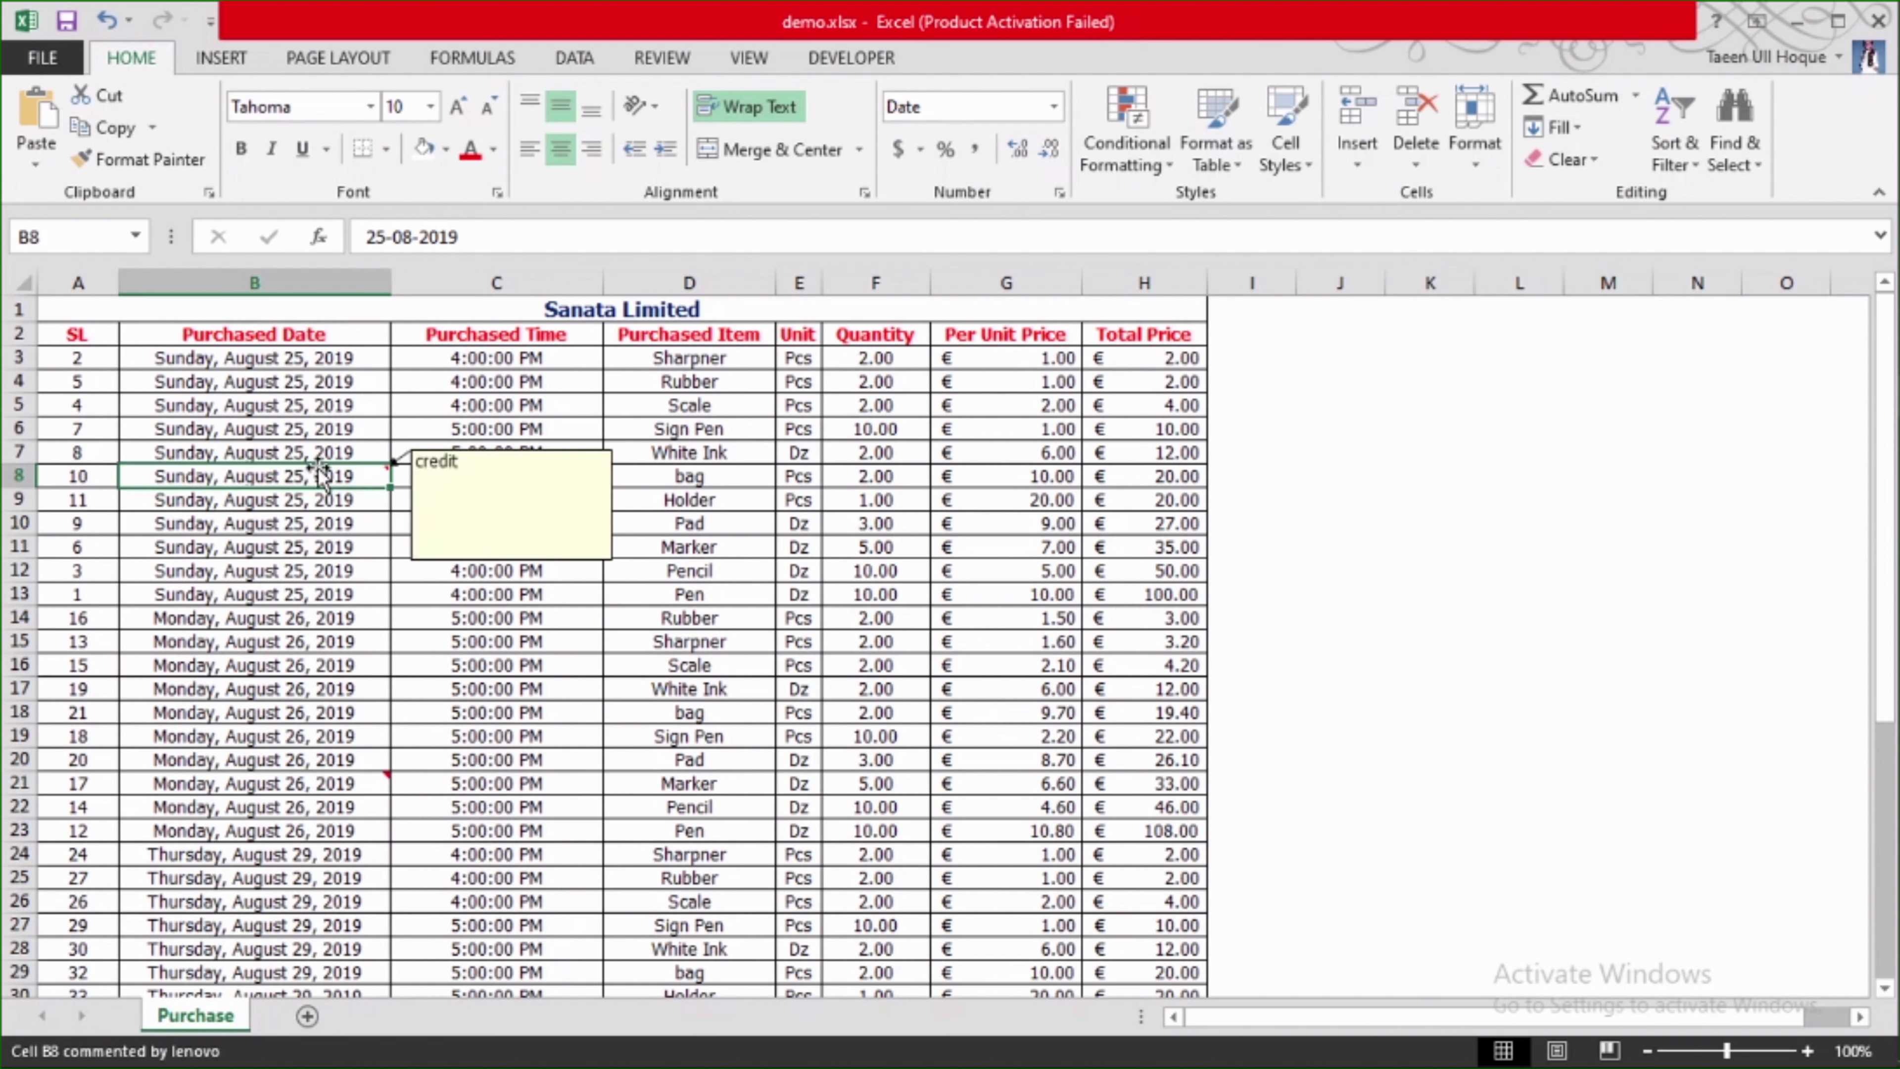
click(325, 779)
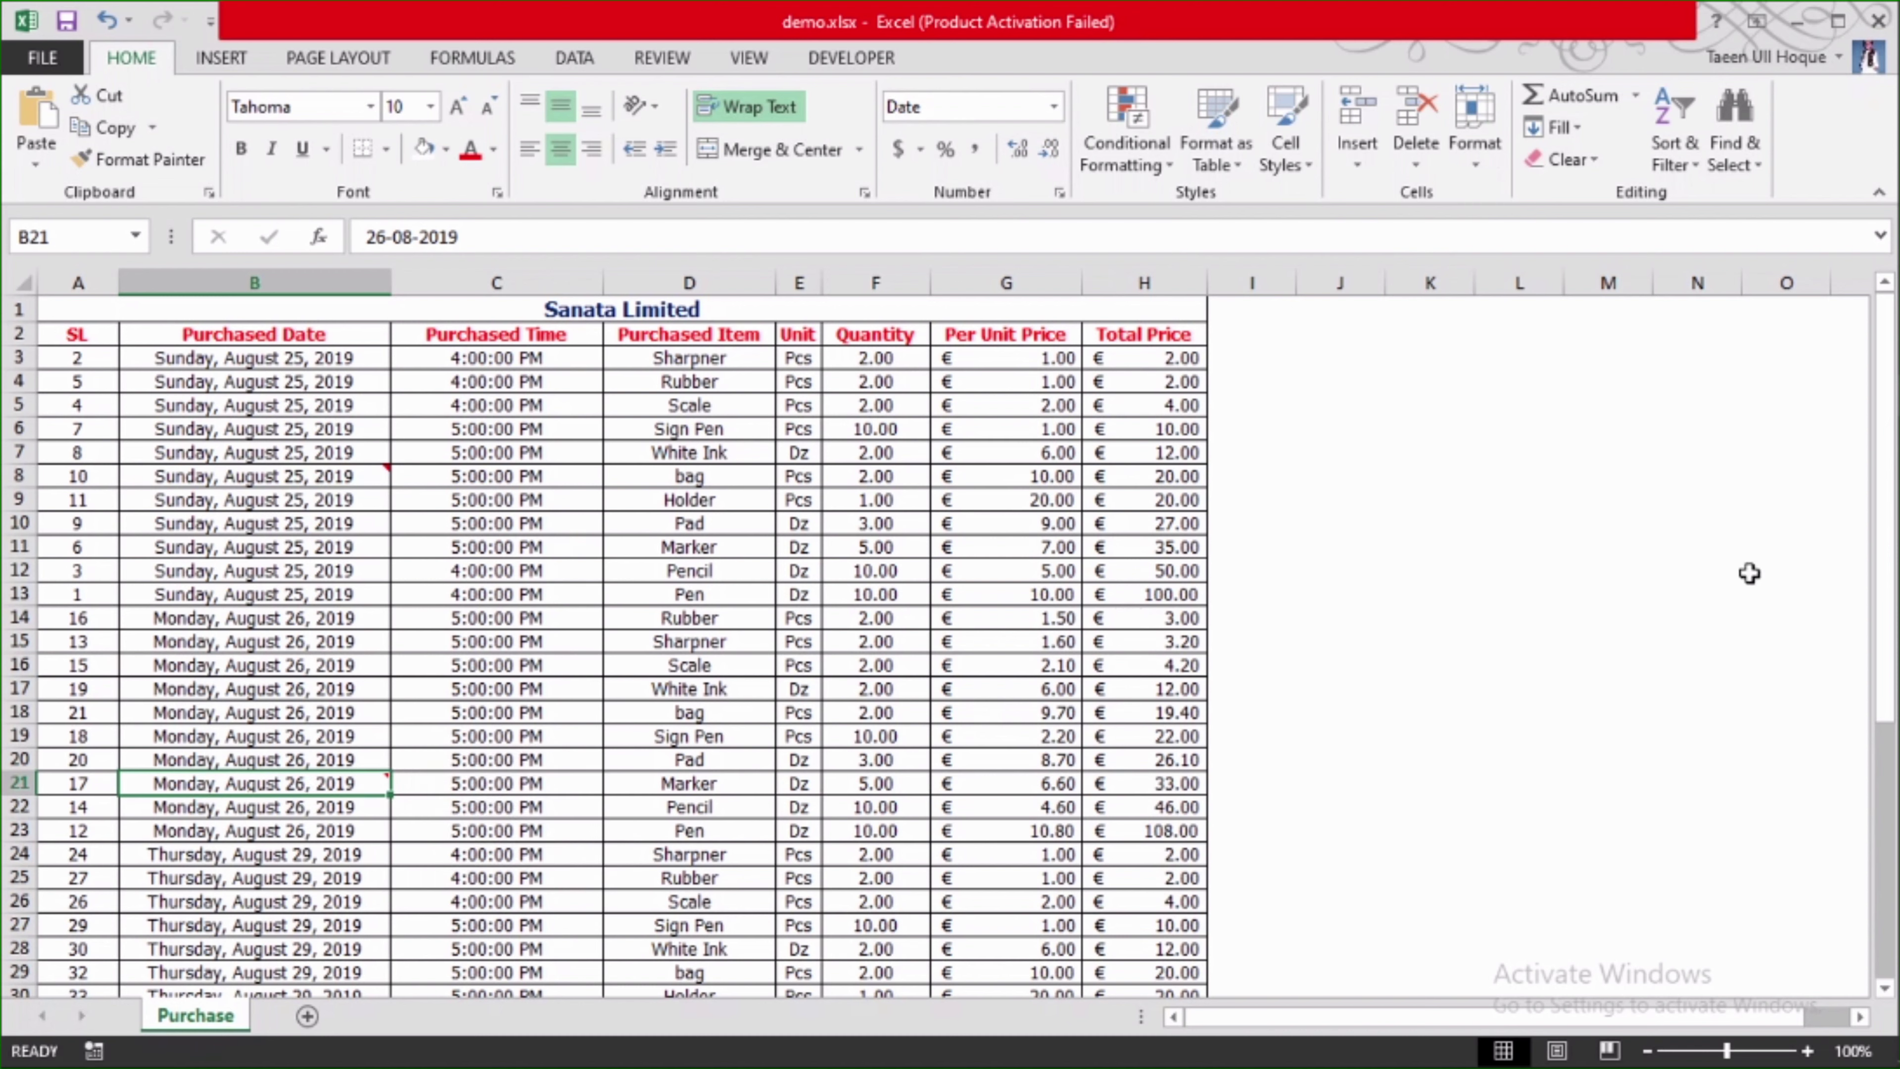
click(1496, 663)
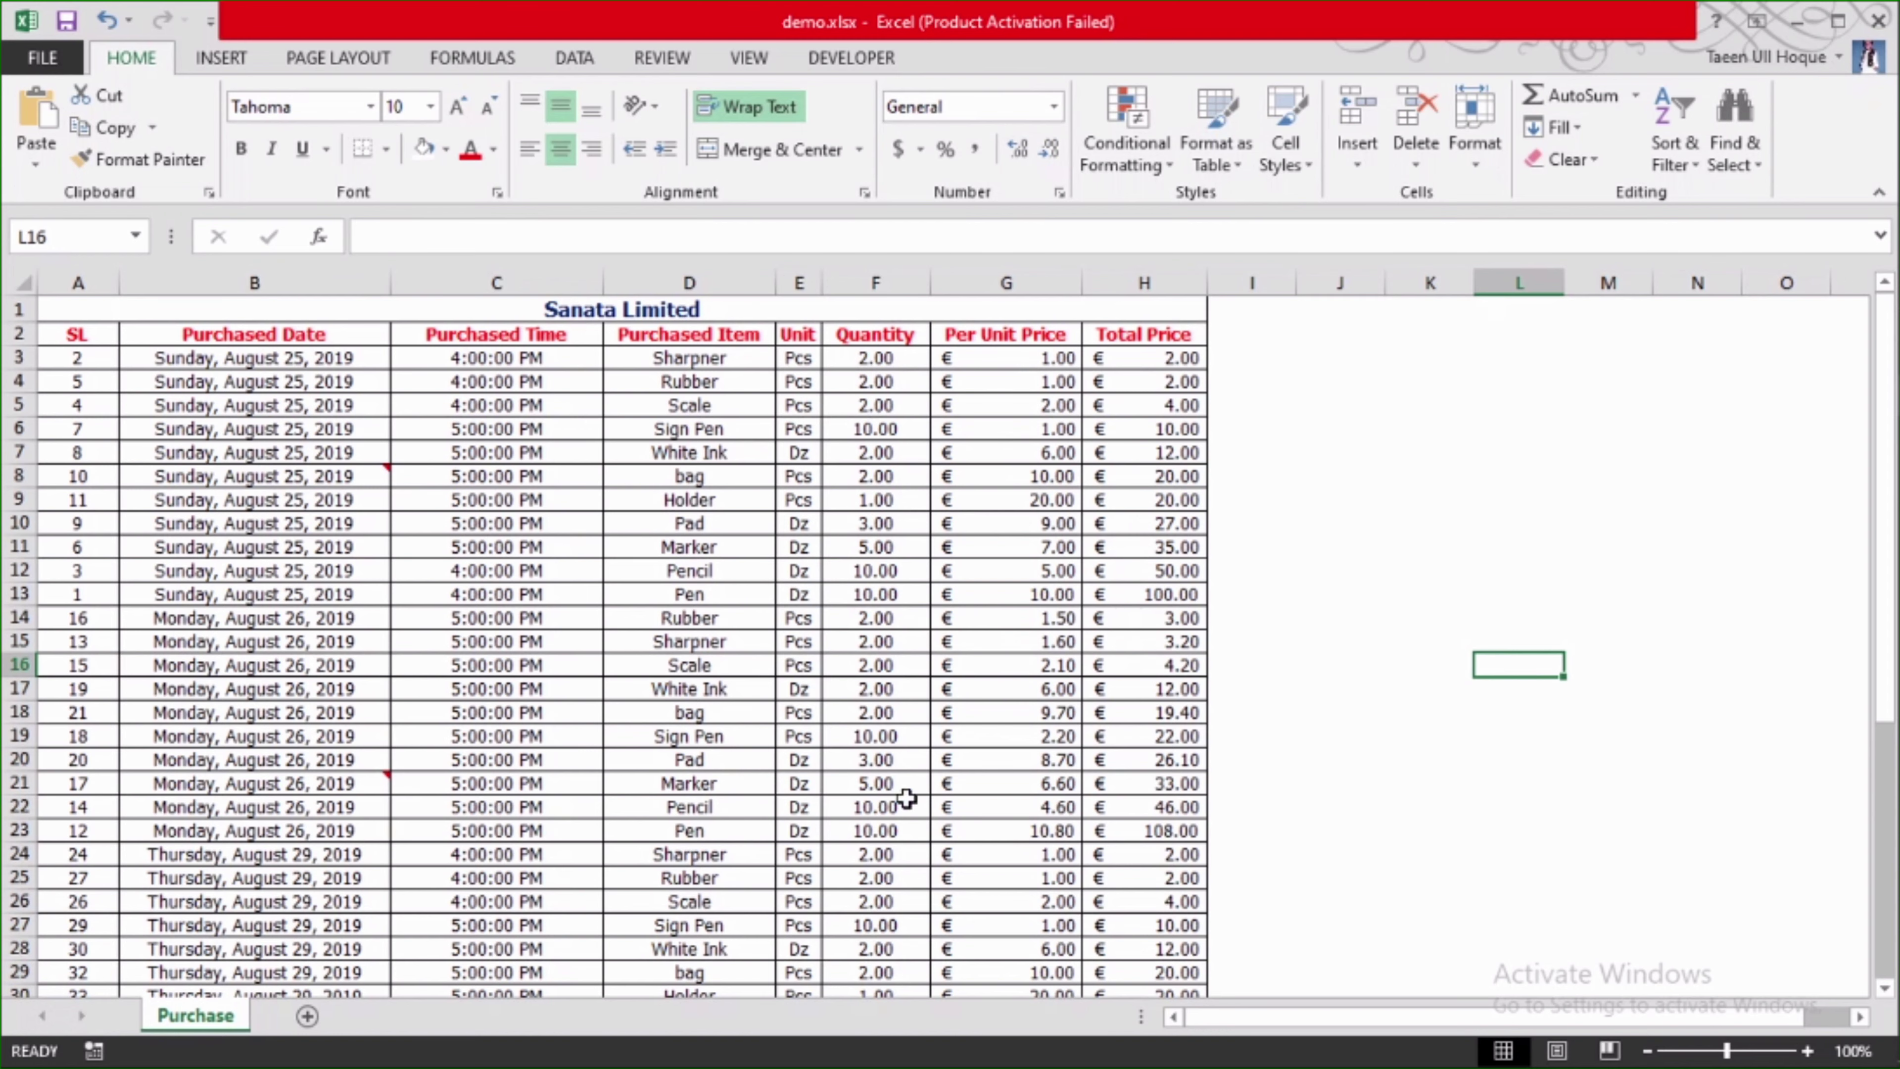
scroll(352, 704, down, 2)
scroll(501, 657, up, 2)
click(1734, 127)
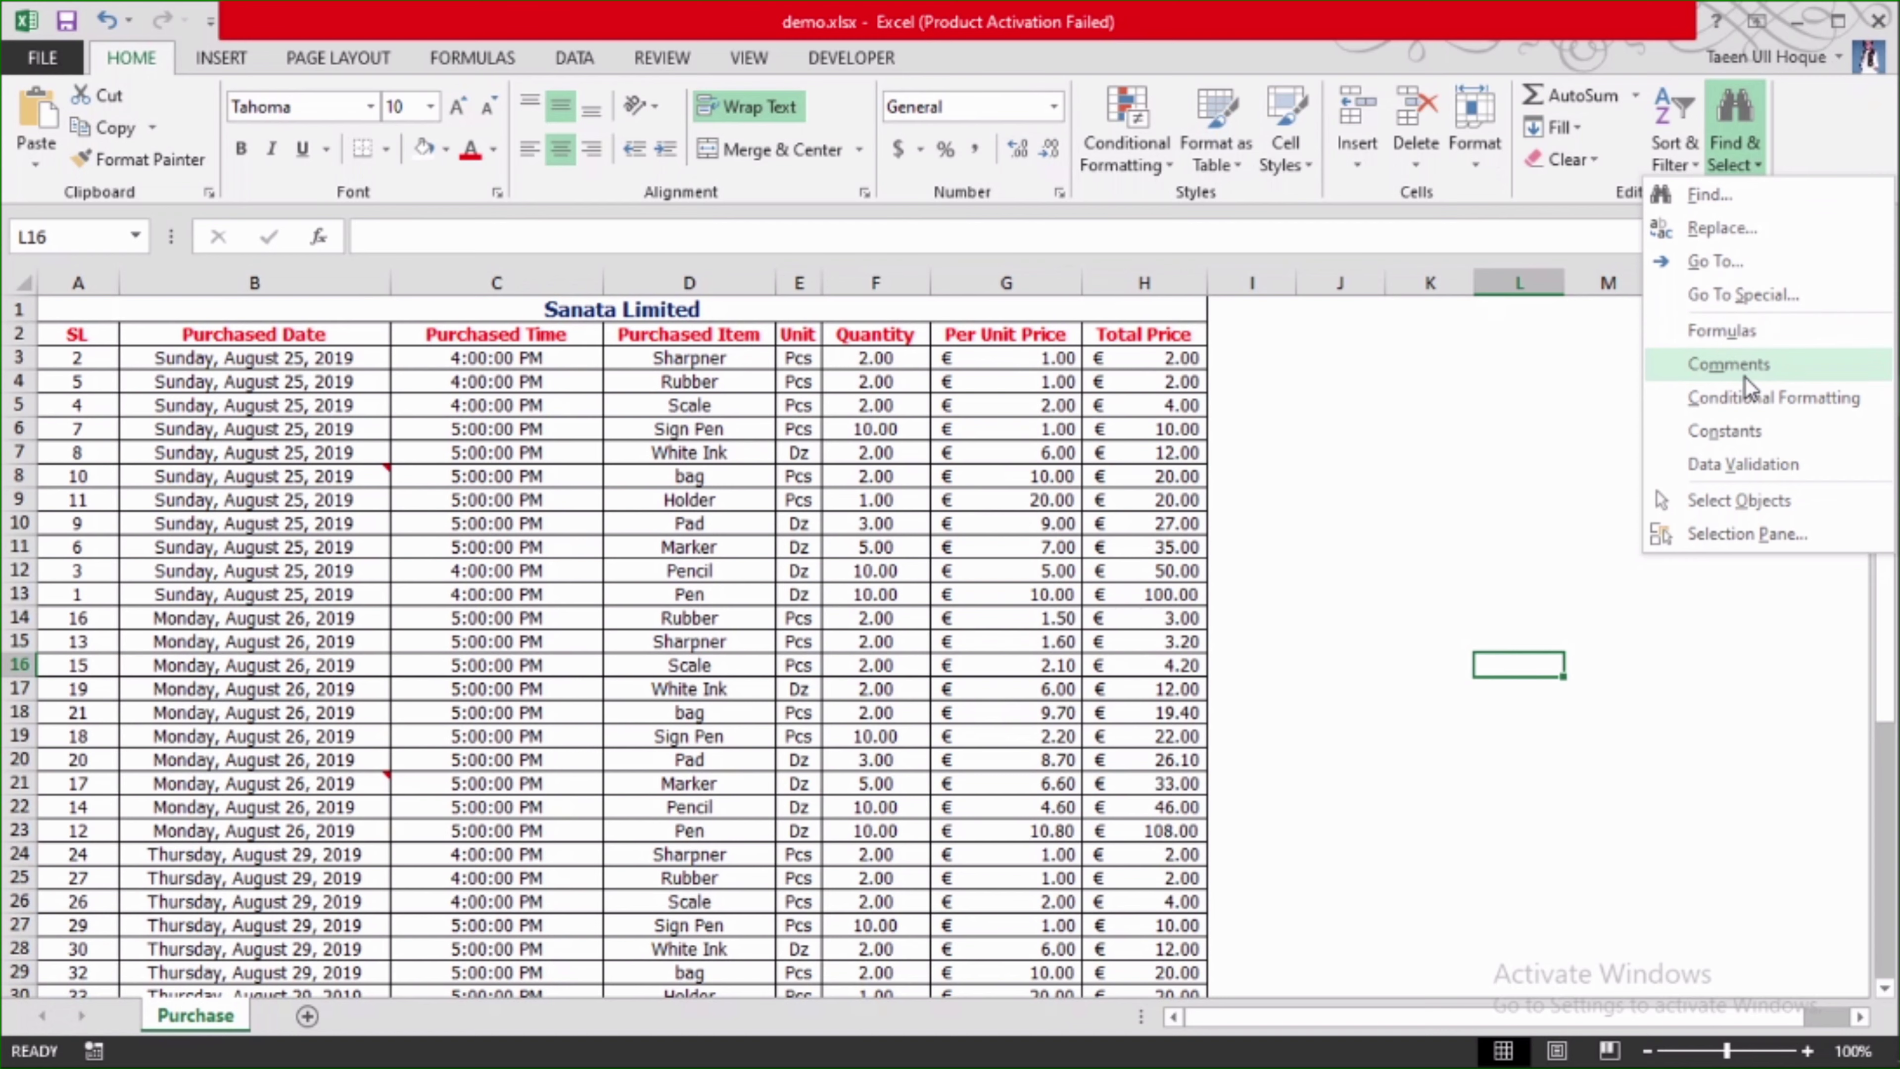
click(1728, 364)
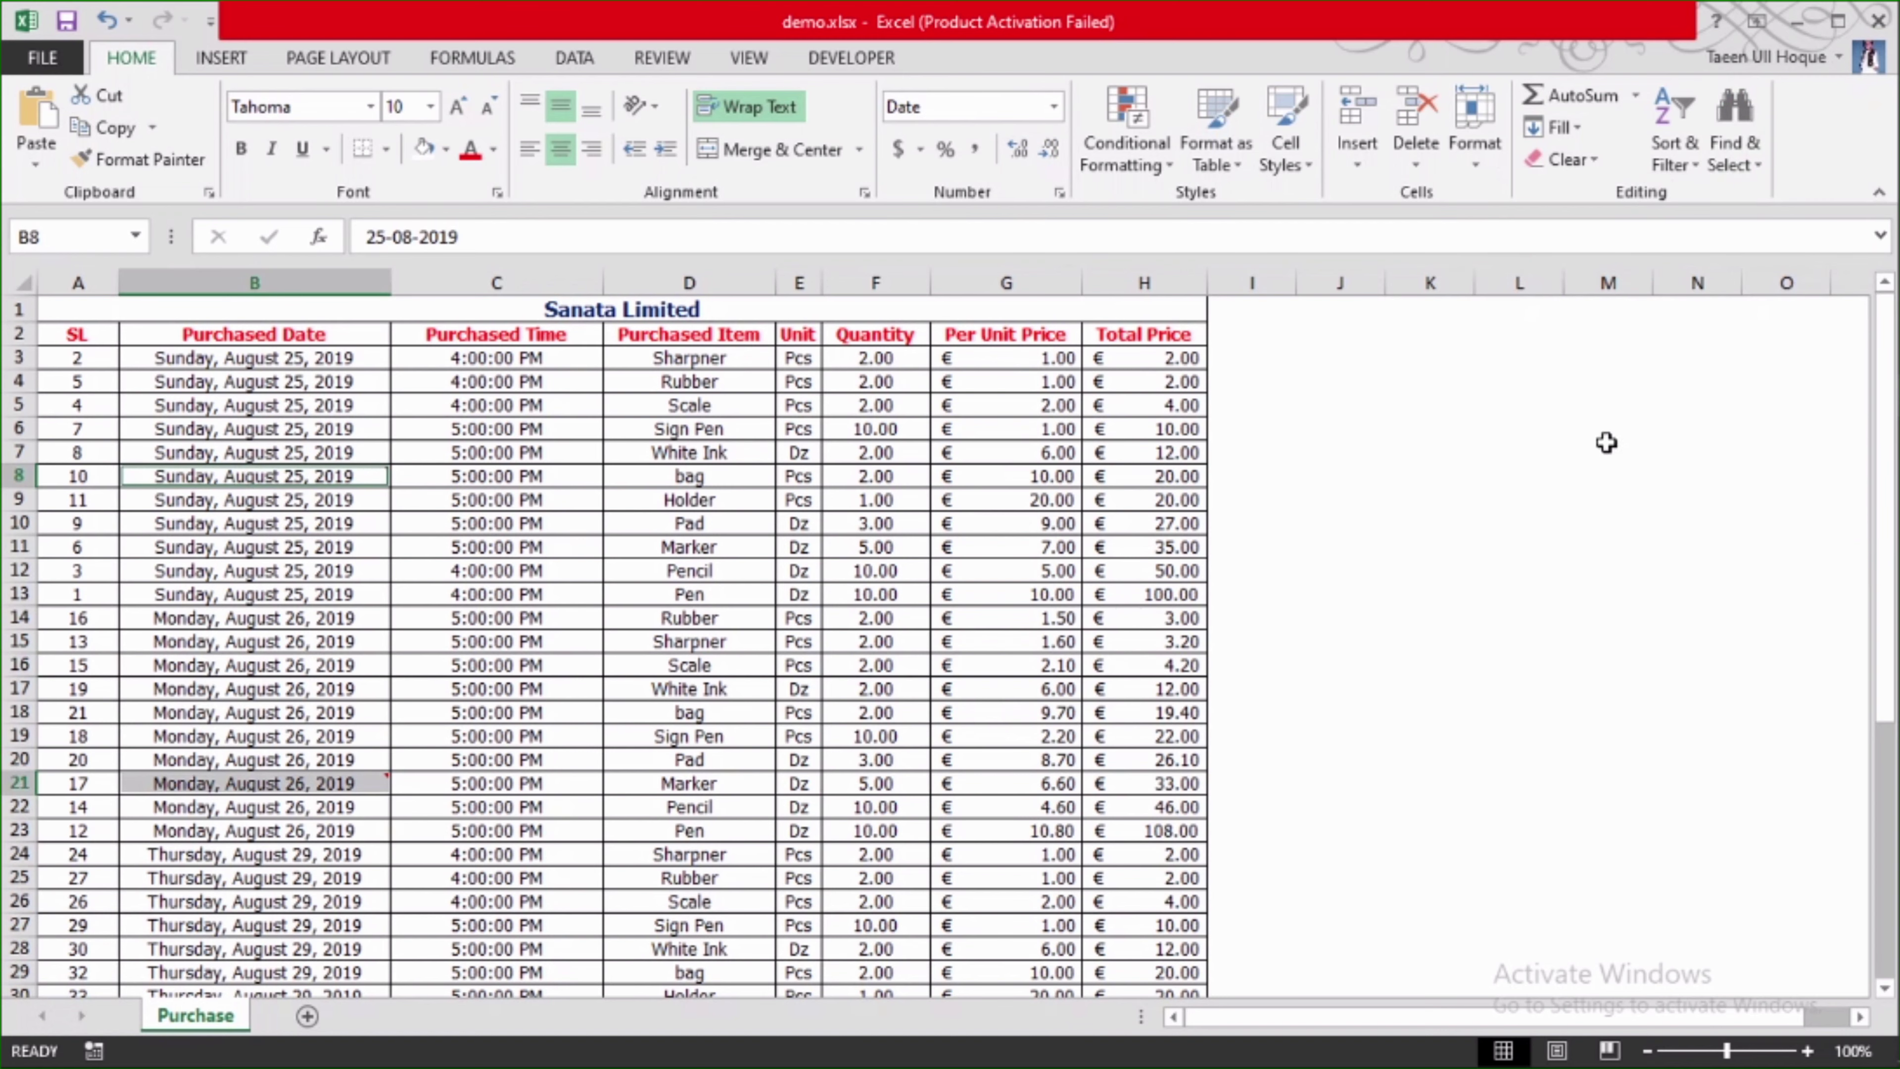
scroll(262, 752, down, 2)
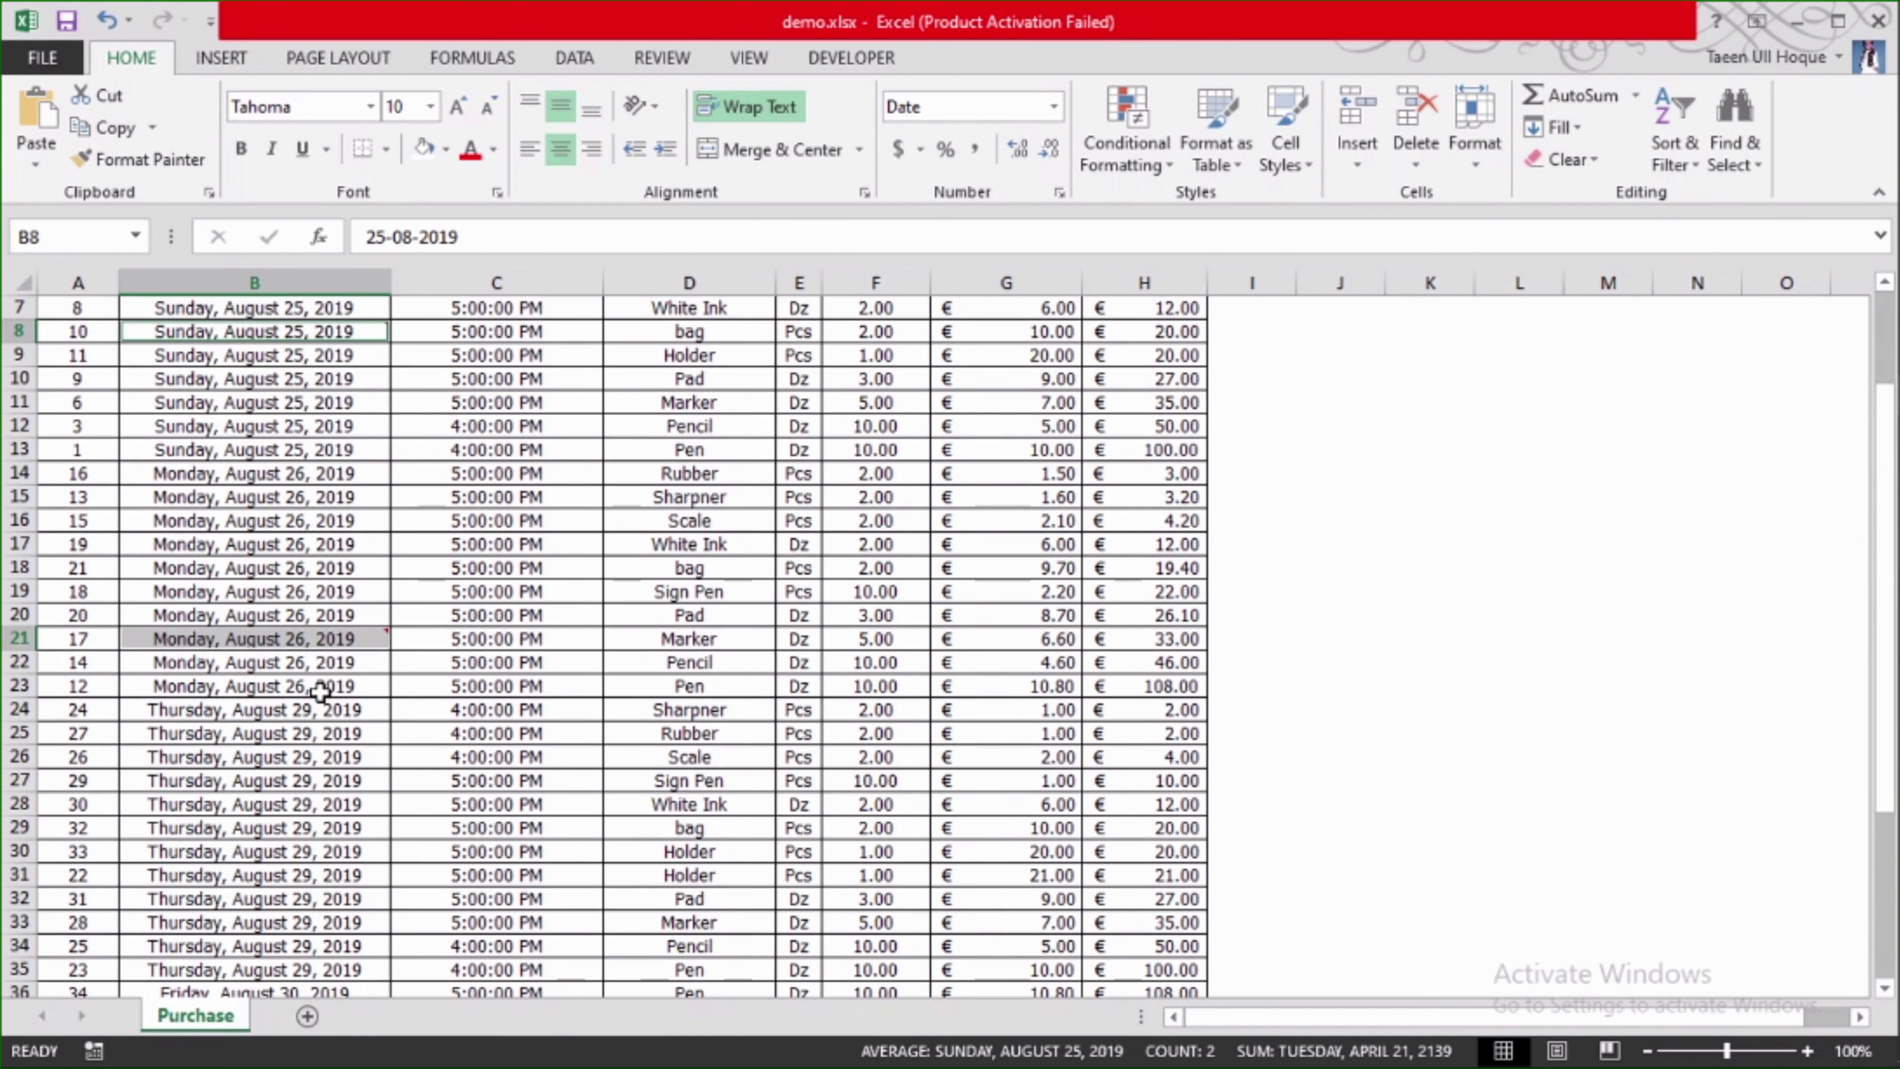
scroll(304, 643, up, 2)
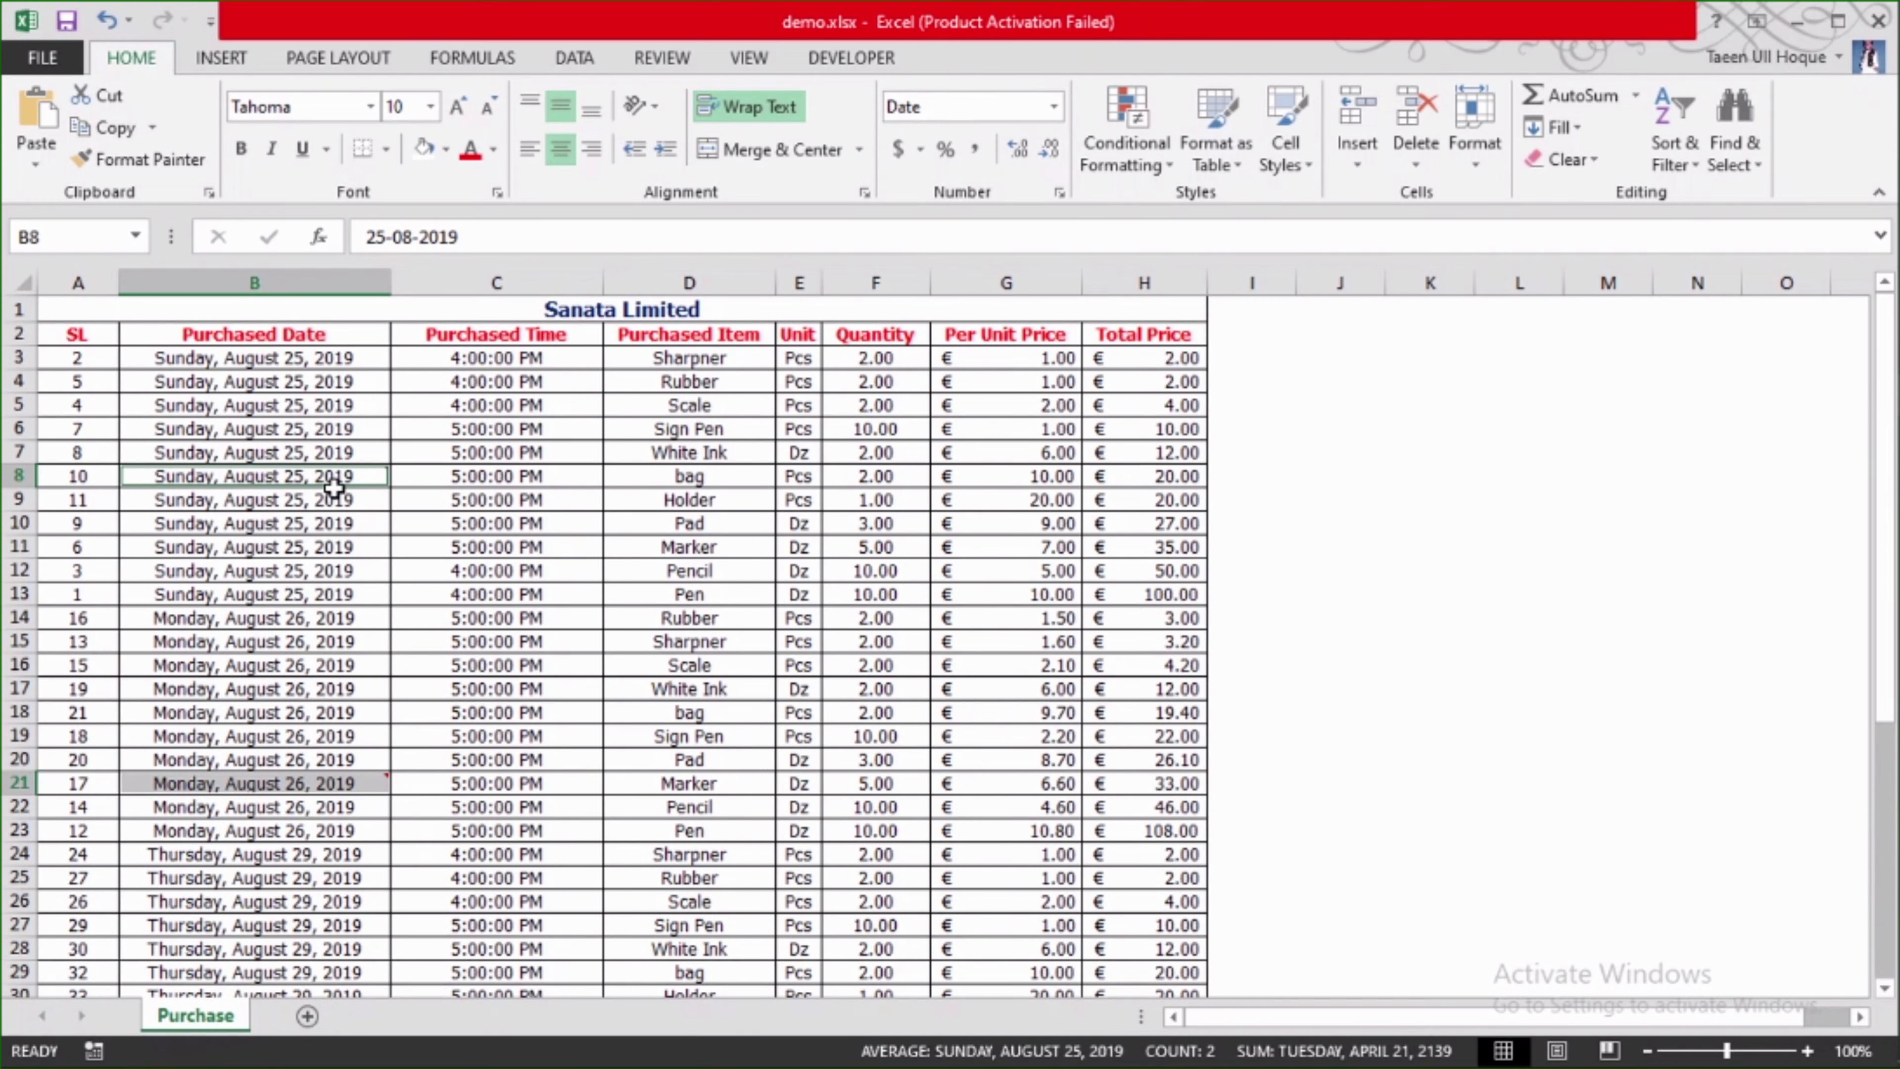
click(1508, 597)
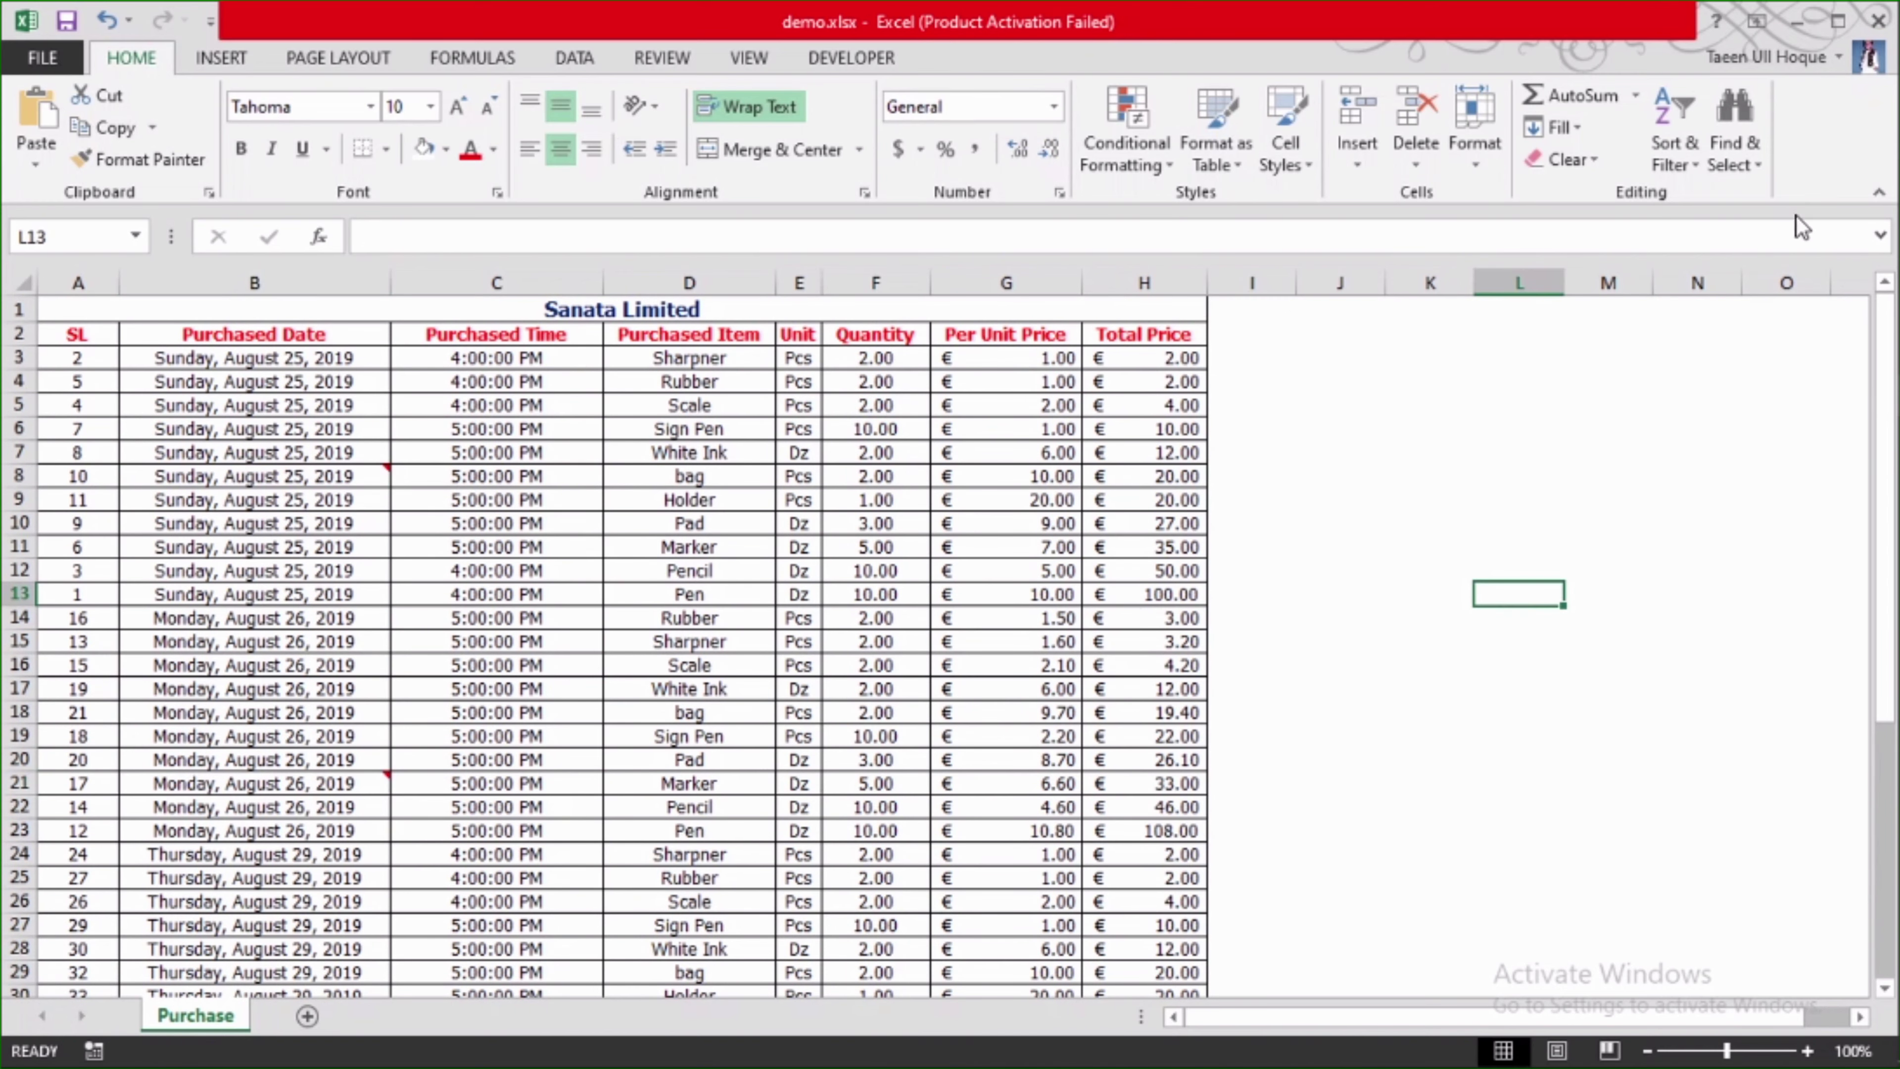
click(1725, 148)
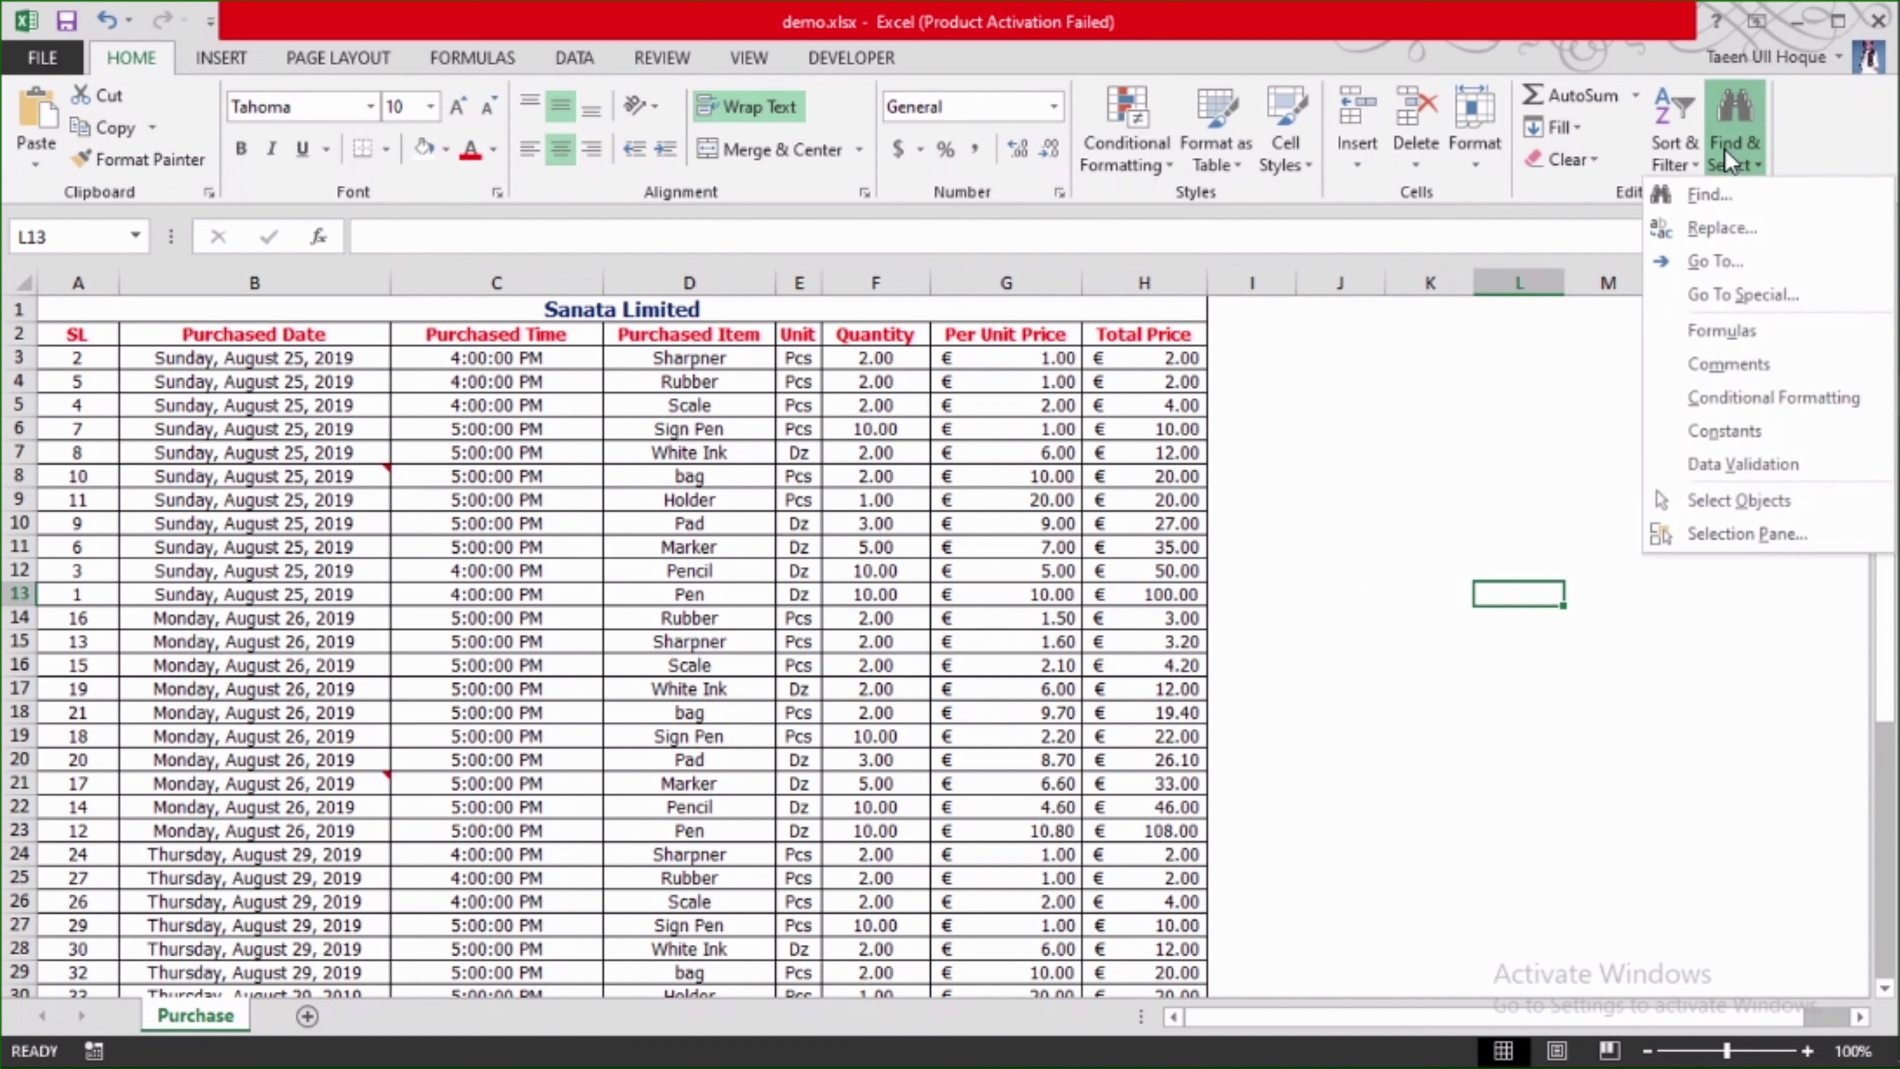
click(1733, 374)
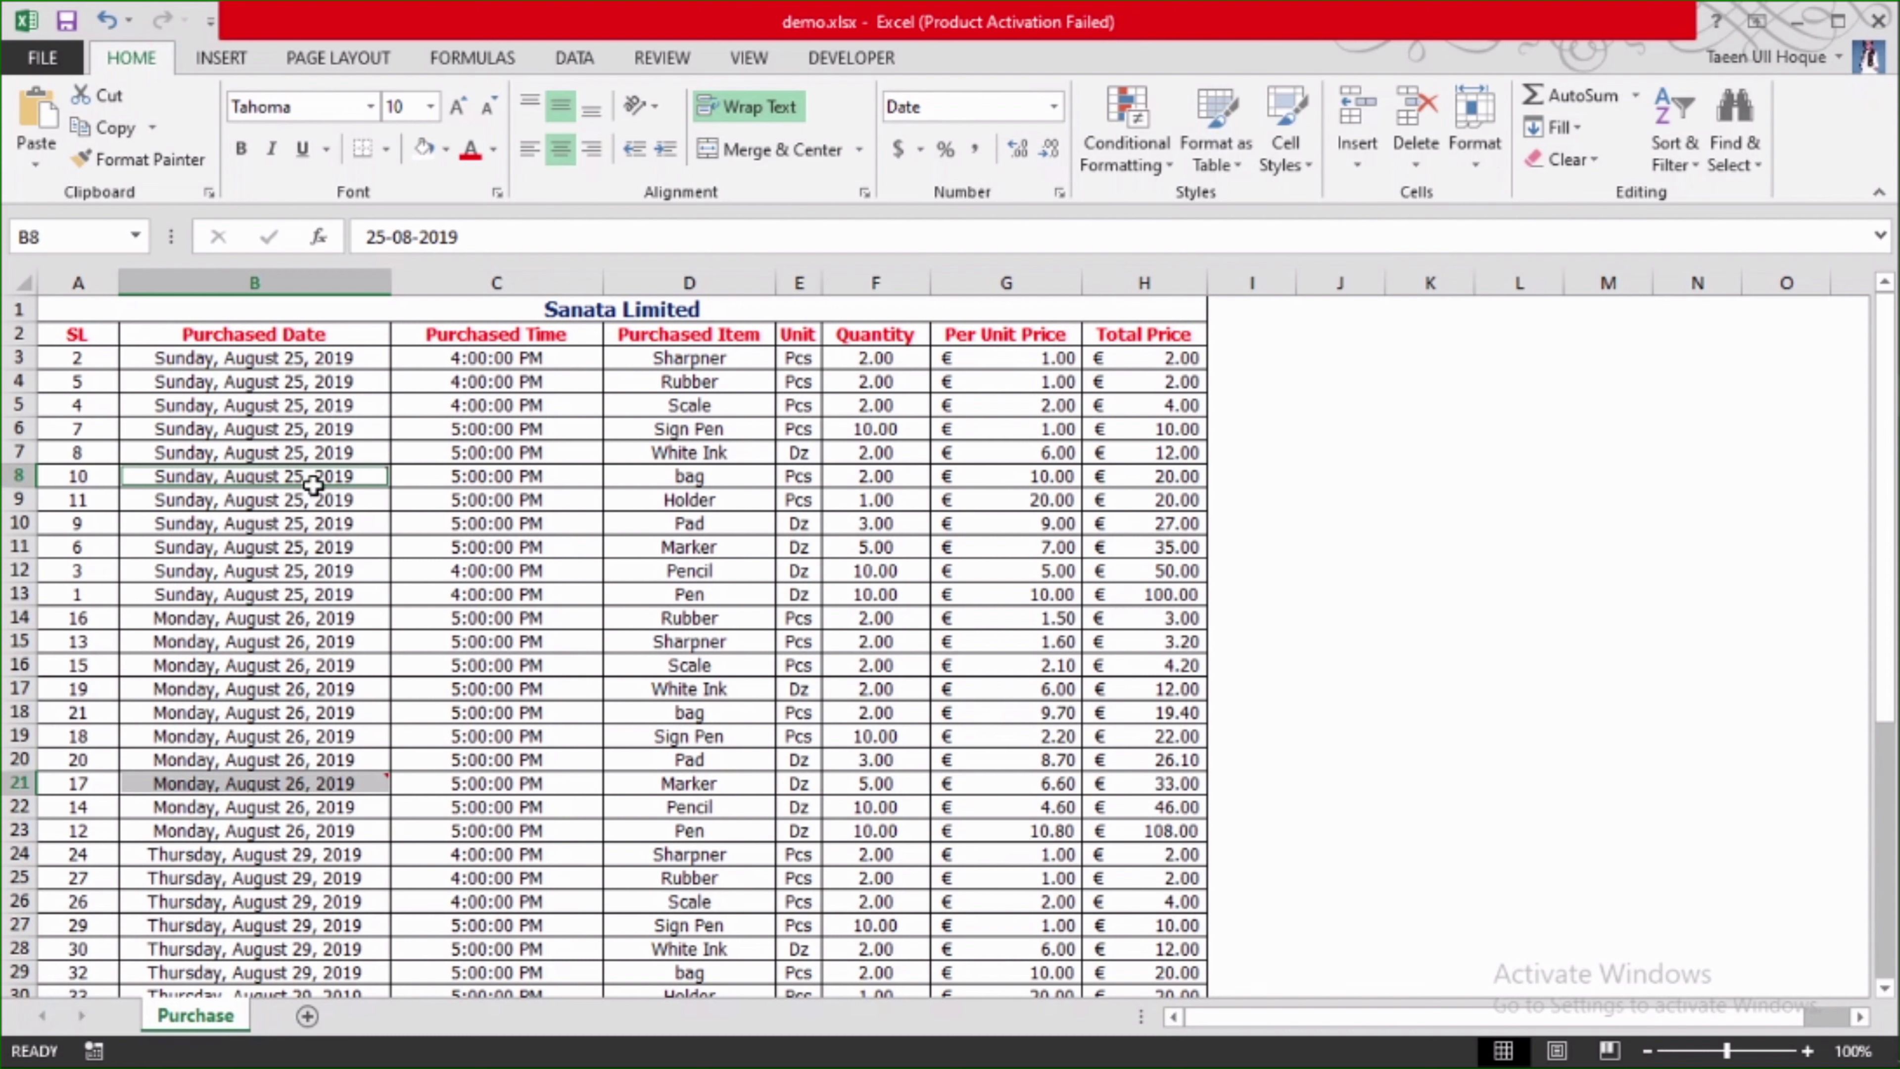
mouse_move(361, 782)
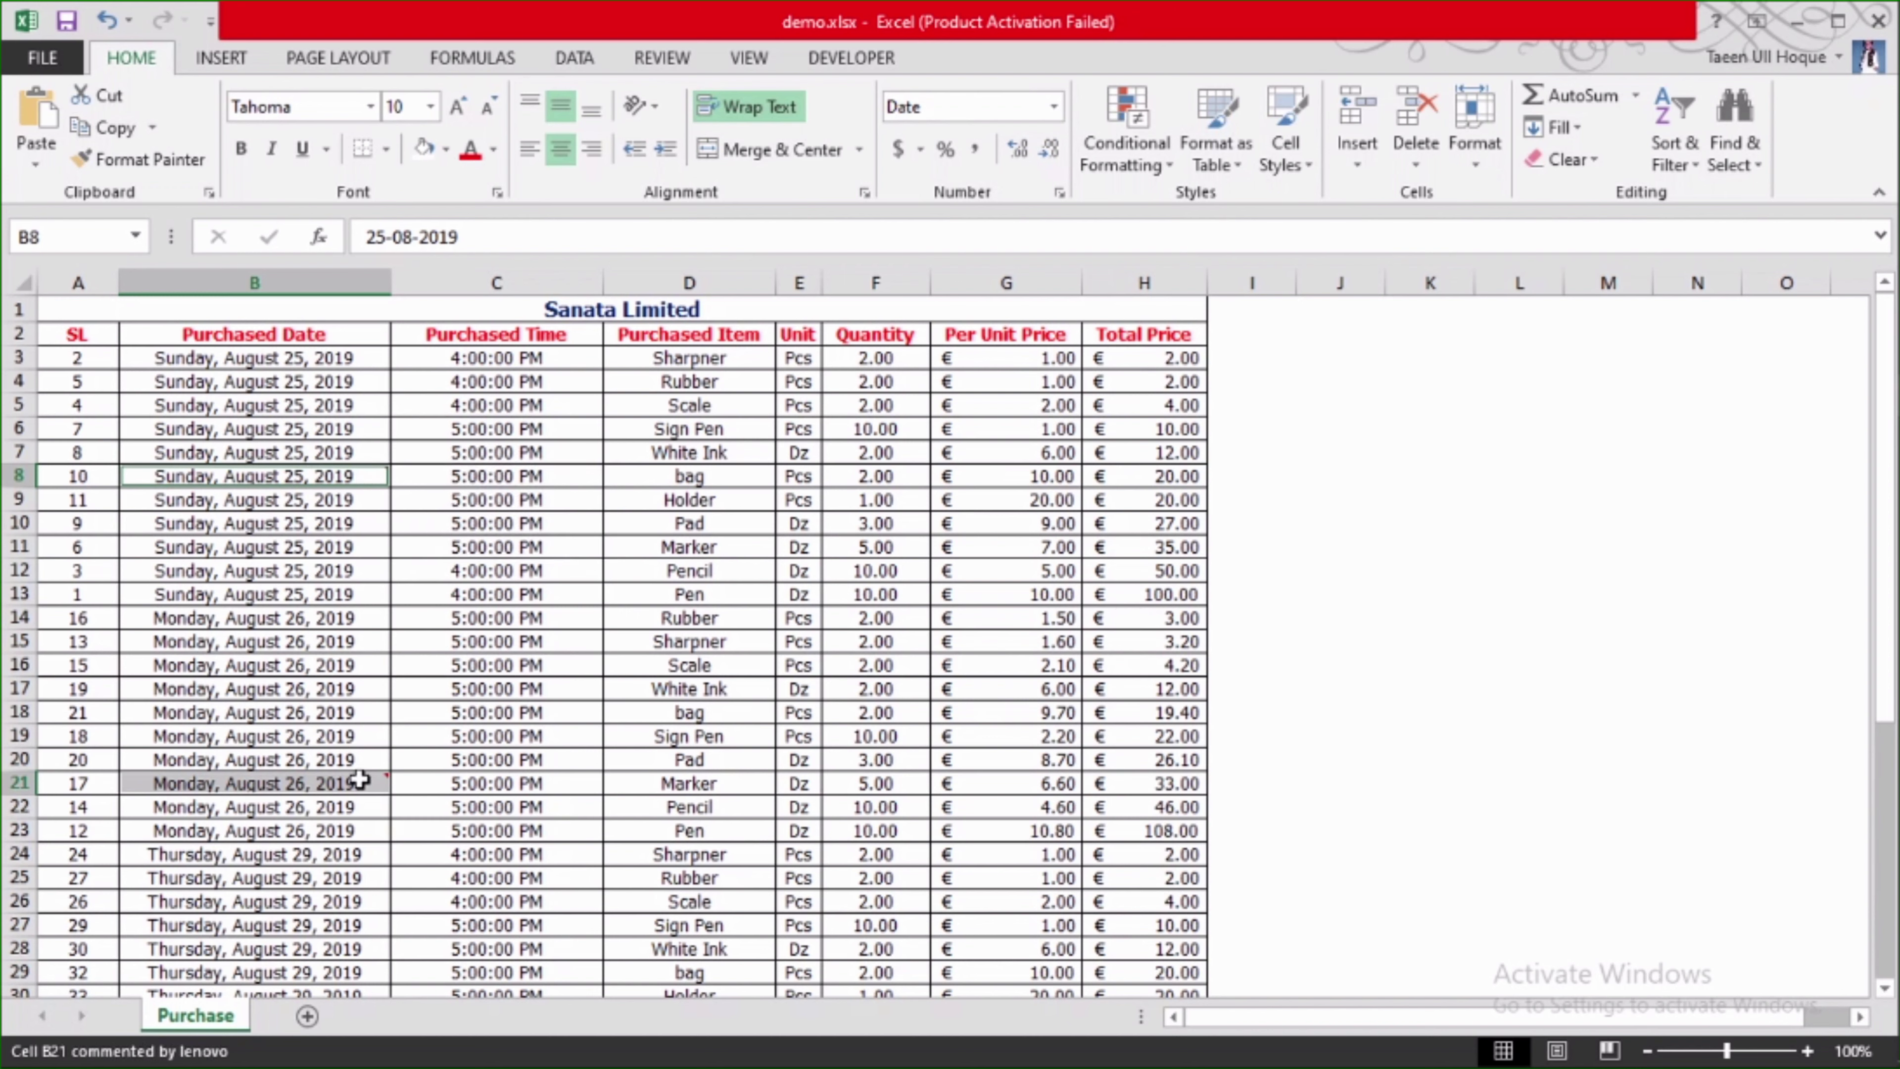
click(1533, 517)
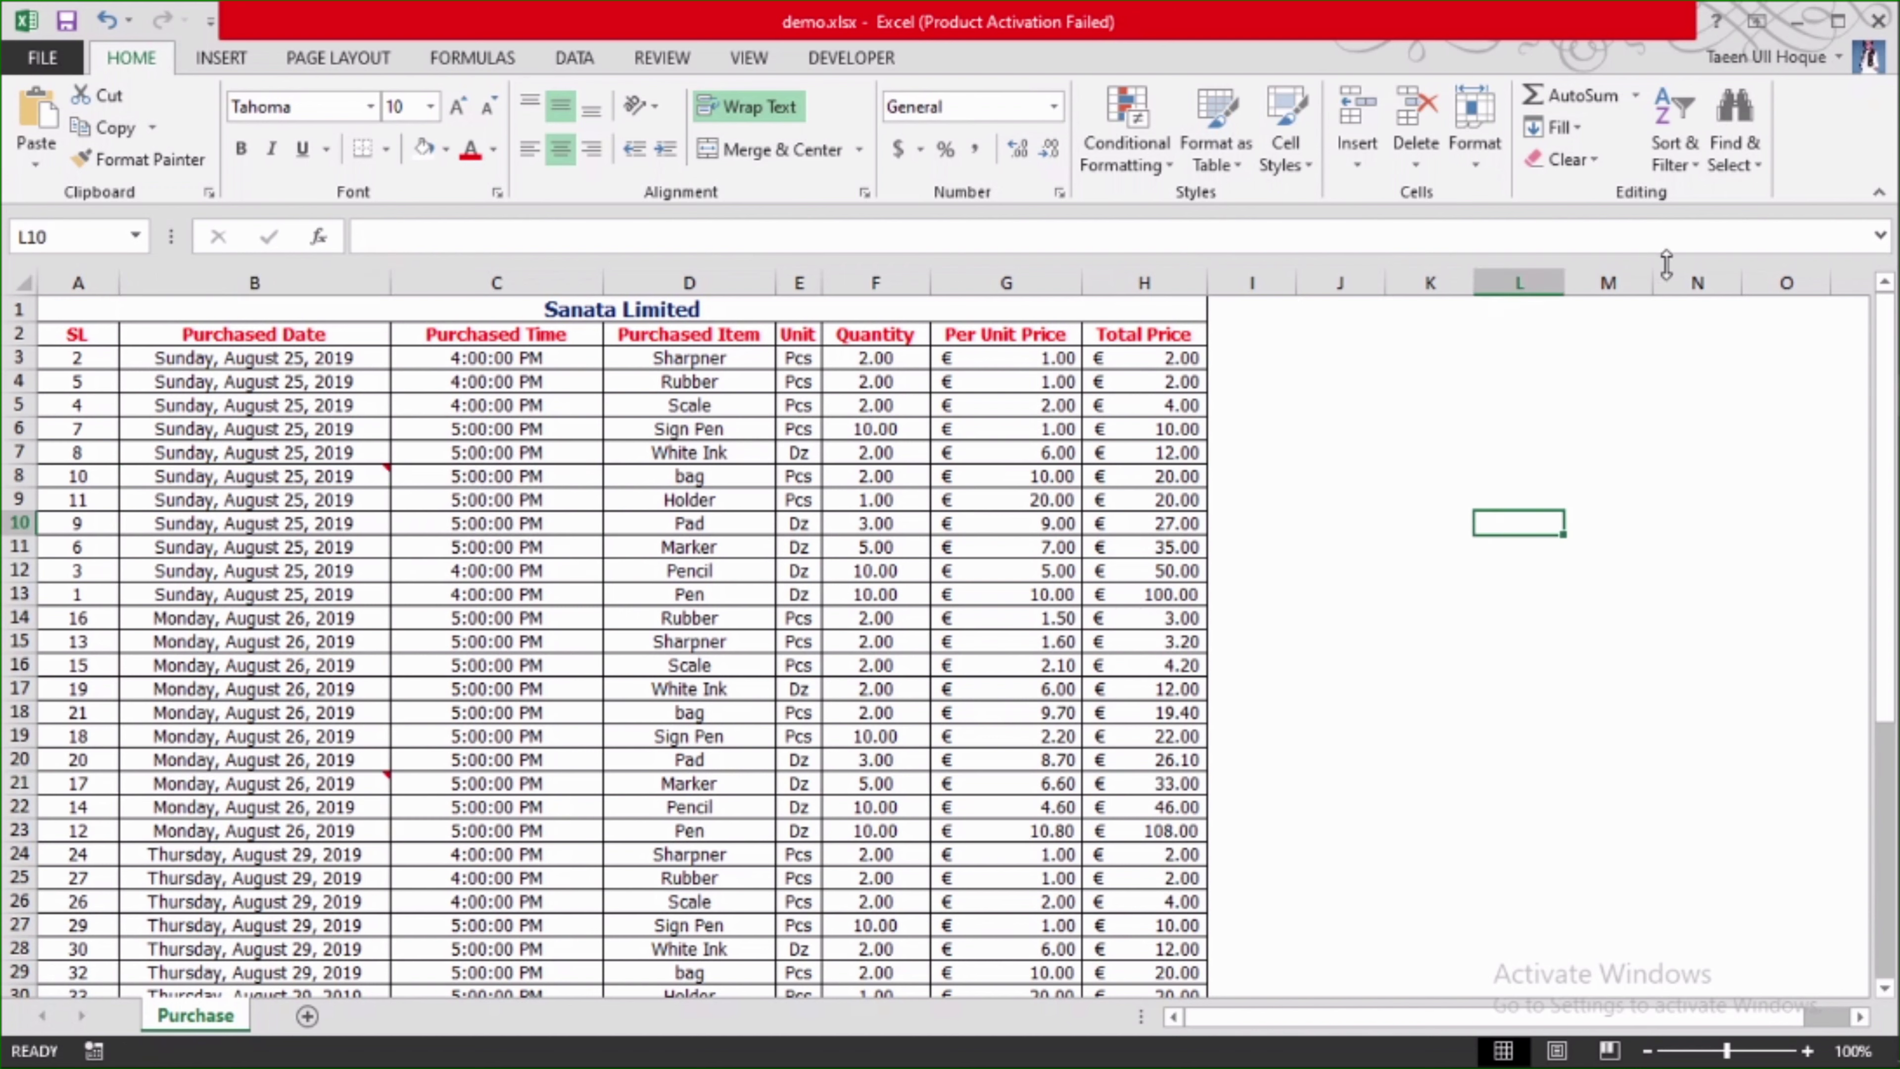
click(1743, 166)
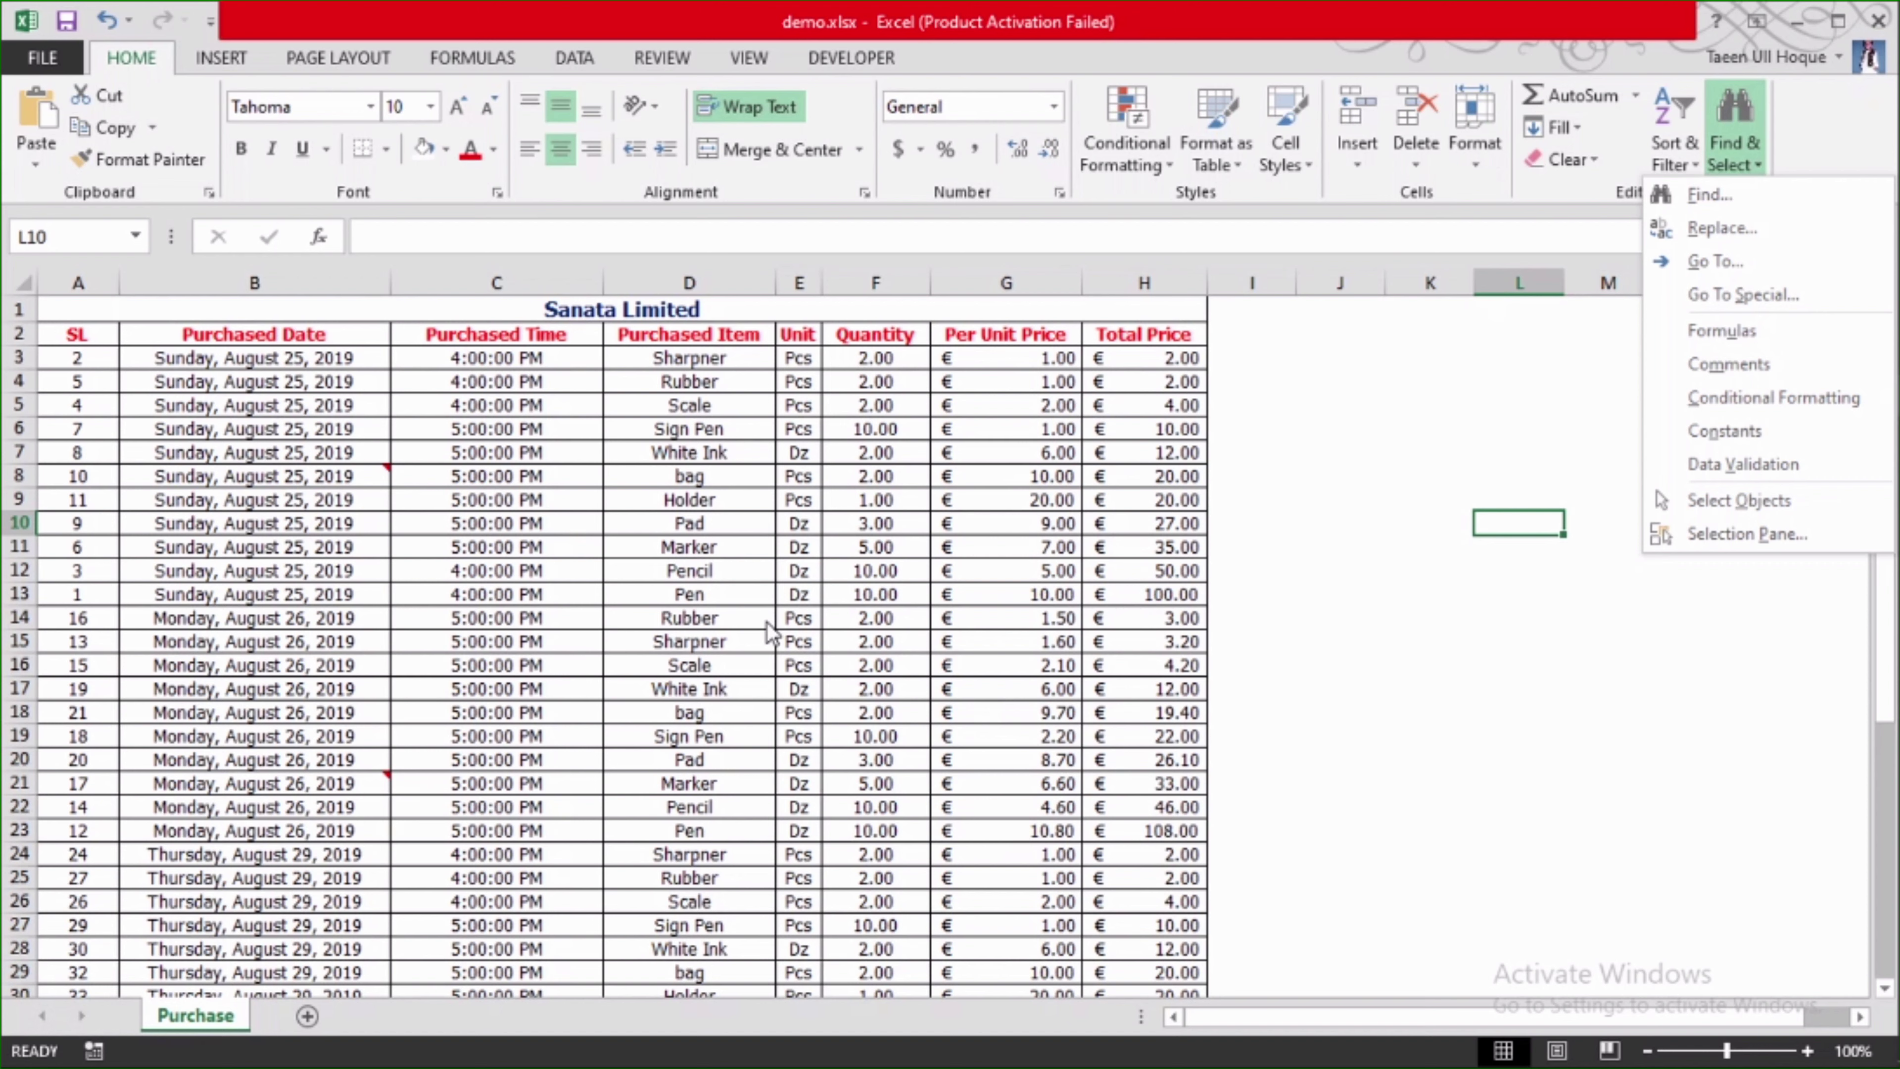
click(1406, 476)
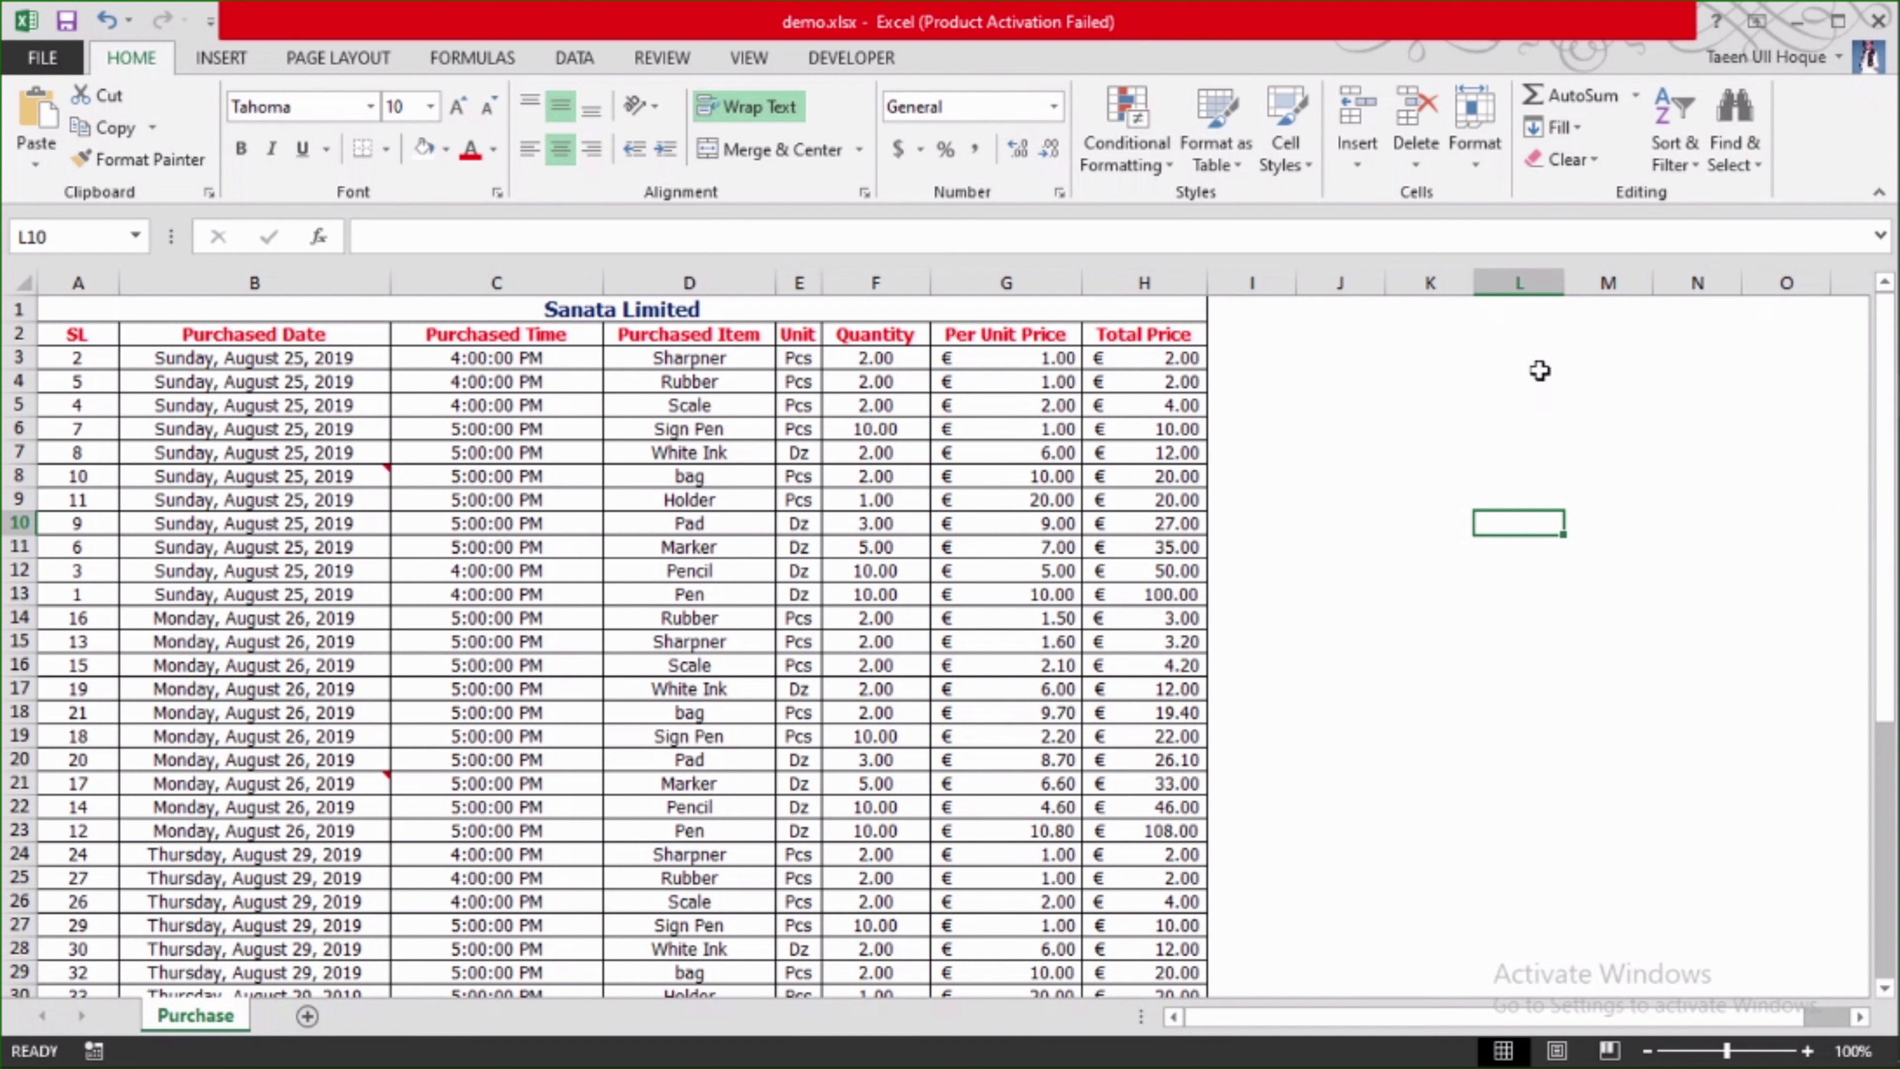
click(1355, 423)
click(1360, 658)
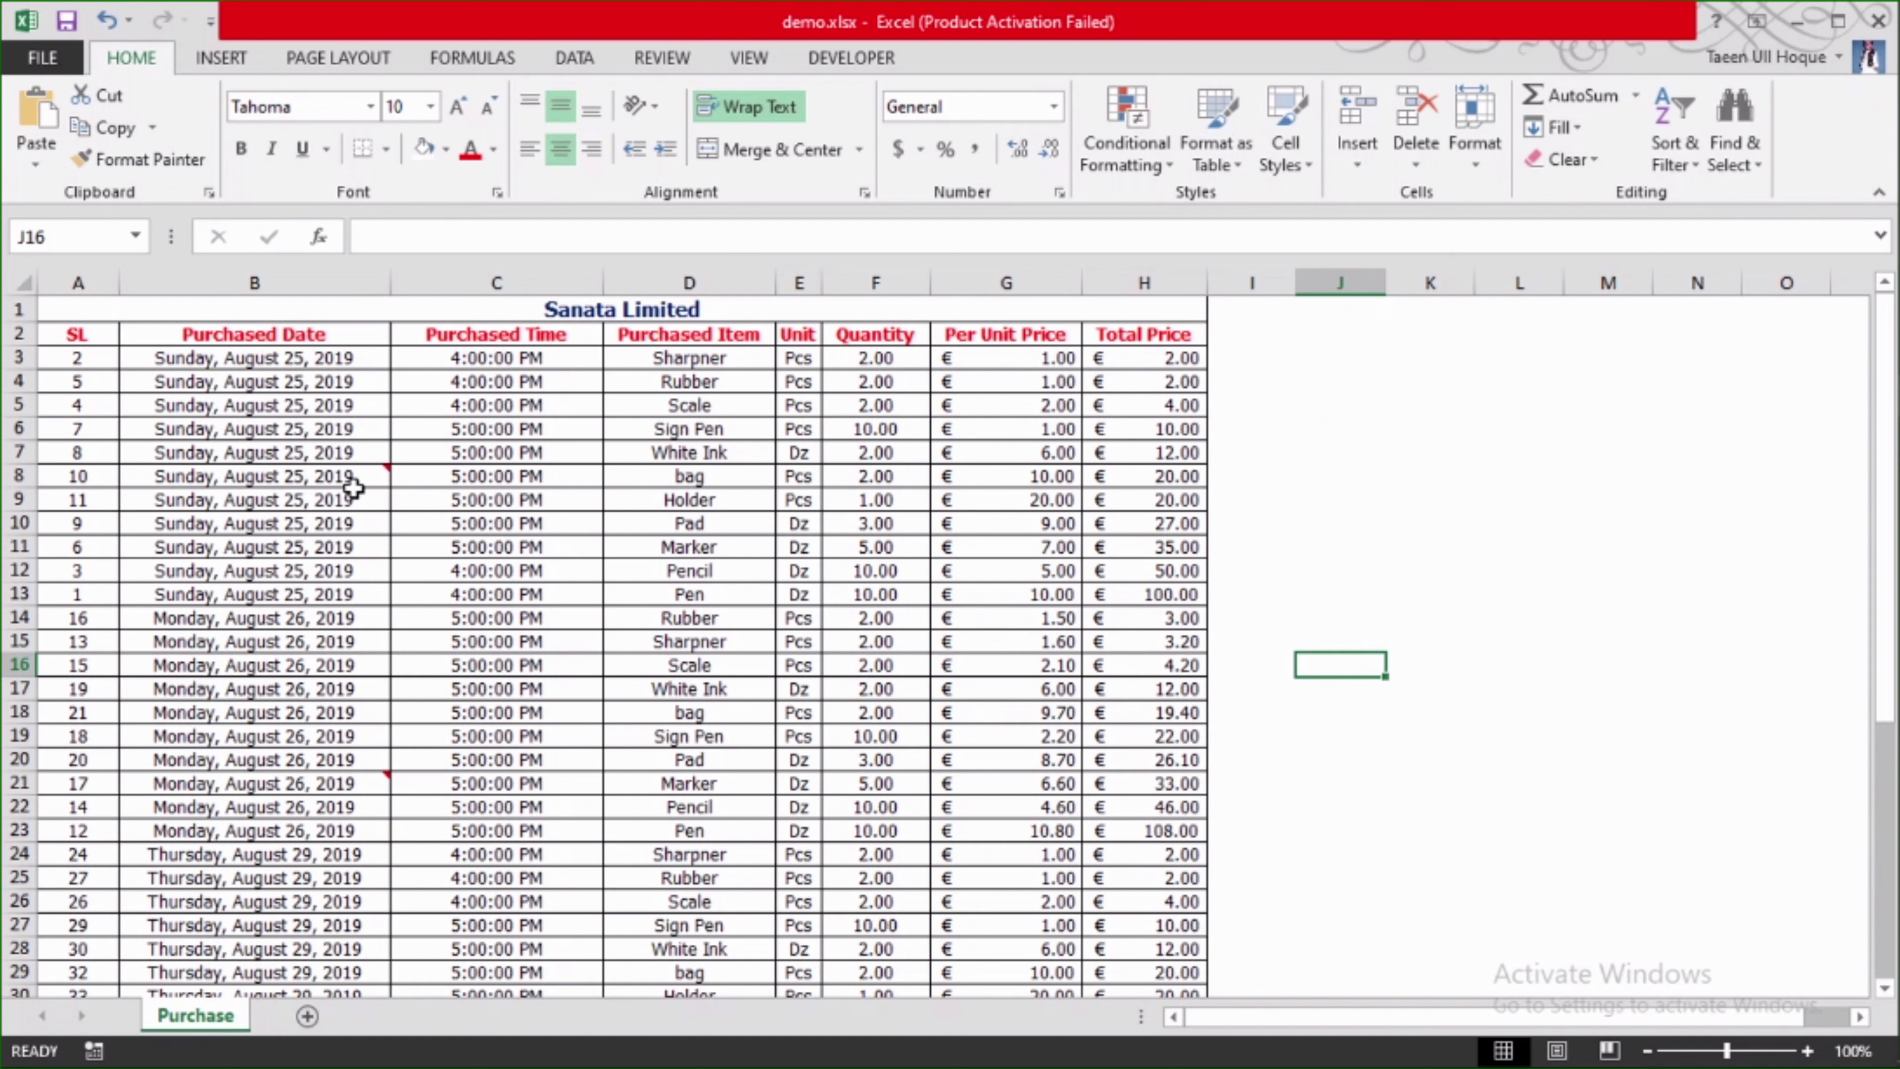
mouse_move(370, 478)
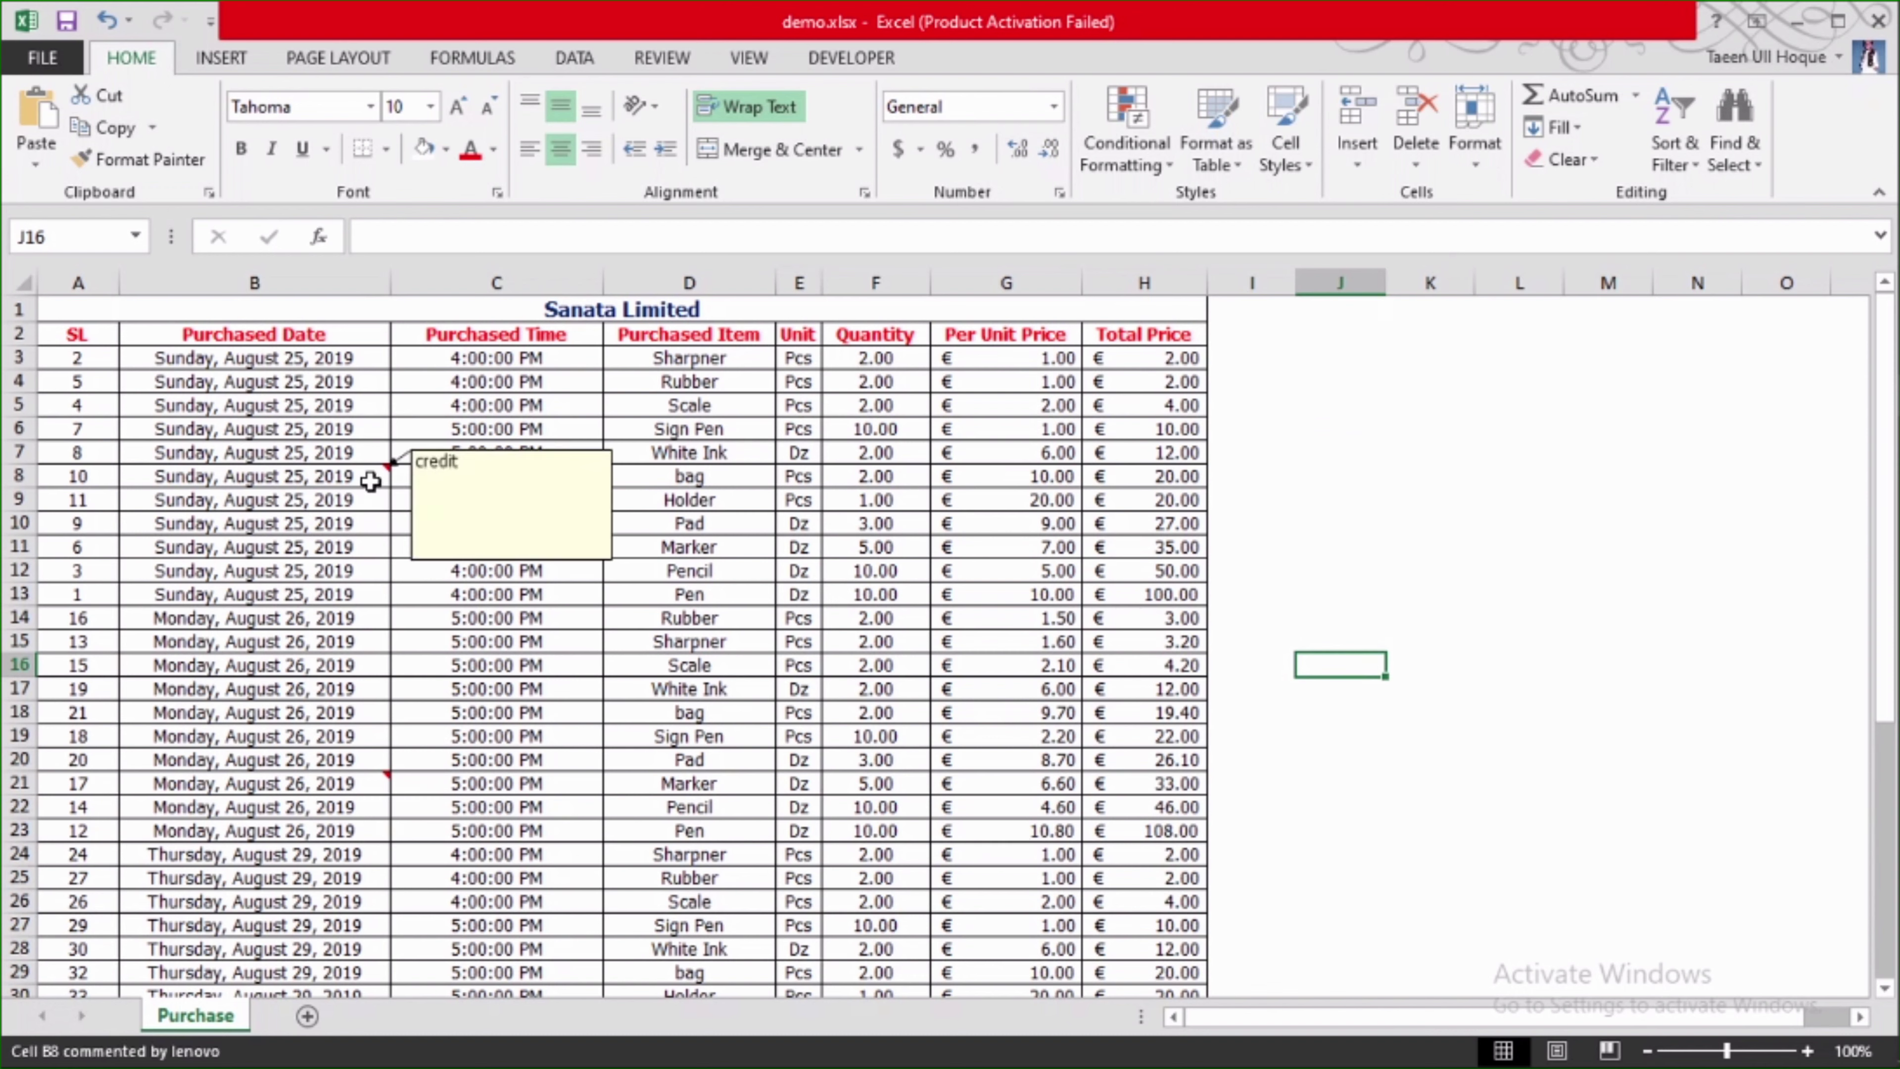
- Delete the comments on date cells B8 and B21
click(303, 482)
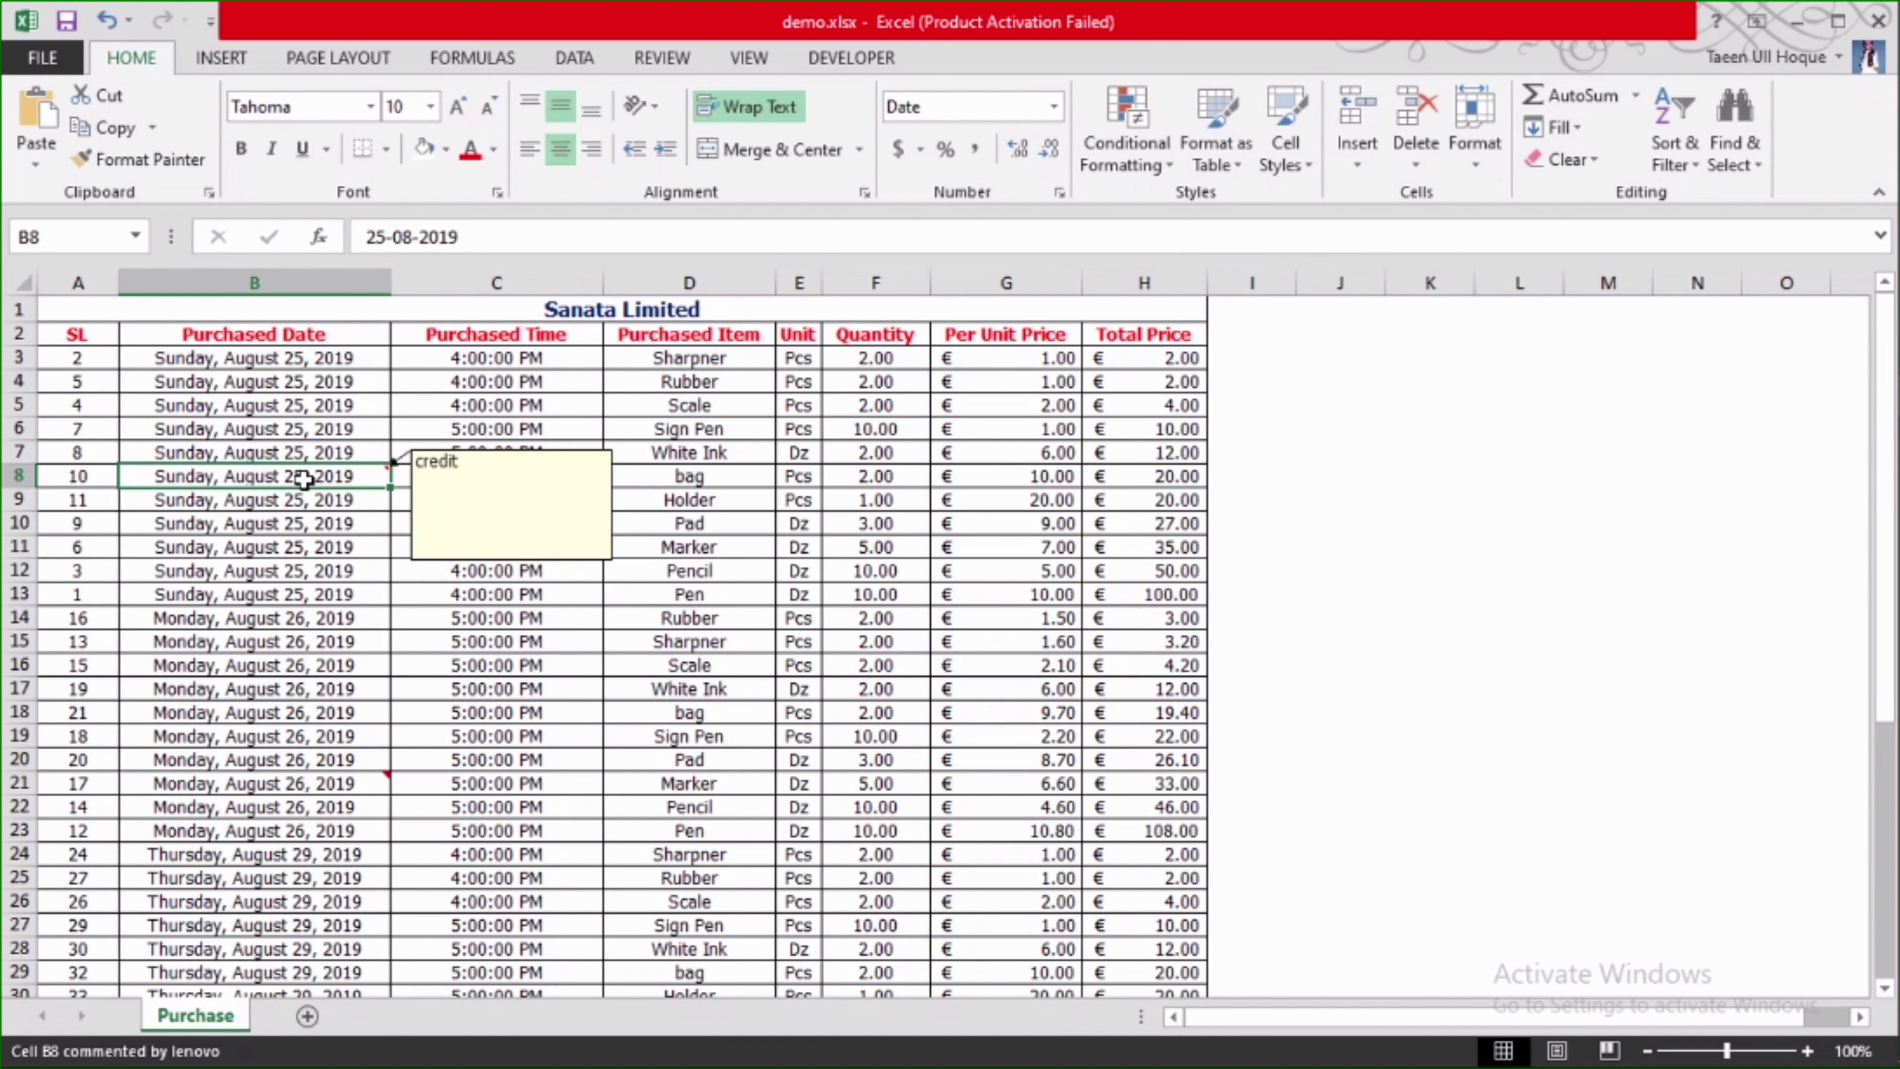
right_click(302, 482)
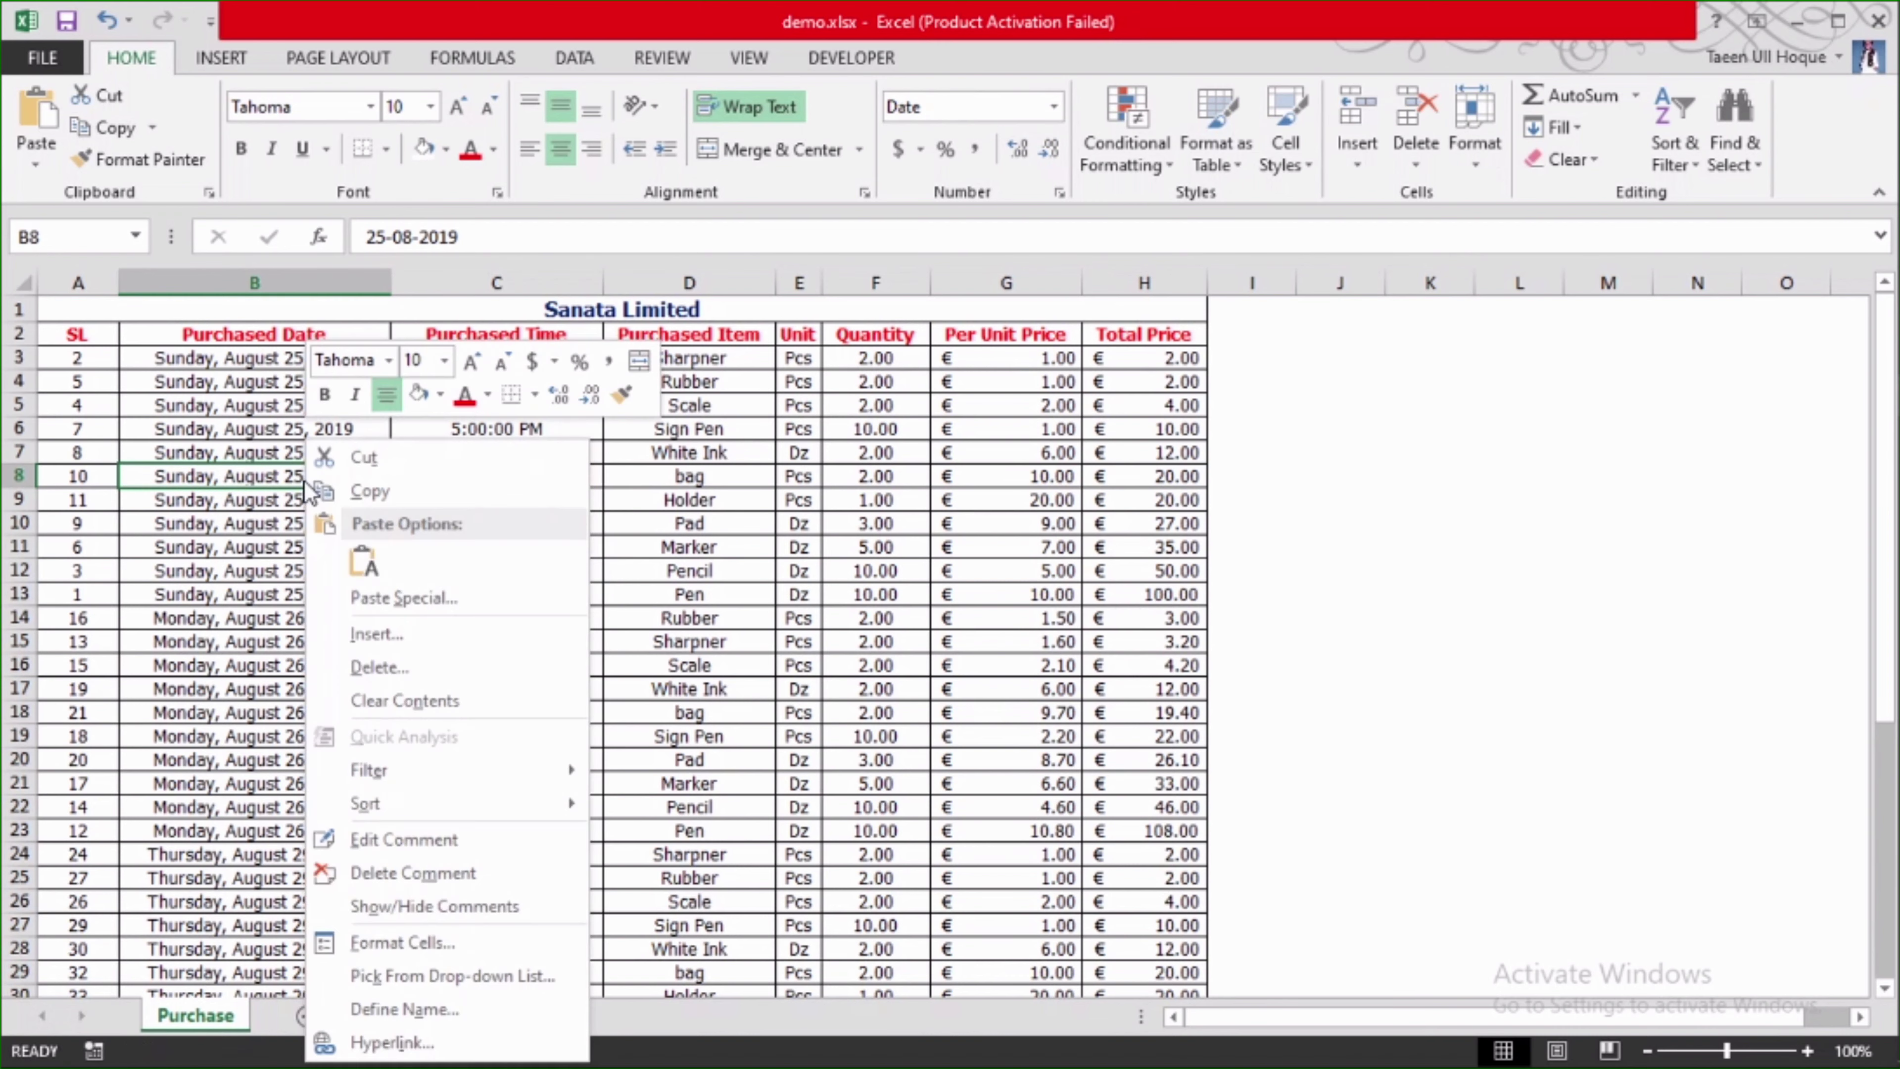
click(449, 883)
mouse_move(254, 784)
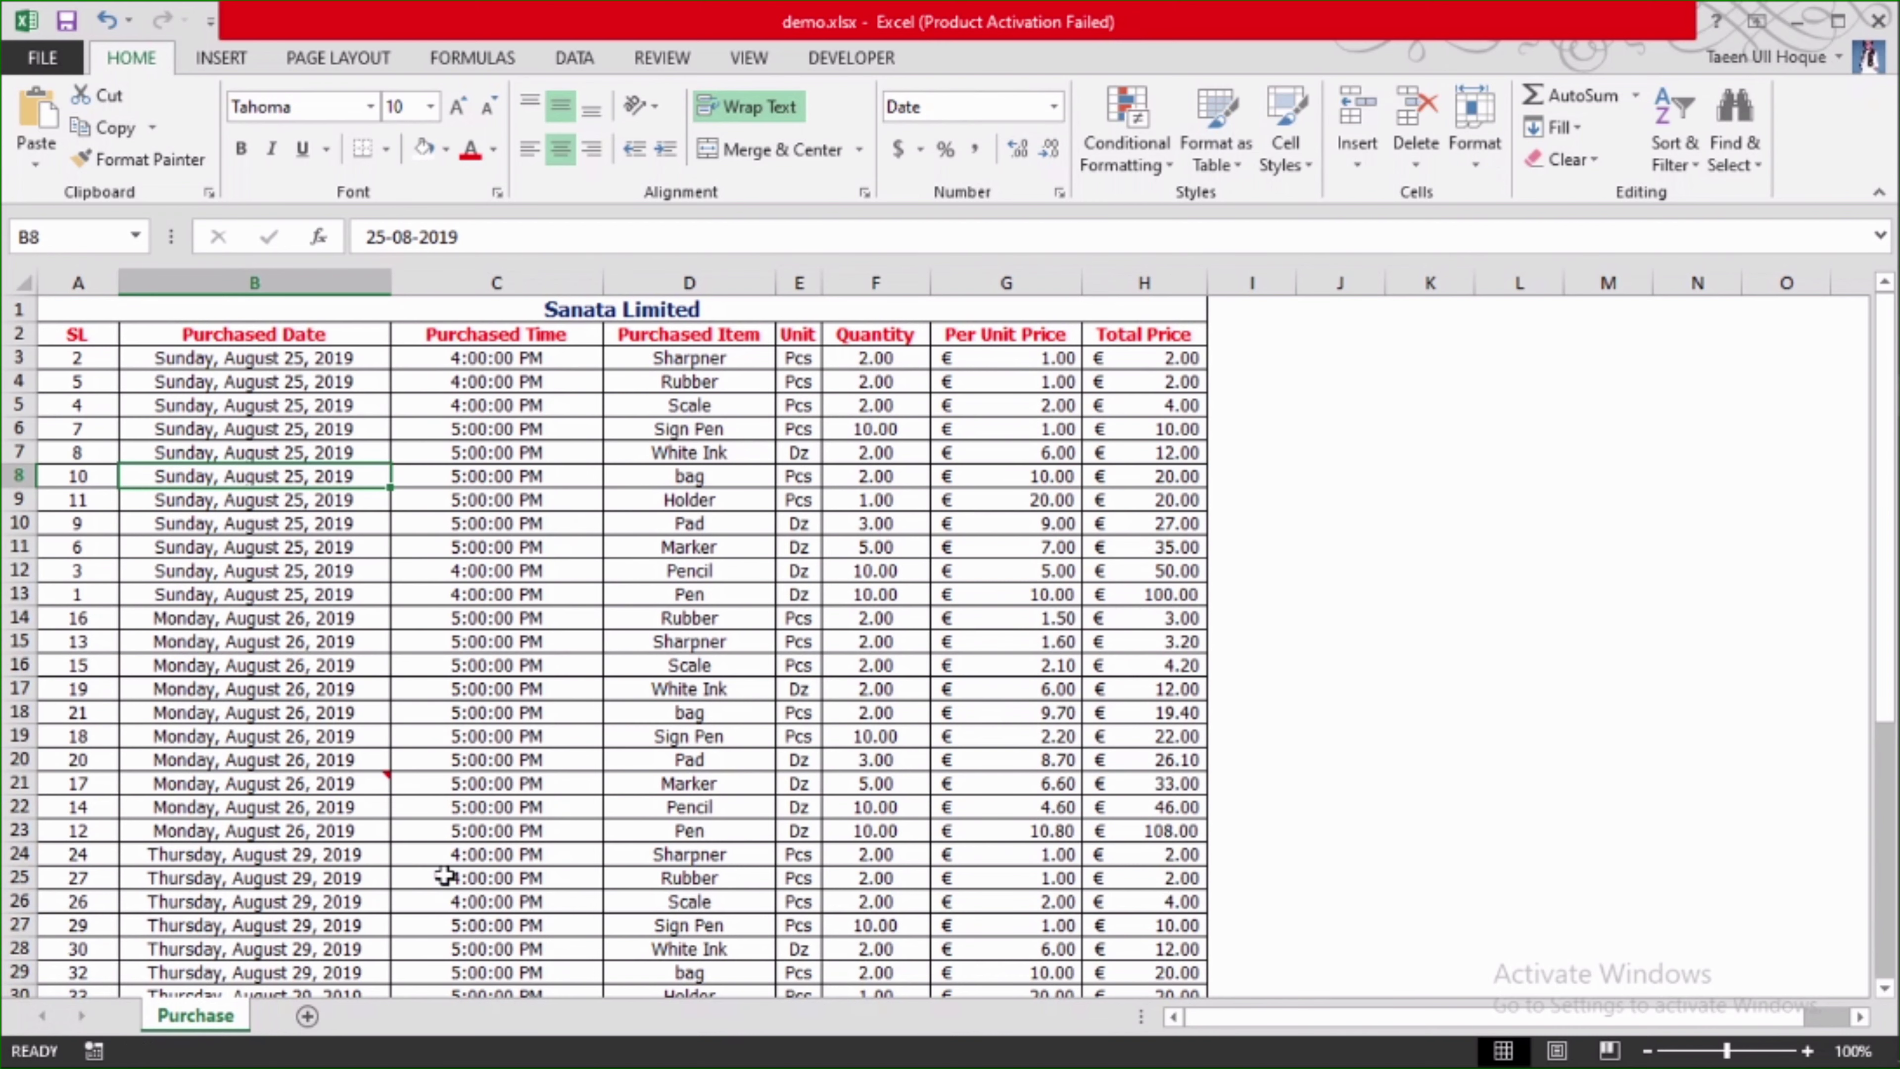
click(349, 788)
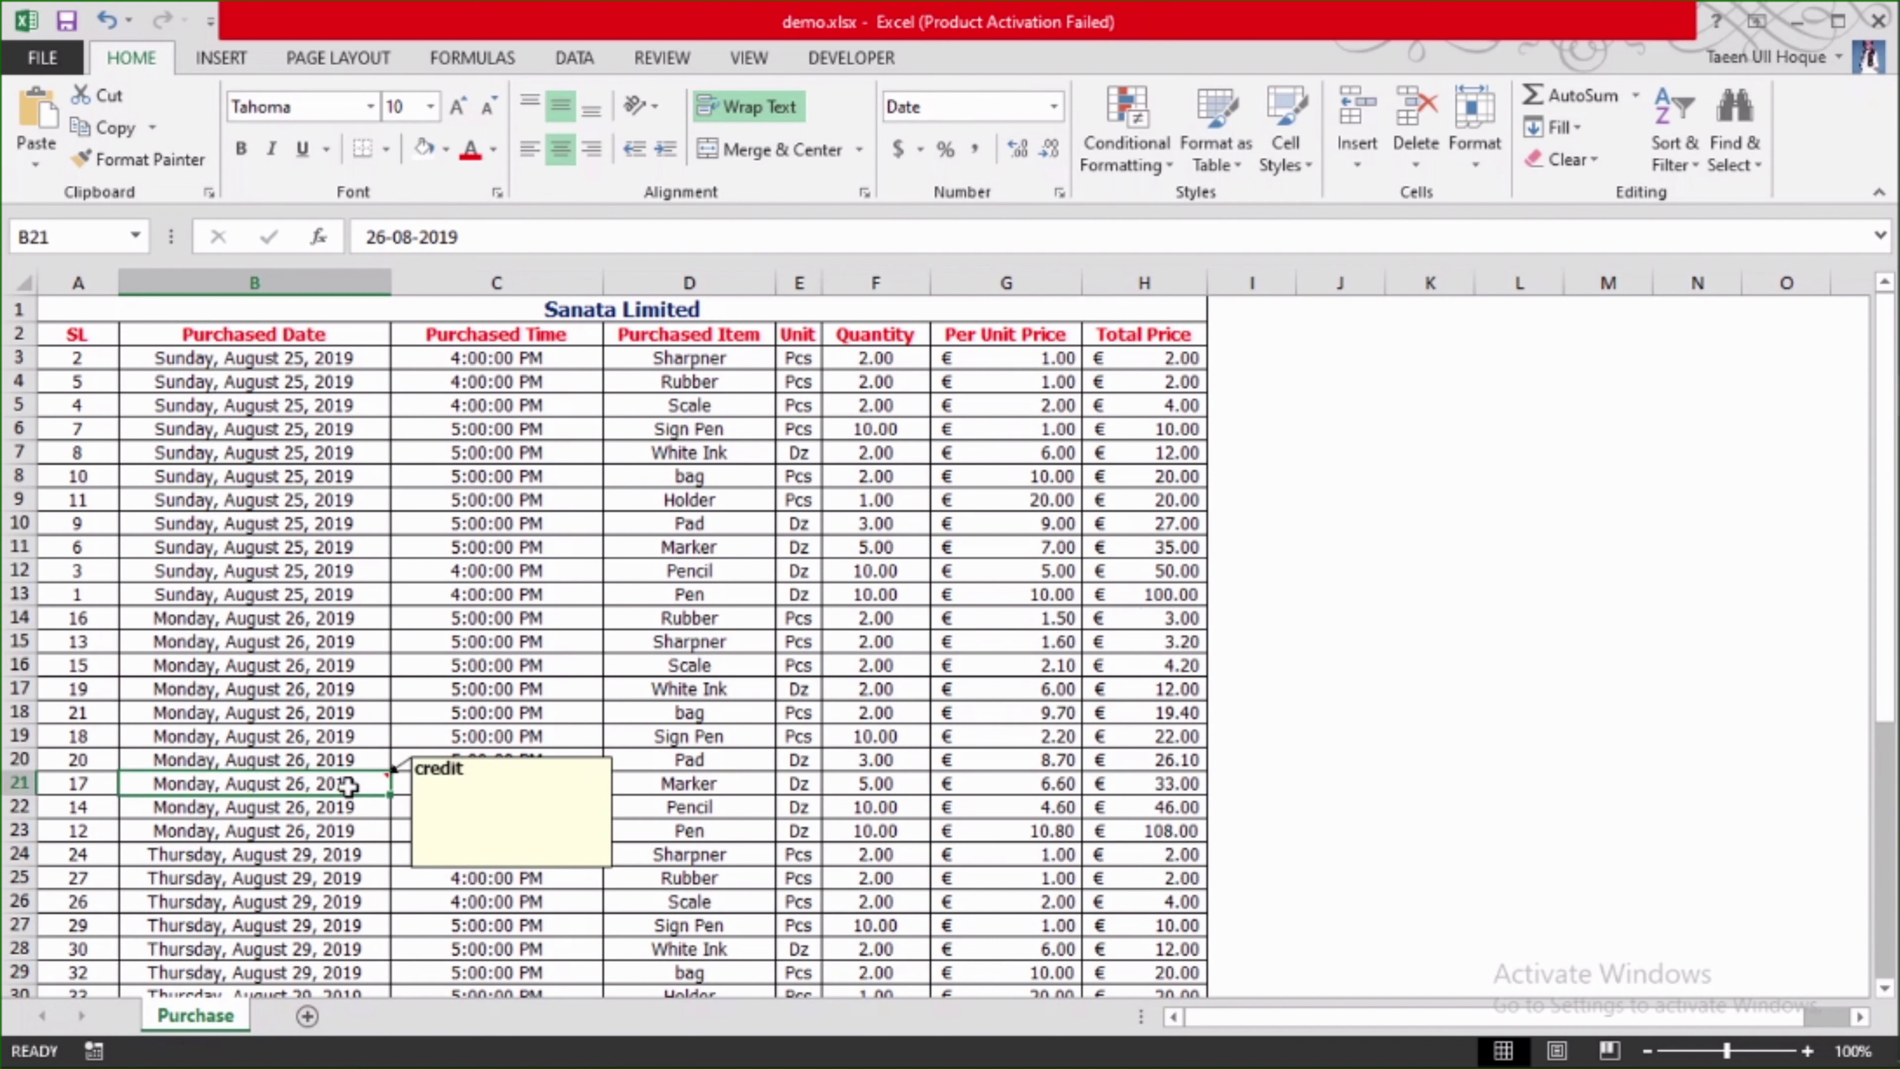
right_click(349, 788)
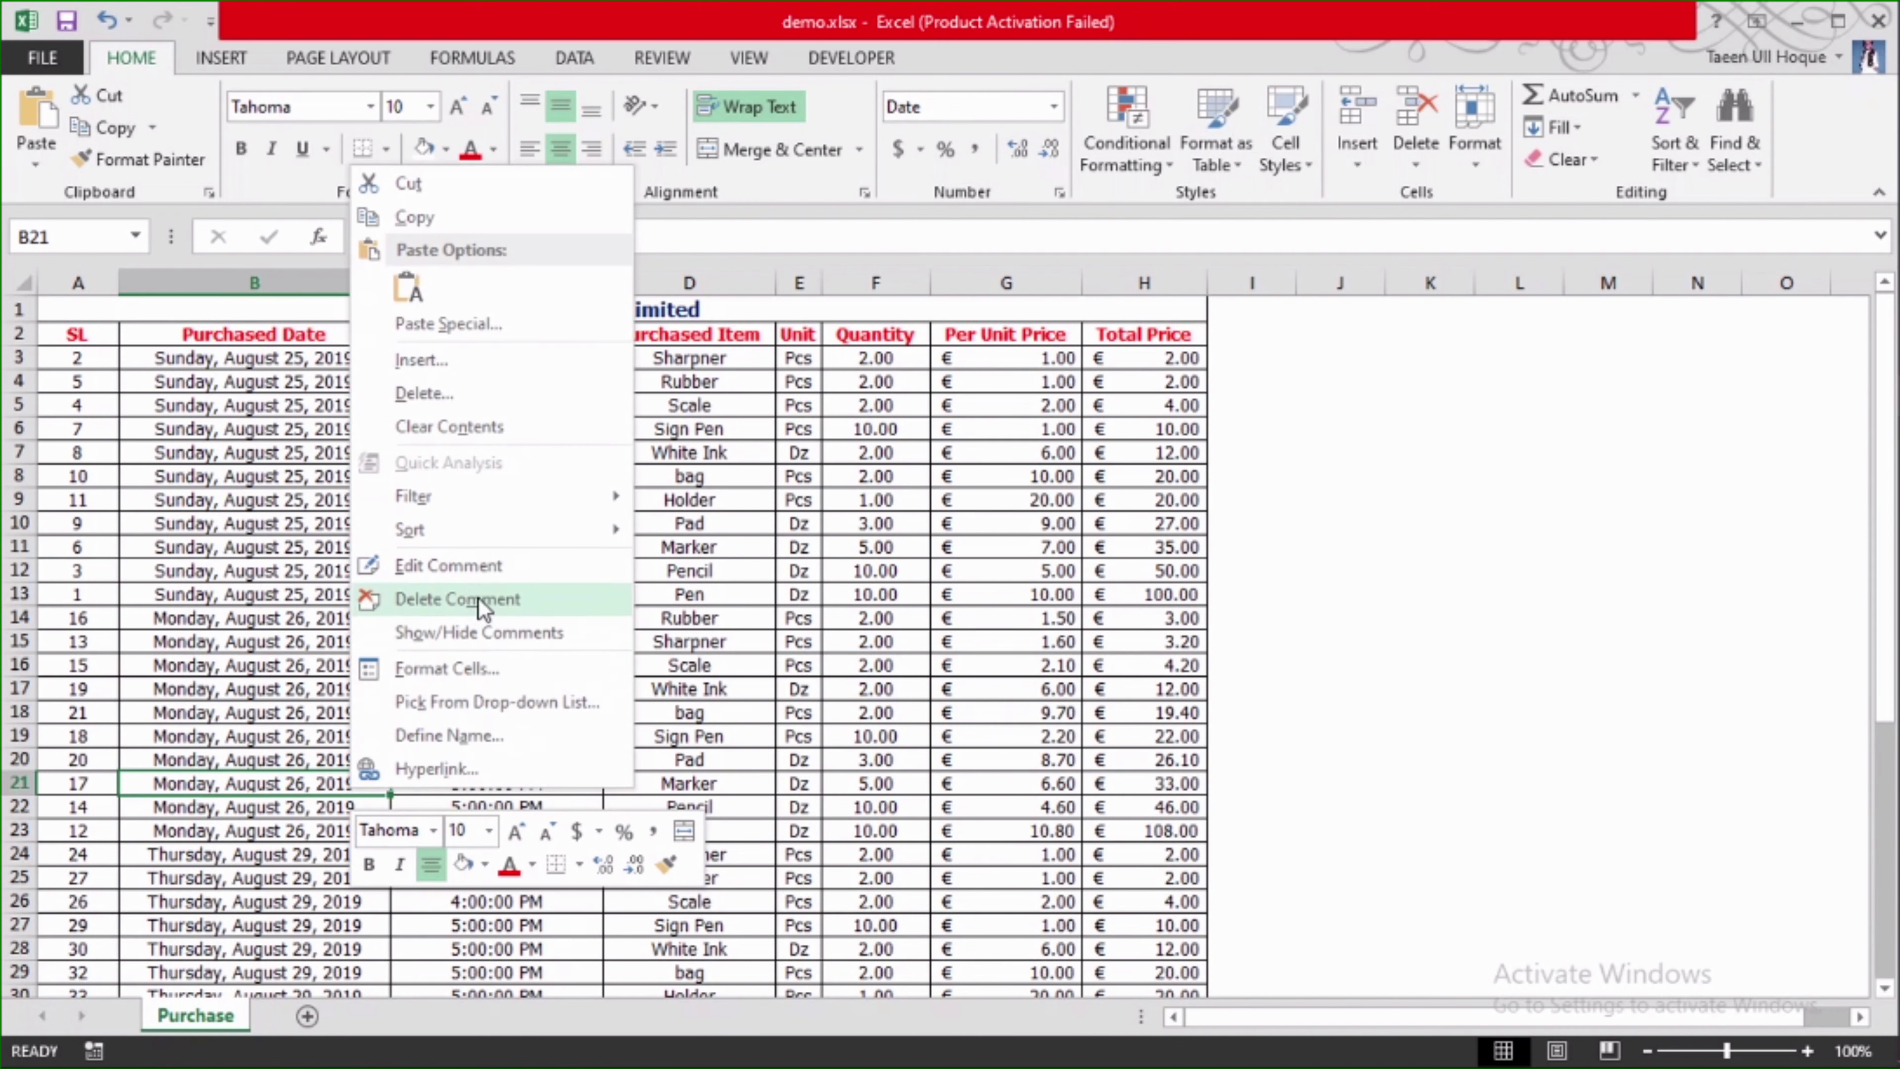
click(479, 599)
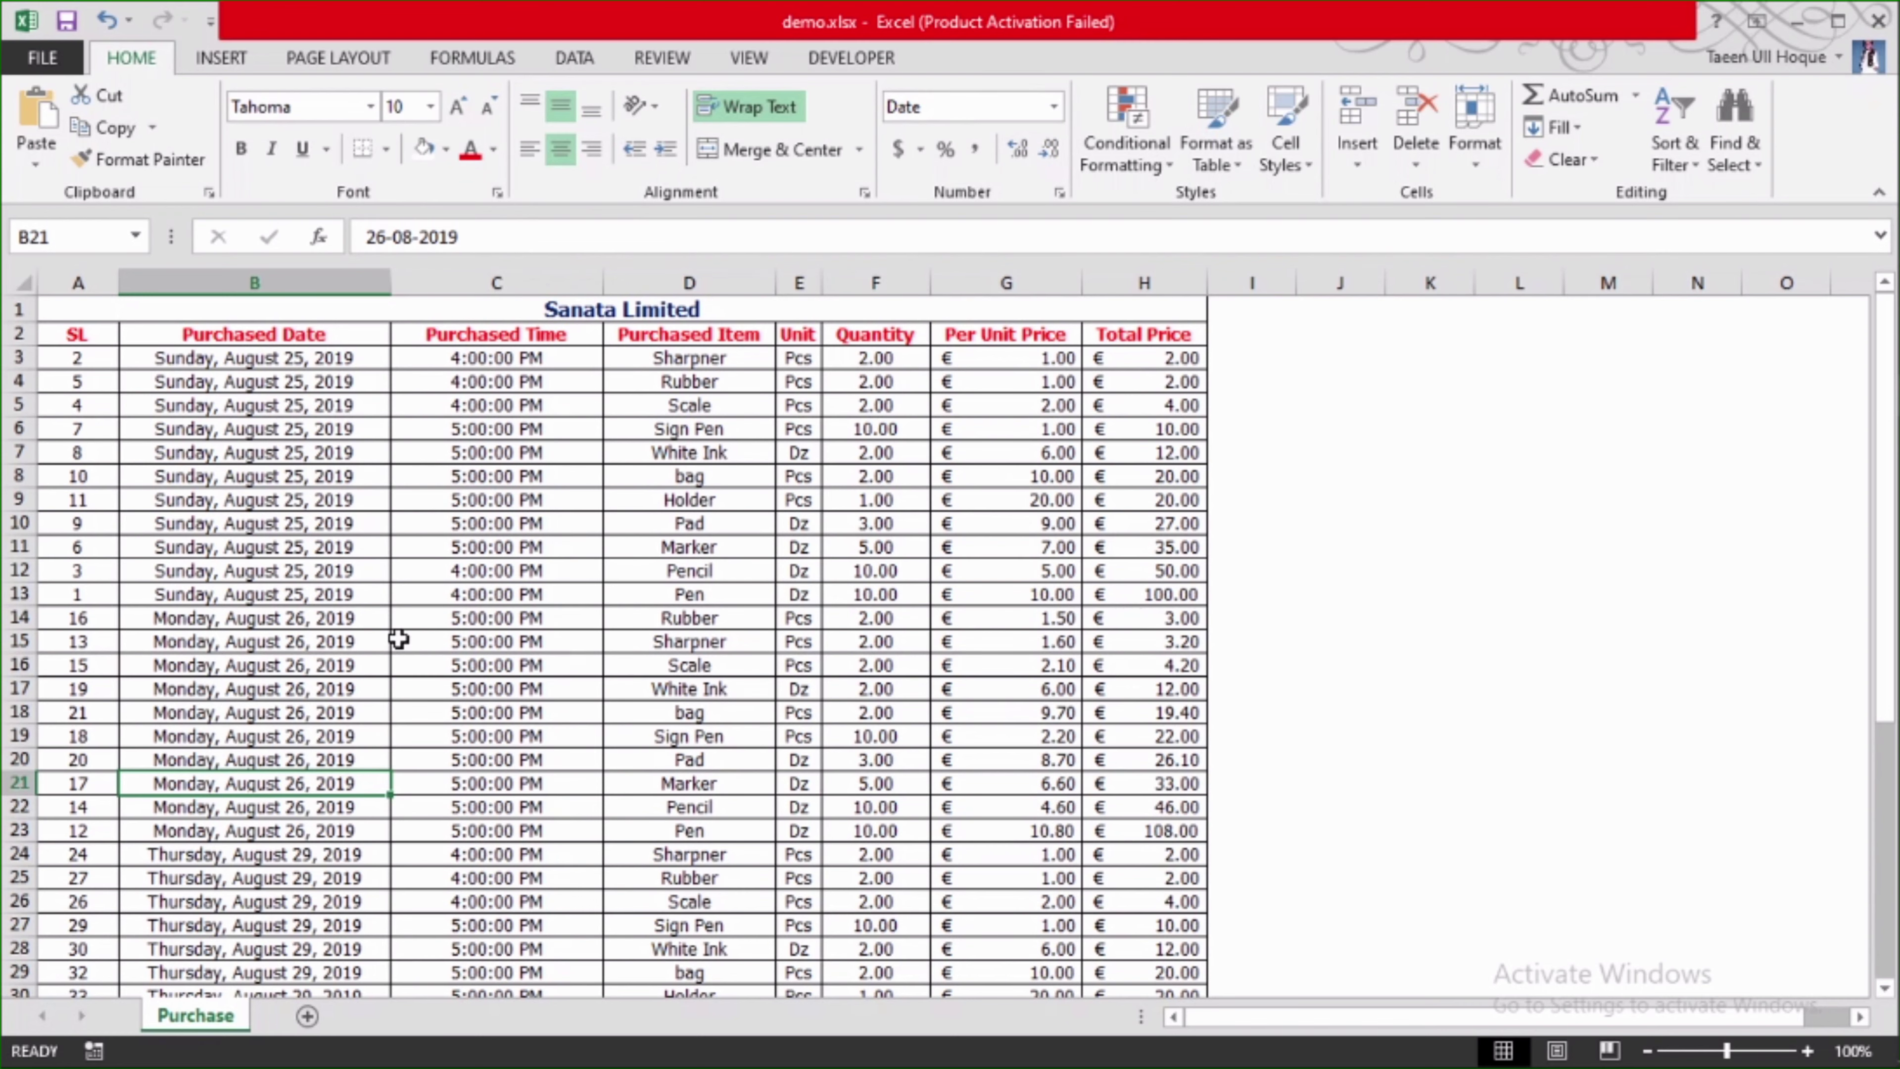
- Check with Find & Select > Comments that no commented cells remain
scroll(404, 785, down, 3)
scroll(403, 804, up, 3)
click(1493, 454)
click(1743, 168)
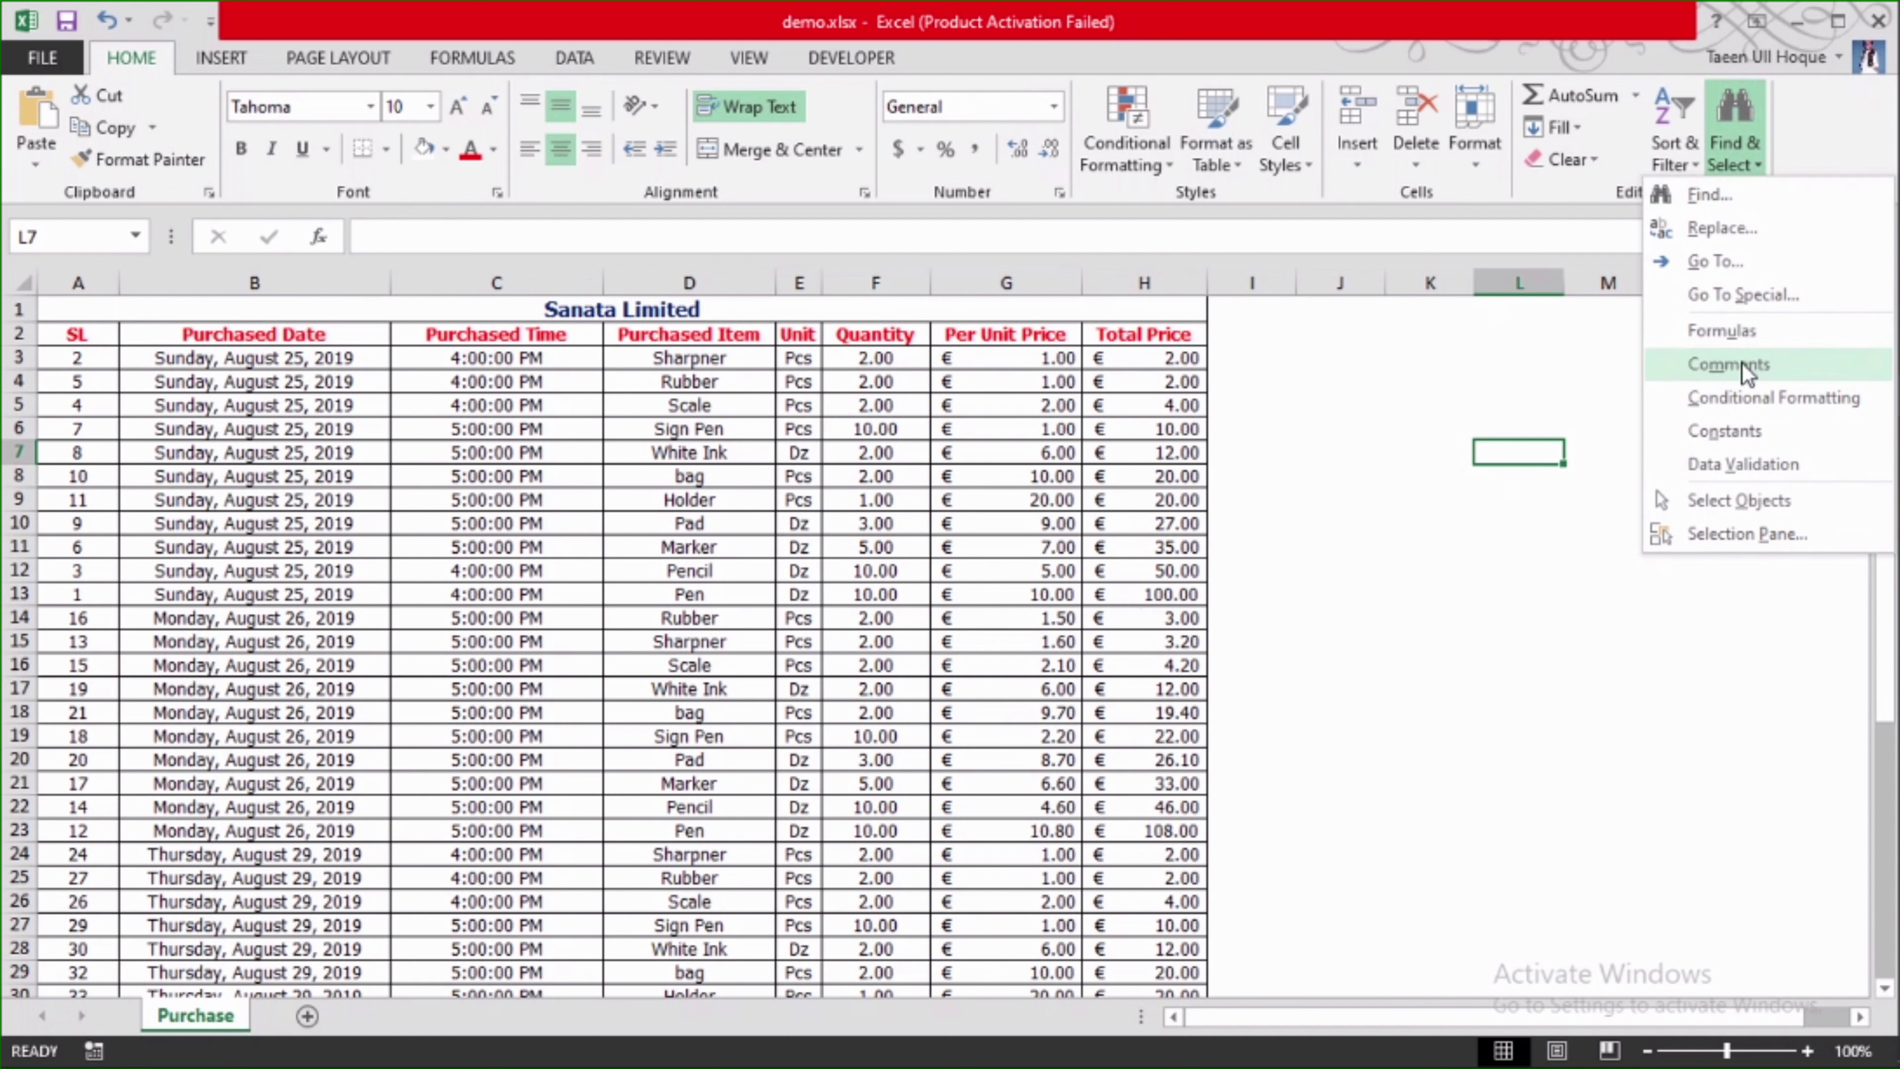
click(1680, 361)
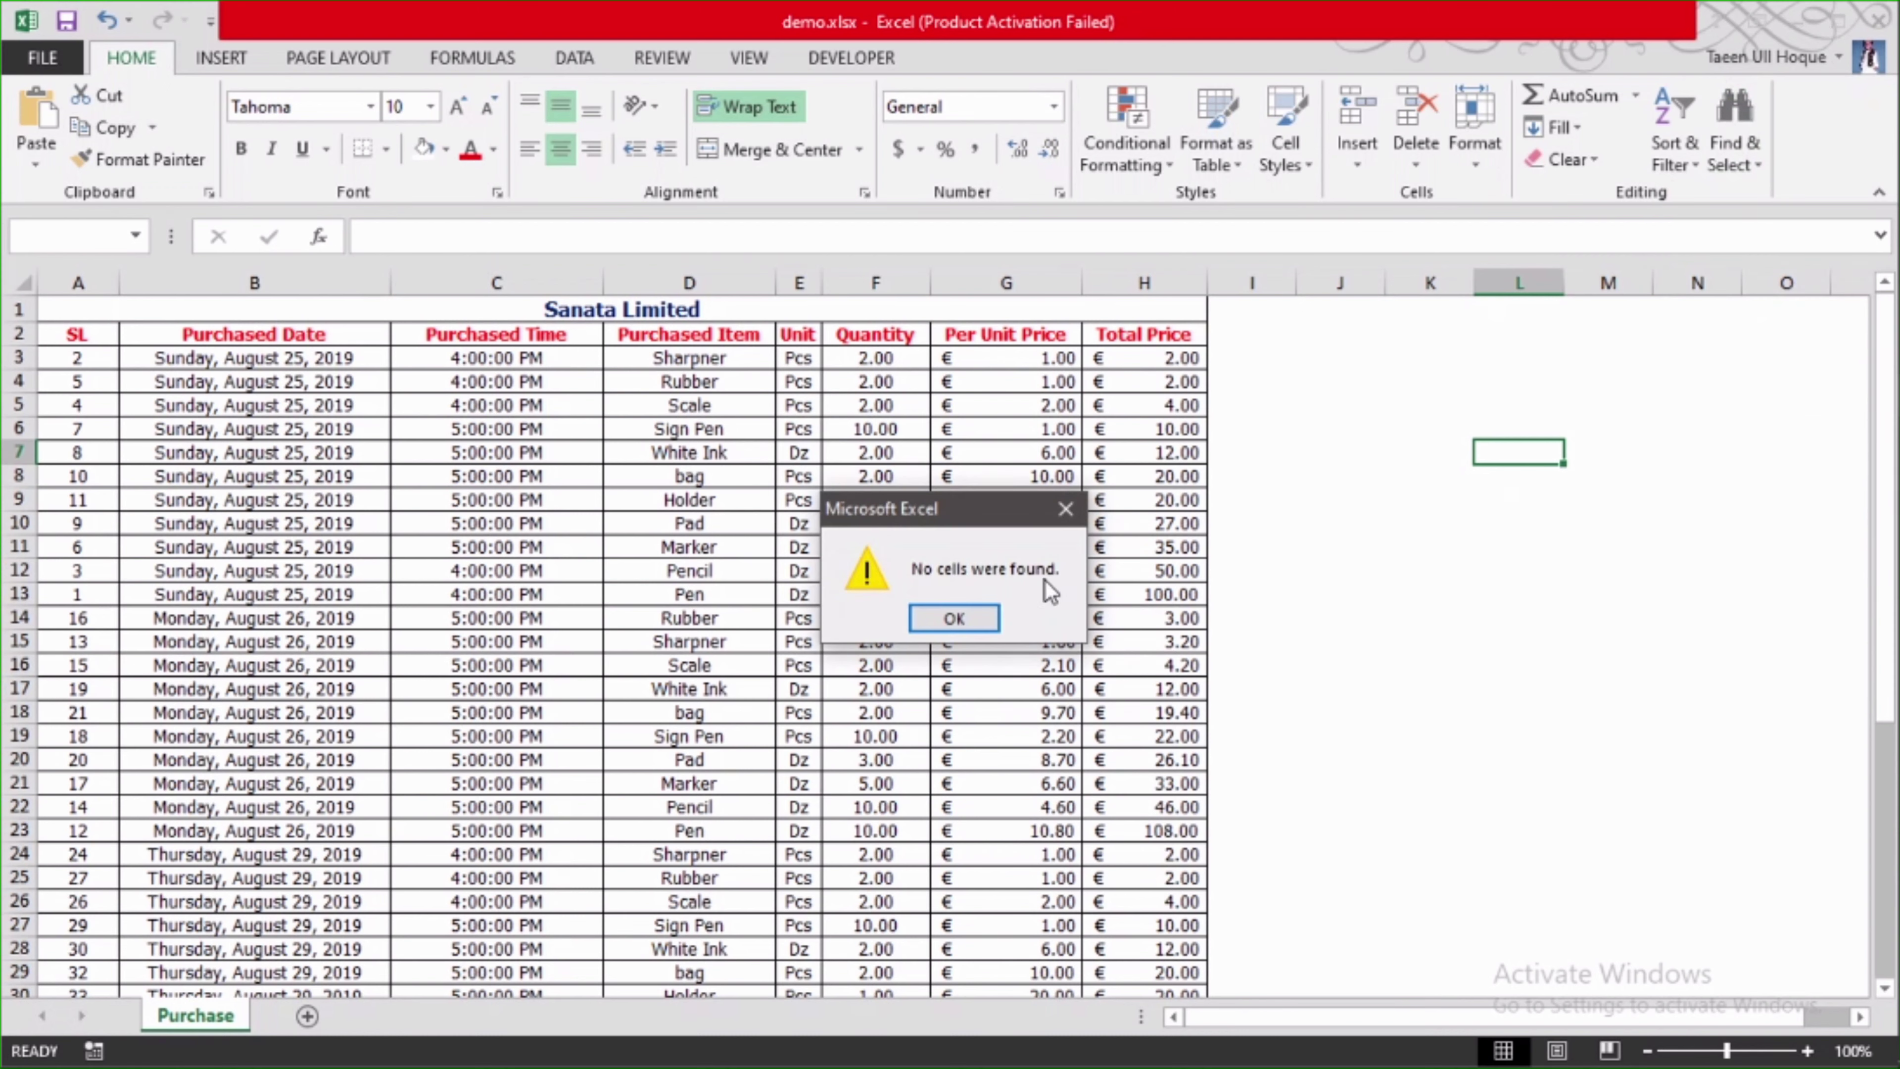
- Dismiss the 'No cells were found' message and select empty cells beside the table
click(975, 629)
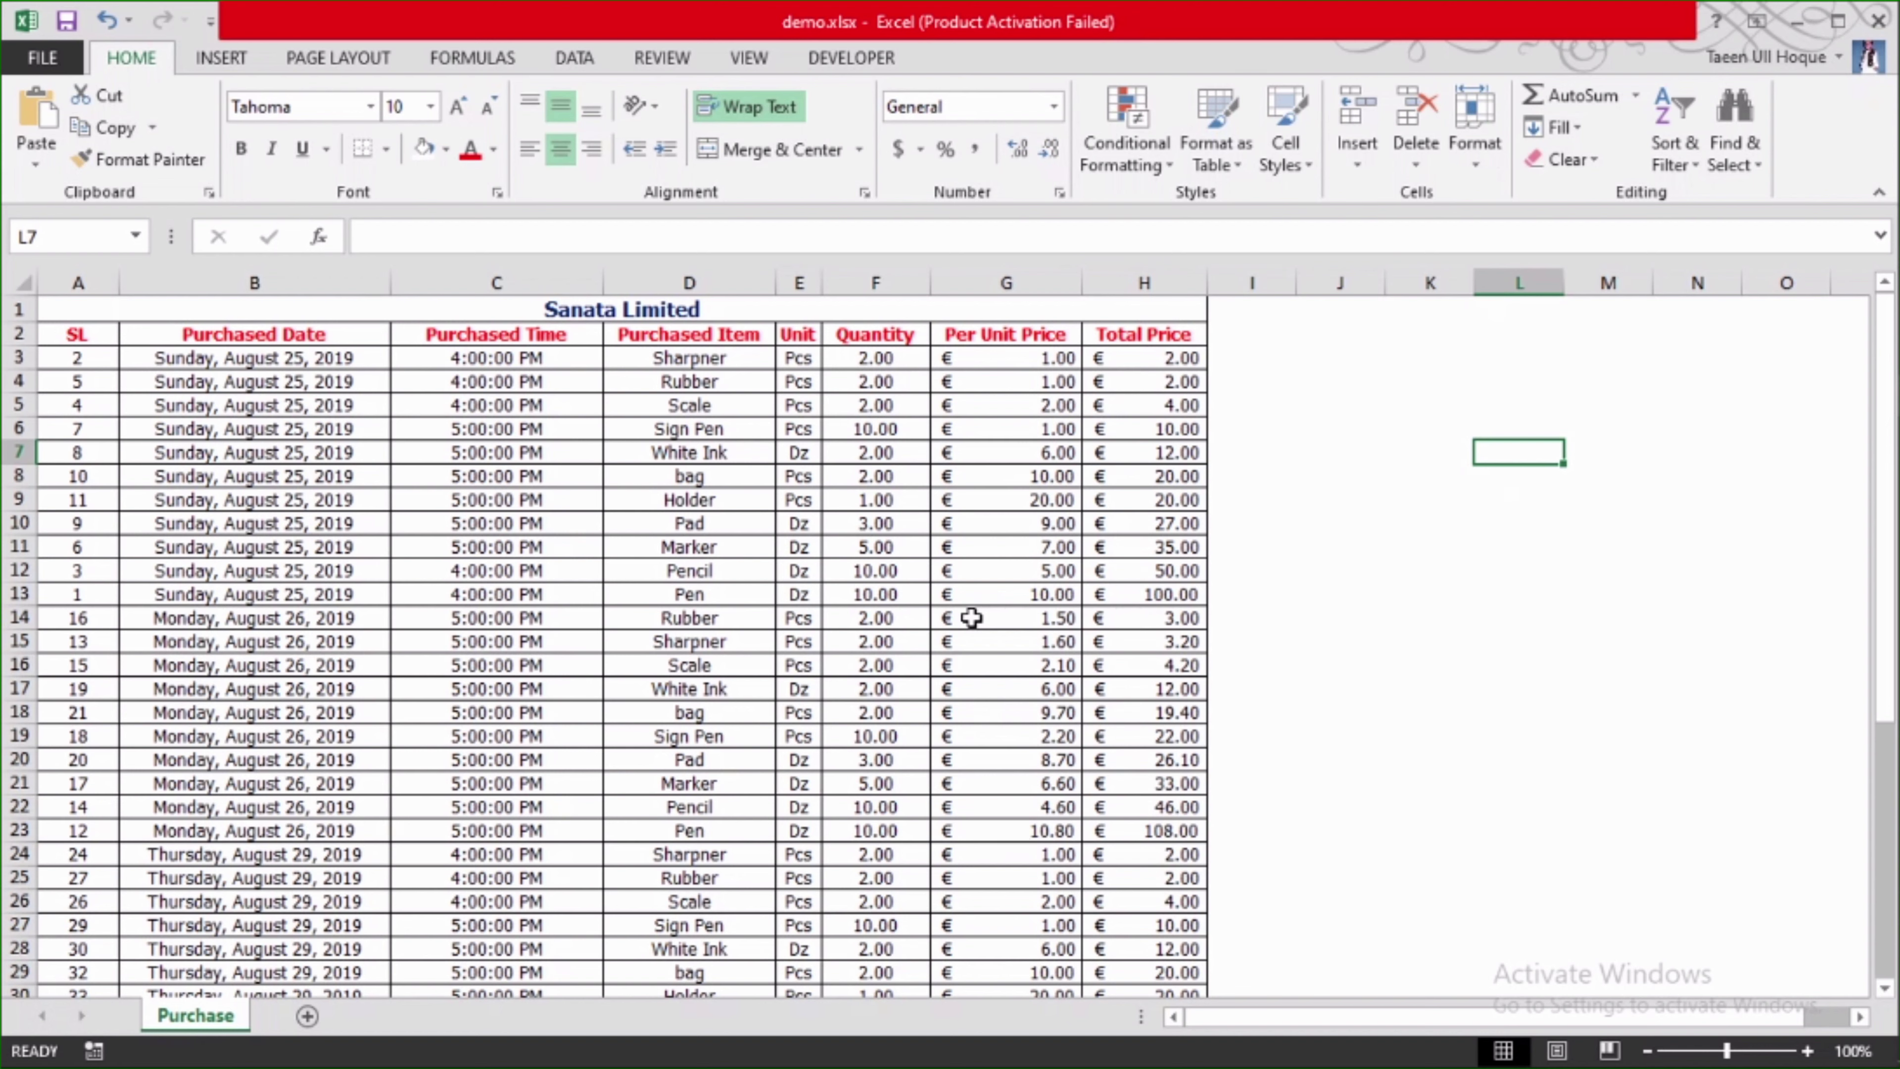
click(1316, 498)
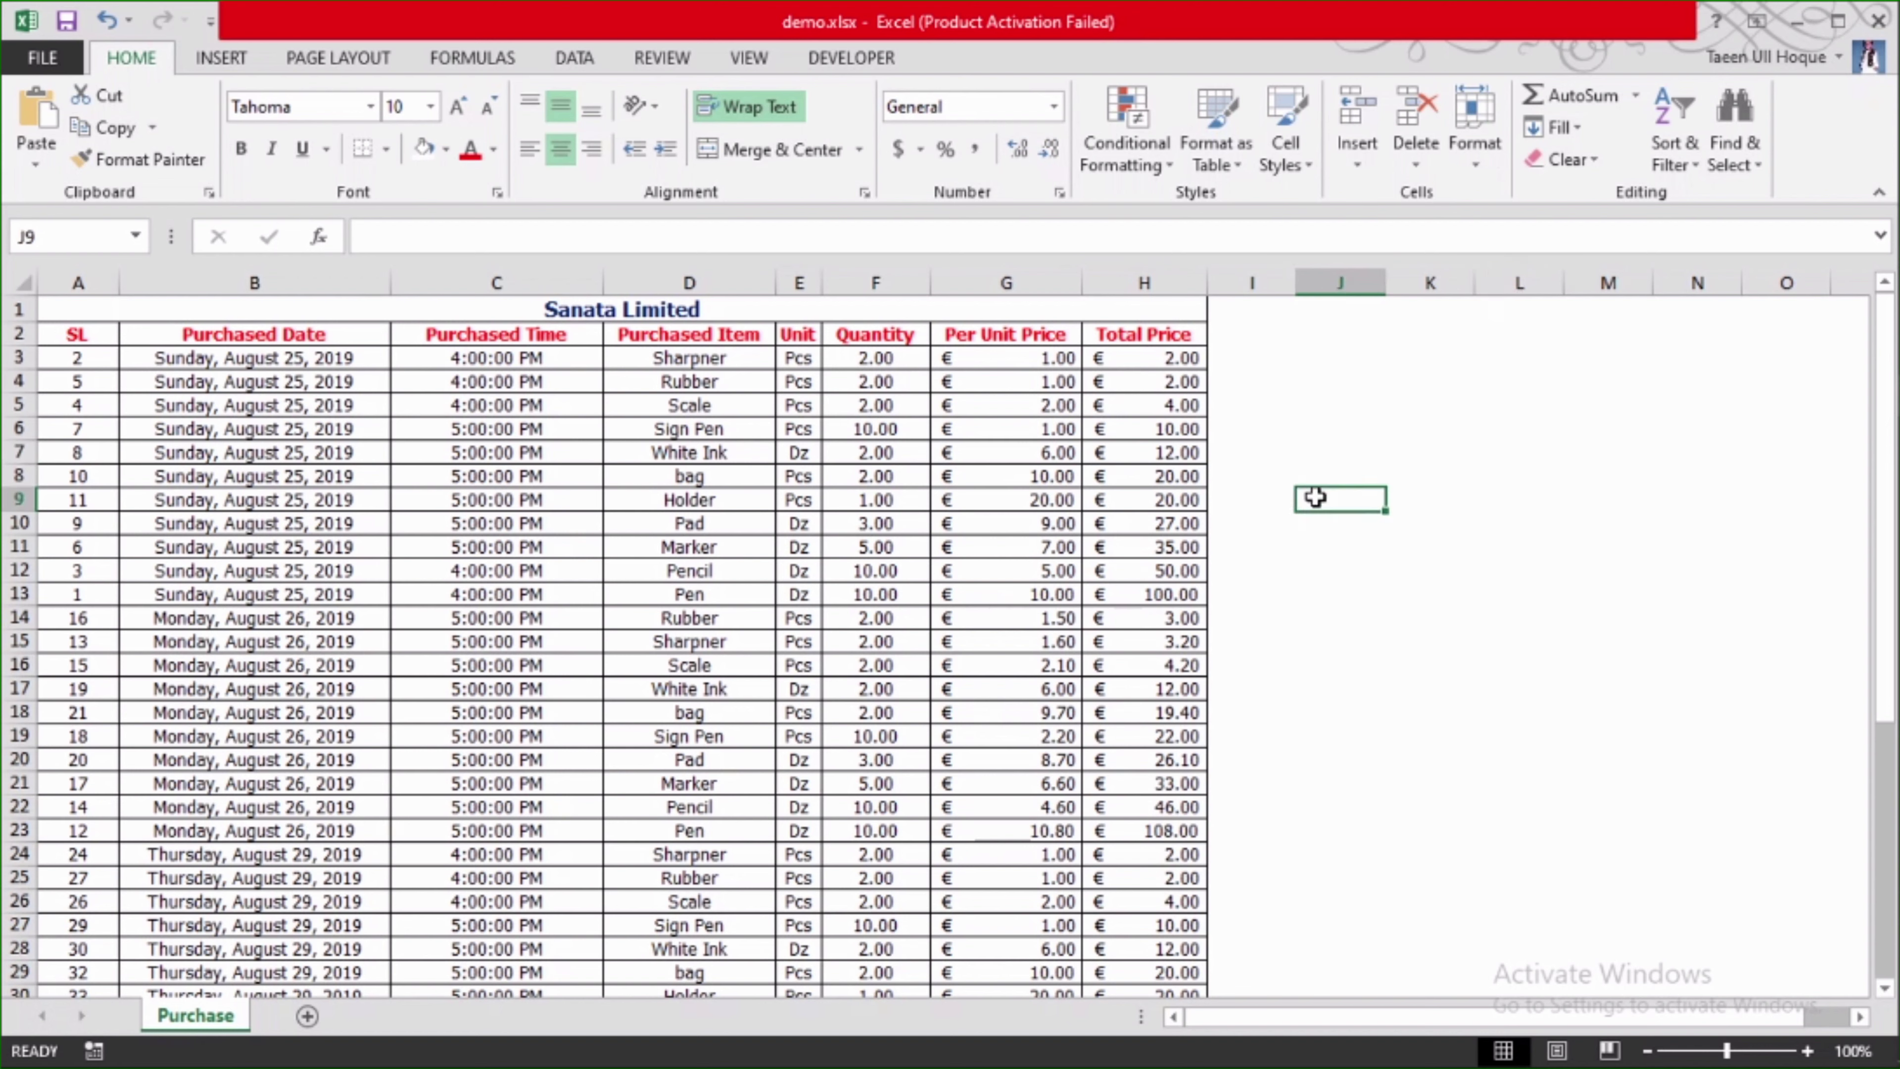
click(1304, 410)
click(1321, 527)
- Scroll through the purchase table, pick cell I8, then select the Sanata Limited title cell
scroll(869, 543, down, 3)
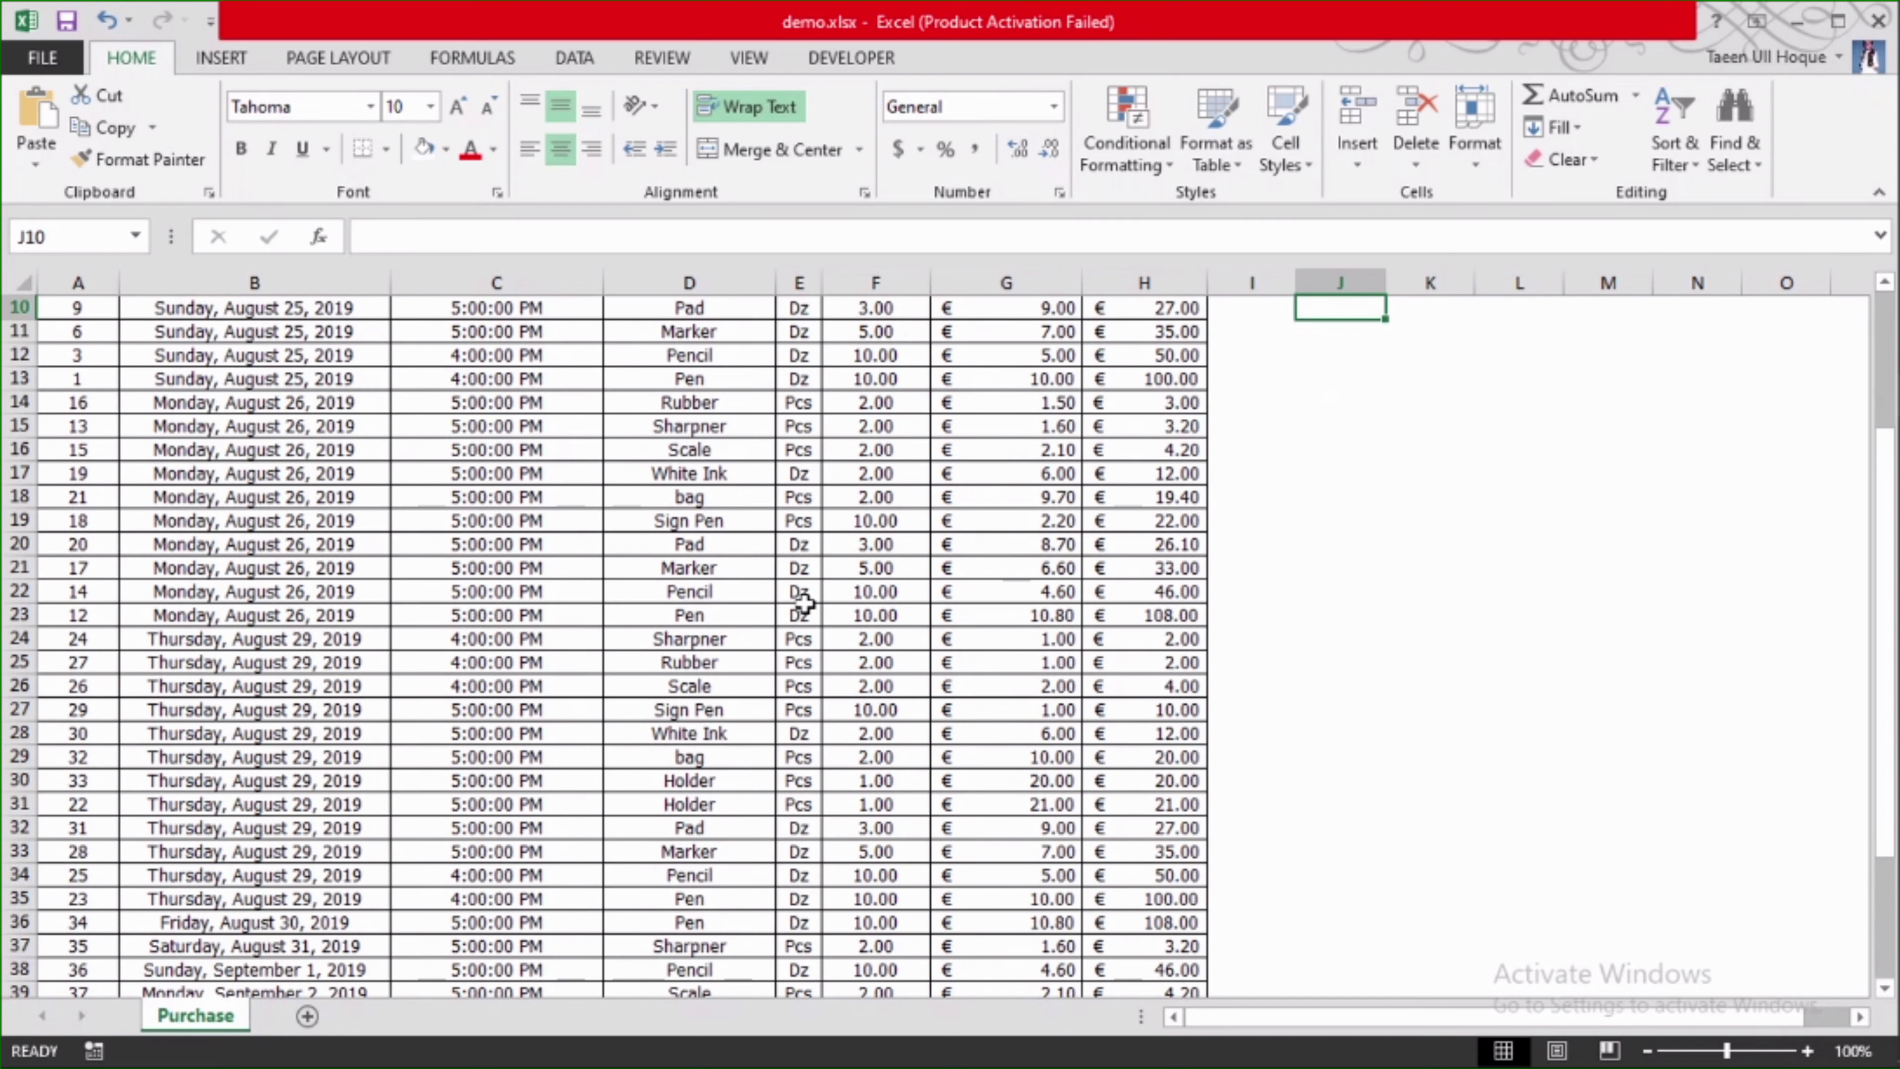
scroll(803, 603, down, 5)
scroll(797, 607, up, 5)
scroll(678, 636, up, 3)
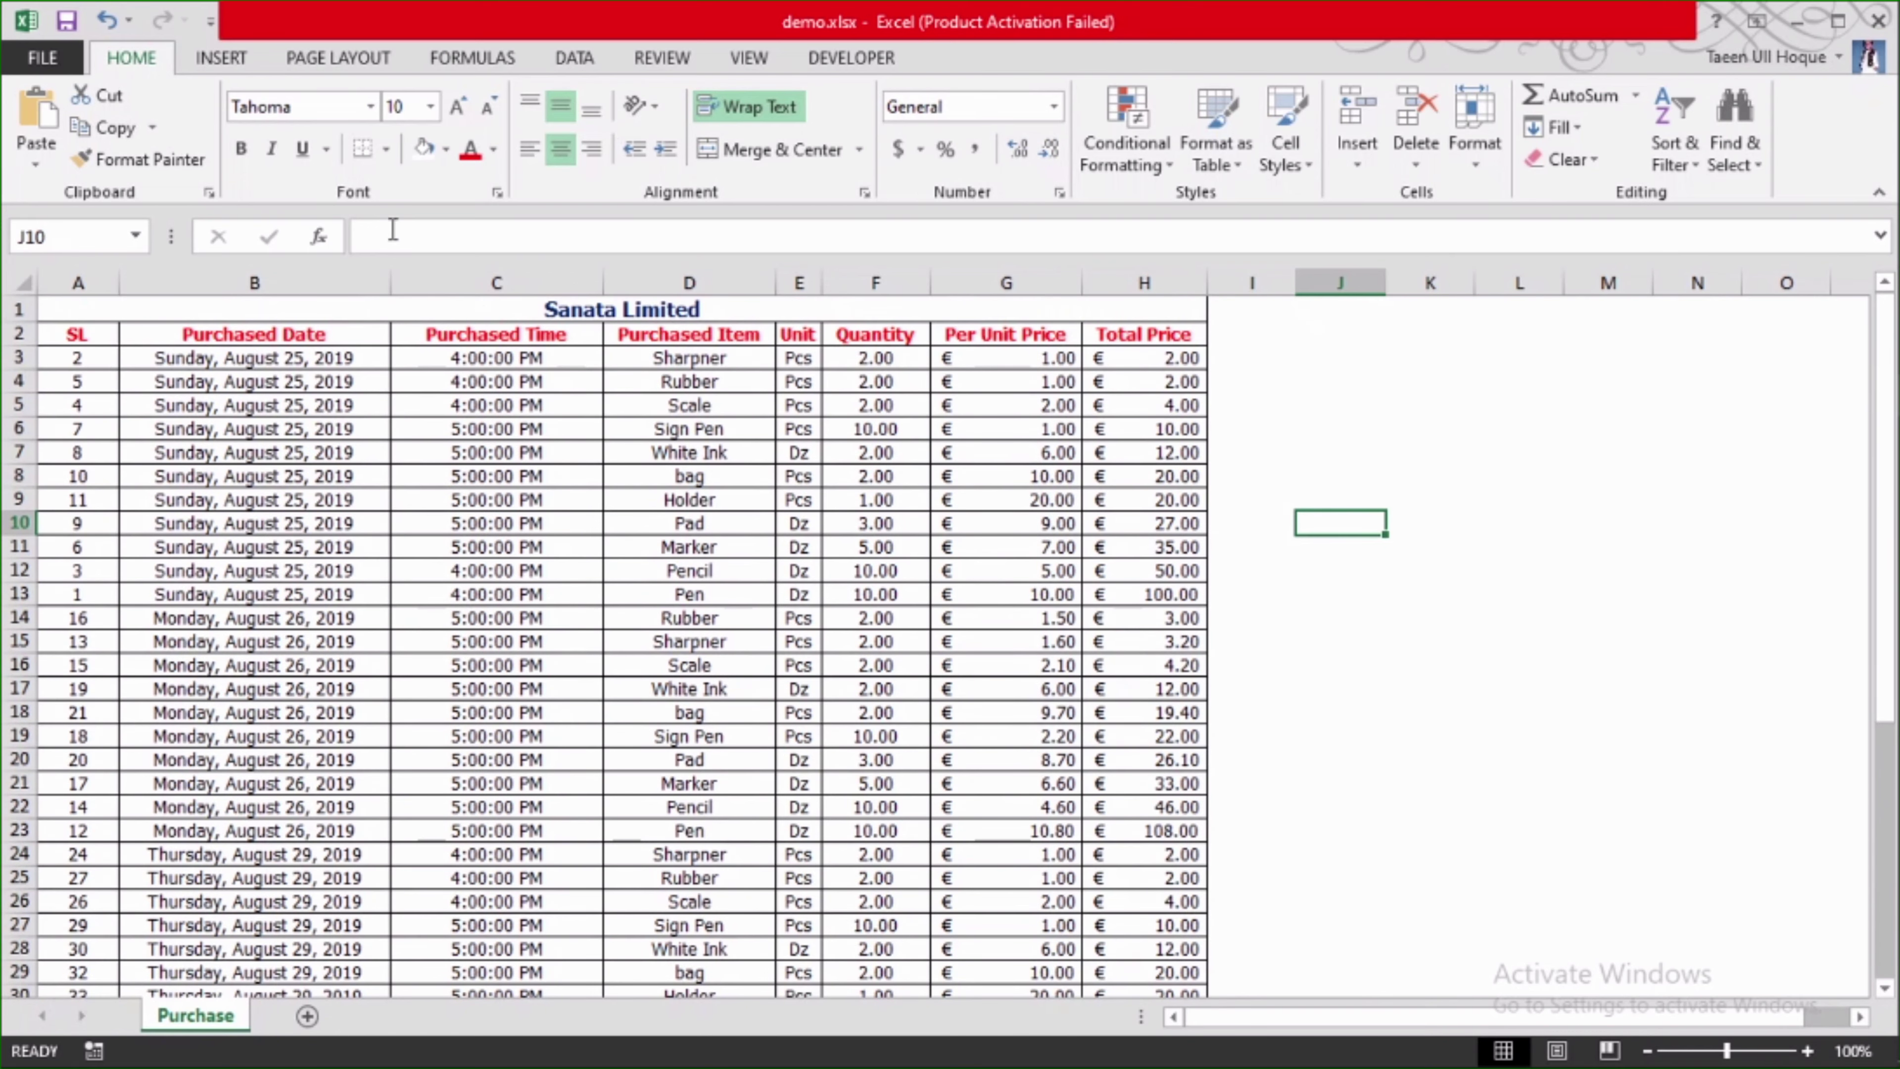
scroll(621, 673, down, 1)
scroll(598, 666, down, 3)
scroll(583, 659, down, 3)
scroll(581, 655, up, 4)
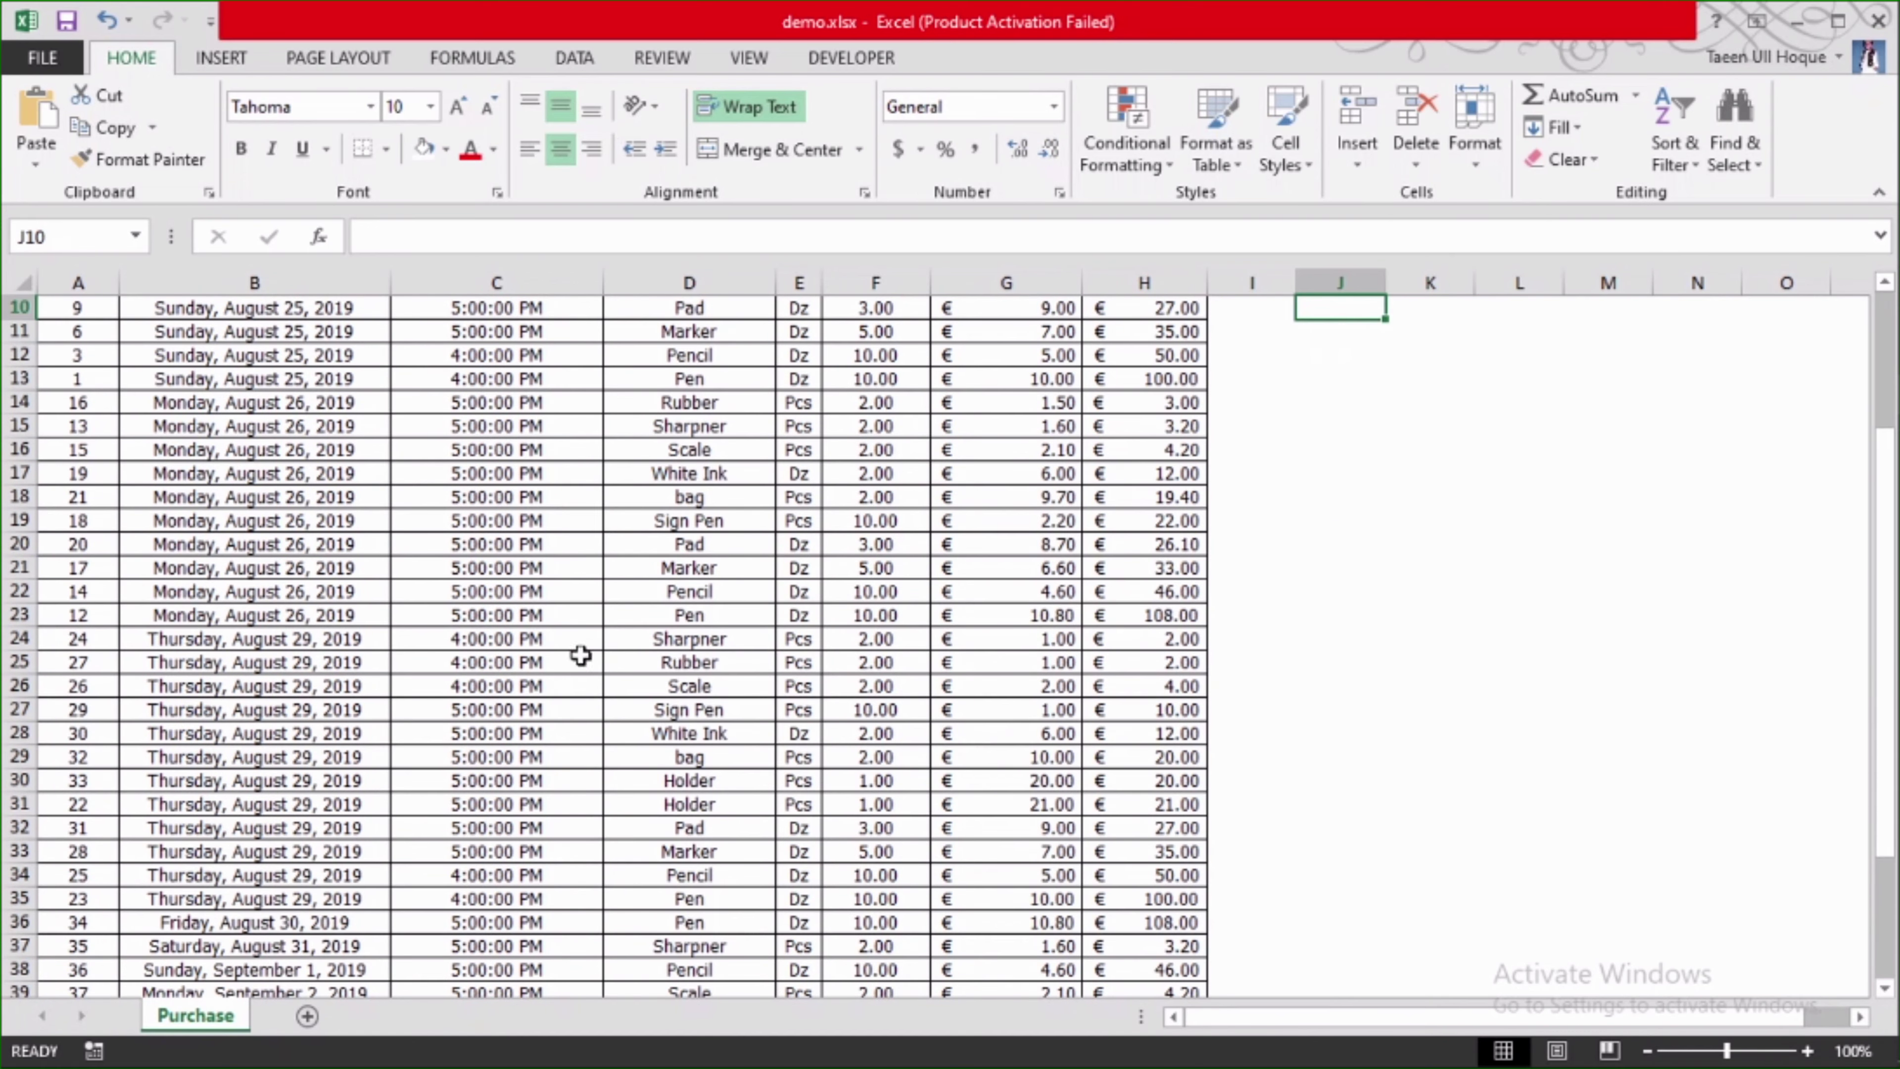
scroll(581, 655, up, 3)
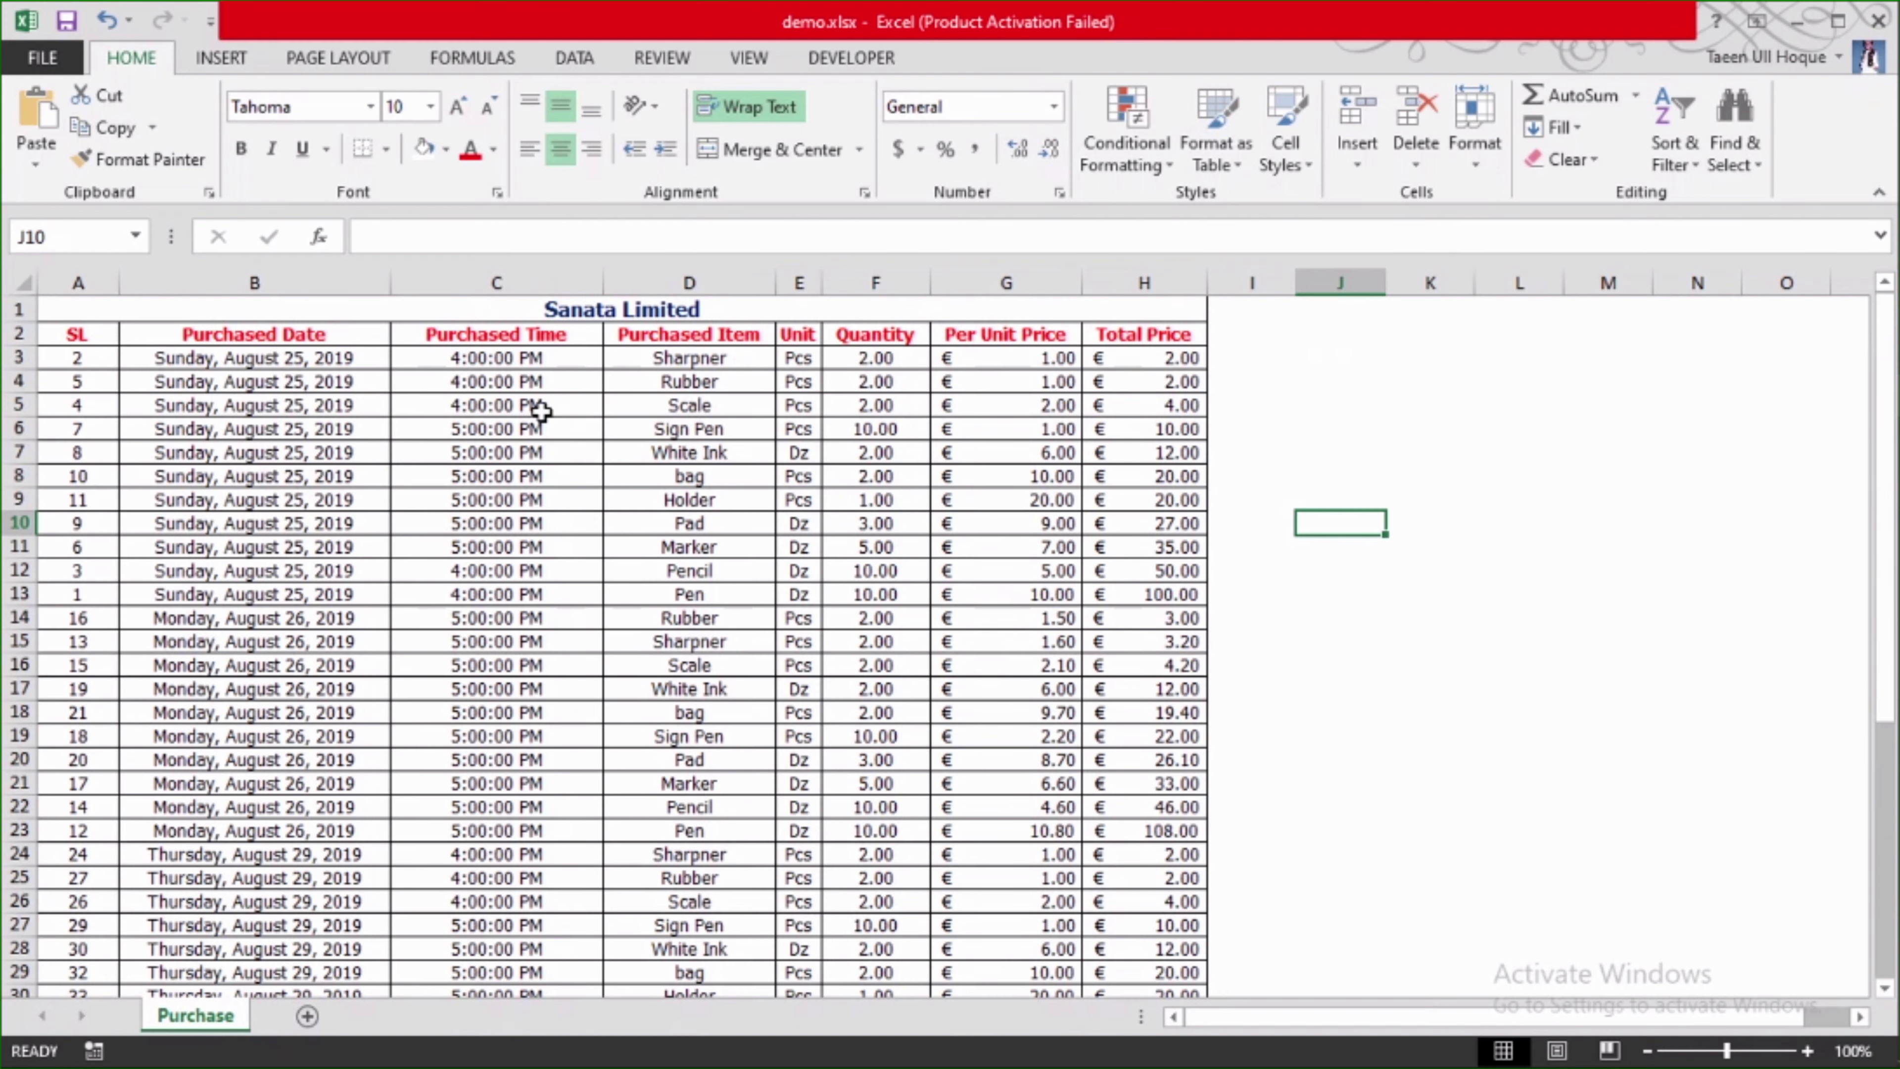
scroll(541, 411, down, 2)
scroll(573, 623, down, 1)
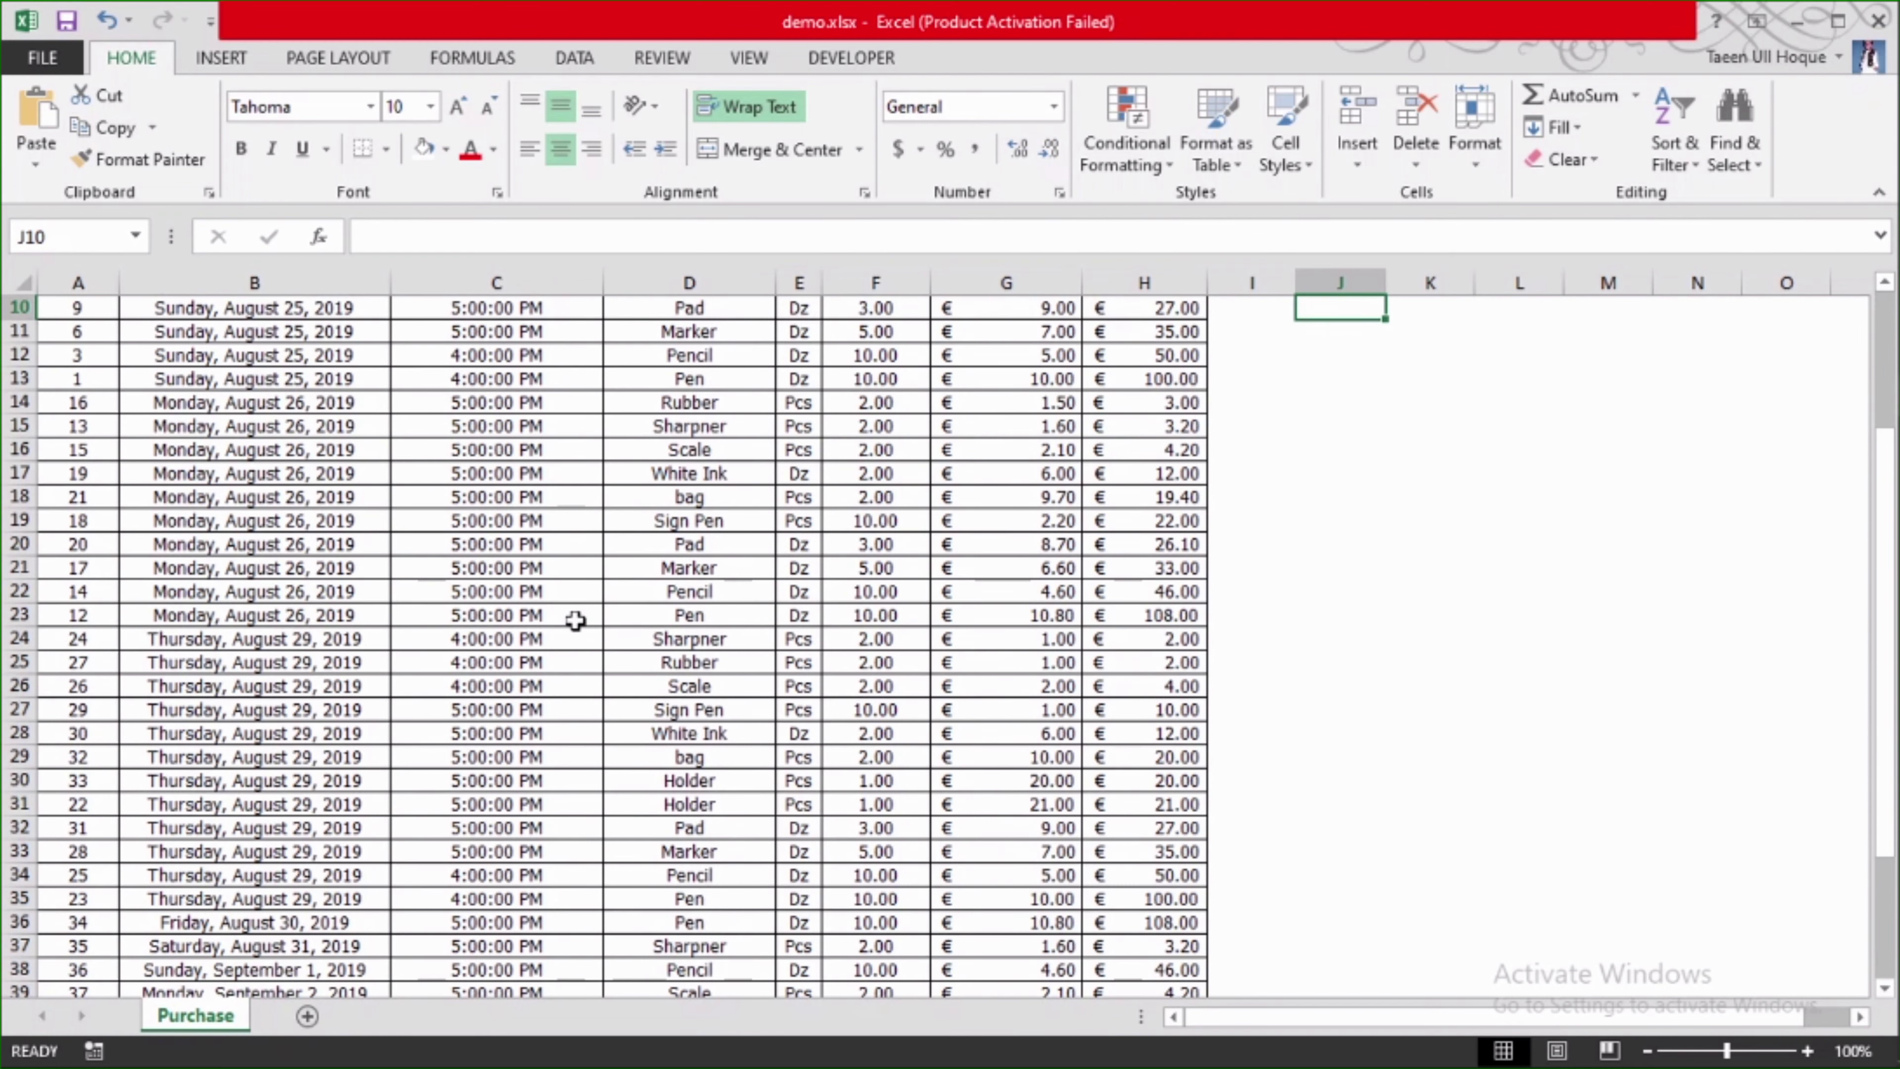
scroll(572, 624, down, 4)
scroll(575, 619, up, 7)
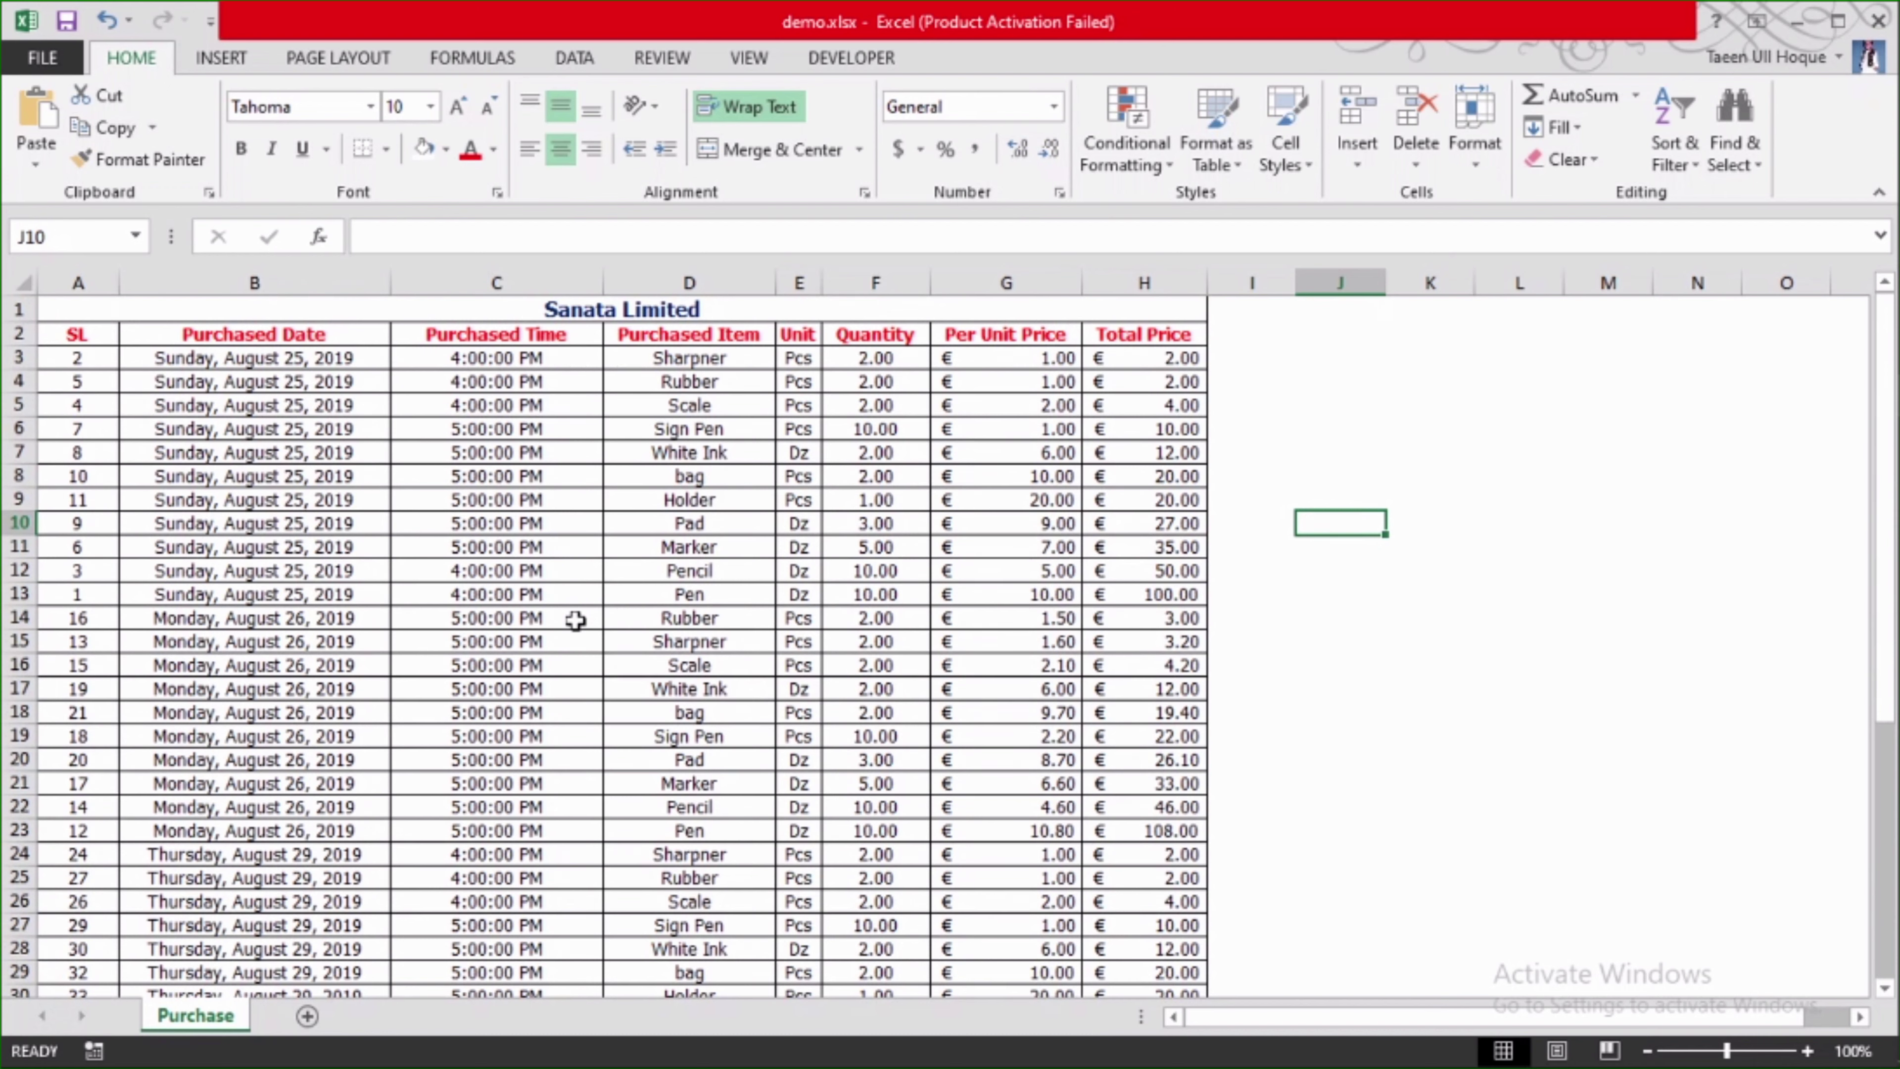
click(1266, 481)
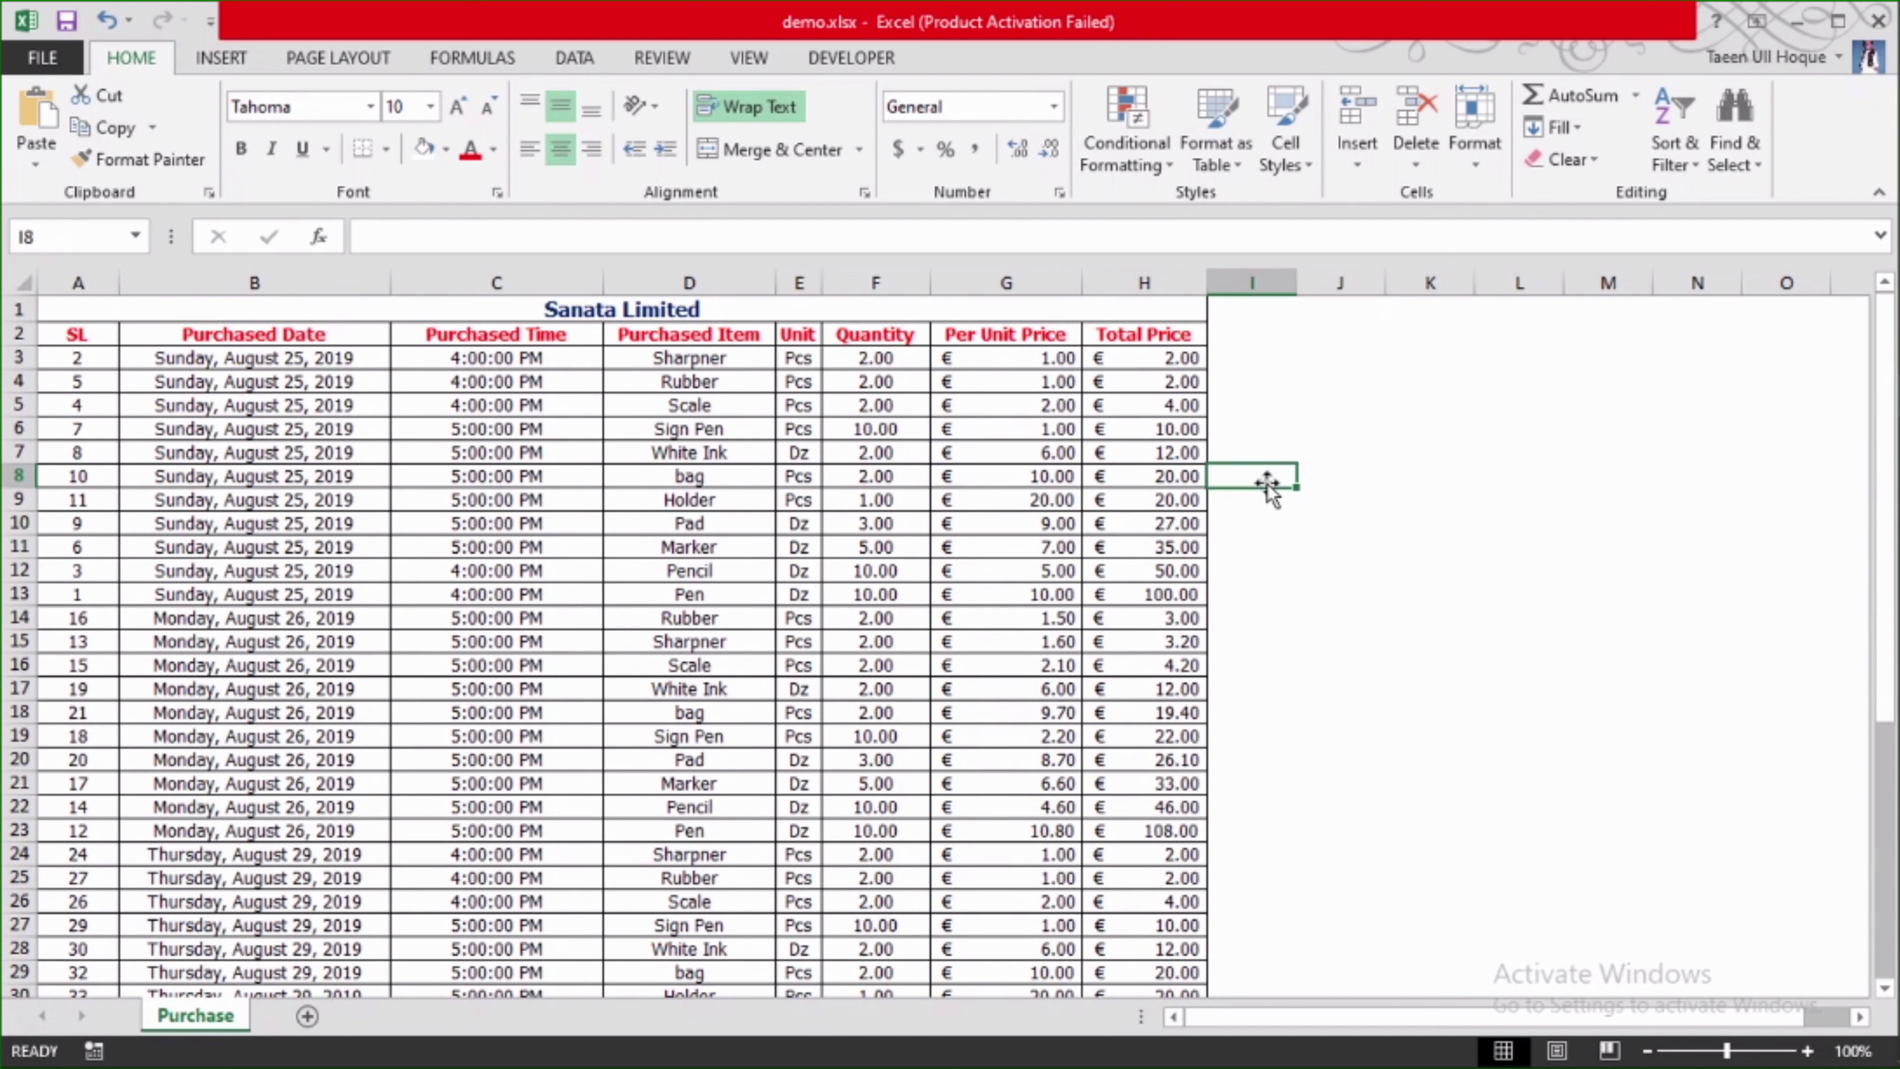
click(623, 303)
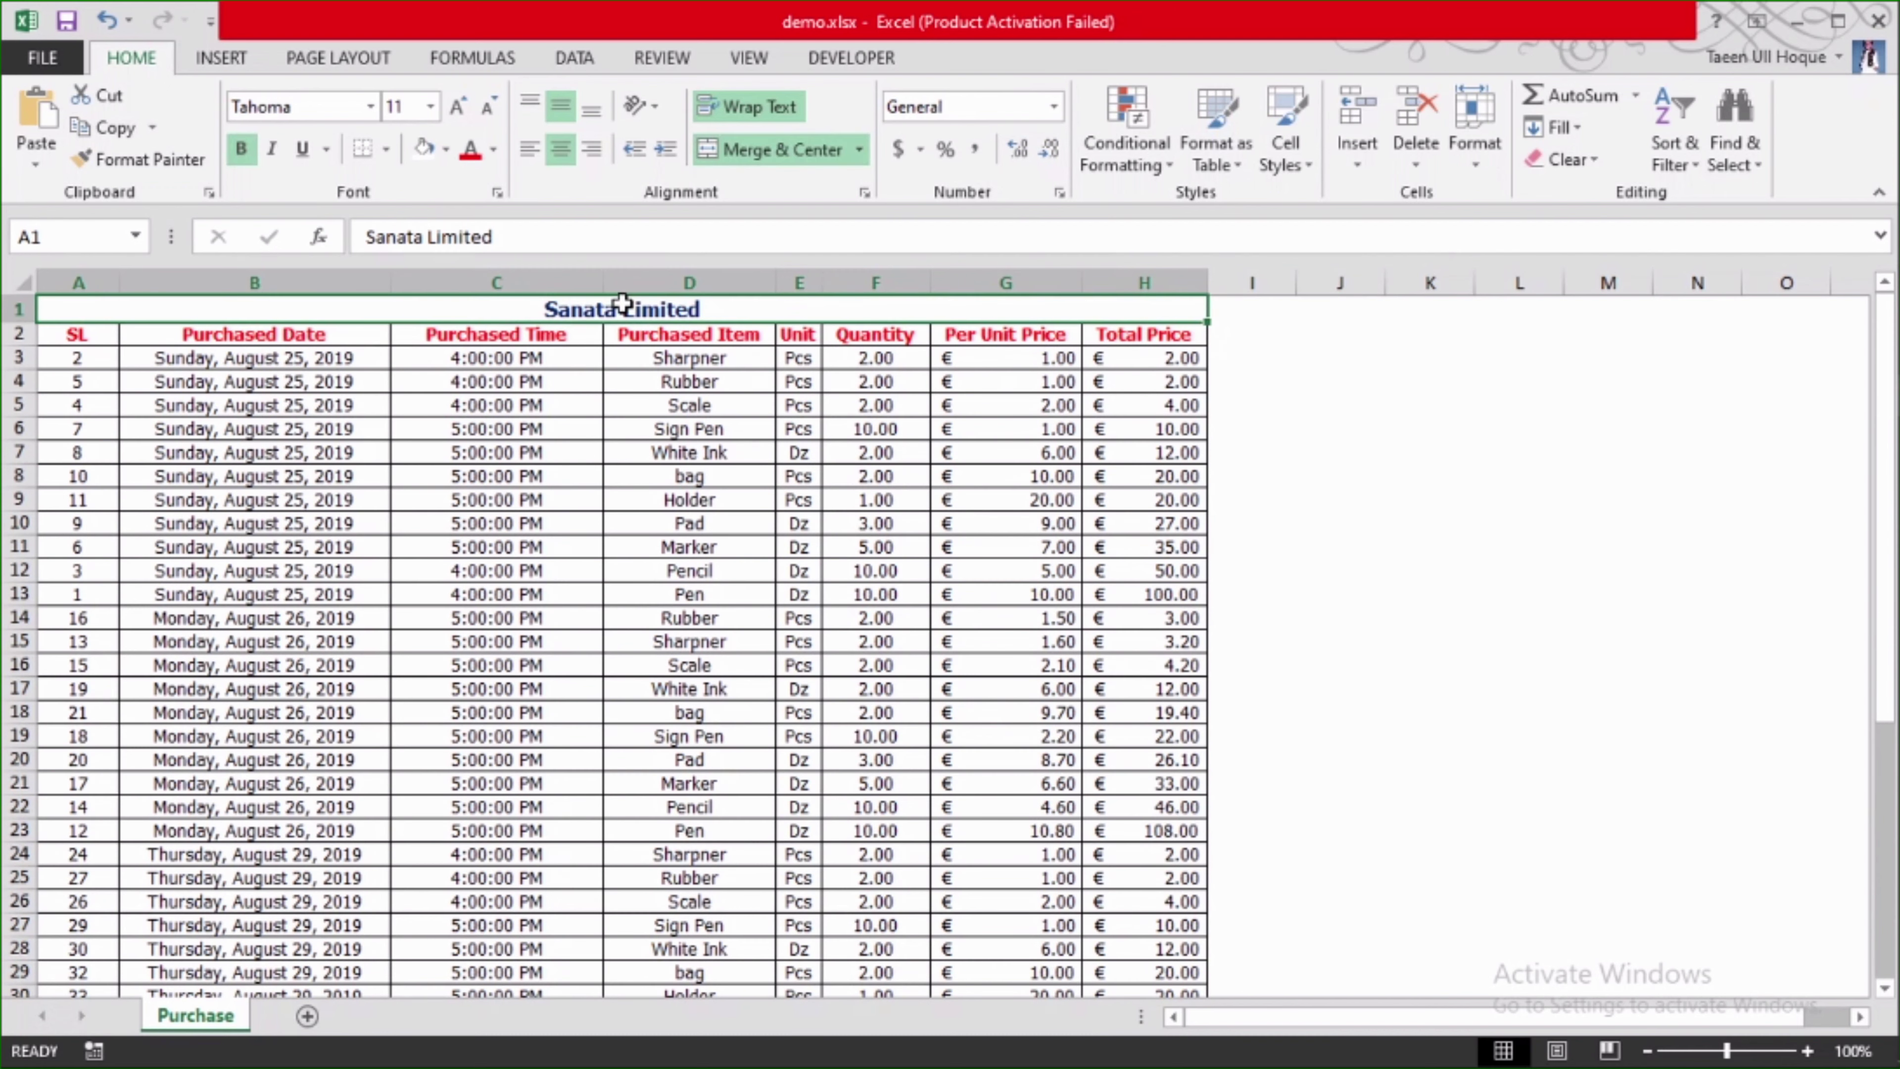